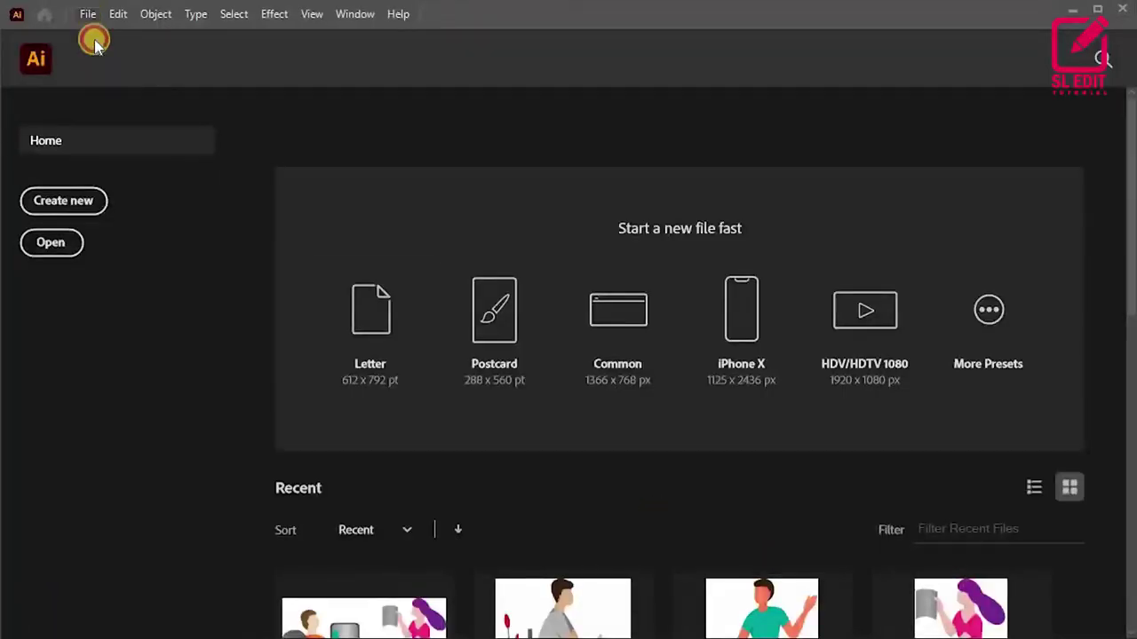
# Step: Create a new 1200 × 1200 px document from File > New
pyautogui.click(88, 14)
pyautogui.click(413, 267)
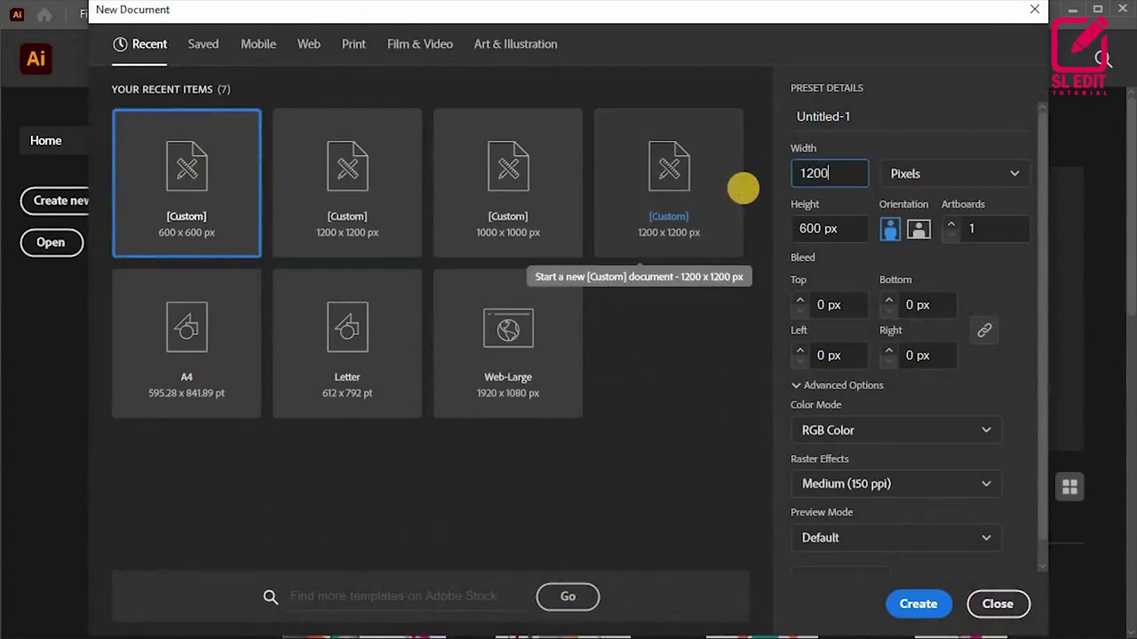
pyautogui.press('Tab')
pyautogui.write('1200')
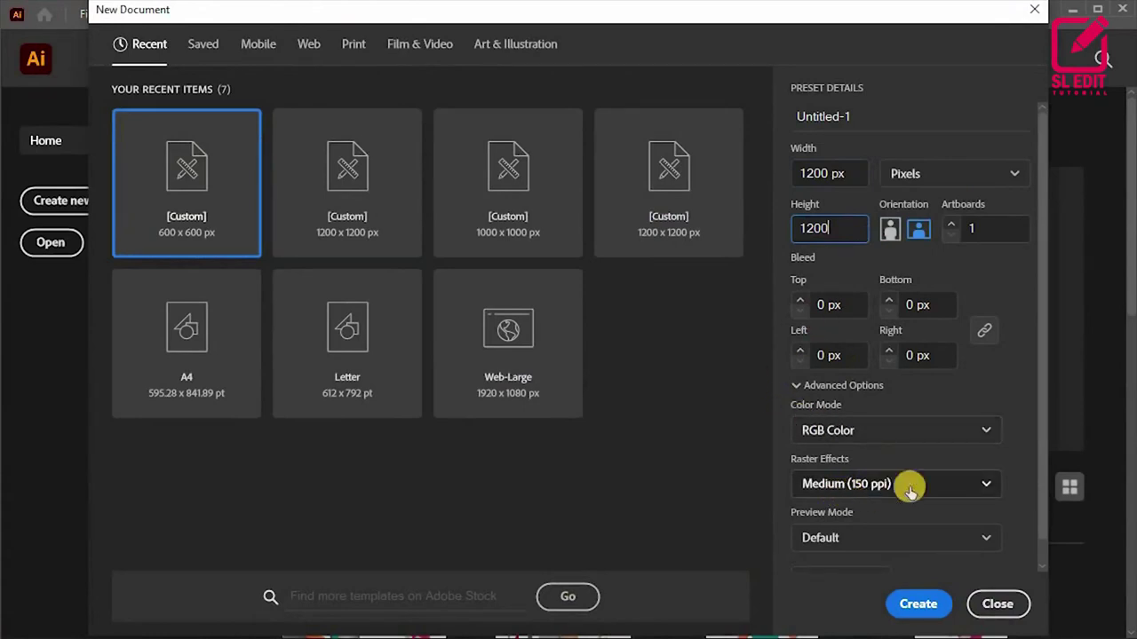
pyautogui.click(901, 606)
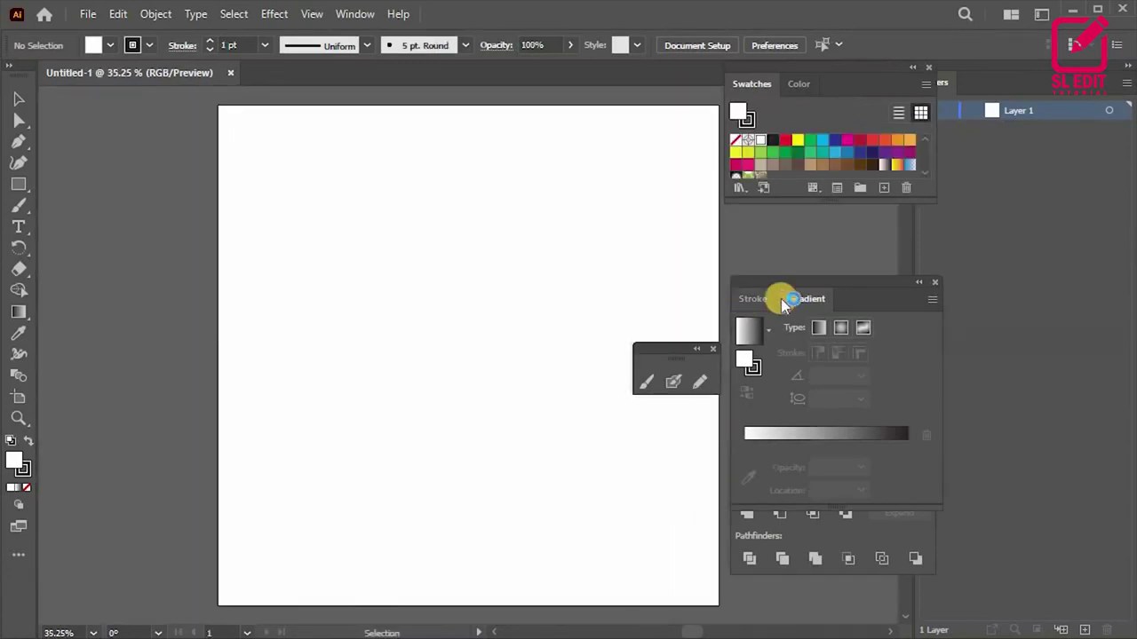
# Step: Drag johnny.jpg from File Explorer onto the artboard
pyautogui.moveTo(781, 293); pyautogui.dragTo(826, 266)
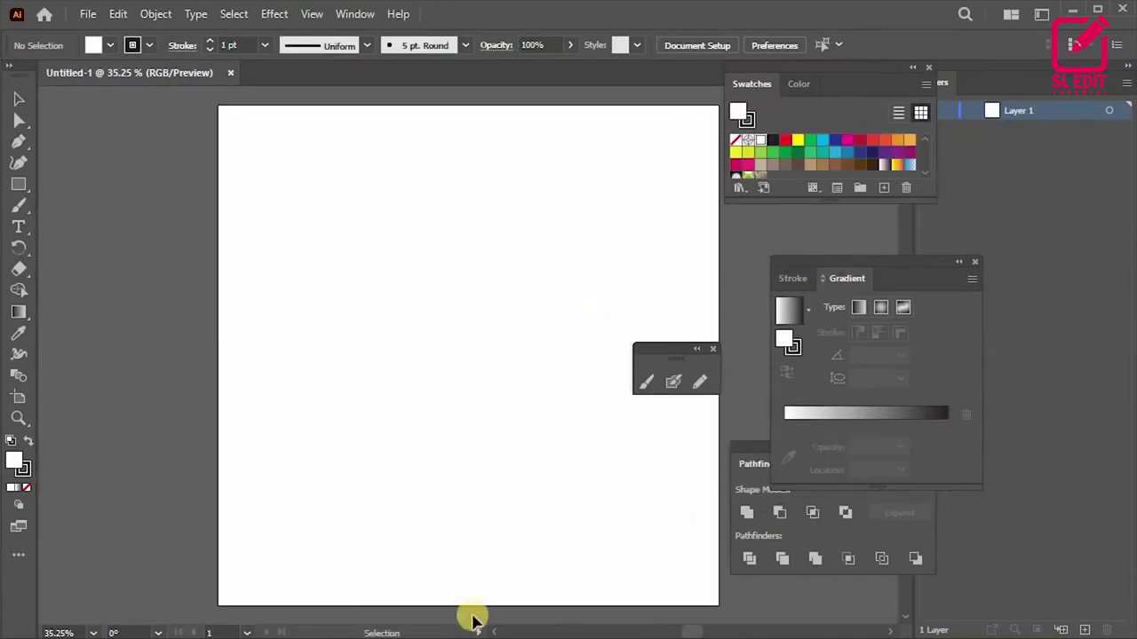
pyautogui.click(469, 616)
pyautogui.moveTo(477, 614)
pyautogui.mouseDown()
pyautogui.moveTo(728, 590)
pyautogui.moveTo(499, 357)
pyautogui.mouseUp()
pyautogui.scroll(5, 303, 303)
pyautogui.scroll(-4, 377, 346)
pyautogui.scroll(-2, 377, 346)
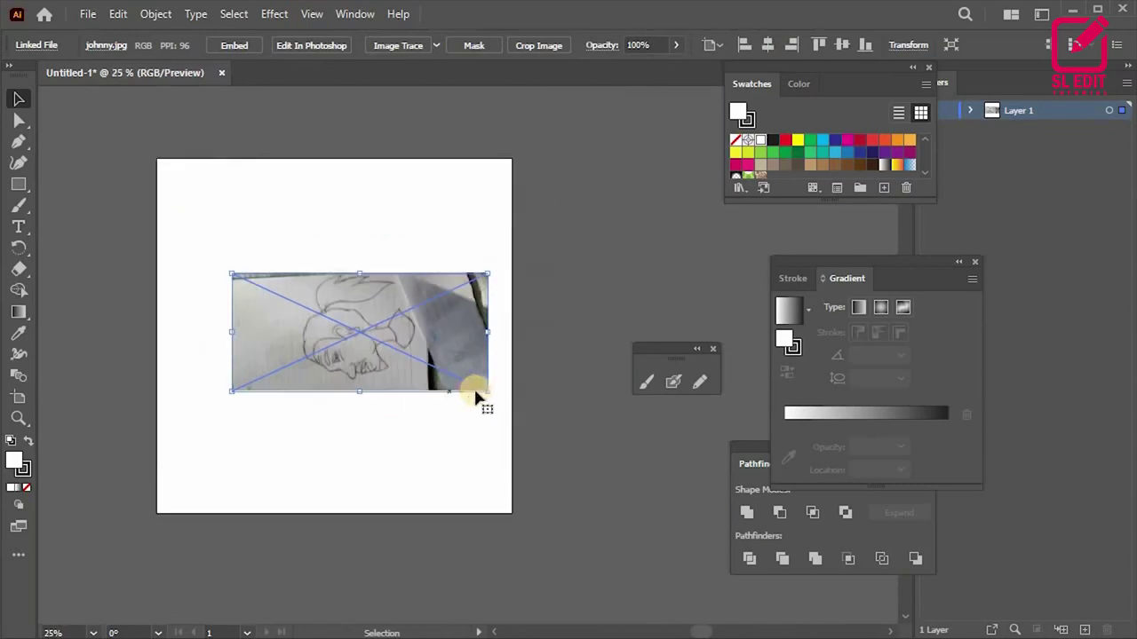
# Step: Rotate the sketch 90° upright and enlarge it past the artboard edges
pyautogui.moveTo(492, 392); pyautogui.dragTo(306, 455)
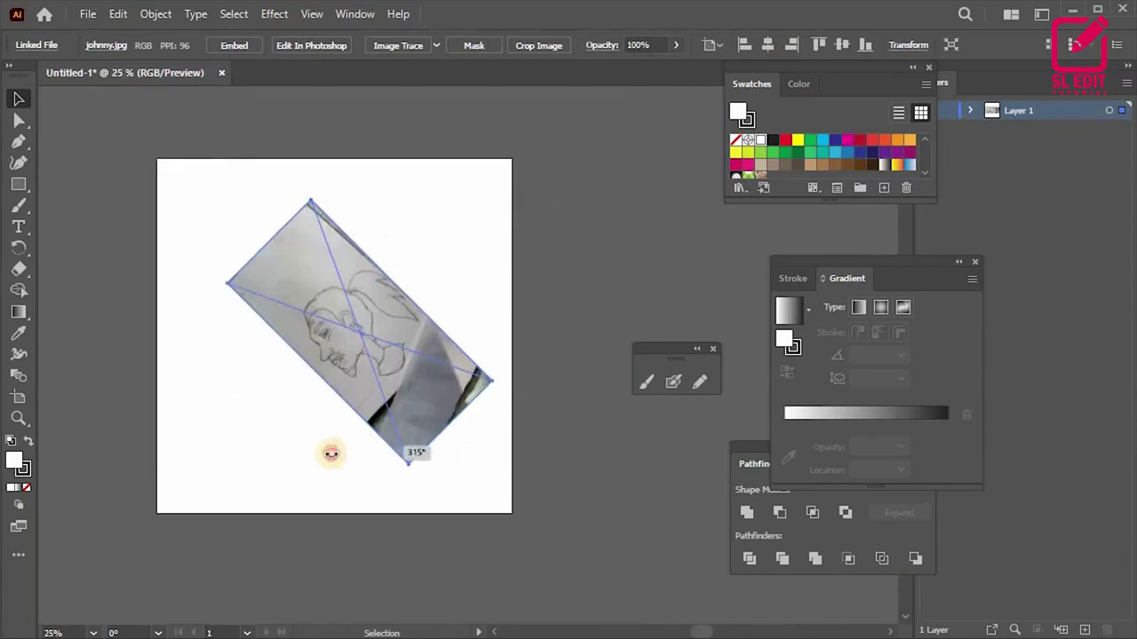
pyautogui.moveTo(419, 459); pyautogui.dragTo(494, 621)
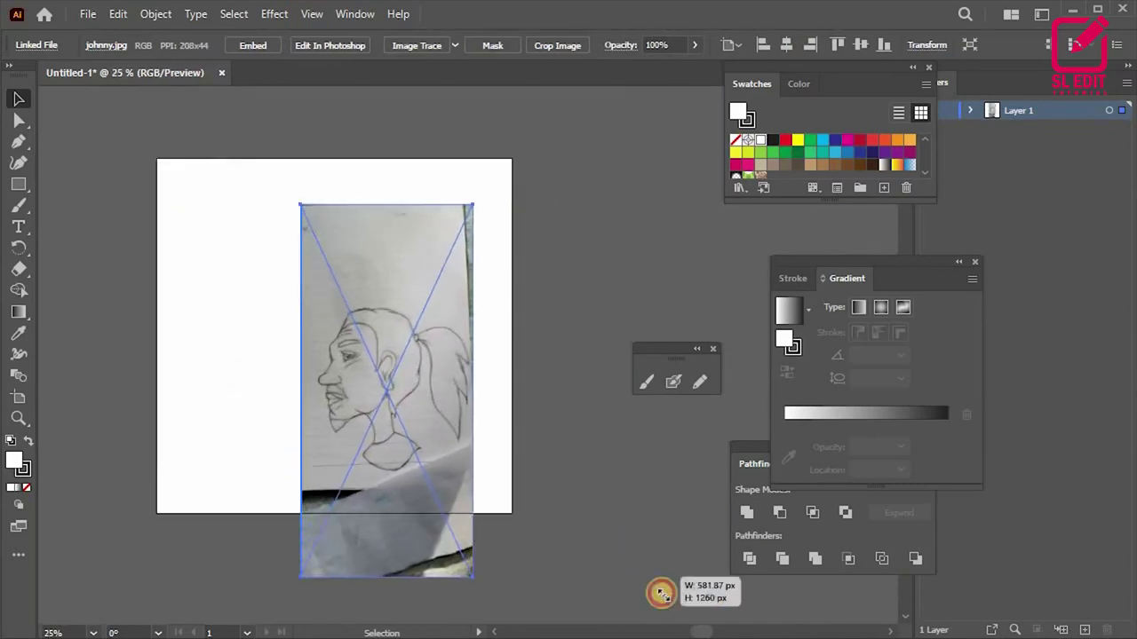
pyautogui.moveTo(406, 395); pyautogui.dragTo(339, 395)
pyautogui.moveTo(446, 209); pyautogui.dragTo(644, 27)
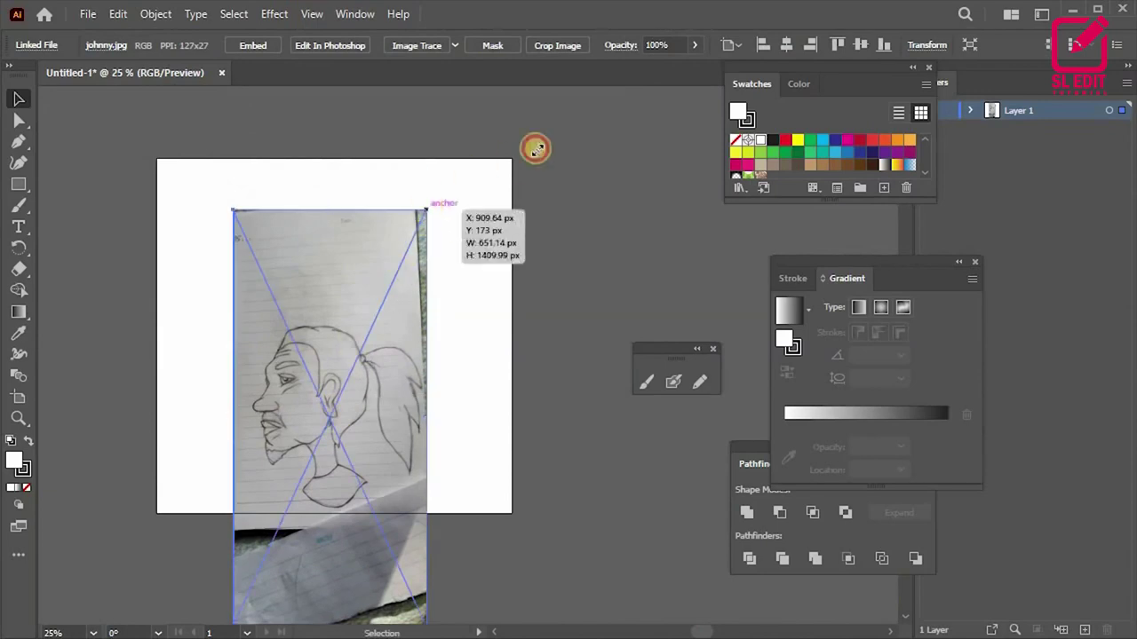
# Step: Fine-tune the sketch's scale and position so the face sits centred on the artboard
pyautogui.scroll(-2, 482, 309)
pyautogui.scroll(1, 482, 310)
pyautogui.moveTo(482, 310); pyautogui.dragTo(436, 398)
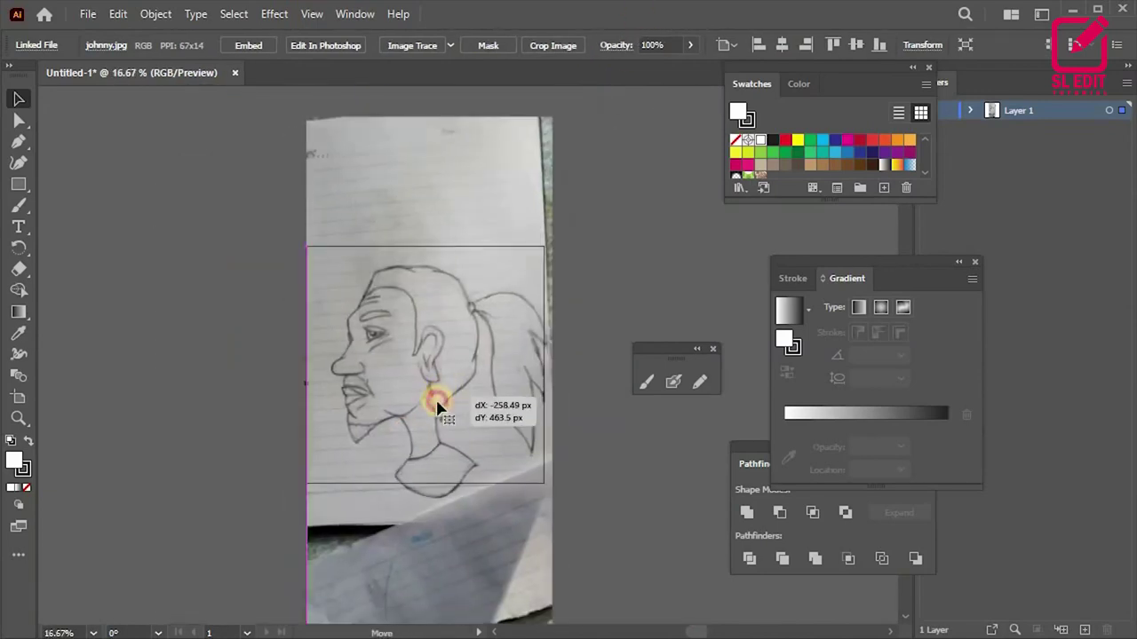
pyautogui.scroll(-1, 455, 487)
pyautogui.moveTo(520, 591); pyautogui.dragTo(508, 575)
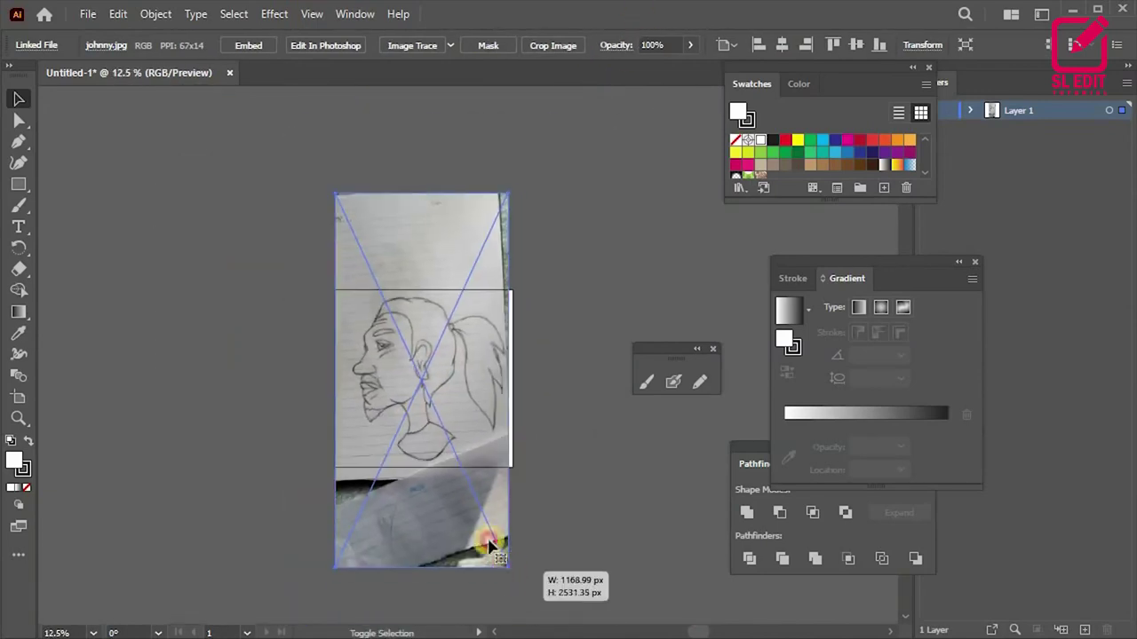
pyautogui.scroll(2, 433, 372)
pyautogui.scroll(-2, 433, 371)
pyautogui.moveTo(499, 195); pyautogui.dragTo(489, 229)
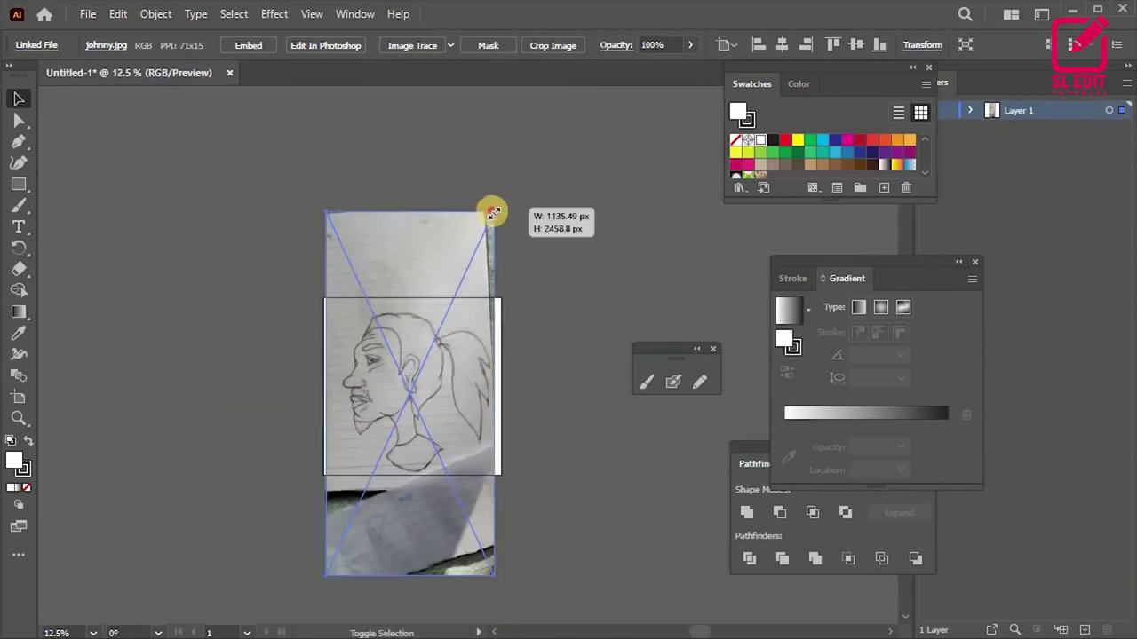
pyautogui.scroll(2, 442, 355)
pyautogui.moveTo(431, 355); pyautogui.dragTo(436, 350)
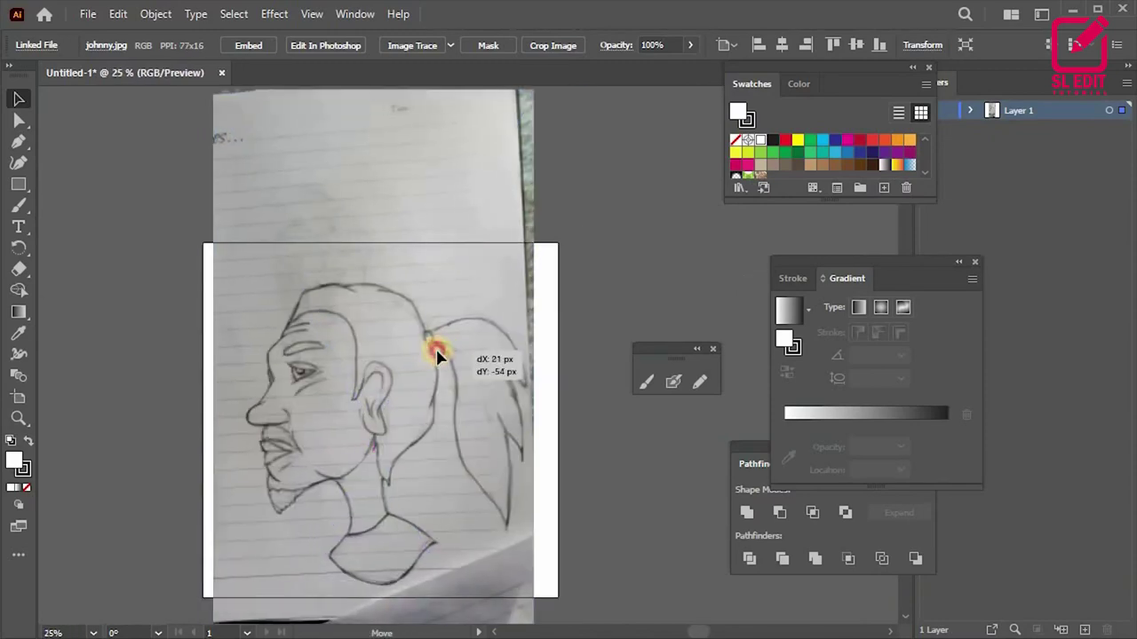
# Step: Embed the placed johnny.jpg photo into the document
pyautogui.click(246, 44)
pyautogui.click(680, 287)
pyautogui.scroll(-2, 429, 360)
pyautogui.click(429, 347)
pyautogui.scroll(-1, 429, 347)
# Step: Create Layer 2 and move the sketch photo onto it
pyautogui.click(1084, 629)
pyautogui.click(970, 128)
pyautogui.moveTo(1030, 146); pyautogui.dragTo(1043, 111)
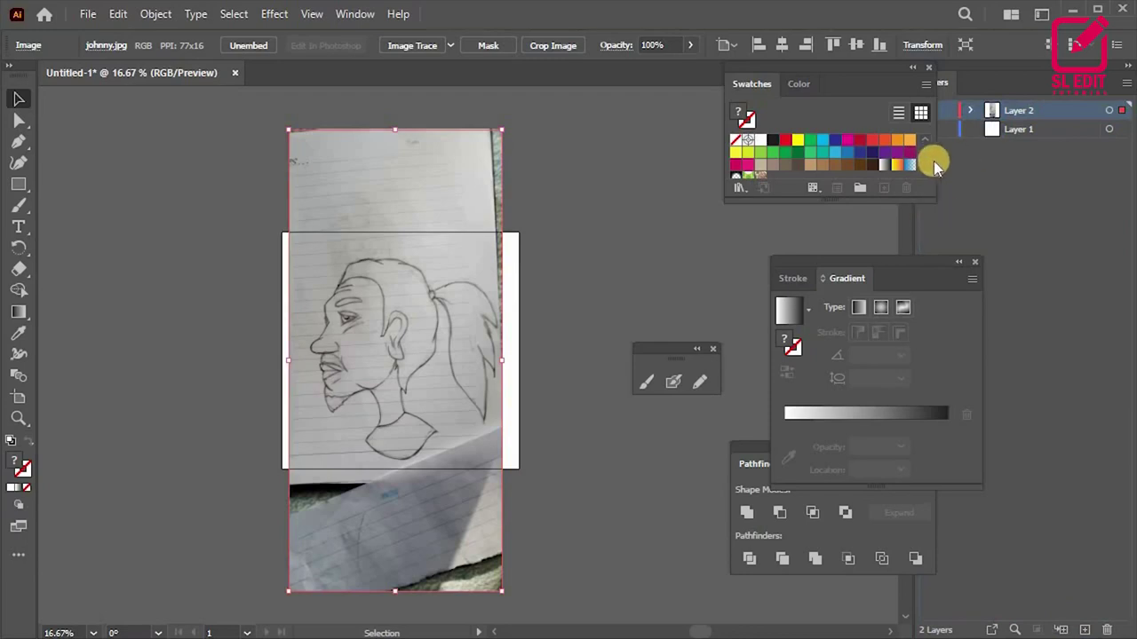
pyautogui.scroll(3, 411, 324)
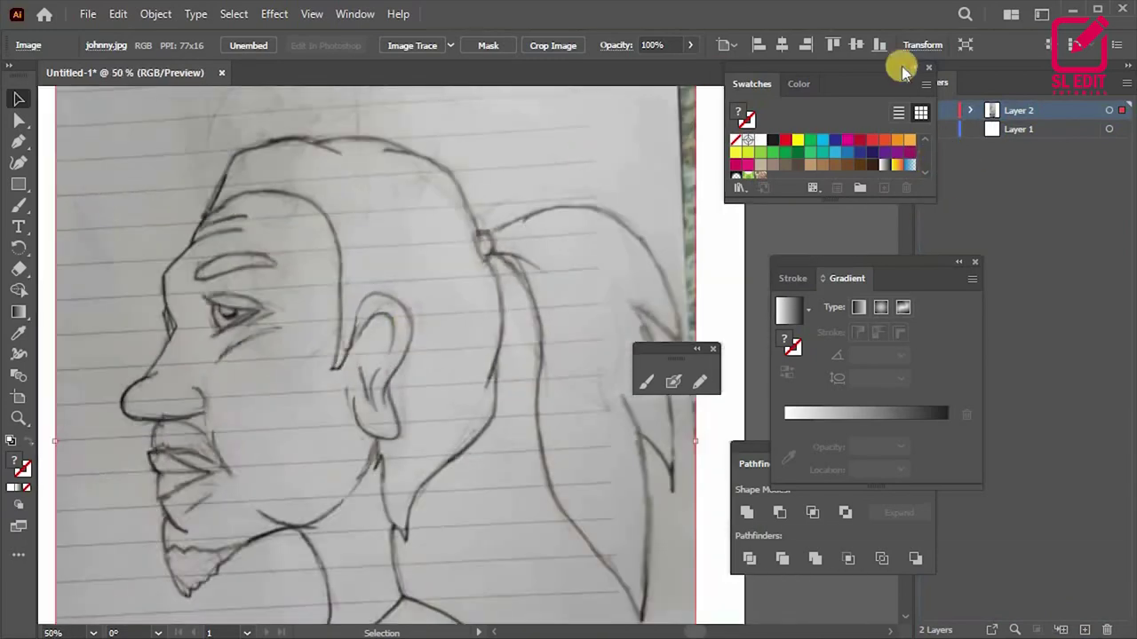
pyautogui.moveTo(858, 69); pyautogui.dragTo(852, 97)
pyautogui.moveTo(933, 261); pyautogui.dragTo(885, 238)
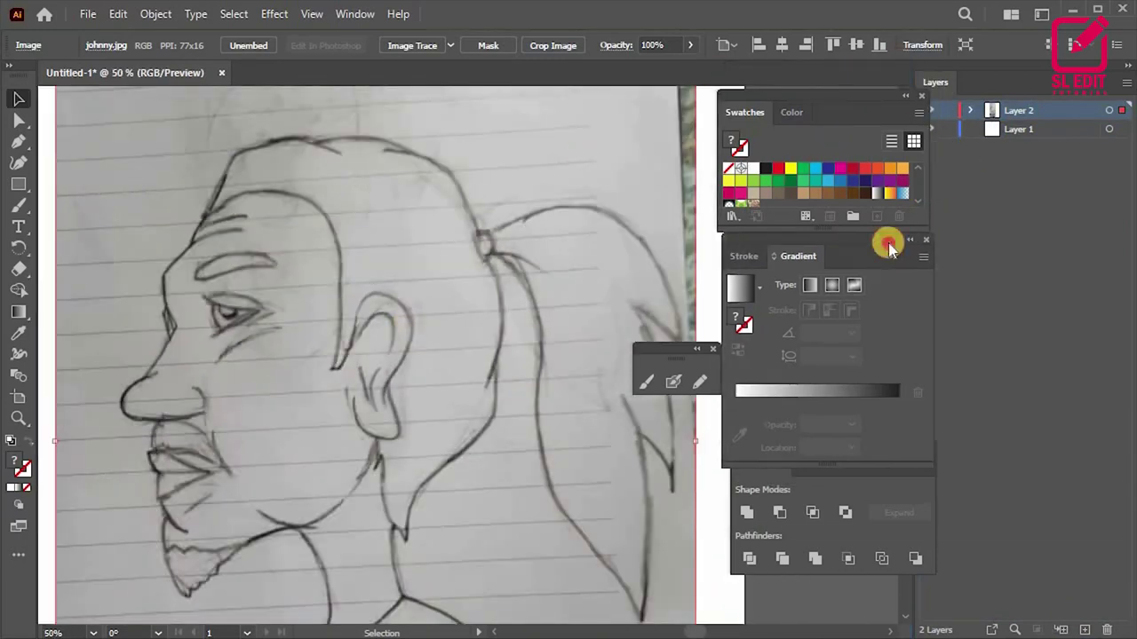
pyautogui.moveTo(867, 97); pyautogui.dragTo(847, 98)
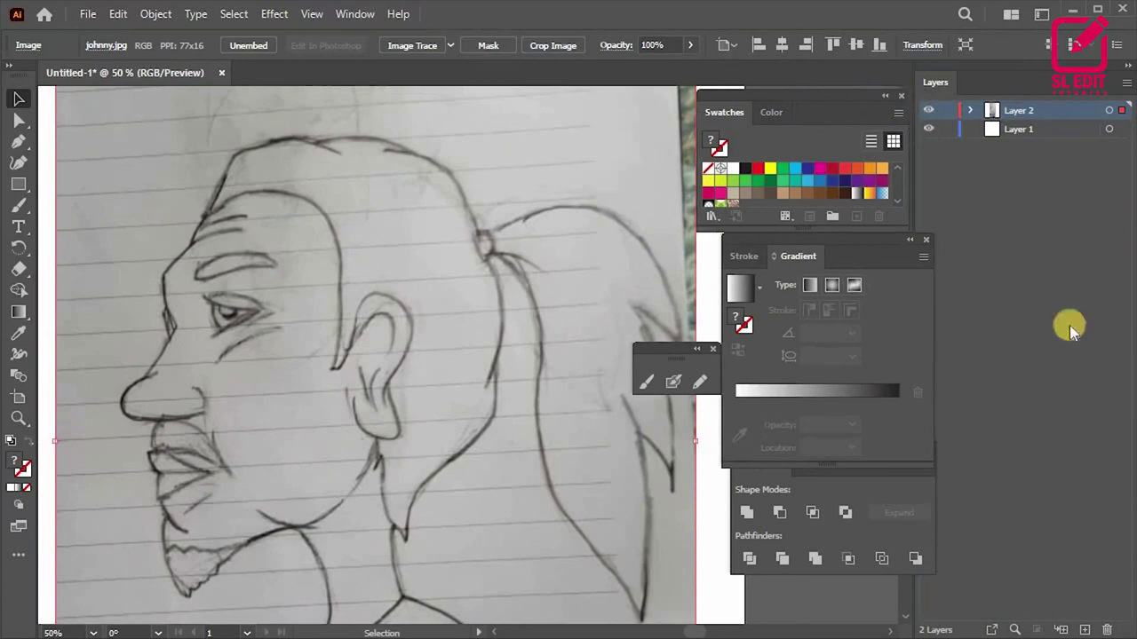
# Step: Add Layer 3, fade the sketch layer to 57% opacity and lock it
pyautogui.click(1085, 629)
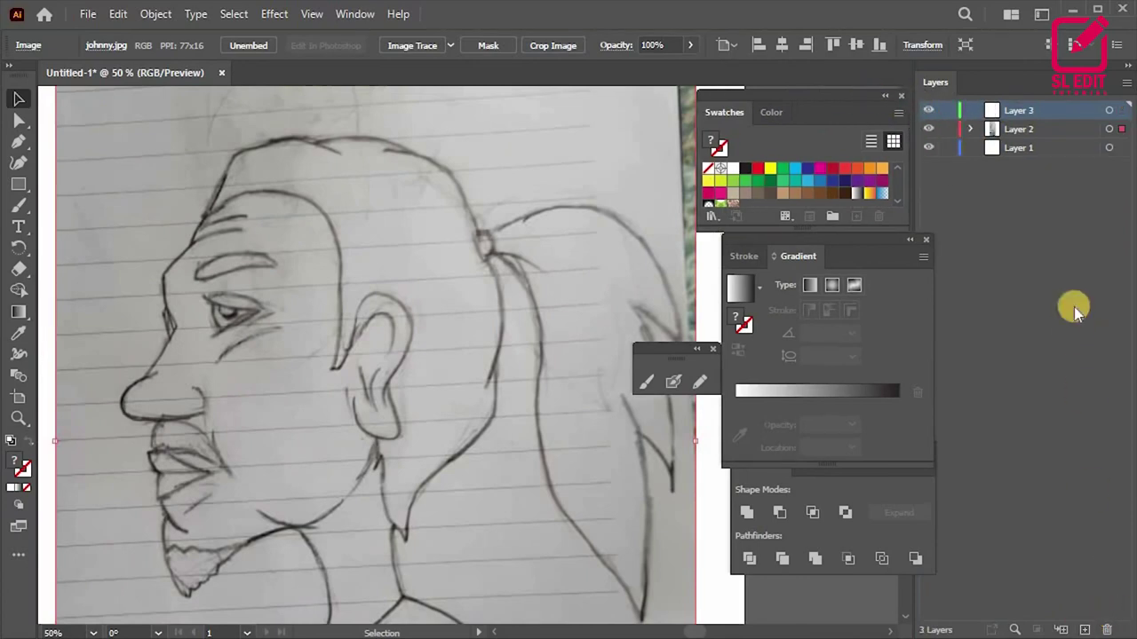
pyautogui.click(1109, 129)
pyautogui.click(690, 46)
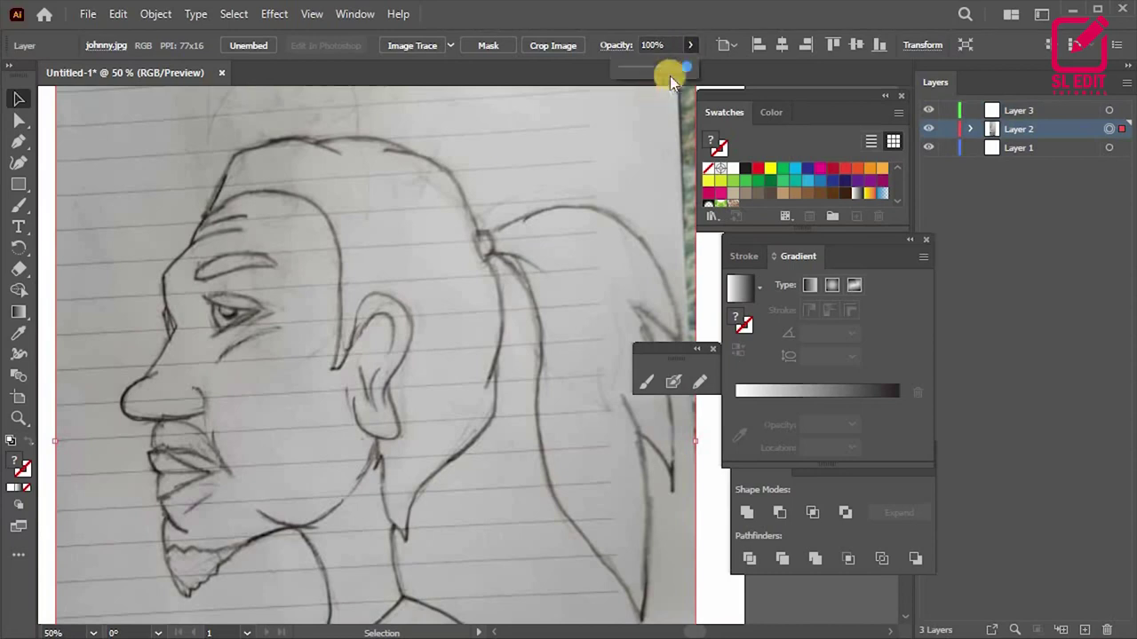
pyautogui.moveTo(685, 70); pyautogui.dragTo(654, 71)
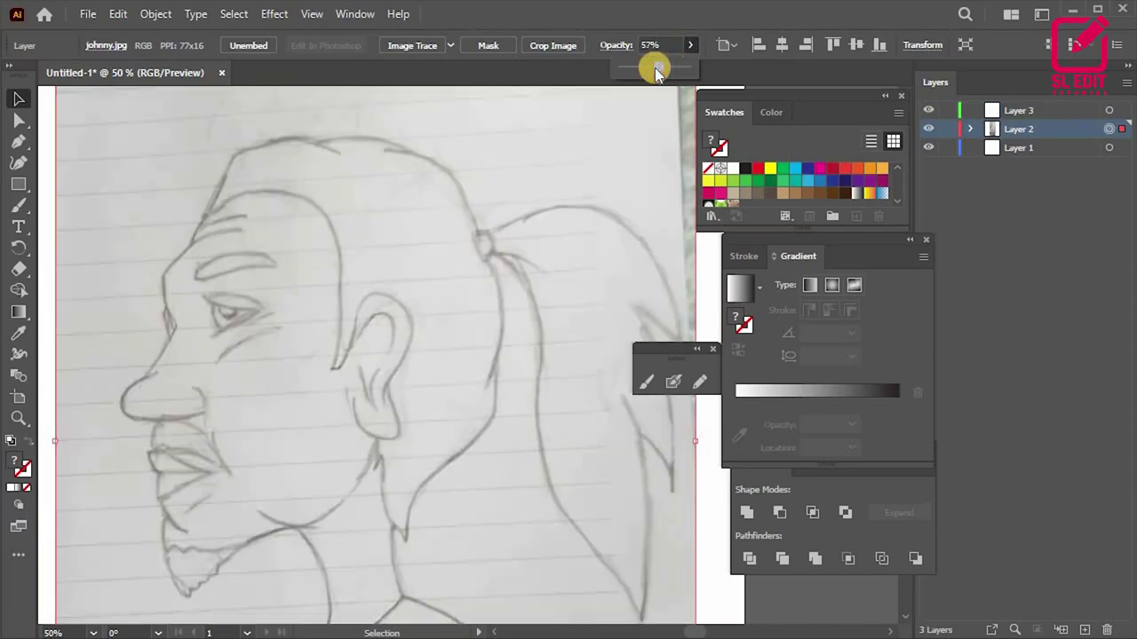
pyautogui.click(1013, 111)
pyautogui.click(946, 130)
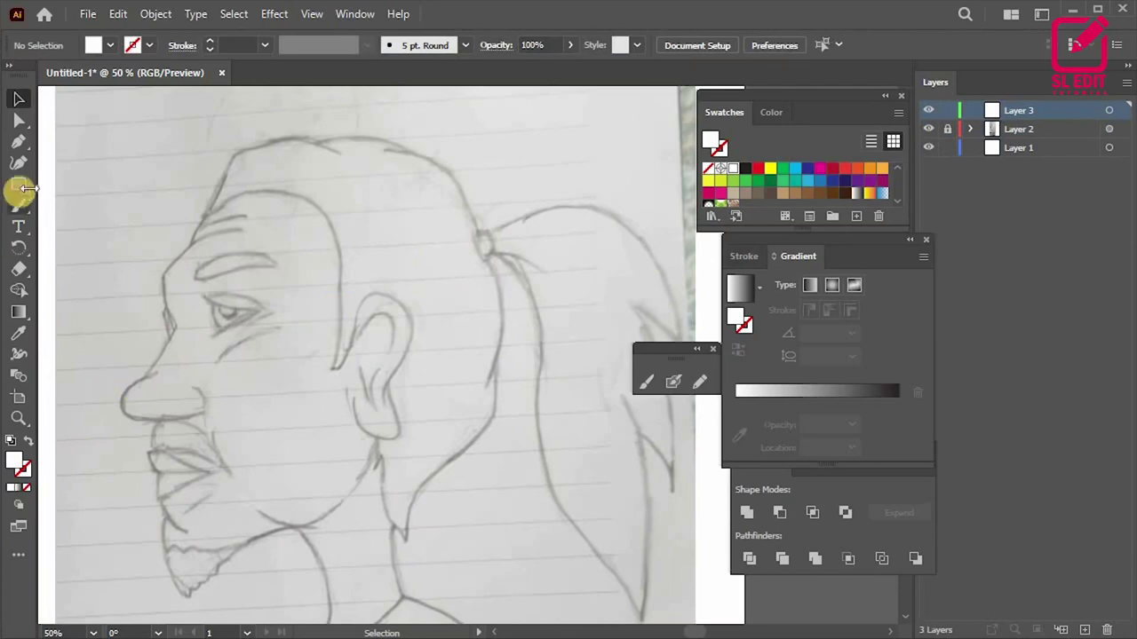
# Step: Draw a flat horizontal ellipse across the head with the Ellipse tool
pyautogui.moveTo(19, 187); pyautogui.dragTo(71, 204)
pyautogui.scroll(1, 287, 293)
pyautogui.moveTo(361, 281)
pyautogui.mouseDown()
pyautogui.moveTo(457, 295)
pyautogui.moveTo(473, 272)
pyautogui.mouseUp()
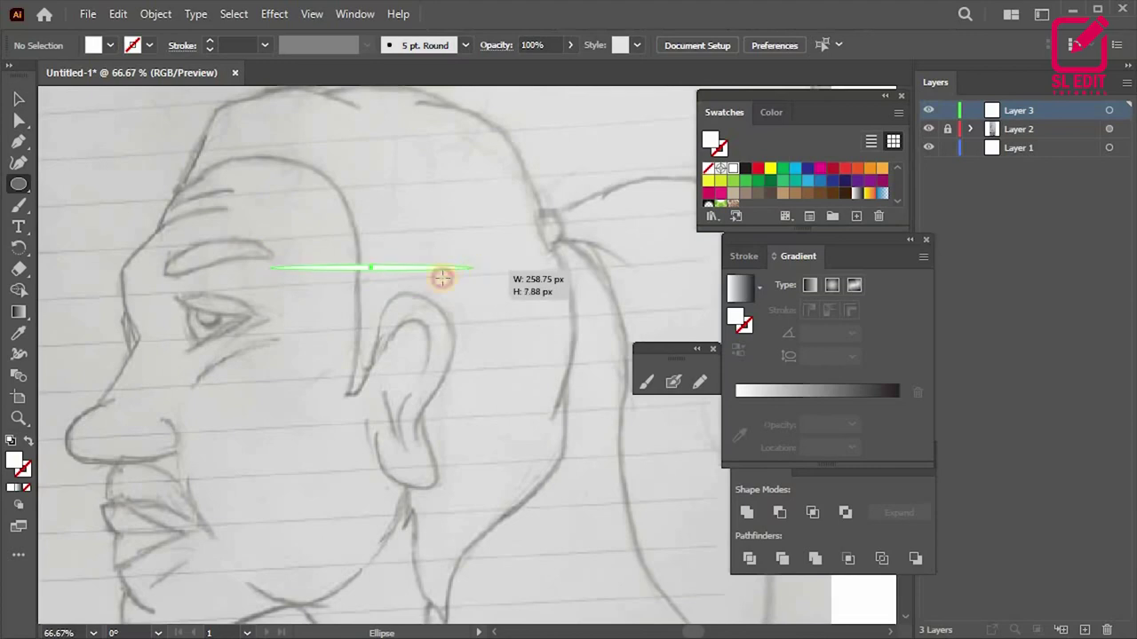
pyautogui.moveTo(473, 270); pyautogui.dragTo(476, 270)
pyautogui.scroll(2, 297, 233)
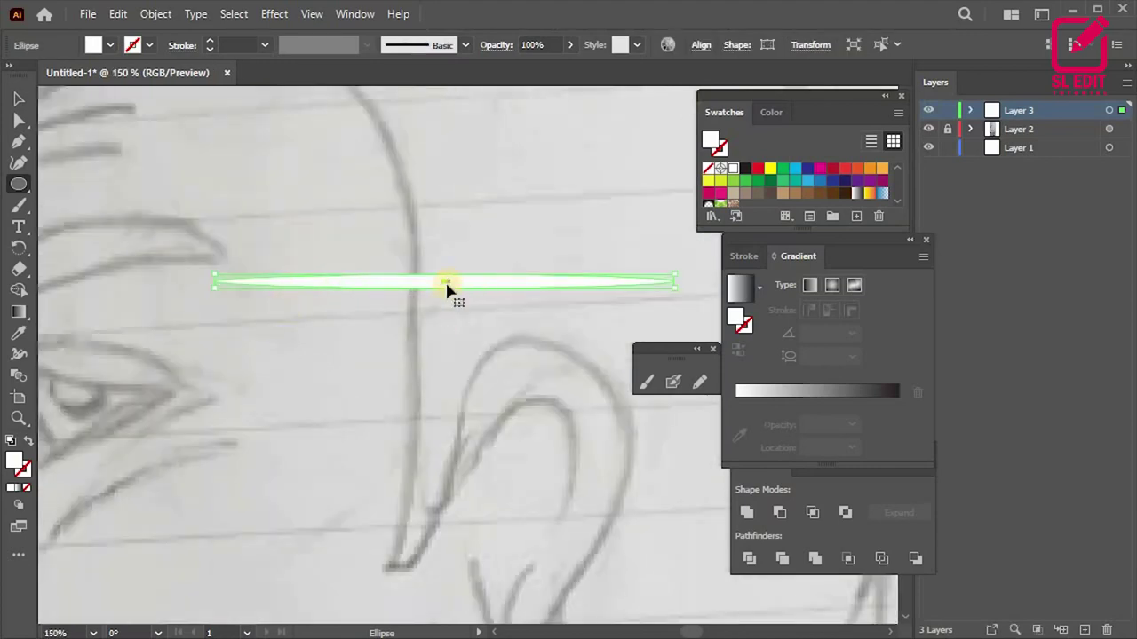
pyautogui.press('v')
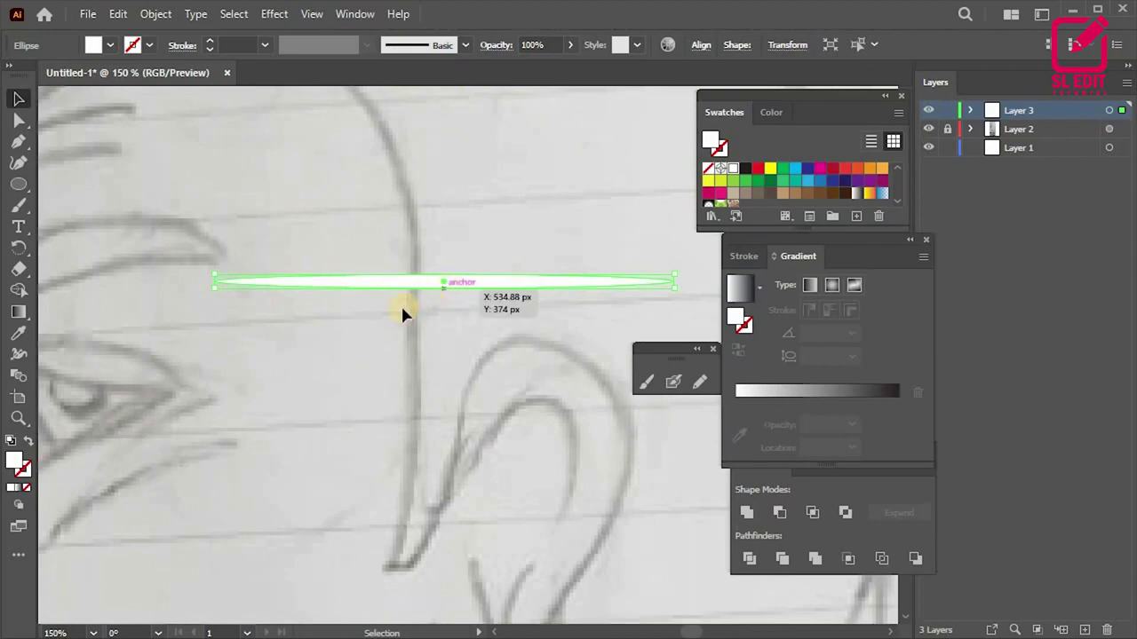
# Step: Flatten the ellipse into a thin horizontal band
pyautogui.scroll(-2, 426, 305)
pyautogui.scroll(3, 433, 305)
pyautogui.scroll(3, 381, 280)
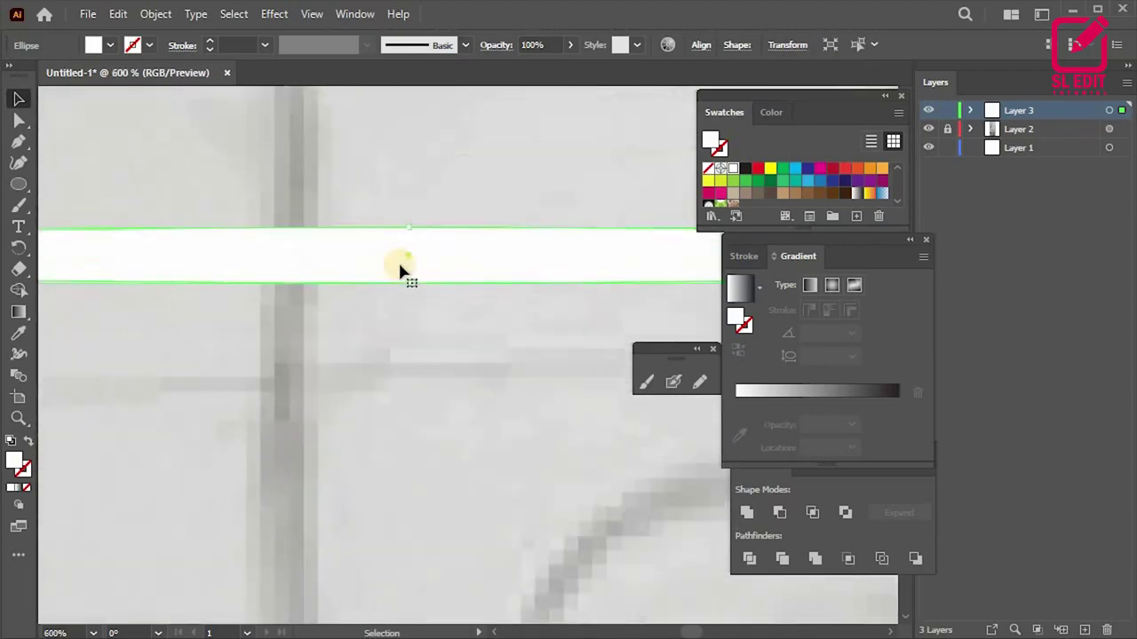
pyautogui.scroll(1, 418, 280)
pyautogui.scroll(2, 439, 293)
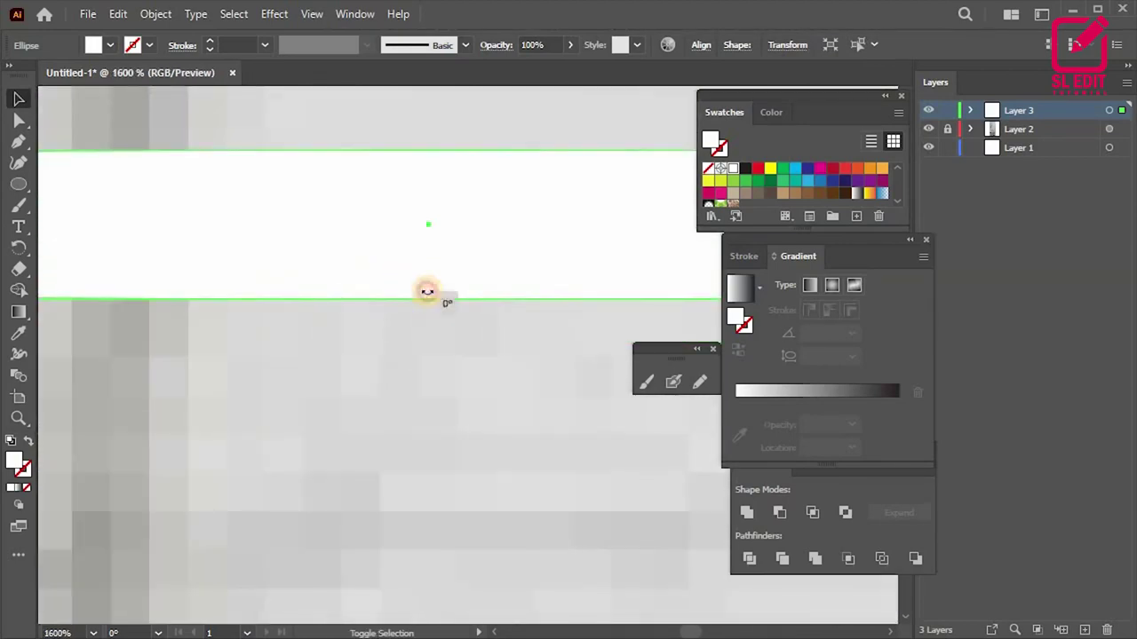
pyautogui.moveTo(429, 300)
pyautogui.mouseDown()
pyautogui.moveTo(426, 264)
pyautogui.moveTo(355, 284)
pyautogui.mouseUp()
pyautogui.scroll(-4, 368, 264)
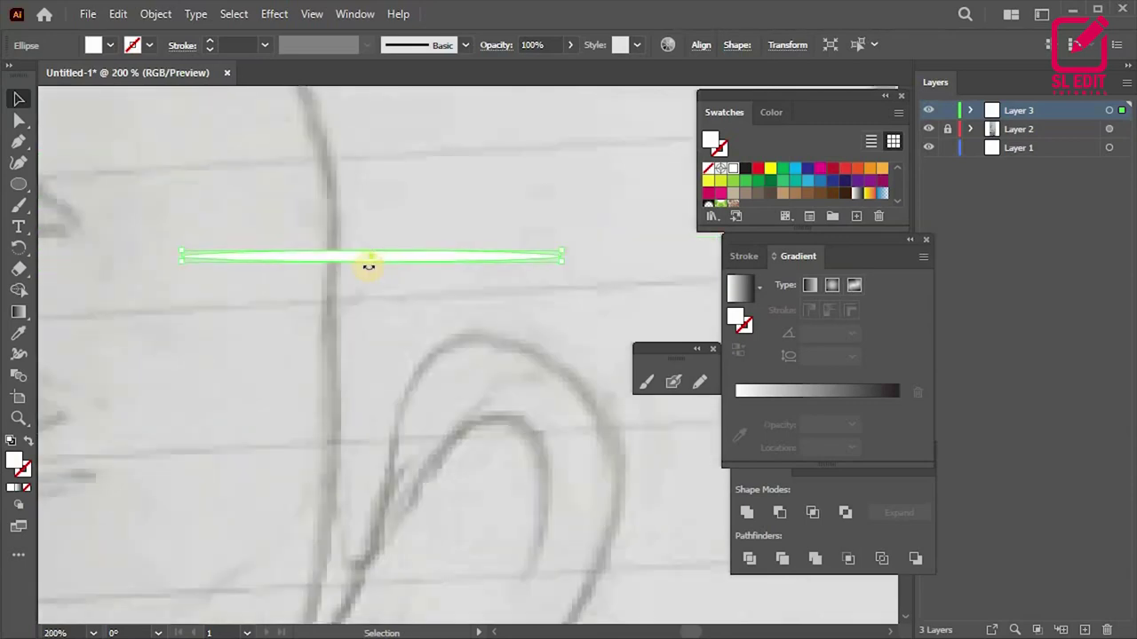
pyautogui.scroll(-2, 369, 265)
pyautogui.scroll(5, 369, 265)
pyautogui.scroll(1, 363, 294)
pyautogui.moveTo(280, 317); pyautogui.dragTo(284, 247)
# Step: Squash the ellipse further into a hair-thin line
pyautogui.scroll(-4, 343, 285)
pyautogui.scroll(5, 337, 271)
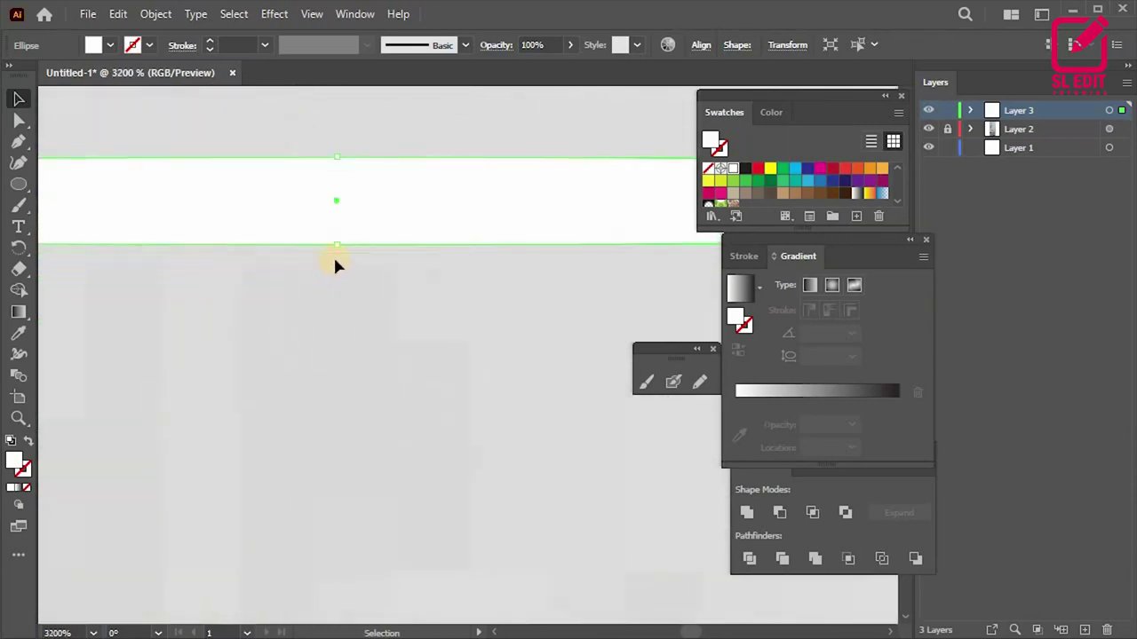
pyautogui.moveTo(341, 244); pyautogui.dragTo(338, 178)
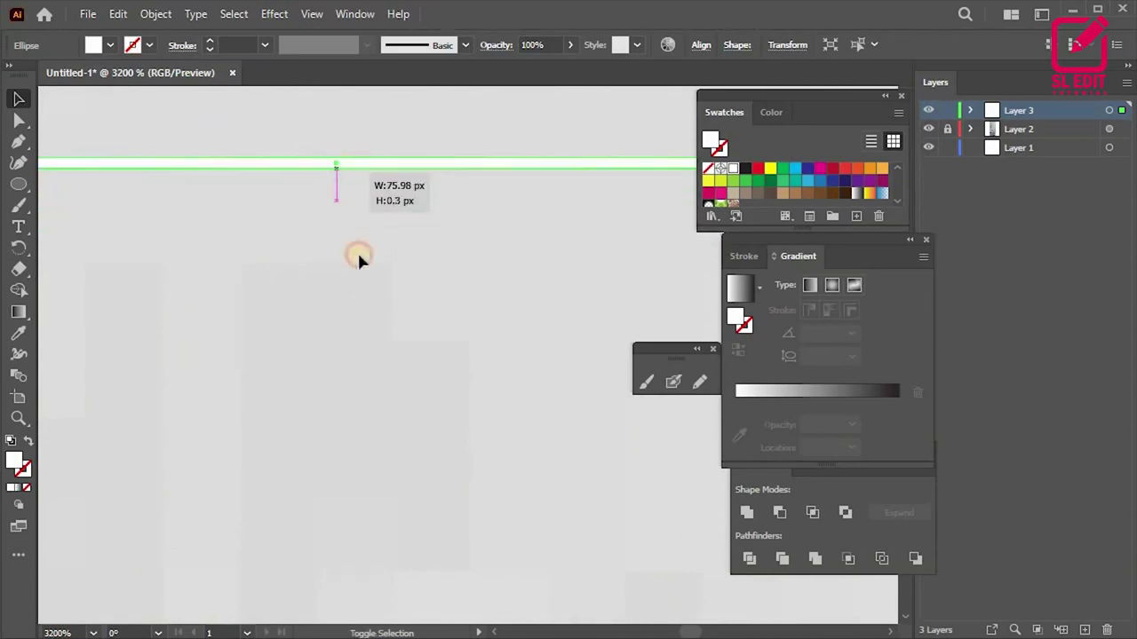
pyautogui.scroll(-4, 364, 293)
pyautogui.scroll(2, 364, 306)
pyautogui.scroll(1, 342, 286)
pyautogui.scroll(3, 329, 281)
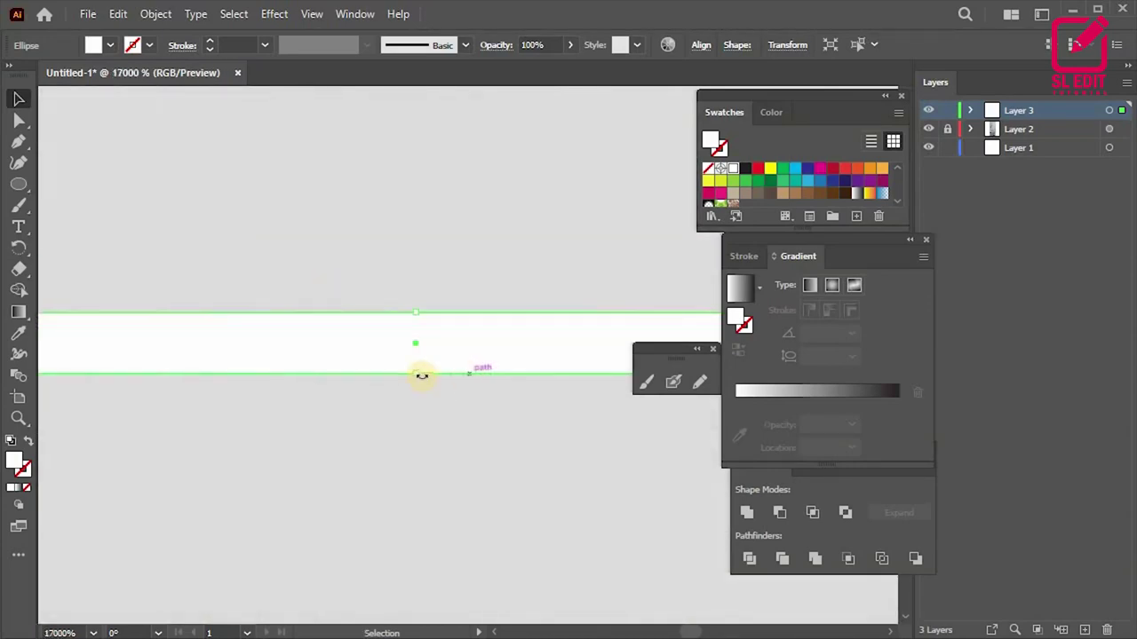
pyautogui.moveTo(416, 380); pyautogui.dragTo(411, 418)
pyautogui.scroll(-3, 398, 330)
pyautogui.scroll(-3, 203, 299)
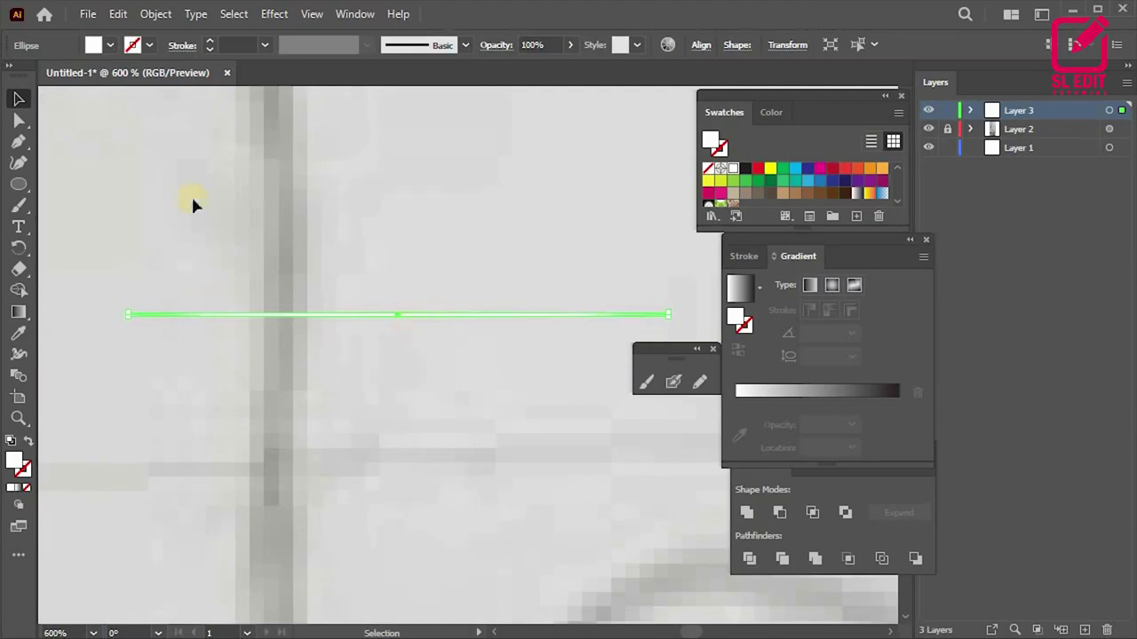
pyautogui.click(106, 48)
# Step: Fill the ellipse black and save it as a new Art Brush with Hue Shift colourization
pyautogui.click(124, 194)
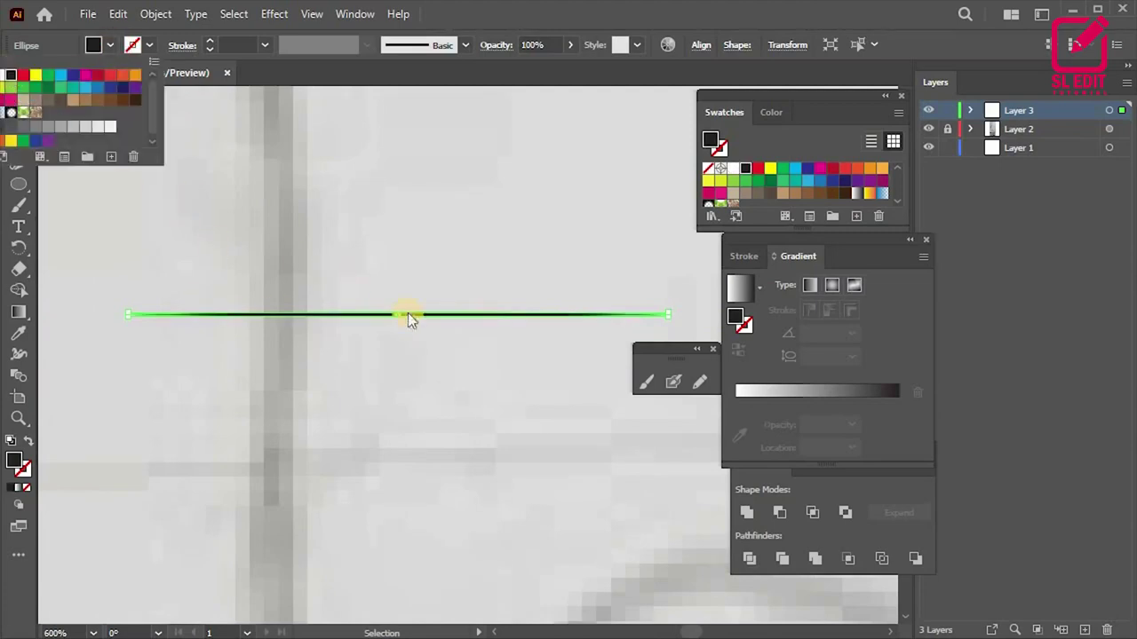
pyautogui.click(467, 55)
pyautogui.click(465, 46)
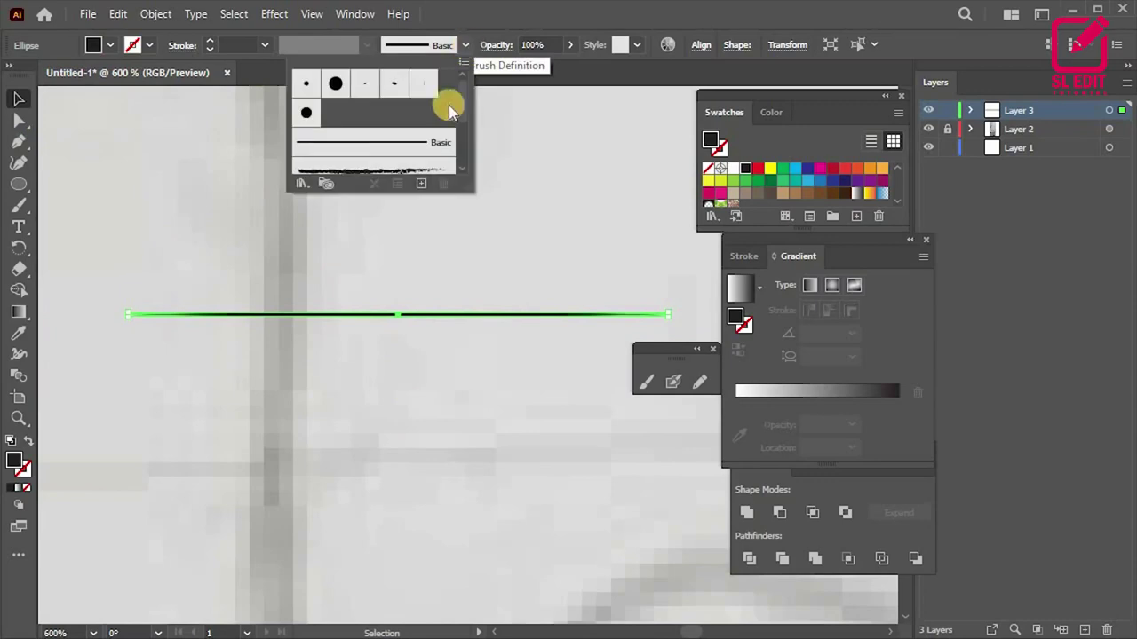
pyautogui.click(421, 183)
pyautogui.click(500, 373)
pyautogui.click(526, 457)
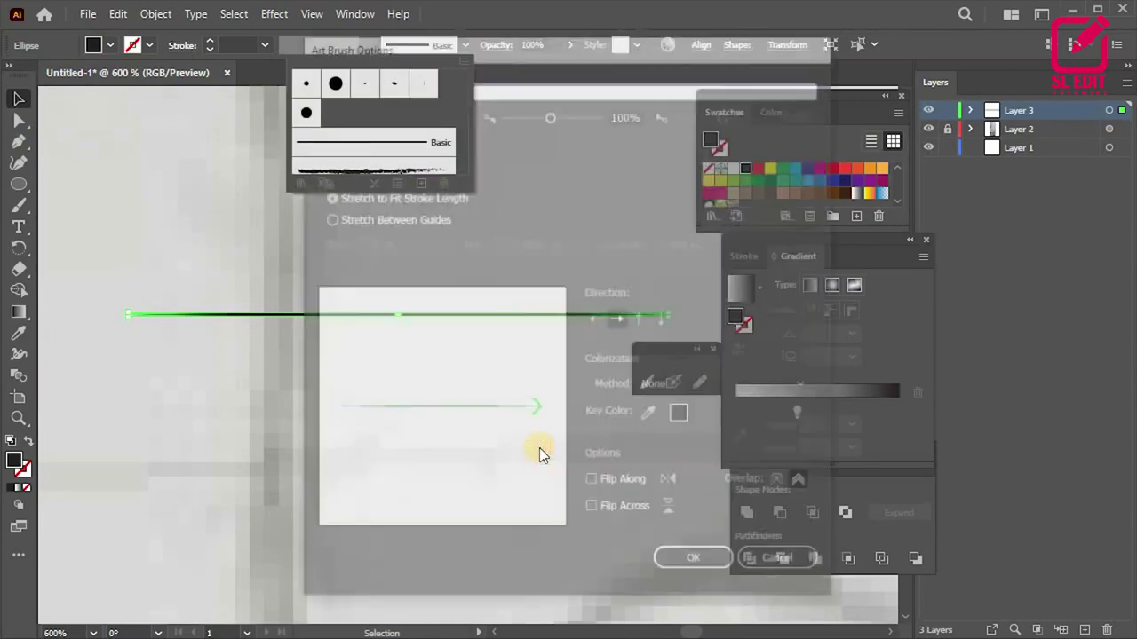
pyautogui.click(679, 385)
pyautogui.click(685, 465)
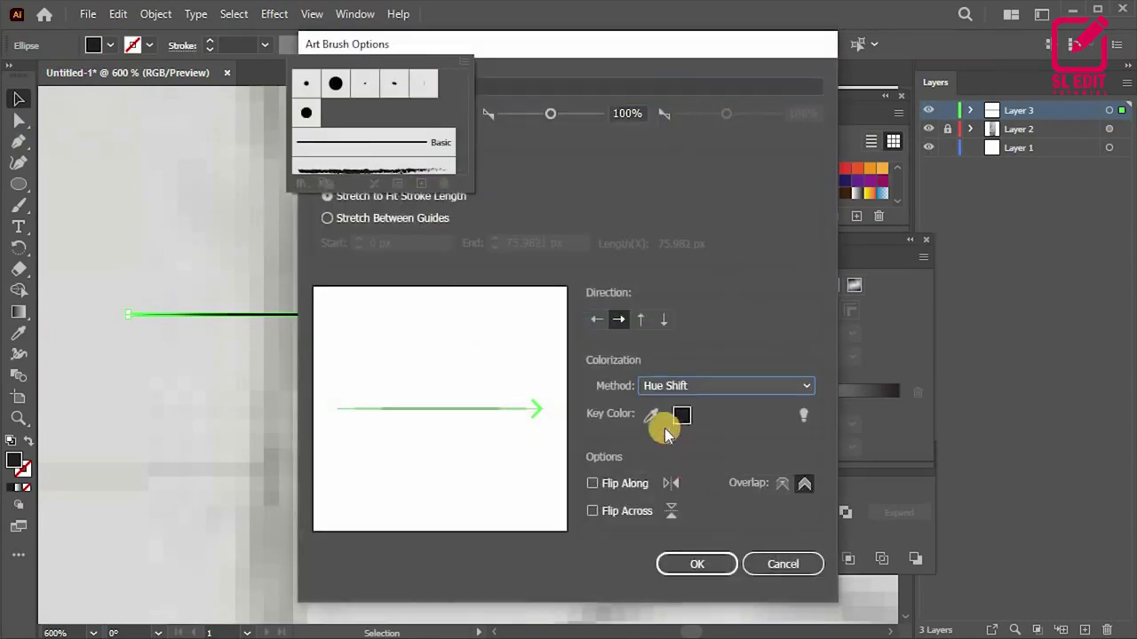
pyautogui.click(693, 564)
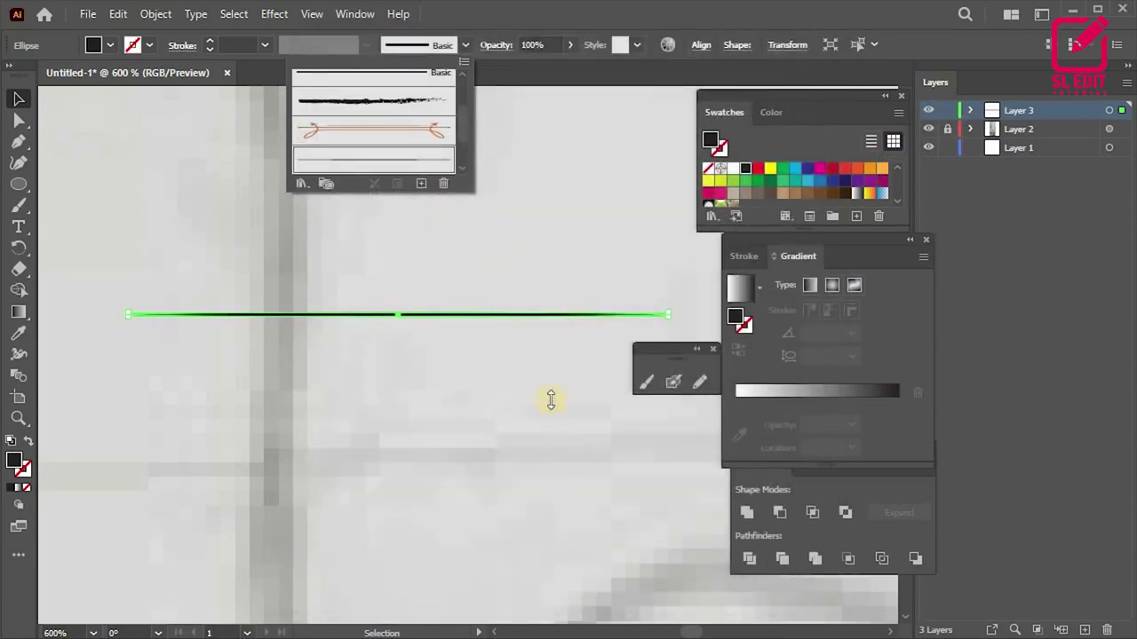
# Step: Deselect the shape and choose the new thin art brush
pyautogui.click(501, 442)
pyautogui.click(596, 347)
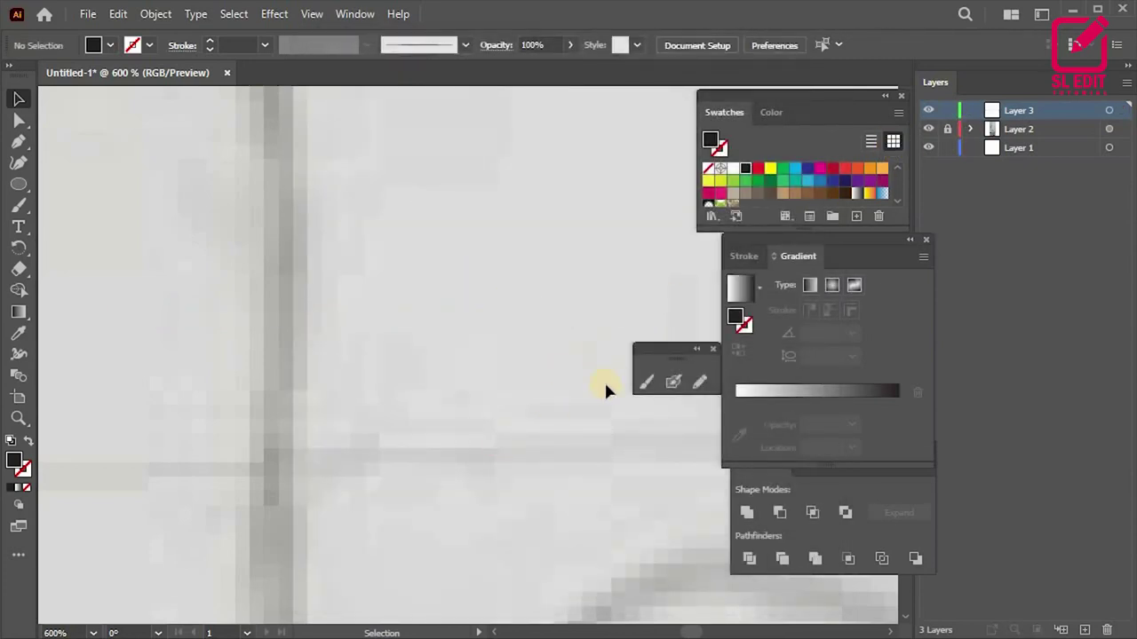
pyautogui.click(462, 47)
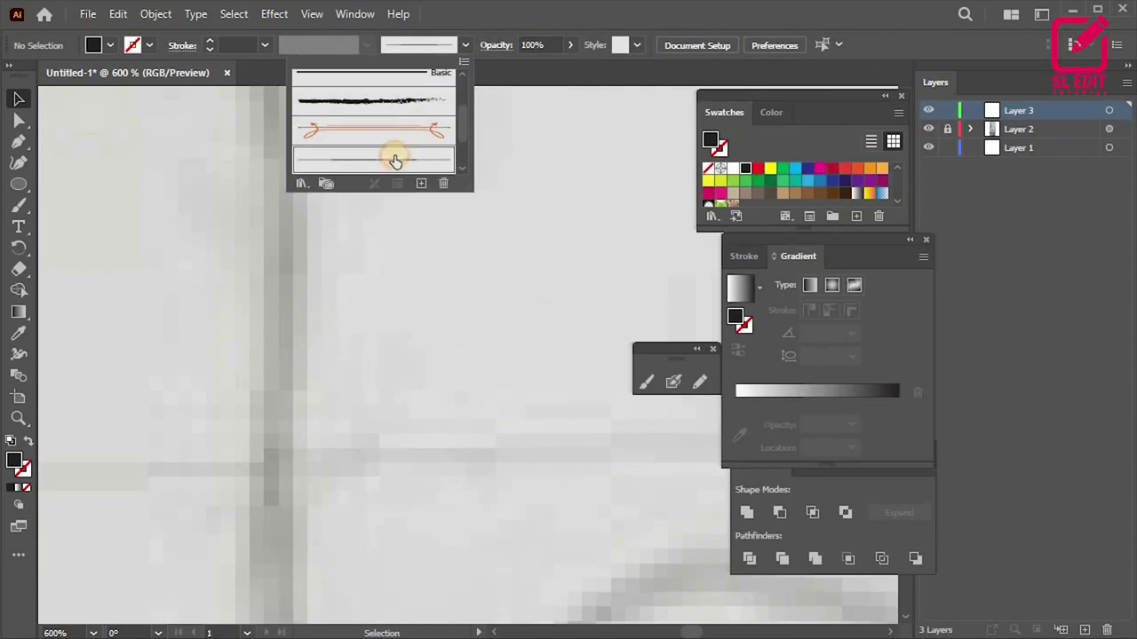
pyautogui.click(394, 160)
# Step: Paint first tapered Paintbrush strokes, including the outer curve of the ear
pyautogui.click(338, 275)
pyautogui.press('b')
pyautogui.moveTo(328, 257); pyautogui.dragTo(477, 342)
pyautogui.moveTo(340, 270)
pyautogui.mouseDown()
pyautogui.moveTo(525, 446)
pyautogui.moveTo(213, 271)
pyautogui.mouseUp()
pyautogui.hotkey('ctrl', '0')
pyautogui.keyDown('alt'); pyautogui.scroll(2, 300, 337); pyautogui.keyUp('alt')
pyautogui.moveTo(349, 257); pyautogui.dragTo(353, 373)
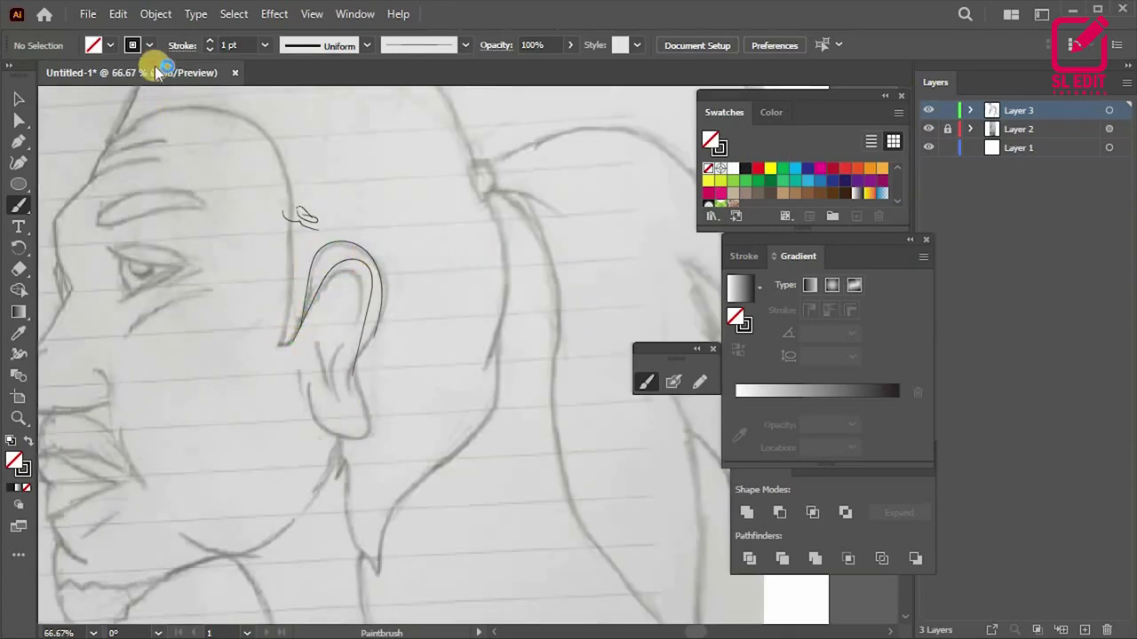
# Step: At 4 pt, trace the lower ear, earlobe and face edge in front of the ear
pyautogui.click(264, 45)
pyautogui.click(275, 183)
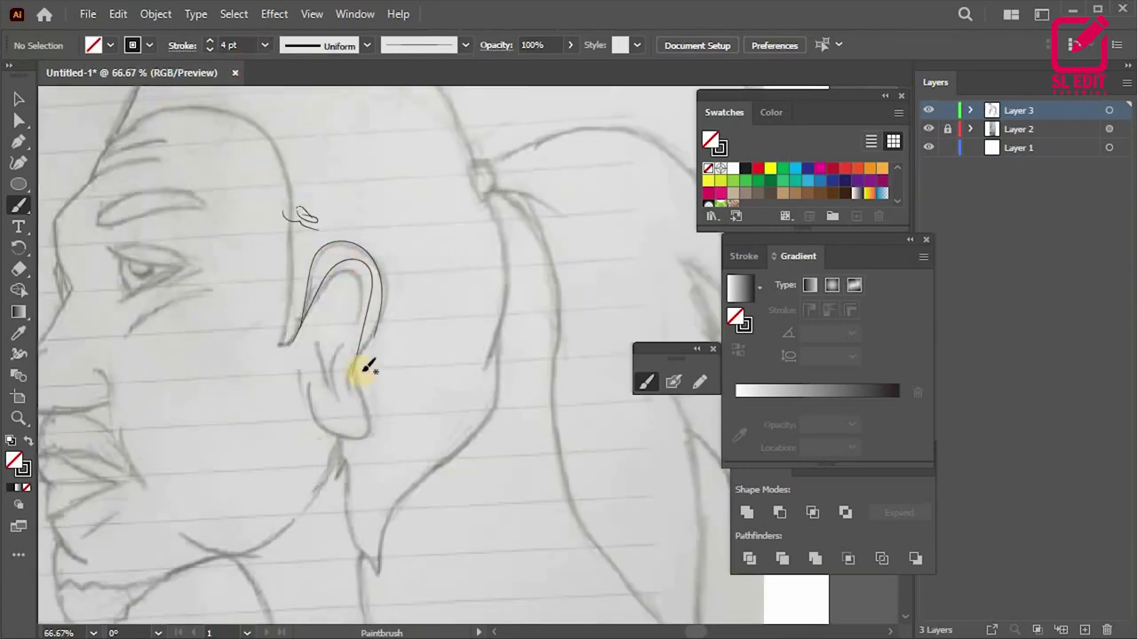
pyautogui.moveTo(304, 363); pyautogui.dragTo(312, 388)
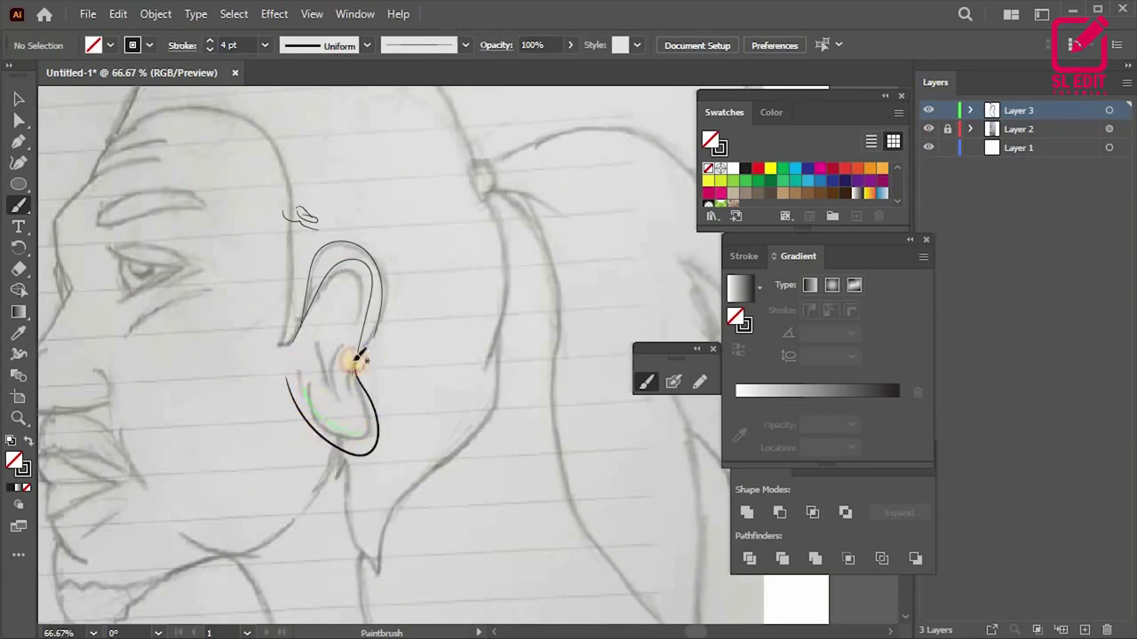
pyautogui.moveTo(357, 359); pyautogui.dragTo(346, 444)
pyautogui.moveTo(391, 567); pyautogui.dragTo(391, 568)
pyautogui.hotkey('ctrl', '-')
pyautogui.hotkey('ctrl', '-')
pyautogui.scroll(1, 368, 337)
pyautogui.scroll(1, 382, 329)
pyautogui.moveTo(367, 296); pyautogui.dragTo(358, 182)
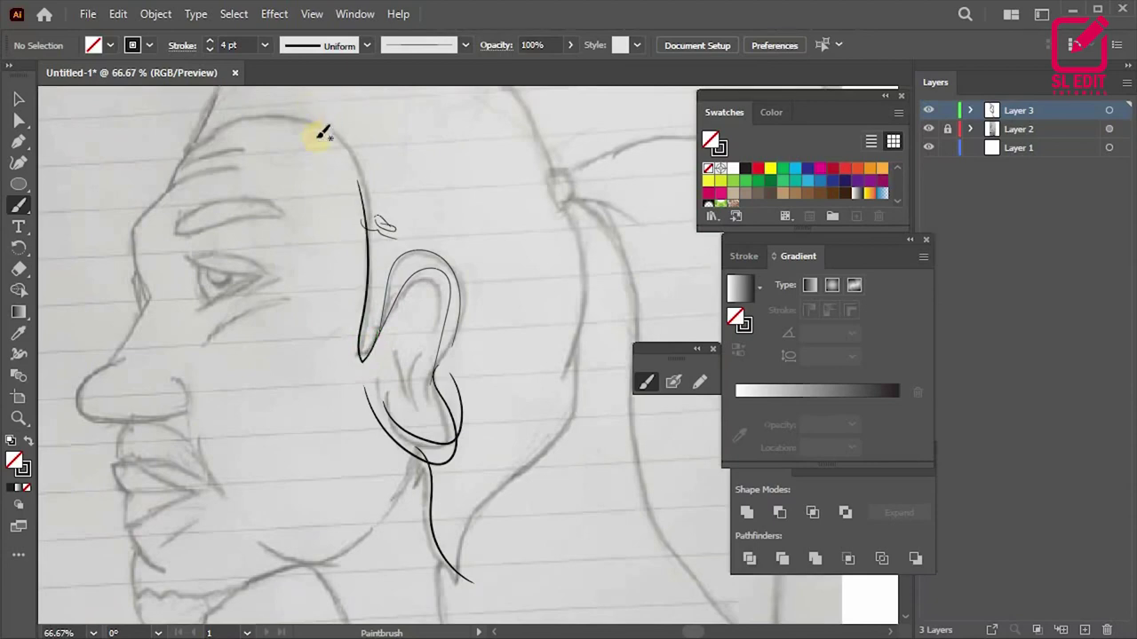
# Step: Trace the upper eyelid with a 7 pt stroke
pyautogui.click(263, 45)
pyautogui.click(274, 244)
pyautogui.moveTo(197, 262)
pyautogui.mouseDown()
pyautogui.moveTo(291, 269)
pyautogui.moveTo(198, 272)
pyautogui.moveTo(262, 267)
pyautogui.mouseUp()
pyautogui.scroll(-3, 243, 344)
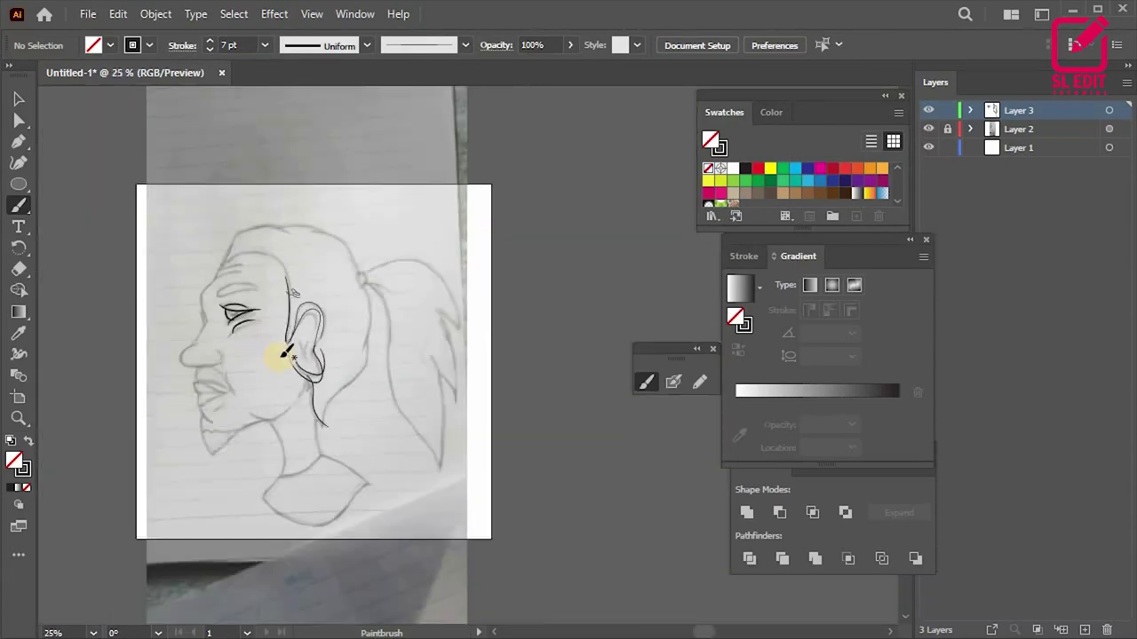
pyautogui.scroll(2, 284, 354)
# Step: Trace the back of the neck with two 6 pt strokes
pyautogui.click(263, 46)
pyautogui.click(267, 222)
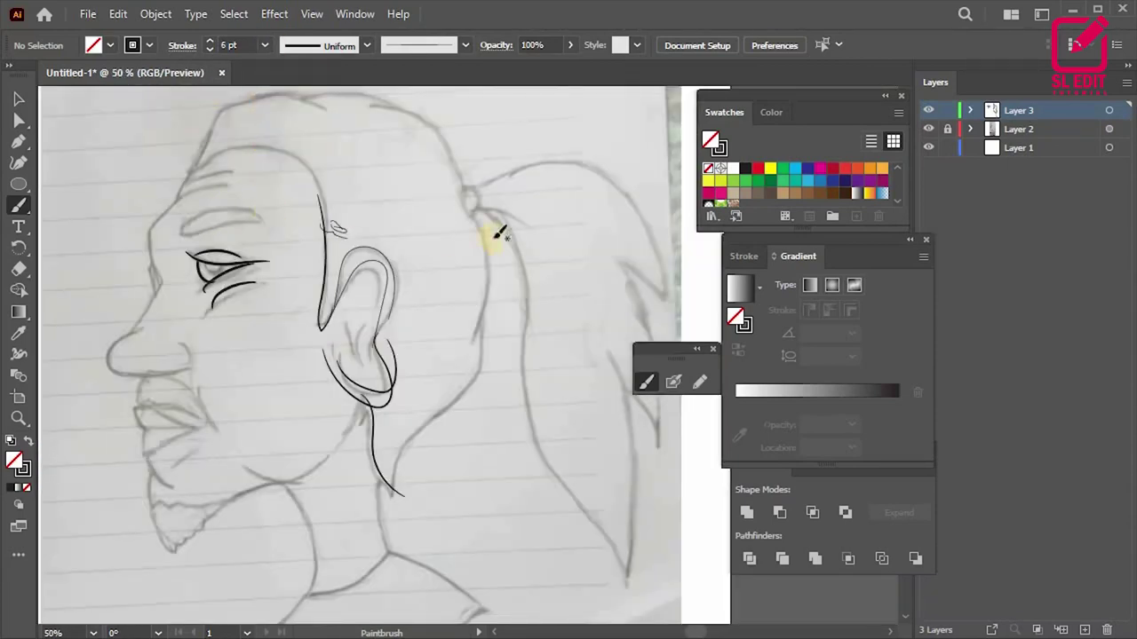
pyautogui.moveTo(473, 356); pyautogui.dragTo(476, 362)
pyautogui.moveTo(489, 310); pyautogui.dragTo(431, 402)
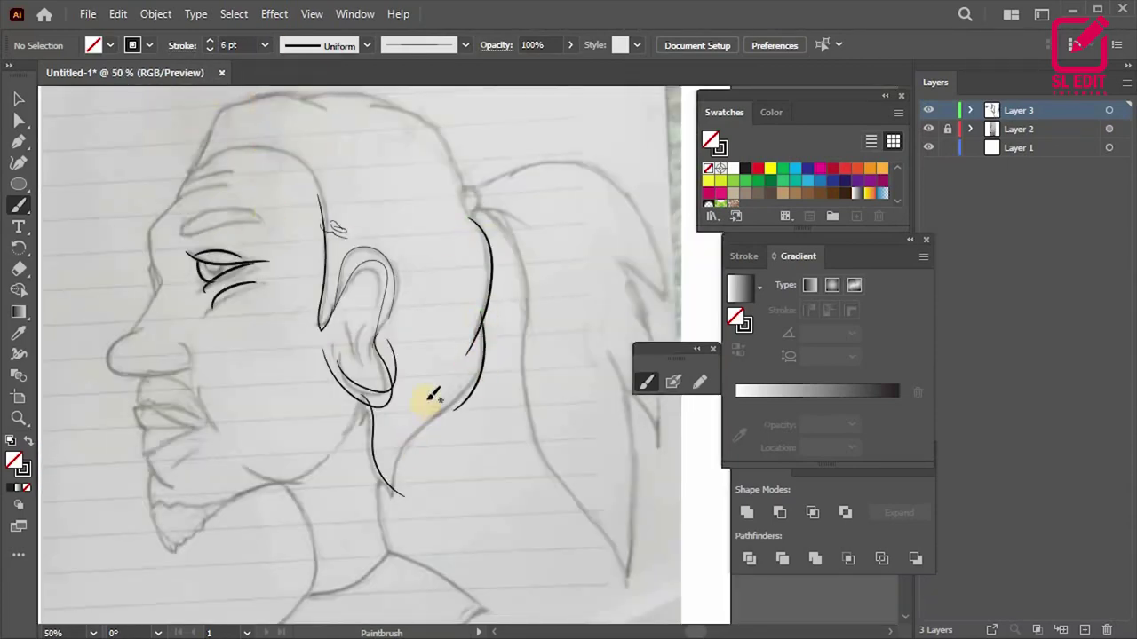
pyautogui.scroll(-2, 435, 417)
pyautogui.scroll(2, 394, 290)
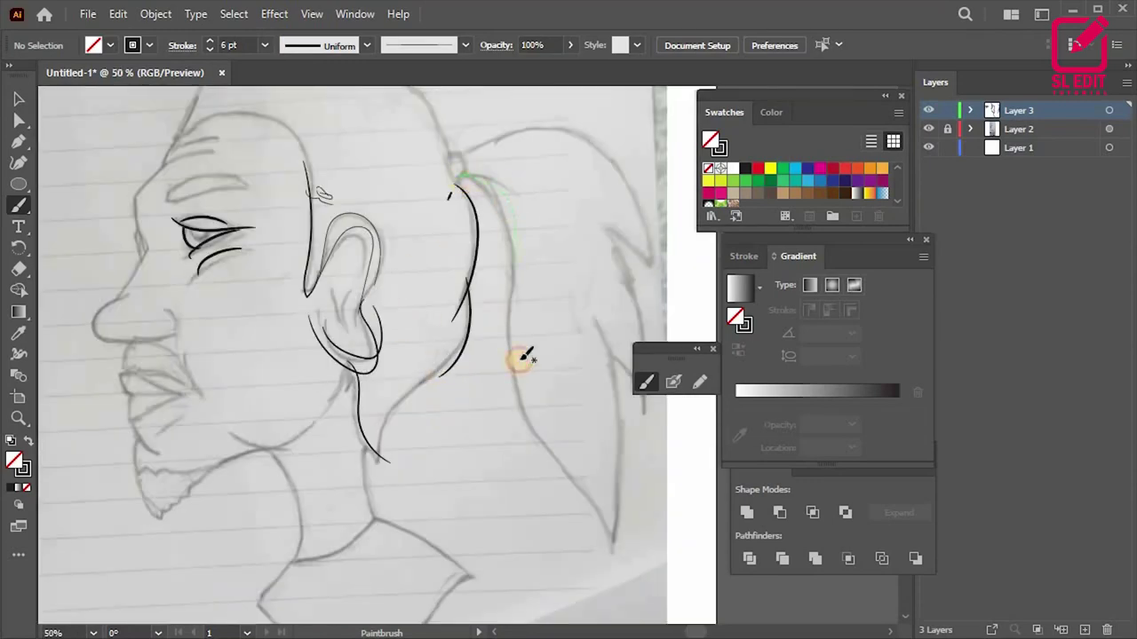
pyautogui.scroll(-2, 497, 284)
pyautogui.scroll(1, 302, 93)
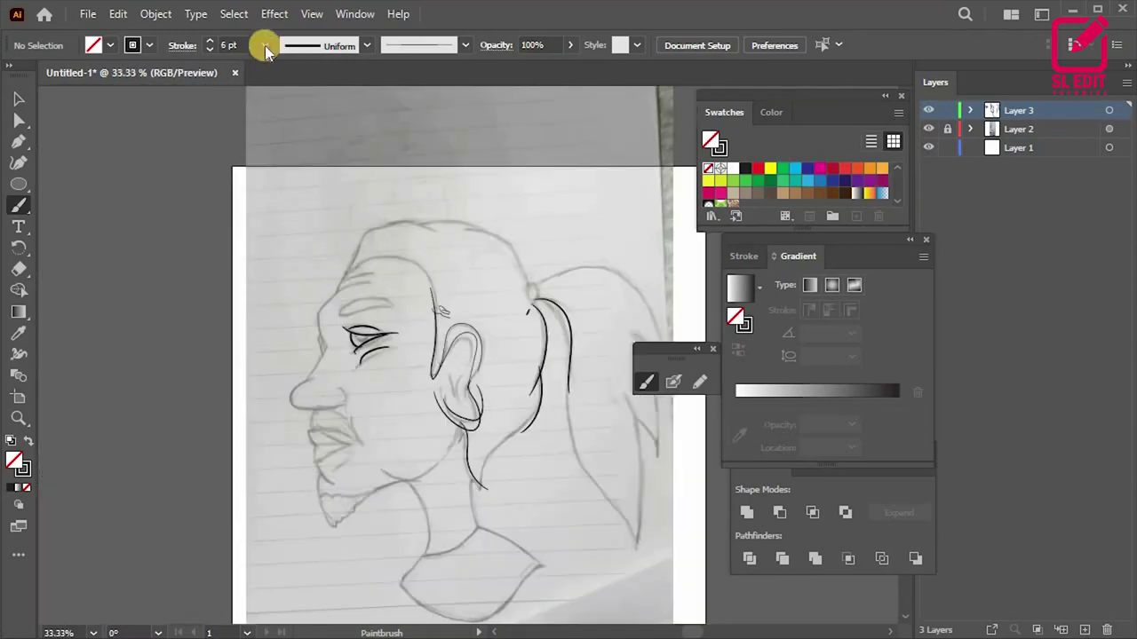
# Step: Set the stroke weight to 5 pt, then select and delete all traced strokes
pyautogui.click(264, 45)
pyautogui.click(287, 201)
pyautogui.scroll(-2, 368, 261)
pyautogui.scroll(1, 406, 303)
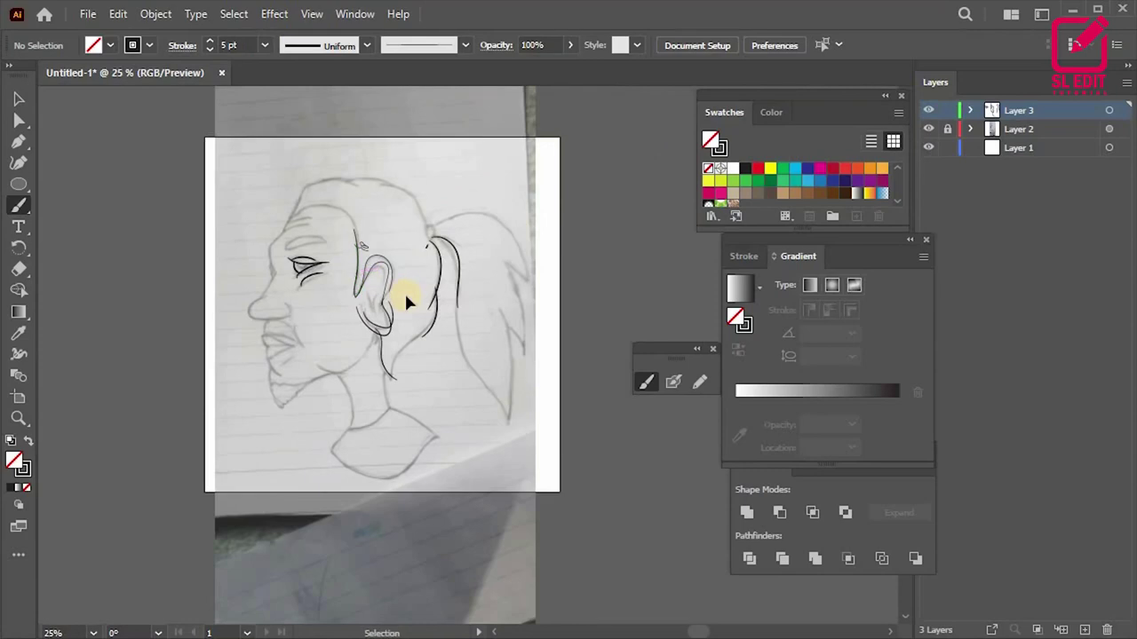
pyautogui.hotkey('ctrl', 'a')
pyautogui.press('Delete')
# Step: Discard a trial ear stroke and set the Paintbrush stroke weight to 5 pt
pyautogui.scroll(2, 369, 309)
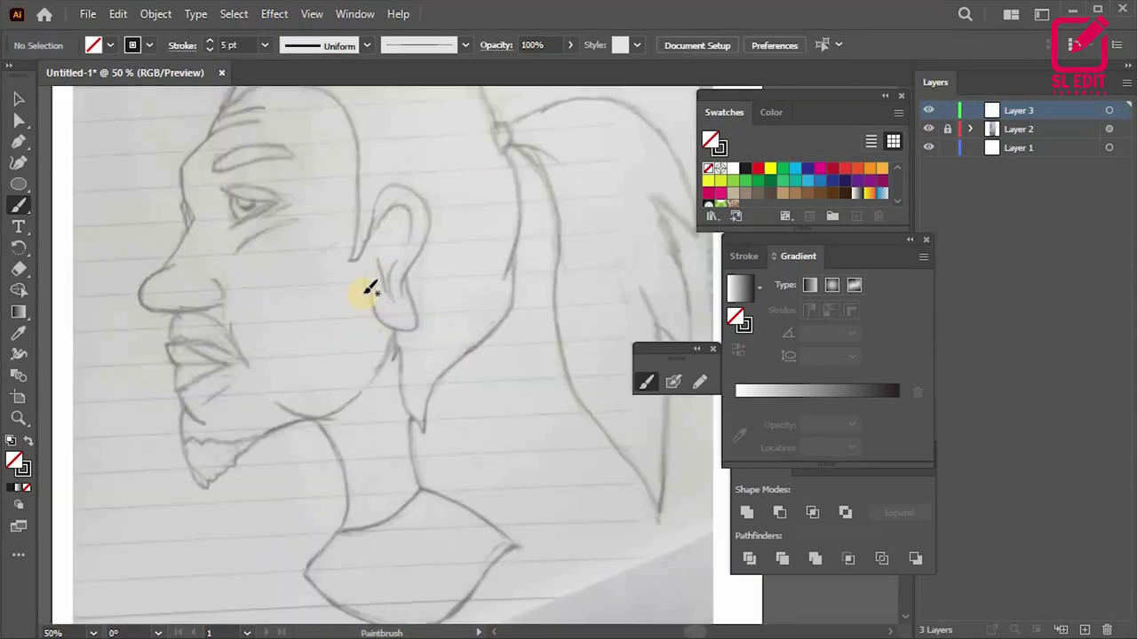
pyautogui.scroll(1, 382, 182)
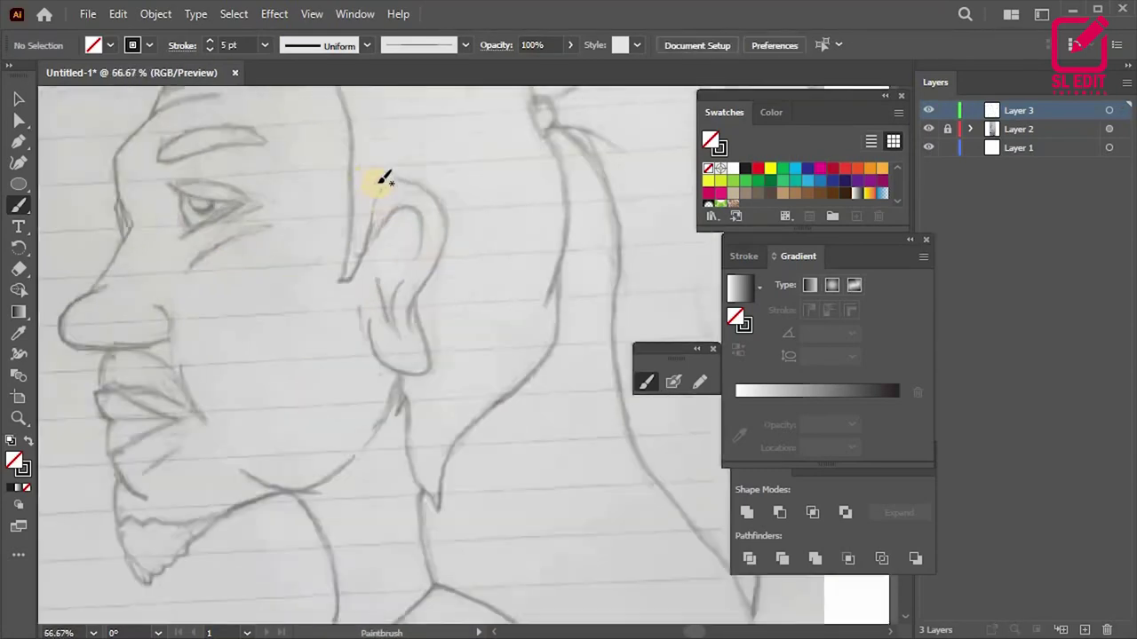
pyautogui.scroll(1, 388, 261)
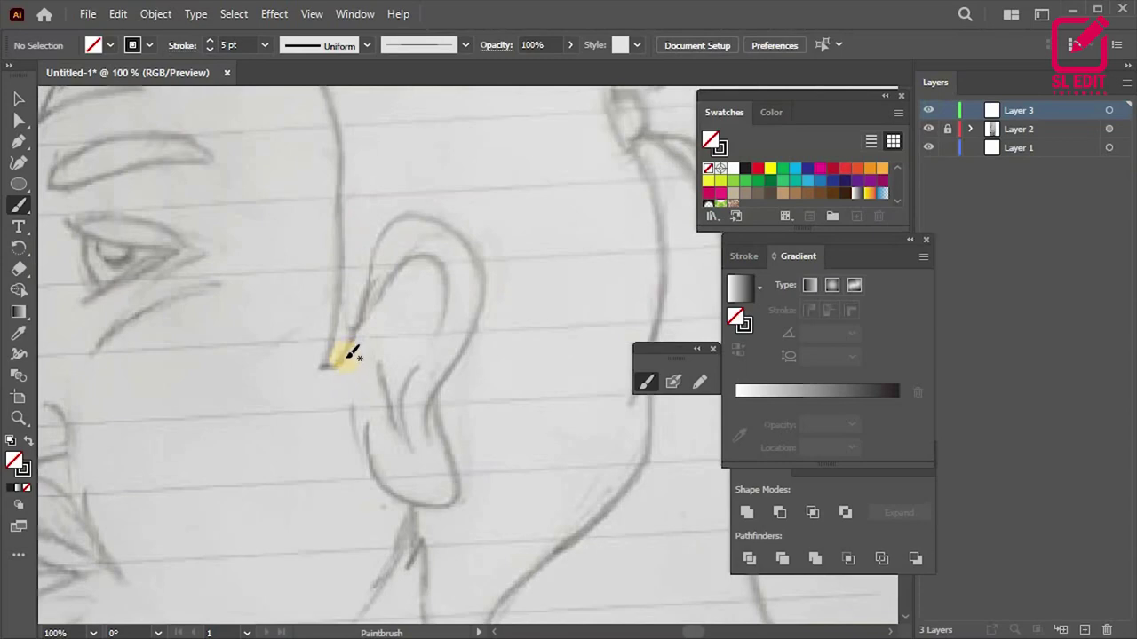
pyautogui.moveTo(380, 381); pyautogui.dragTo(356, 349)
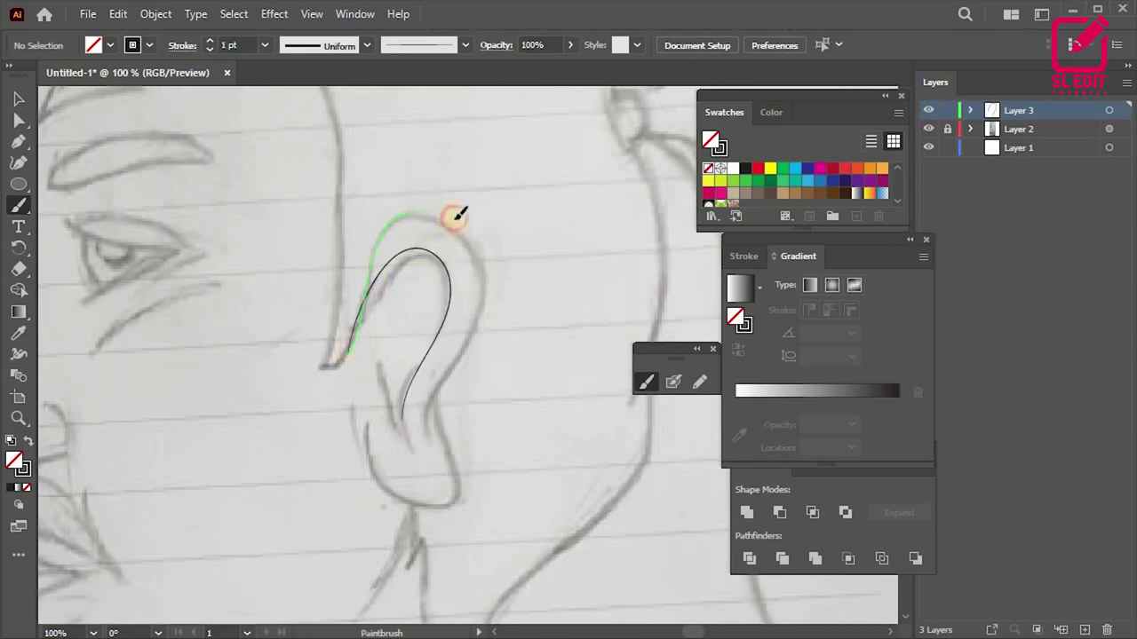
pyautogui.hotkey('ctrl', 'z')
pyautogui.scroll(-3, 460, 408)
pyautogui.scroll(2, 458, 418)
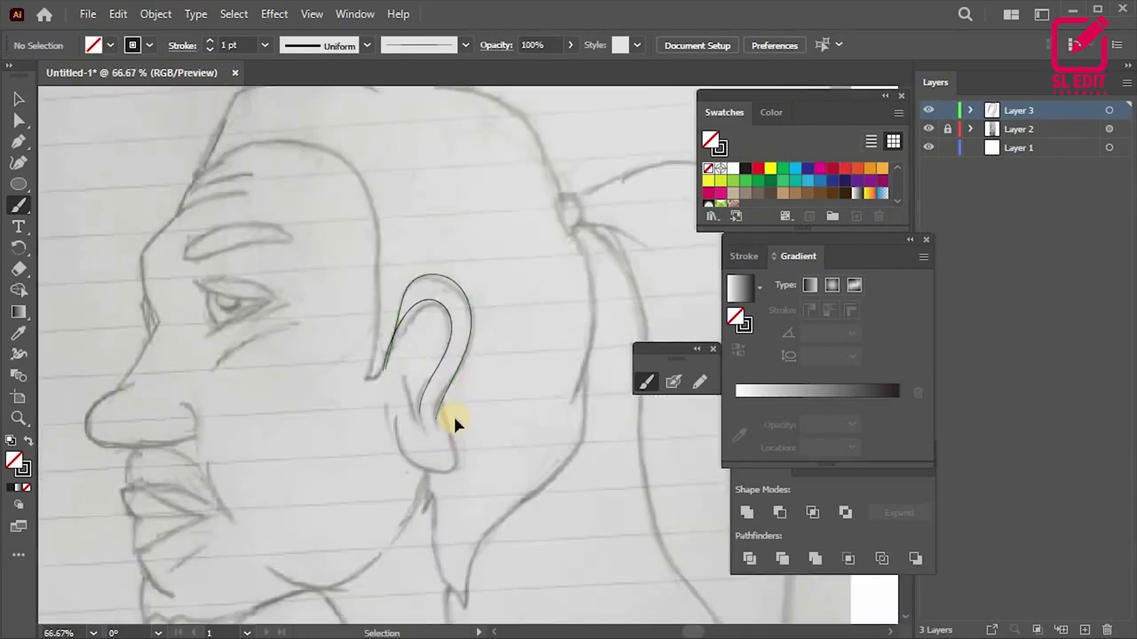
pyautogui.click(264, 46)
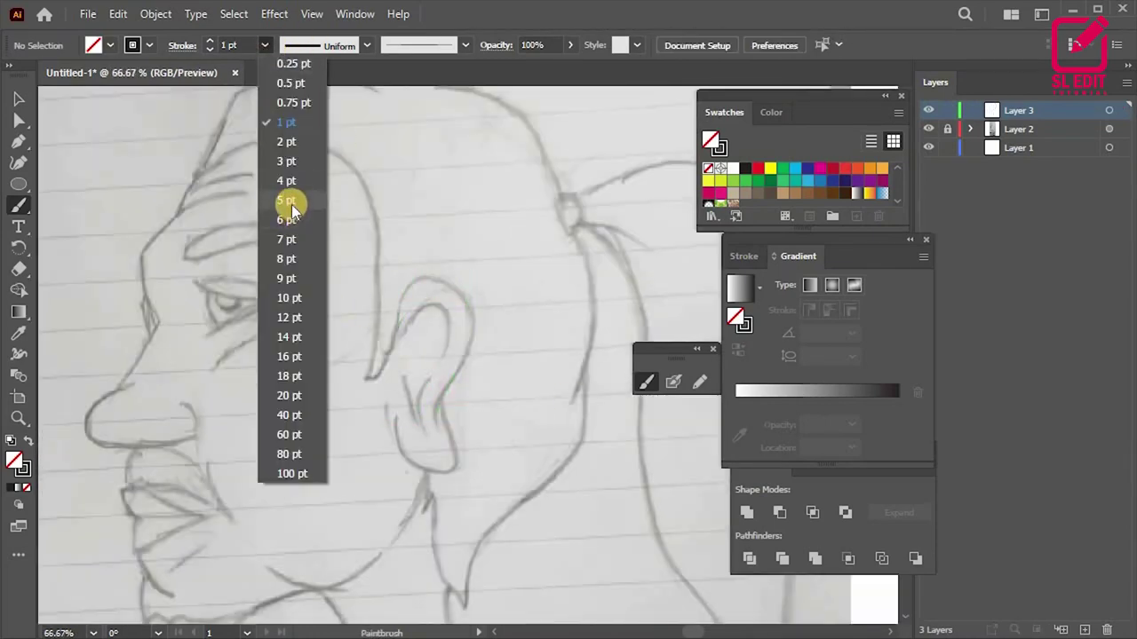
pyautogui.click(289, 200)
pyautogui.scroll(1, 358, 338)
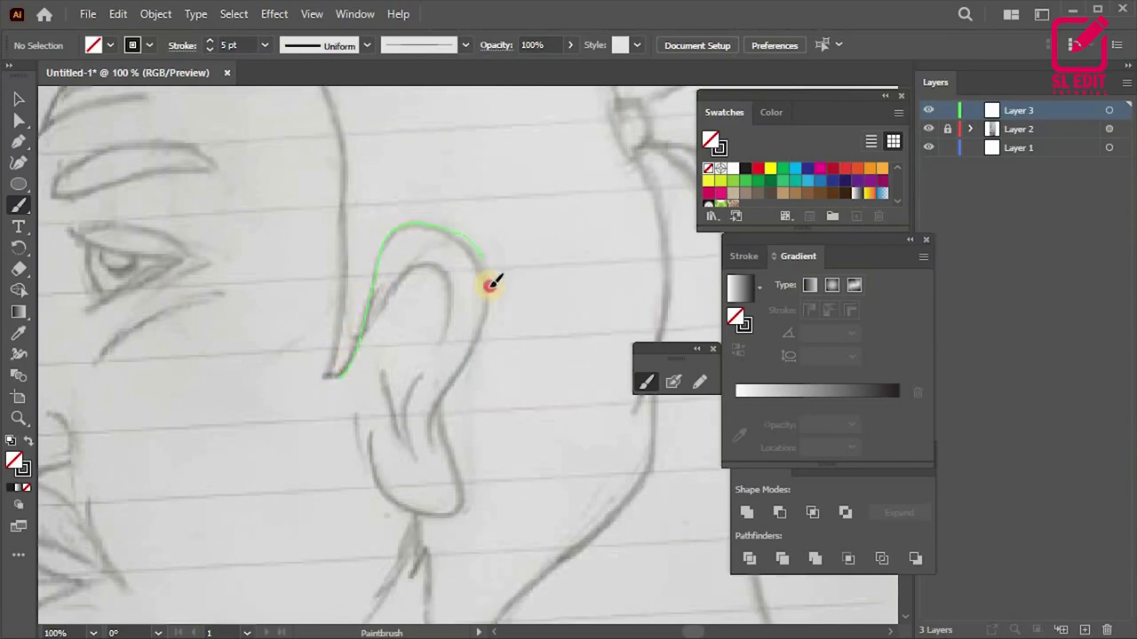
# Step: Ink the ear's outer rim from the top down to the lobe
pyautogui.moveTo(419, 400); pyautogui.dragTo(430, 453)
pyautogui.scroll(-1, 418, 435)
pyautogui.scroll(1, 414, 426)
pyautogui.hotkey('ctrl', 'z')
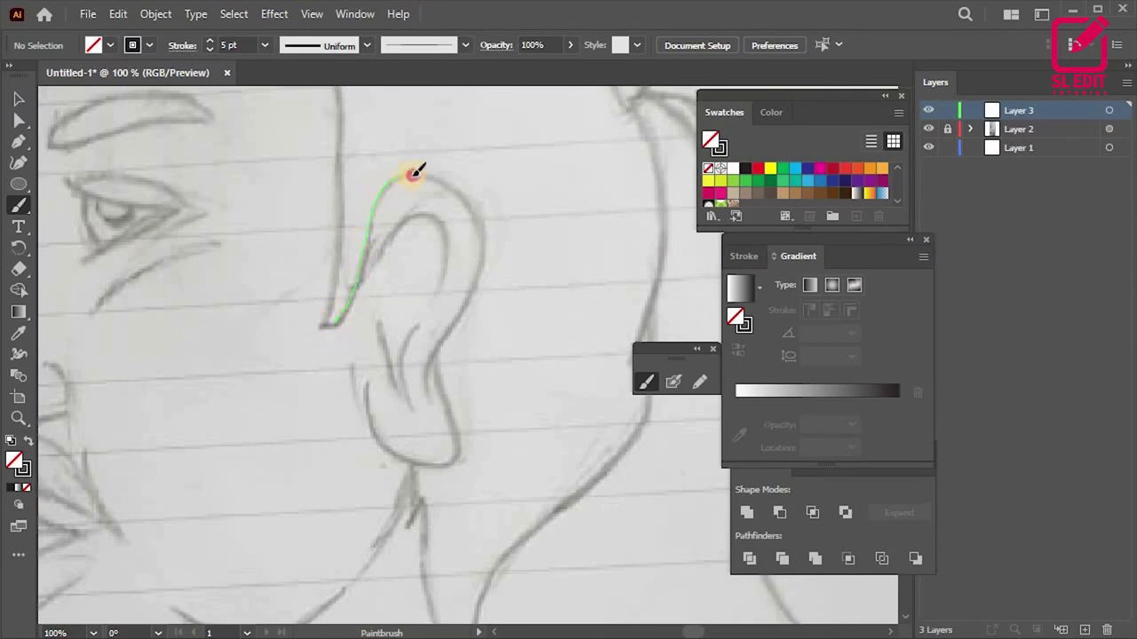
pyautogui.moveTo(466, 190); pyautogui.dragTo(483, 254)
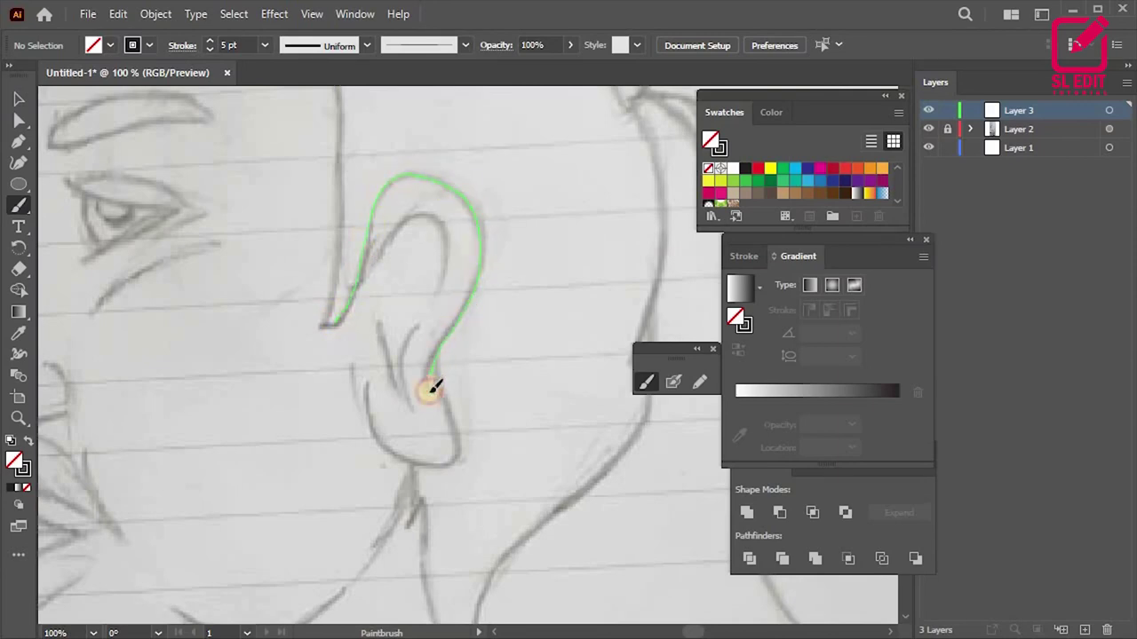
pyautogui.moveTo(430, 381); pyautogui.dragTo(433, 404)
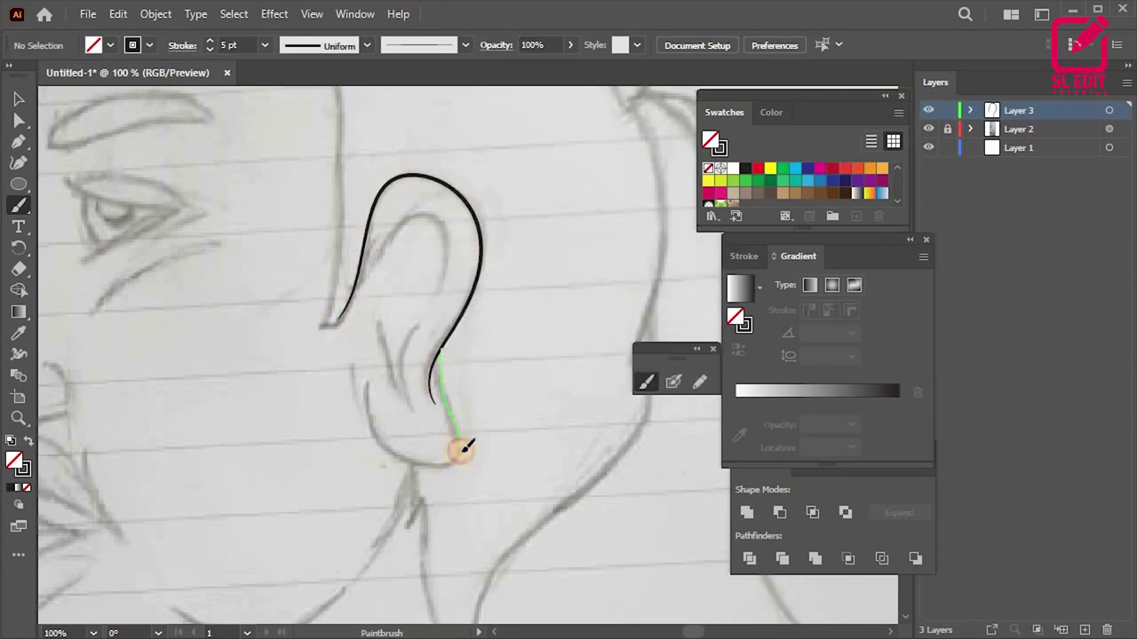
# Step: Trace the lower ear and lobe, the inner ear curve and the last inner fold
pyautogui.moveTo(373, 345); pyautogui.dragTo(371, 349)
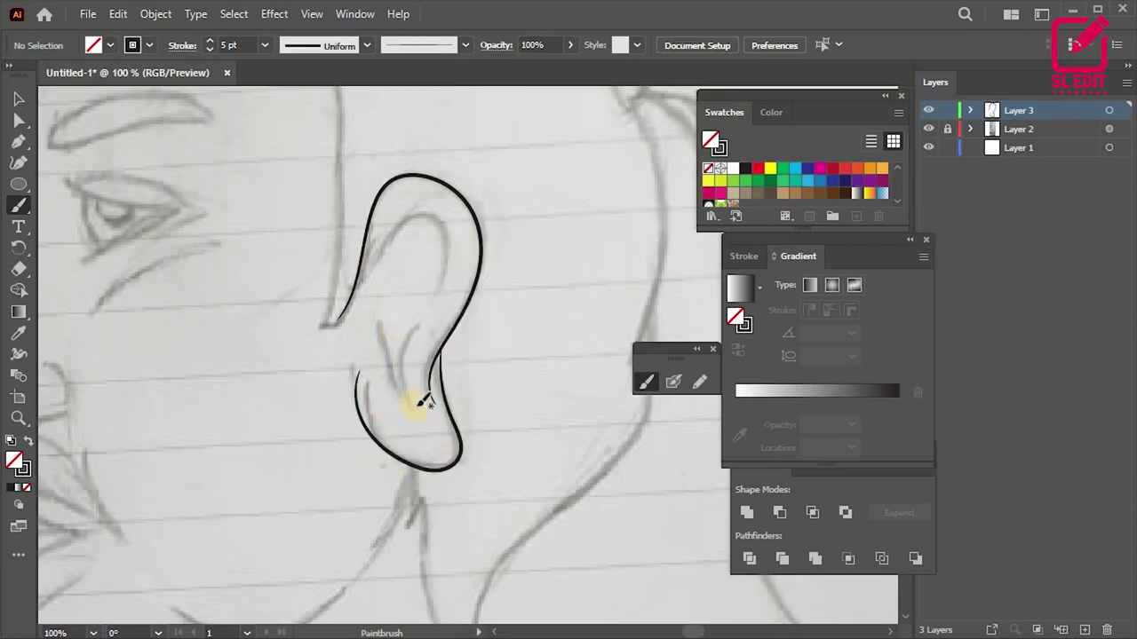
pyautogui.moveTo(346, 306); pyautogui.dragTo(422, 330)
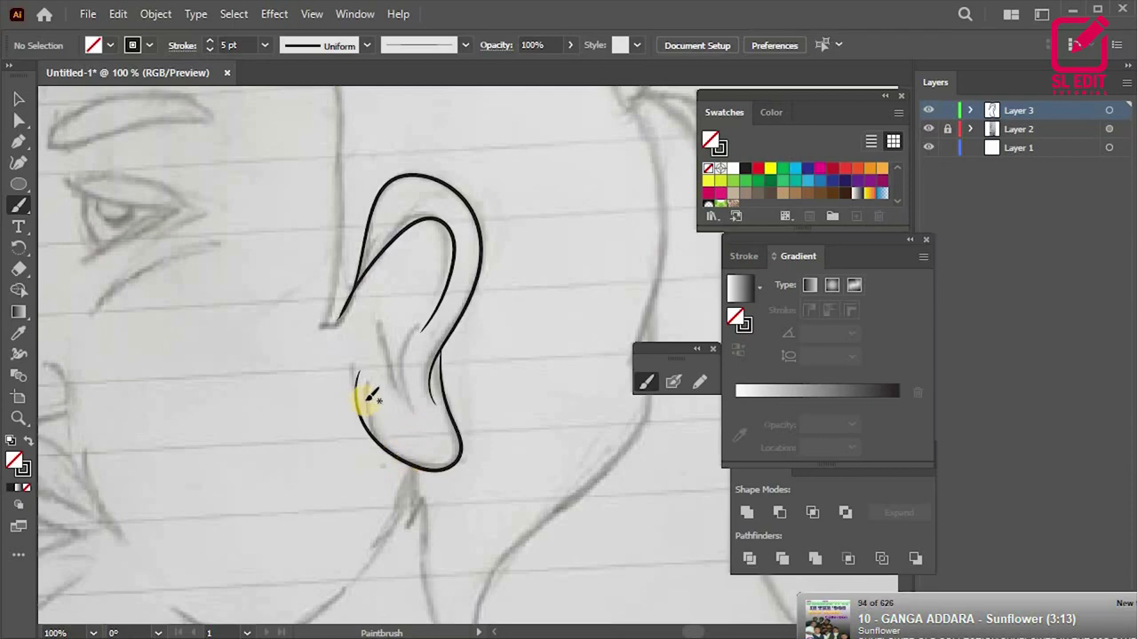
pyautogui.moveTo(390, 385); pyautogui.dragTo(387, 373)
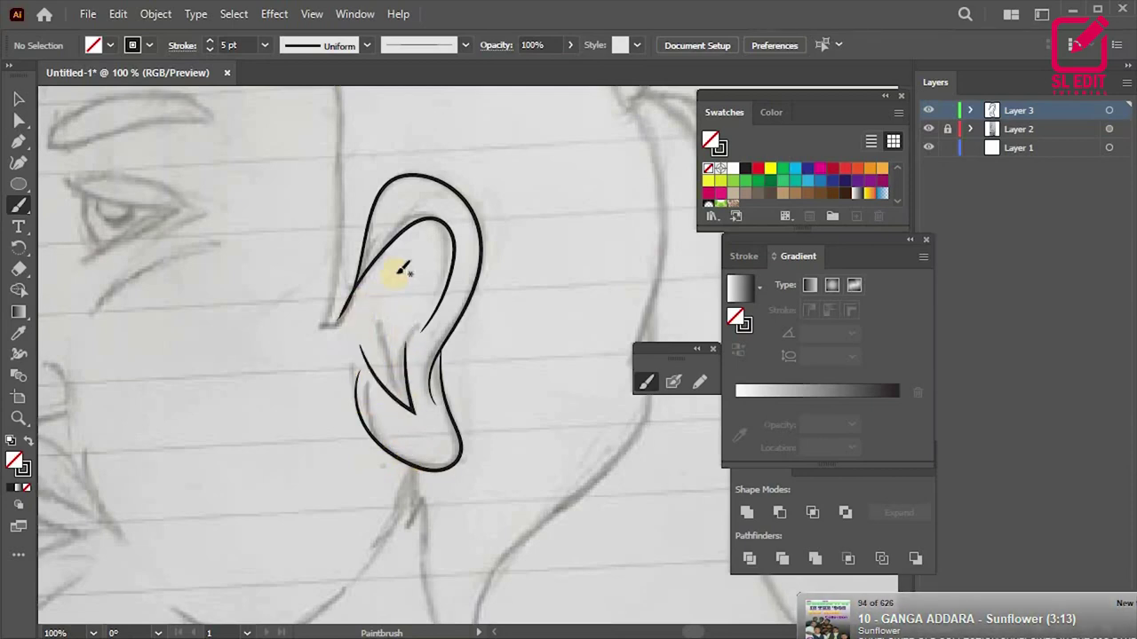
pyautogui.scroll(-4, 418, 279)
pyautogui.scroll(3, 398, 376)
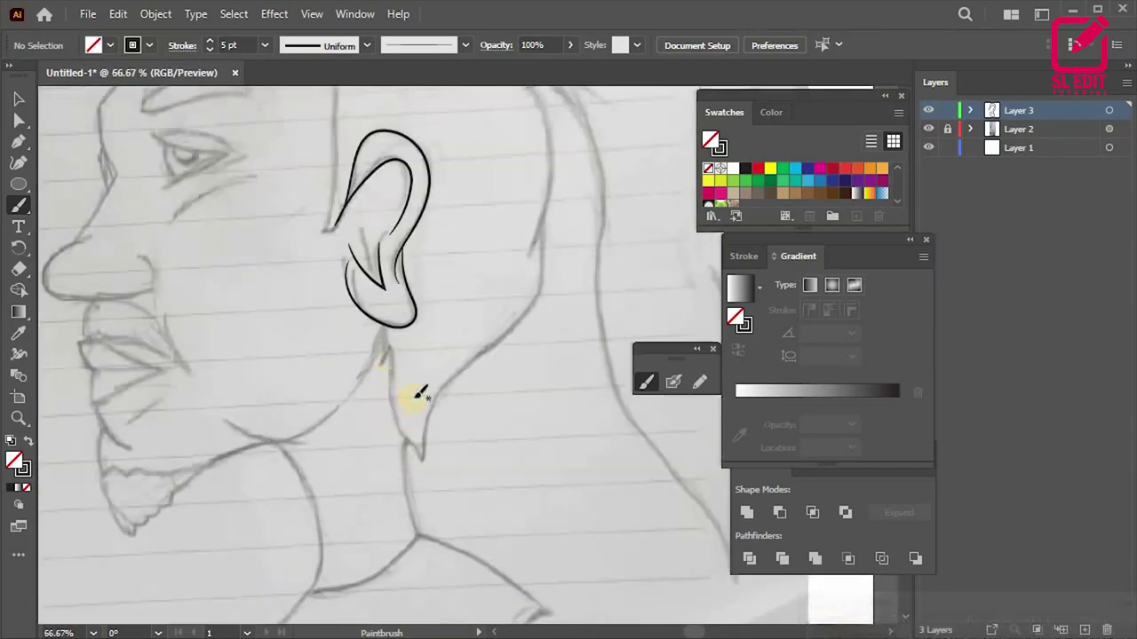
pyautogui.scroll(-1, 414, 394)
pyautogui.scroll(1, 254, 329)
# Step: Ink the underside of the nose and the nose bridge
pyautogui.scroll(1, 266, 297)
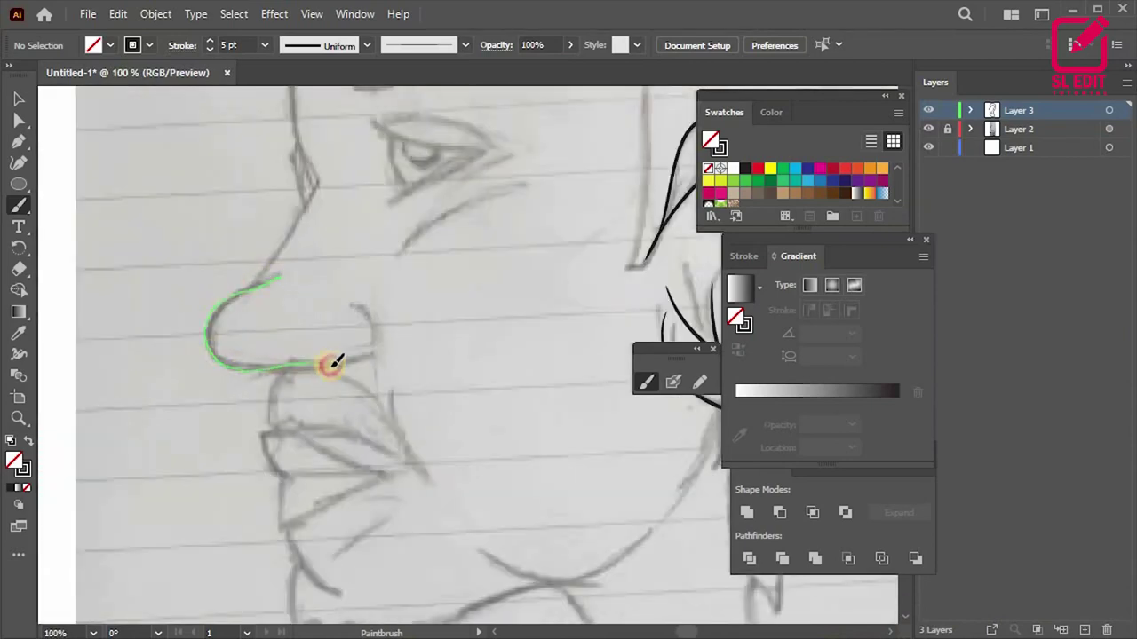
pyautogui.moveTo(376, 338); pyautogui.dragTo(371, 311)
pyautogui.scroll(-1, 292, 310)
pyautogui.scroll(1, 284, 271)
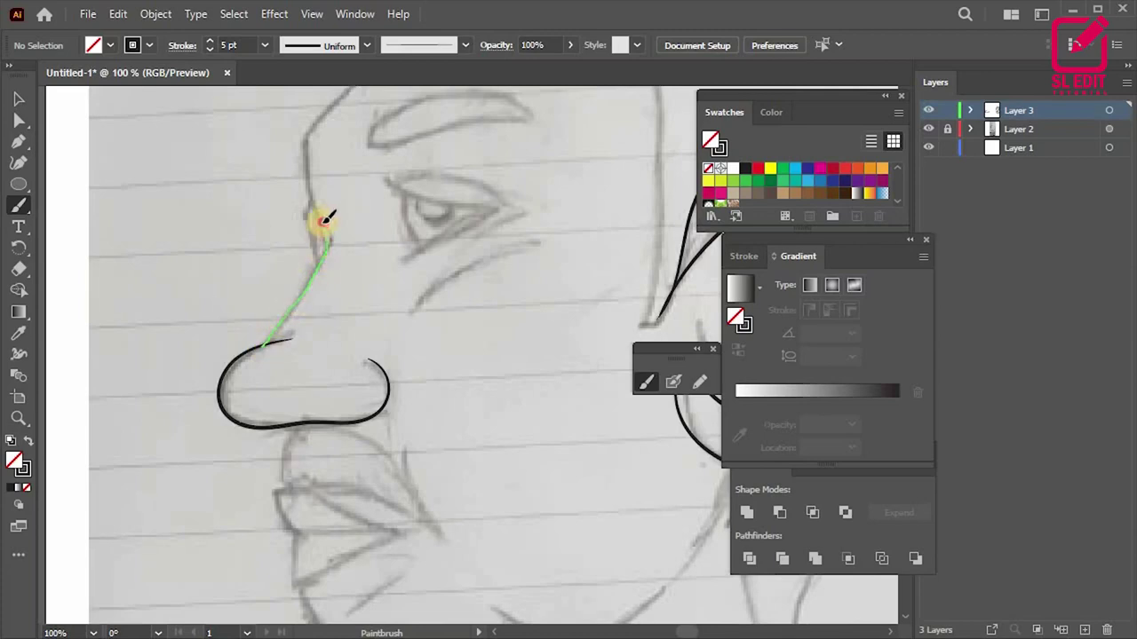
pyautogui.moveTo(304, 160); pyautogui.dragTo(306, 157)
pyautogui.scroll(-2, 317, 222)
pyautogui.scroll(2, 329, 177)
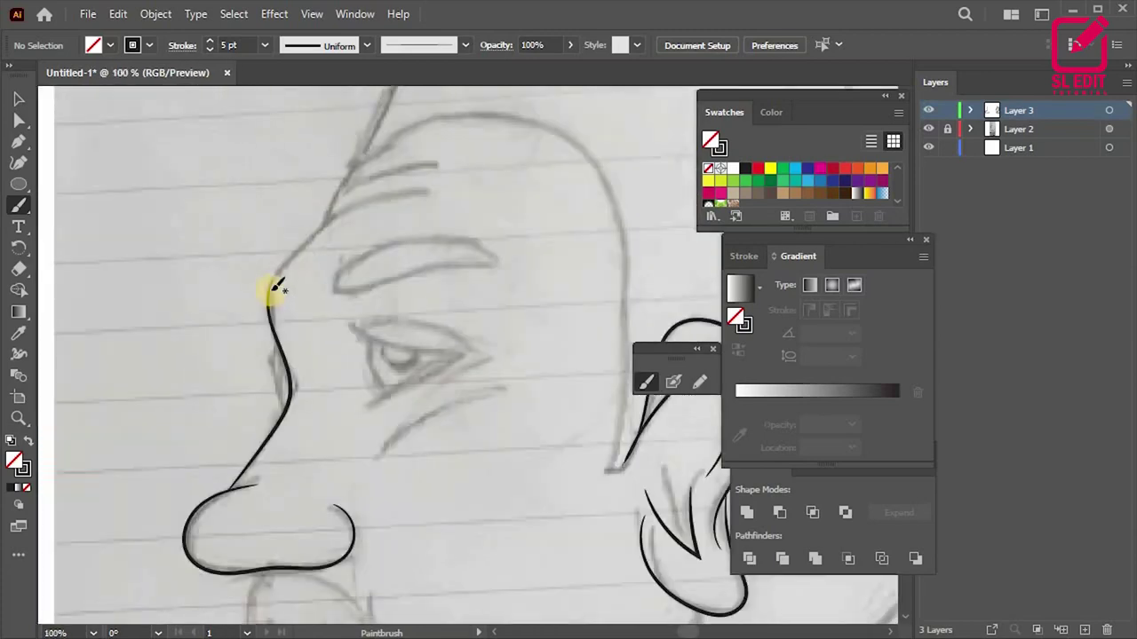
# Step: Continue the profile line up the forehead and over the top of the head
pyautogui.moveTo(327, 220); pyautogui.dragTo(329, 219)
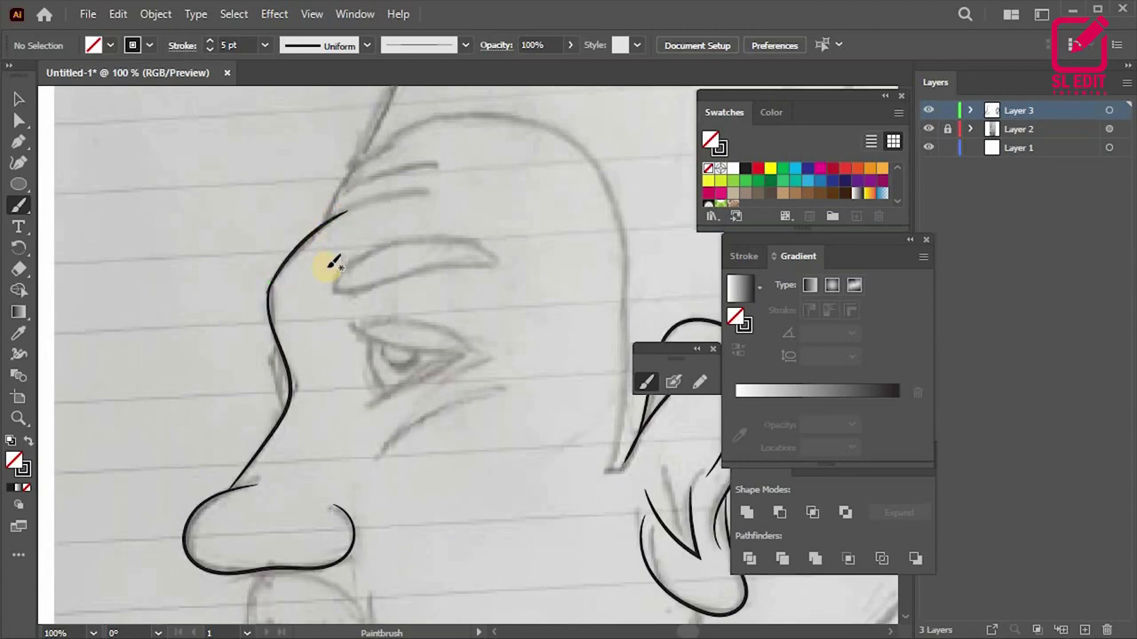
pyautogui.scroll(-2, 327, 222)
pyautogui.scroll(2, 329, 228)
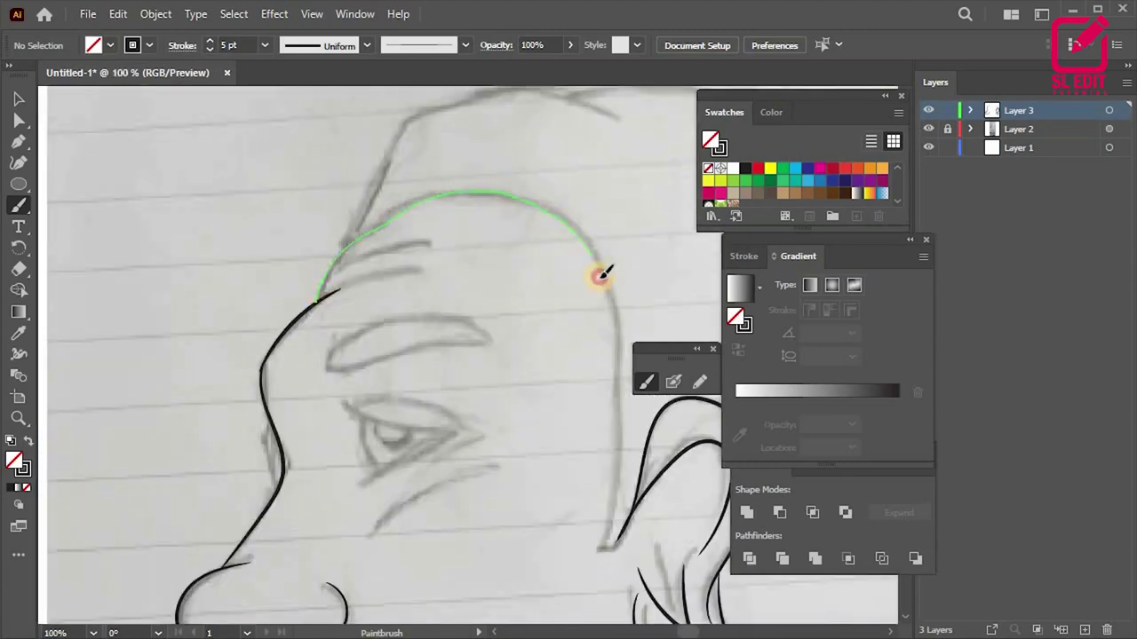
pyautogui.moveTo(606, 548); pyautogui.dragTo(609, 543)
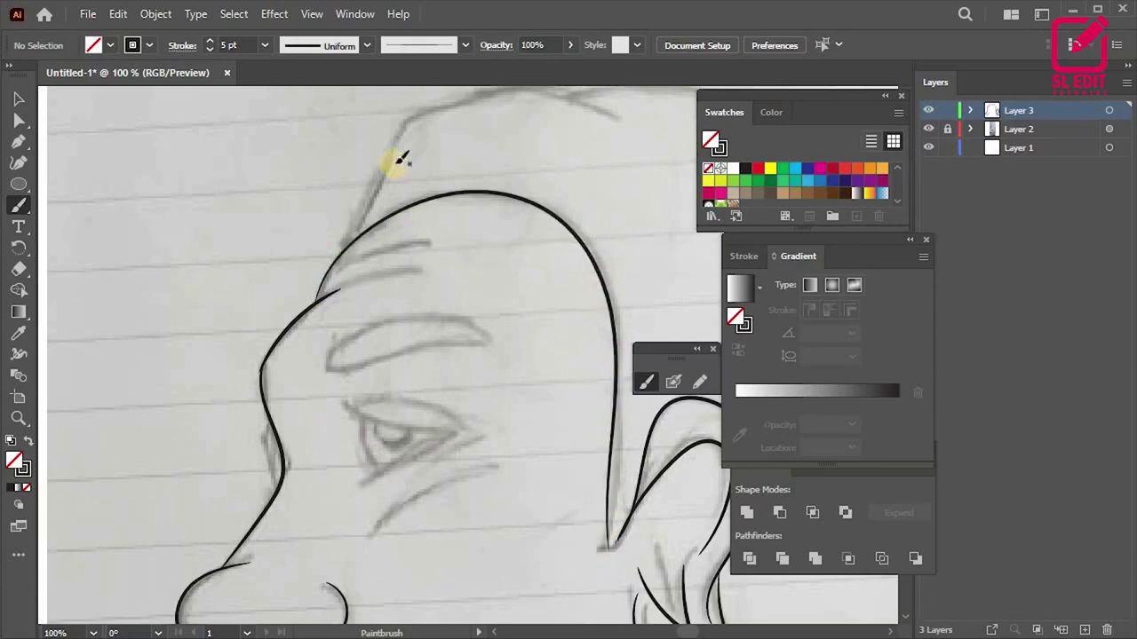
pyautogui.scroll(-3, 393, 157)
pyautogui.scroll(2, 349, 280)
# Step: Ink the upper lip beneath the nose, tracing its edge to the corner
pyautogui.moveTo(370, 253); pyautogui.dragTo(345, 306)
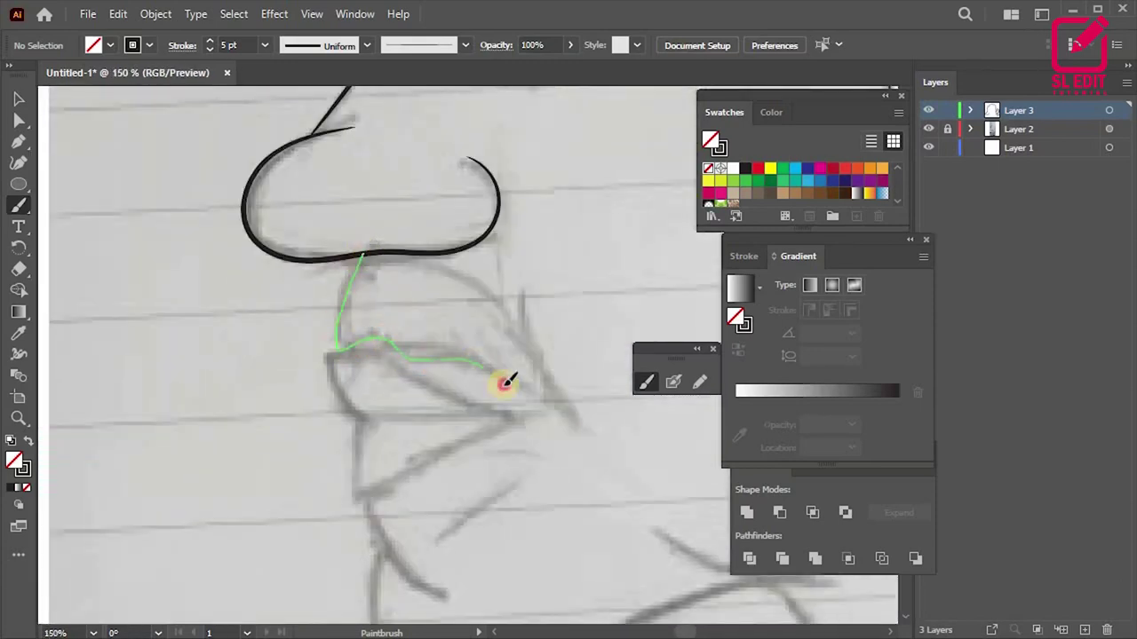
pyautogui.moveTo(351, 344); pyautogui.dragTo(579, 444)
pyautogui.moveTo(395, 256)
pyautogui.mouseDown()
pyautogui.moveTo(531, 330)
pyautogui.moveTo(579, 444)
pyautogui.mouseUp()
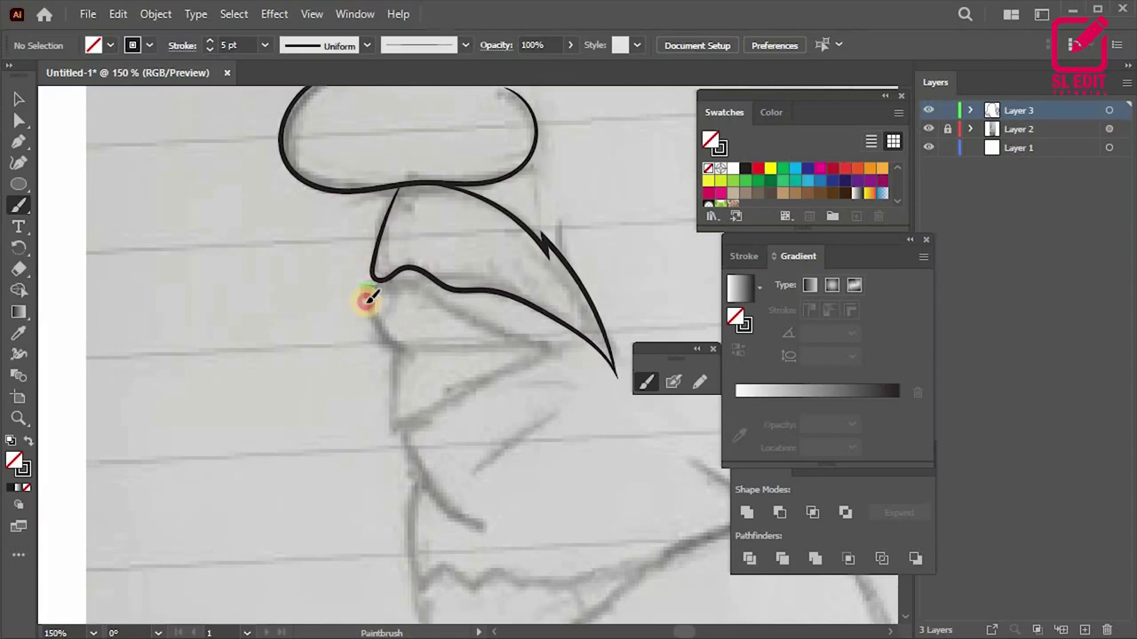
pyautogui.moveTo(366, 299); pyautogui.dragTo(555, 348)
pyautogui.moveTo(377, 281); pyautogui.dragTo(555, 348)
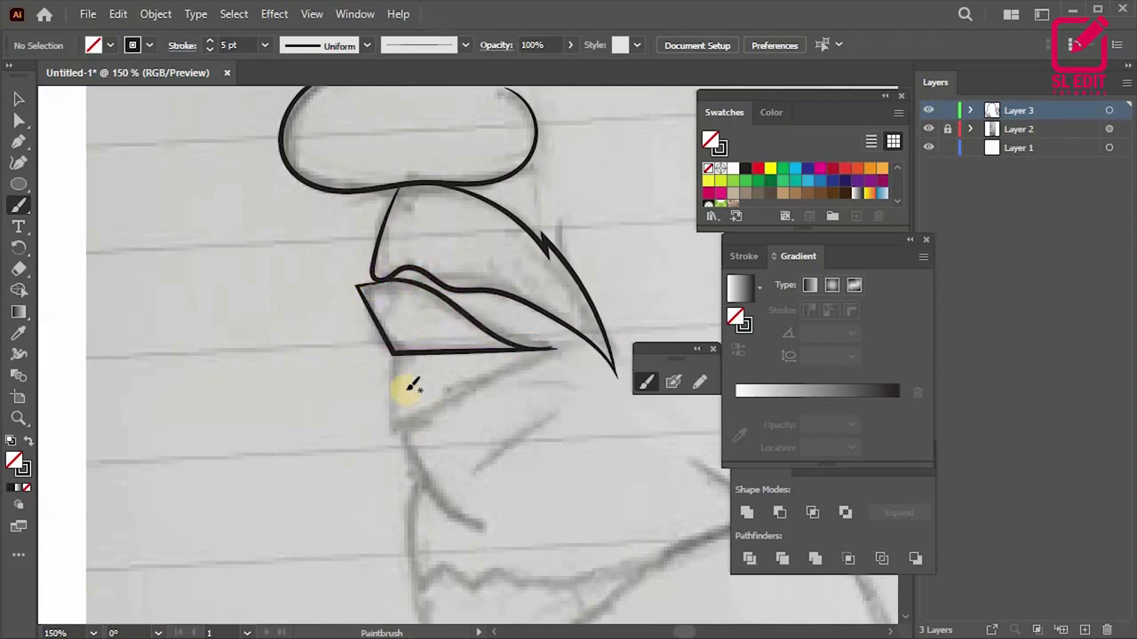
# Step: Trace the lower lip, its underside and the chin line below it
pyautogui.moveTo(400, 355); pyautogui.dragTo(480, 353)
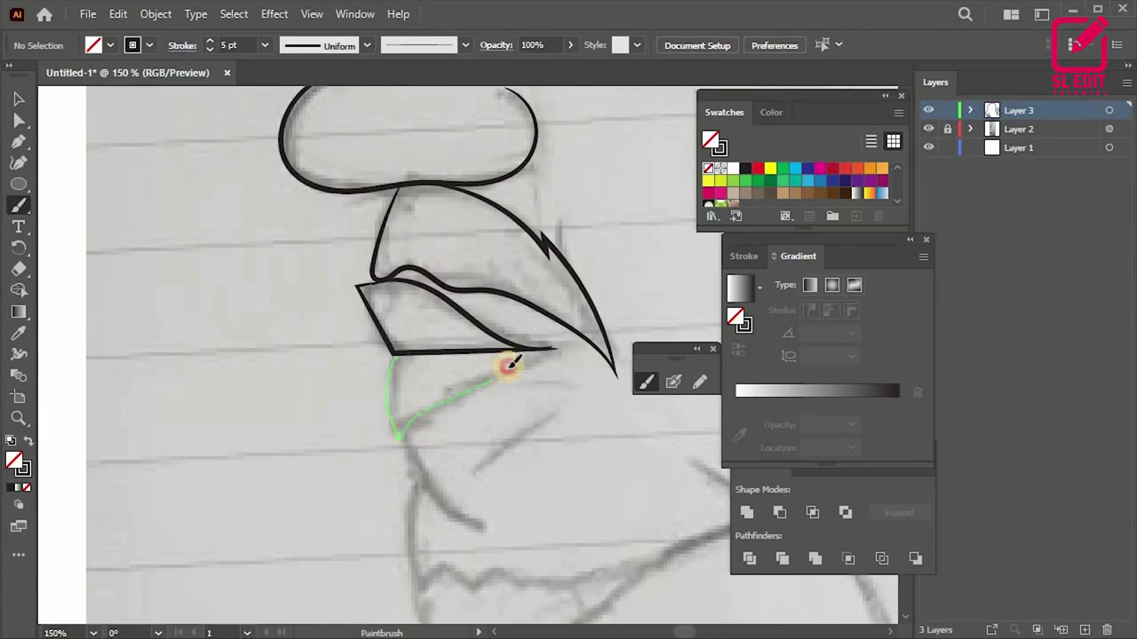
pyautogui.scroll(-4, 406, 381)
pyautogui.scroll(4, 360, 286)
pyautogui.moveTo(356, 271); pyautogui.dragTo(438, 376)
pyautogui.moveTo(373, 317); pyautogui.dragTo(364, 373)
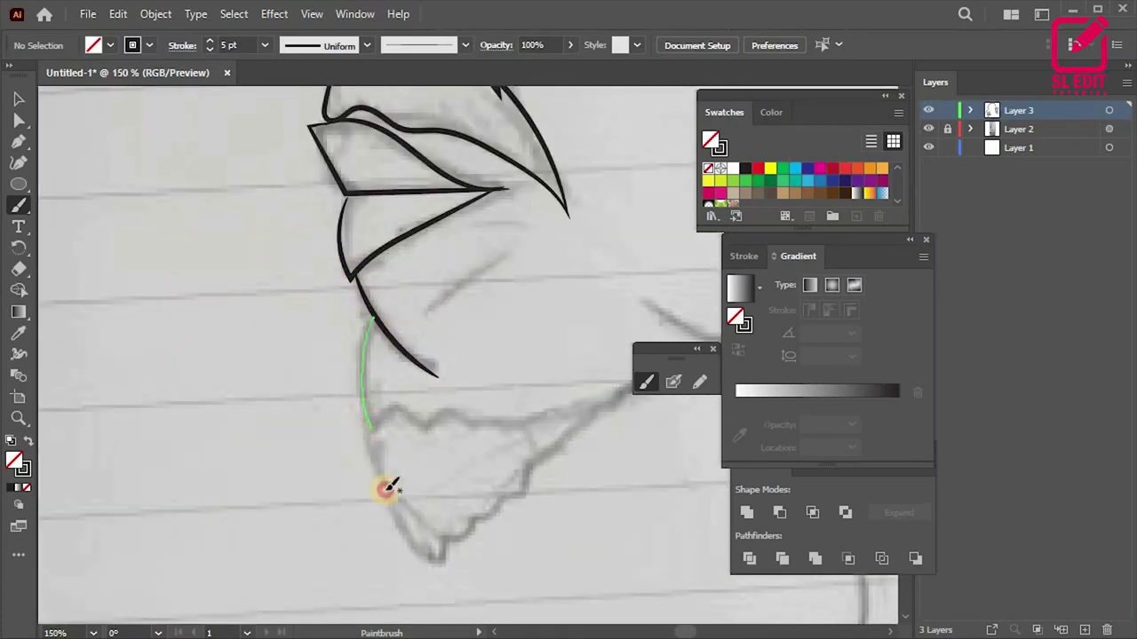
pyautogui.moveTo(384, 448); pyautogui.dragTo(382, 451)
# Step: Retrace the profile line between the brow and the nose
pyautogui.scroll(-2, 355, 418)
pyautogui.scroll(-2, 355, 234)
pyautogui.scroll(2, 338, 312)
pyautogui.scroll(3, 339, 241)
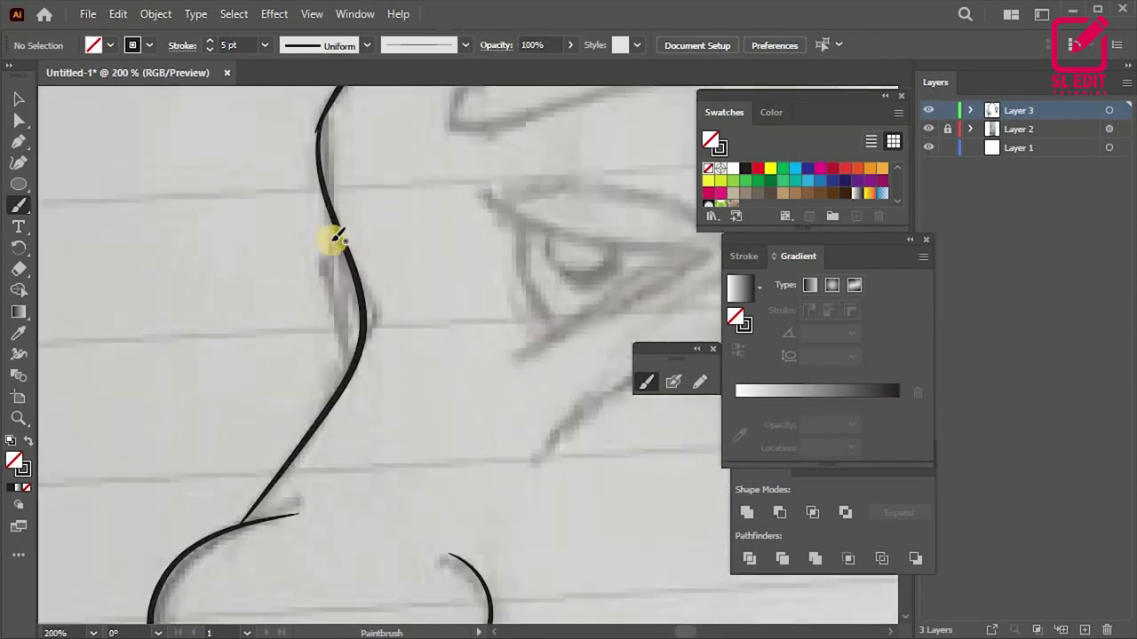
pyautogui.moveTo(341, 232); pyautogui.dragTo(337, 382)
pyautogui.scroll(-5, 347, 377)
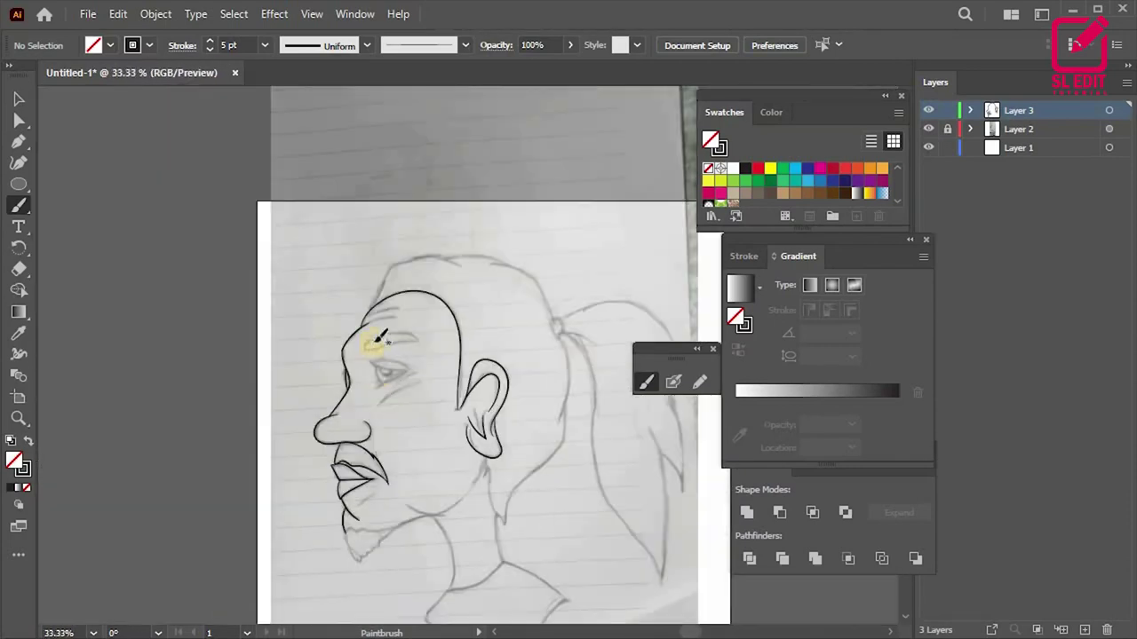
# Step: Ink the eyebrow outline
pyautogui.scroll(2, 368, 363)
pyautogui.scroll(1, 368, 366)
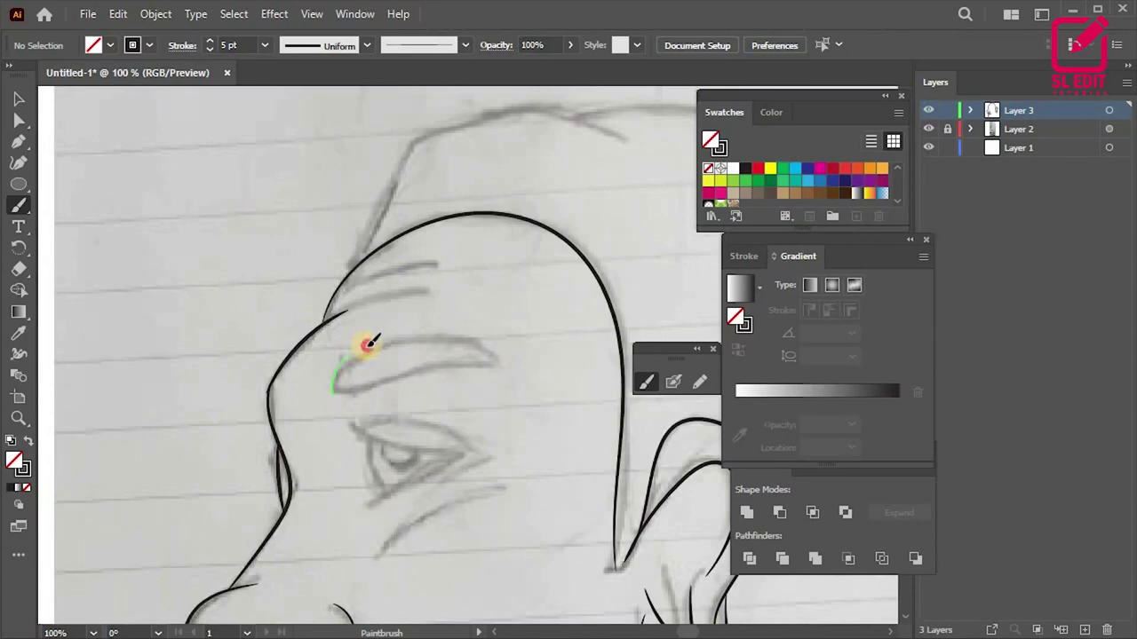
pyautogui.moveTo(495, 355); pyautogui.dragTo(496, 356)
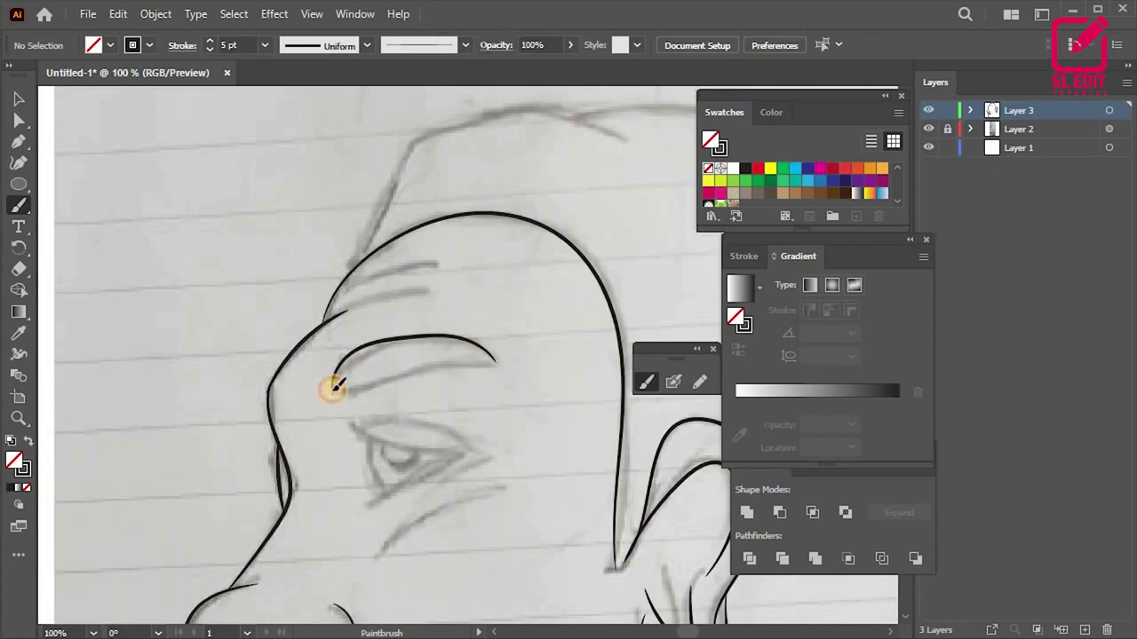
pyautogui.moveTo(496, 358); pyautogui.dragTo(495, 358)
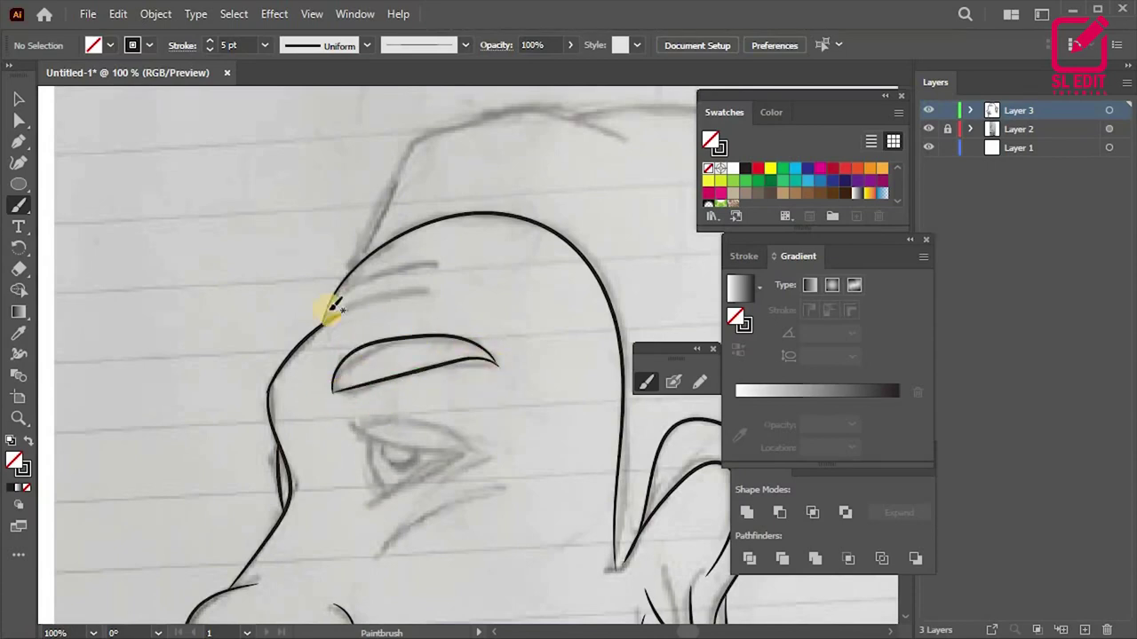
pyautogui.scroll(-3, 367, 337)
pyautogui.scroll(3, 291, 280)
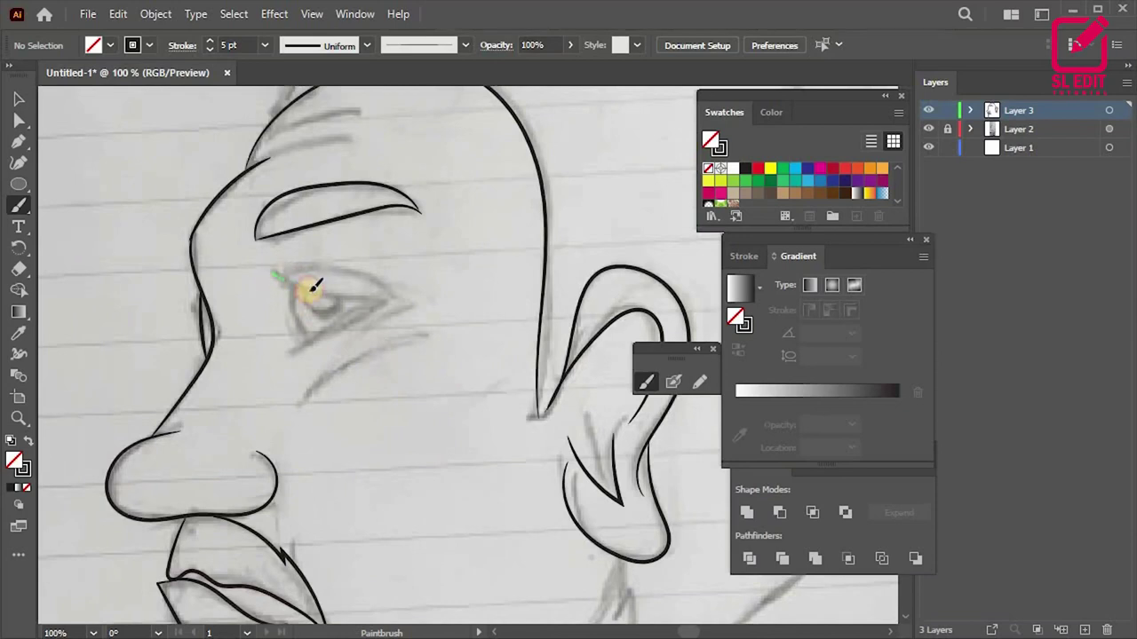
# Step: Trace the upper eyelid, lower eye edge, lid crease, under-eye cheek line and iris
pyautogui.moveTo(401, 291); pyautogui.dragTo(401, 291)
pyautogui.scroll(1, 293, 301)
pyautogui.moveTo(286, 260)
pyautogui.mouseDown()
pyautogui.moveTo(325, 340)
pyautogui.moveTo(444, 275)
pyautogui.mouseUp()
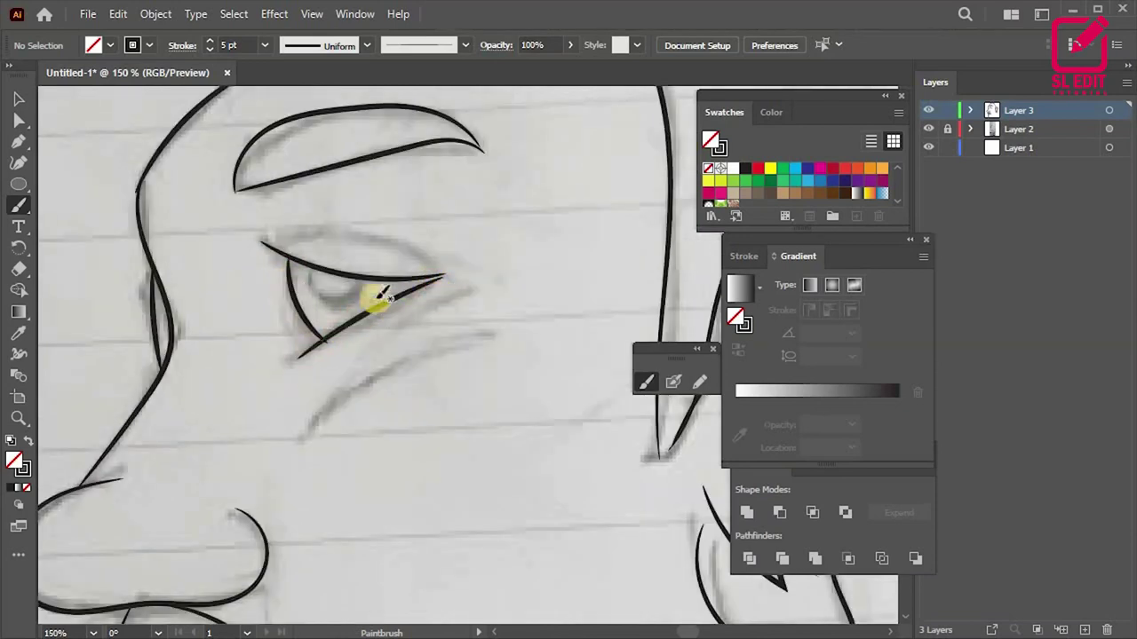
pyautogui.scroll(1, 381, 275)
pyautogui.moveTo(255, 228); pyautogui.dragTo(409, 229)
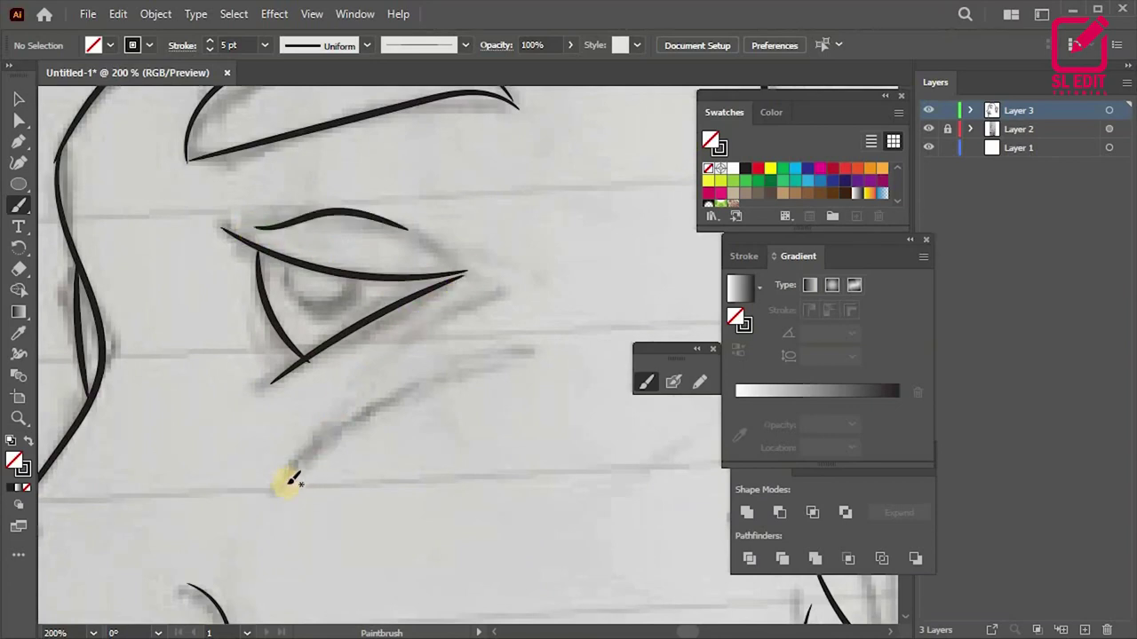
pyautogui.moveTo(409, 377); pyautogui.dragTo(511, 347)
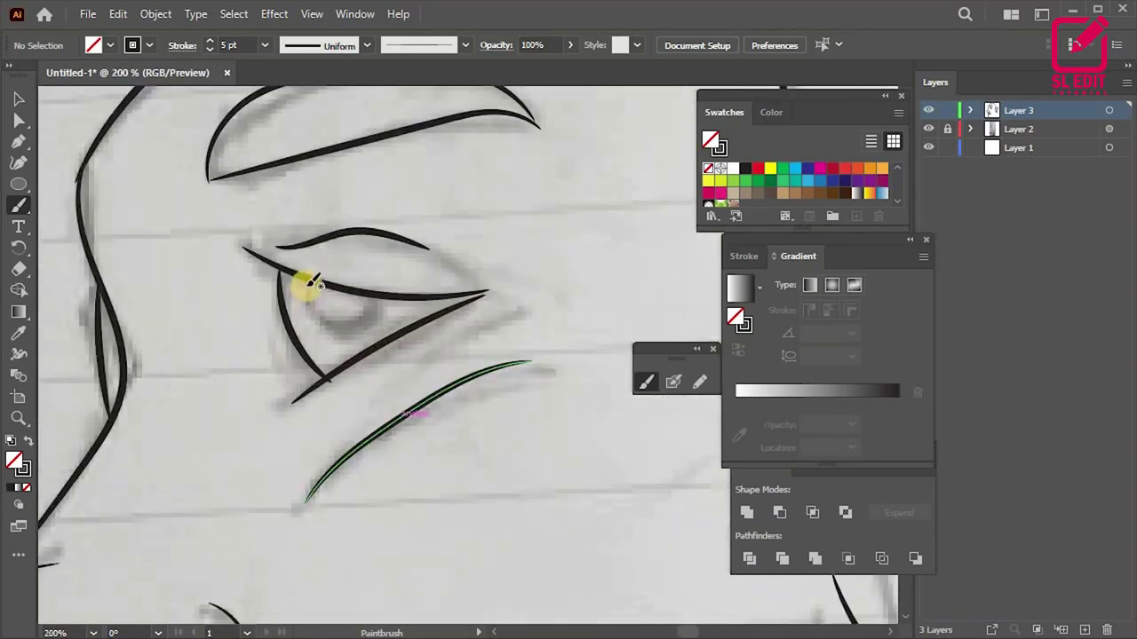
pyautogui.moveTo(309, 290)
pyautogui.mouseDown()
pyautogui.moveTo(361, 329)
pyautogui.moveTo(395, 306)
pyautogui.mouseUp()
# Step: Zoom in on the eye and redraw the lower iris outline, then fit the artboard
pyautogui.scroll(-3, 267, 275)
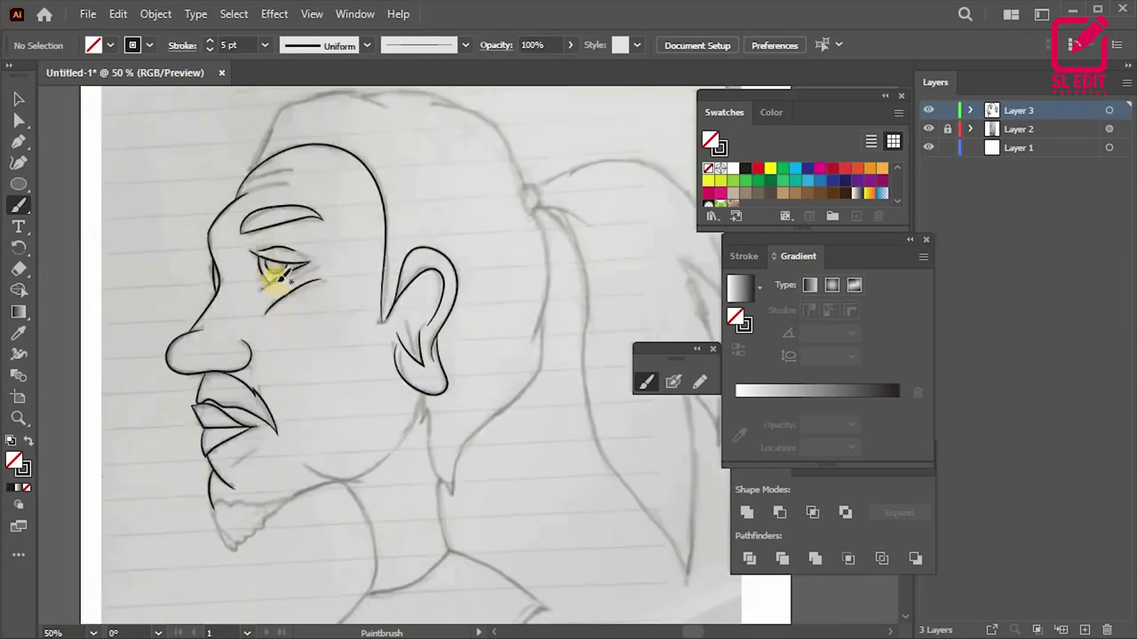
pyautogui.scroll(2, 275, 274)
pyautogui.press('z')
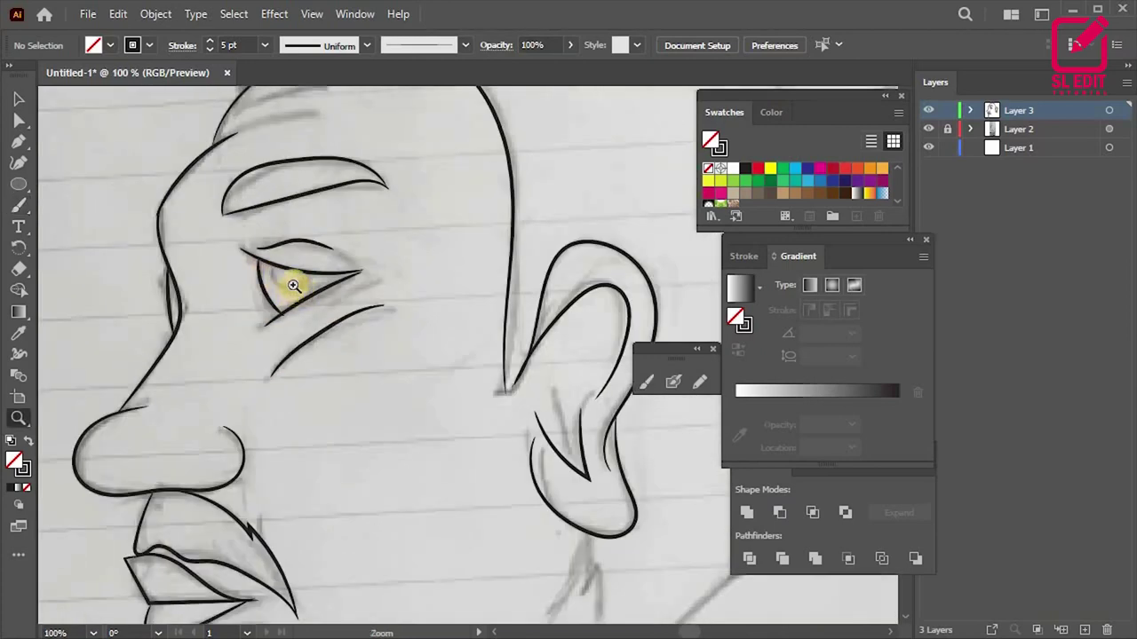
pyautogui.click(294, 285)
pyautogui.press('b')
pyautogui.moveTo(257, 242)
pyautogui.mouseDown()
pyautogui.moveTo(269, 279)
pyautogui.moveTo(332, 258)
pyautogui.mouseUp()
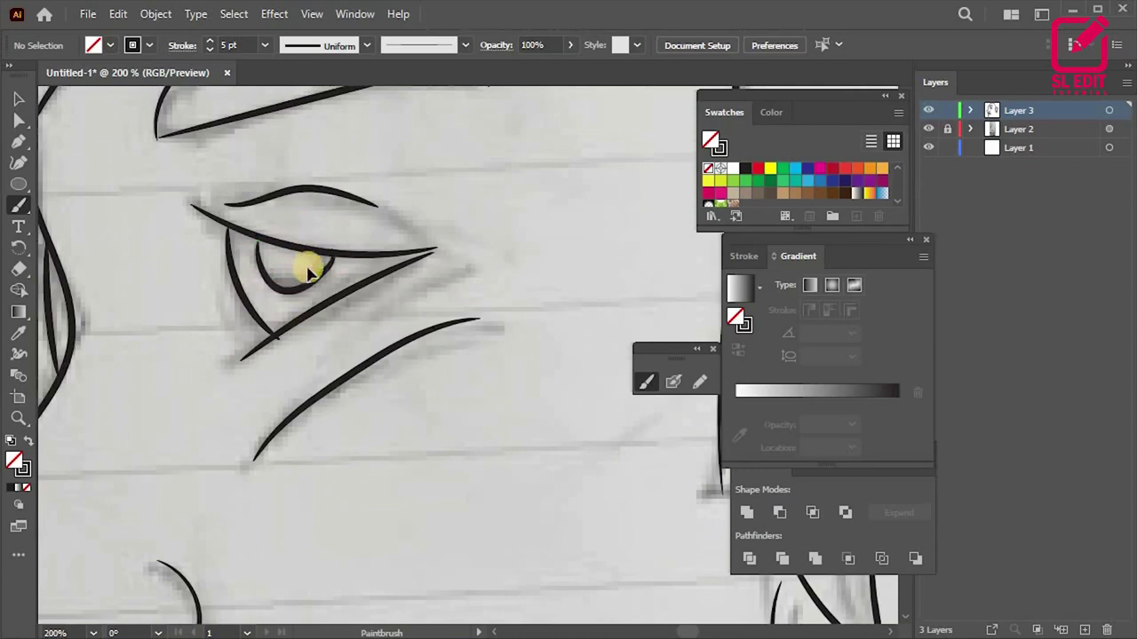
pyautogui.hotkey('ctrl', 'z')
pyautogui.moveTo(256, 242)
pyautogui.mouseDown()
pyautogui.moveTo(257, 266)
pyautogui.moveTo(297, 287)
pyautogui.moveTo(328, 254)
pyautogui.mouseUp()
pyautogui.hotkey('ctrl', '0')
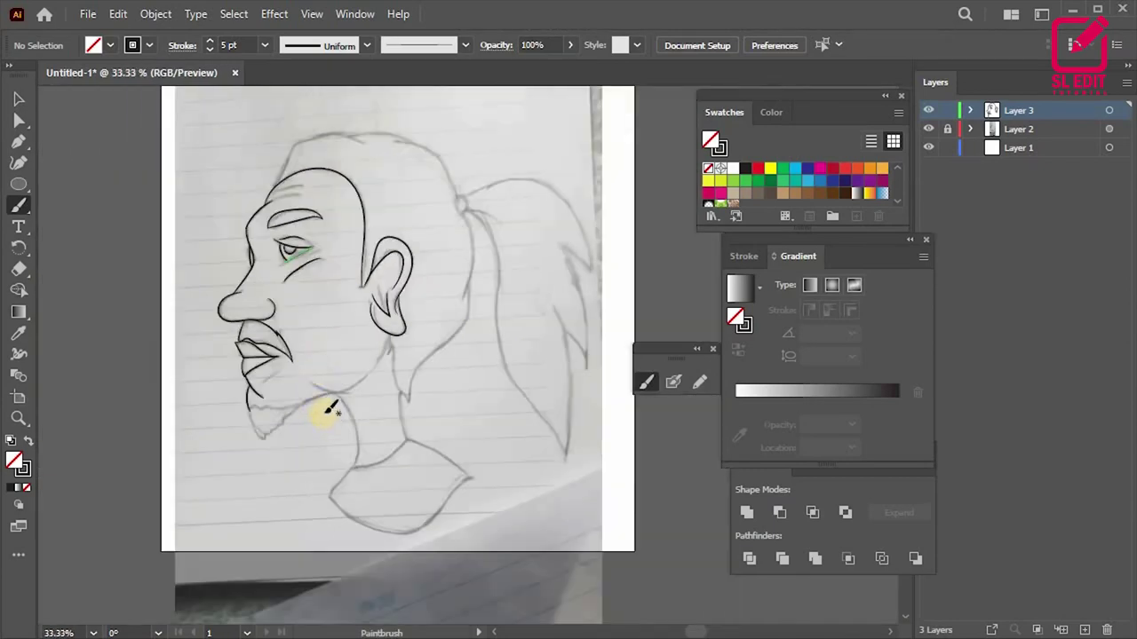
pyautogui.scroll(1, 407, 390)
pyautogui.scroll(1, 222, 400)
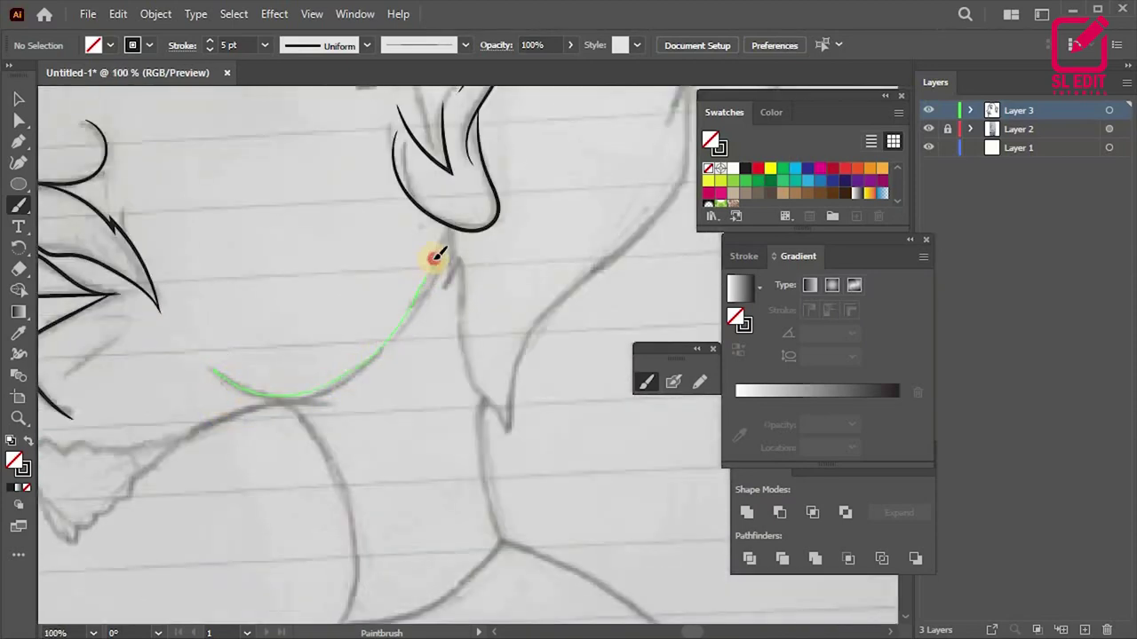
# Step: Ink the jaw from the ear down into the chin hook and along the beard edge
pyautogui.moveTo(448, 216); pyautogui.dragTo(449, 217)
pyautogui.scroll(-1, 266, 356)
pyautogui.scroll(2, 217, 351)
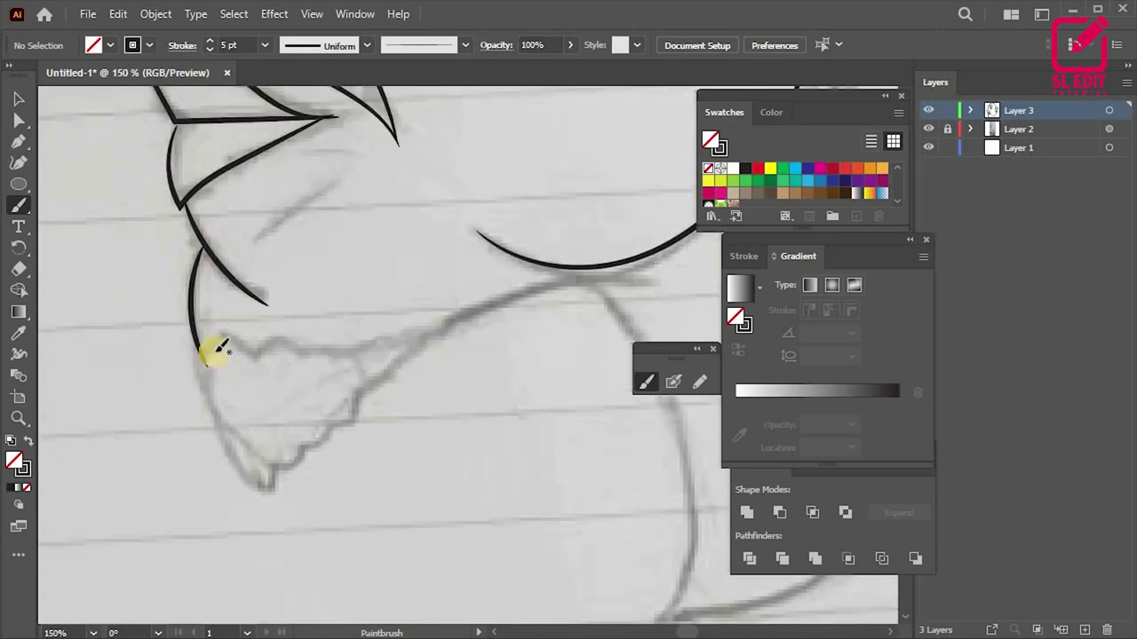
pyautogui.moveTo(213, 339); pyautogui.dragTo(233, 449)
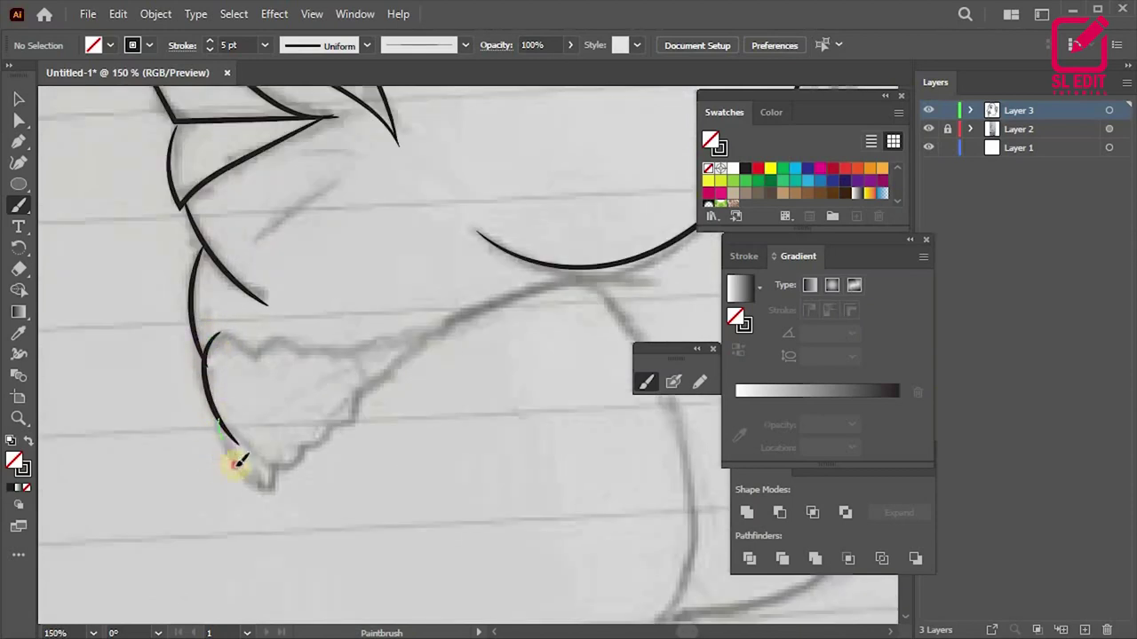
pyautogui.moveTo(273, 488); pyautogui.dragTo(286, 463)
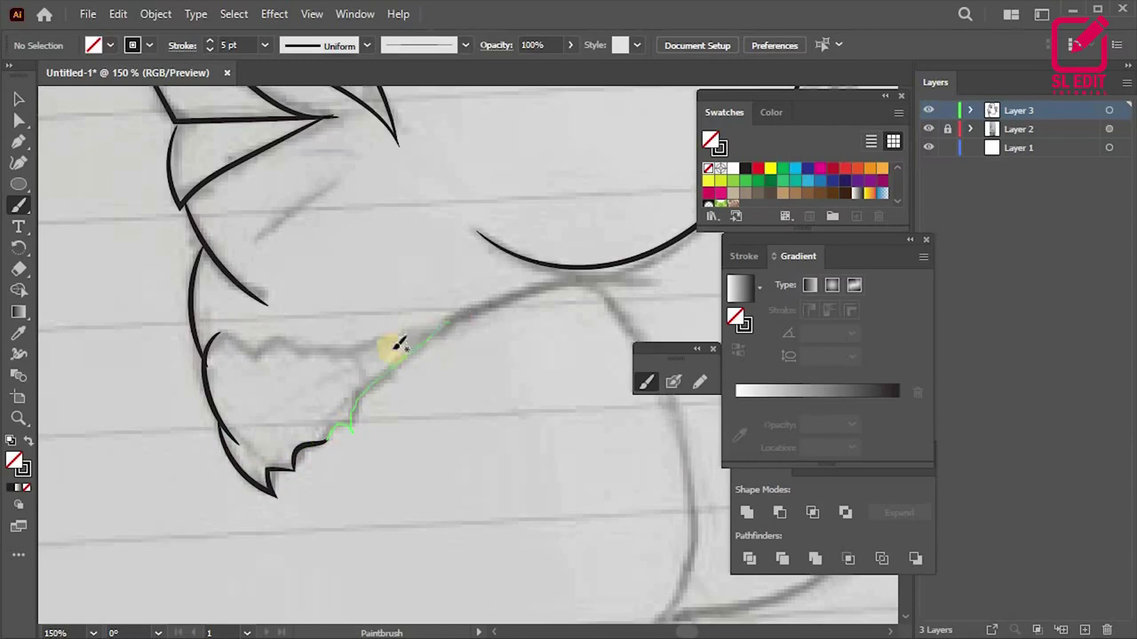
pyautogui.moveTo(353, 429); pyautogui.dragTo(453, 315)
pyautogui.moveTo(215, 335); pyautogui.dragTo(253, 345)
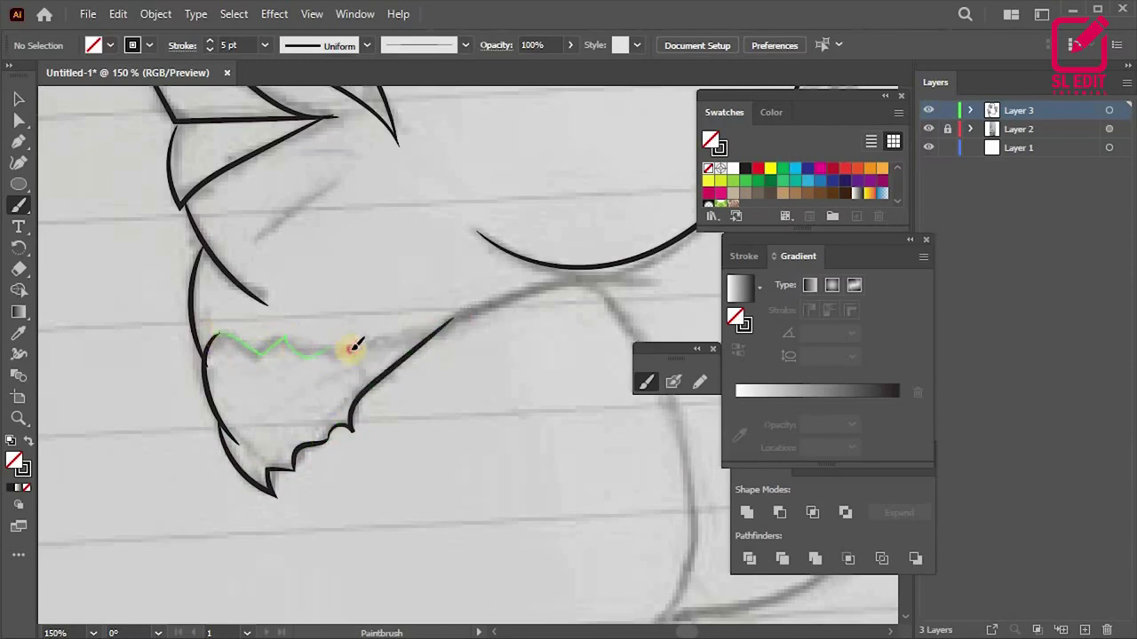
pyautogui.moveTo(350, 343); pyautogui.dragTo(463, 322)
# Step: Redo the jawline stroke, connecting it to the upper curve
pyautogui.hotkey('ctrl', '0')
pyautogui.hotkey('ctrl', '1')
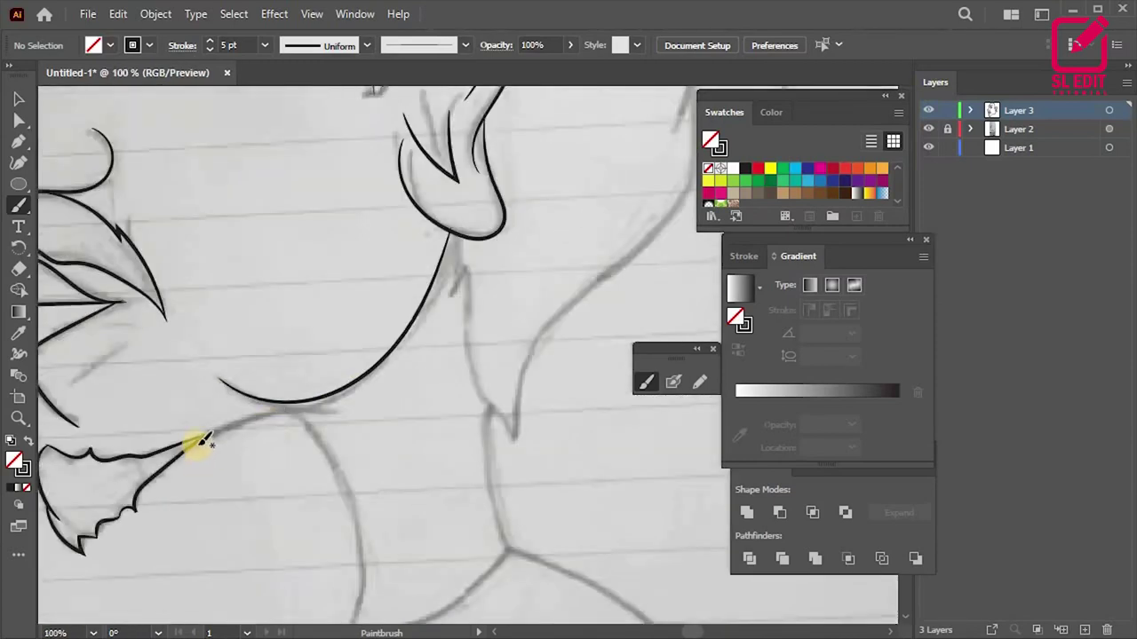
pyautogui.scroll(1, 202, 441)
pyautogui.moveTo(183, 444); pyautogui.dragTo(428, 404)
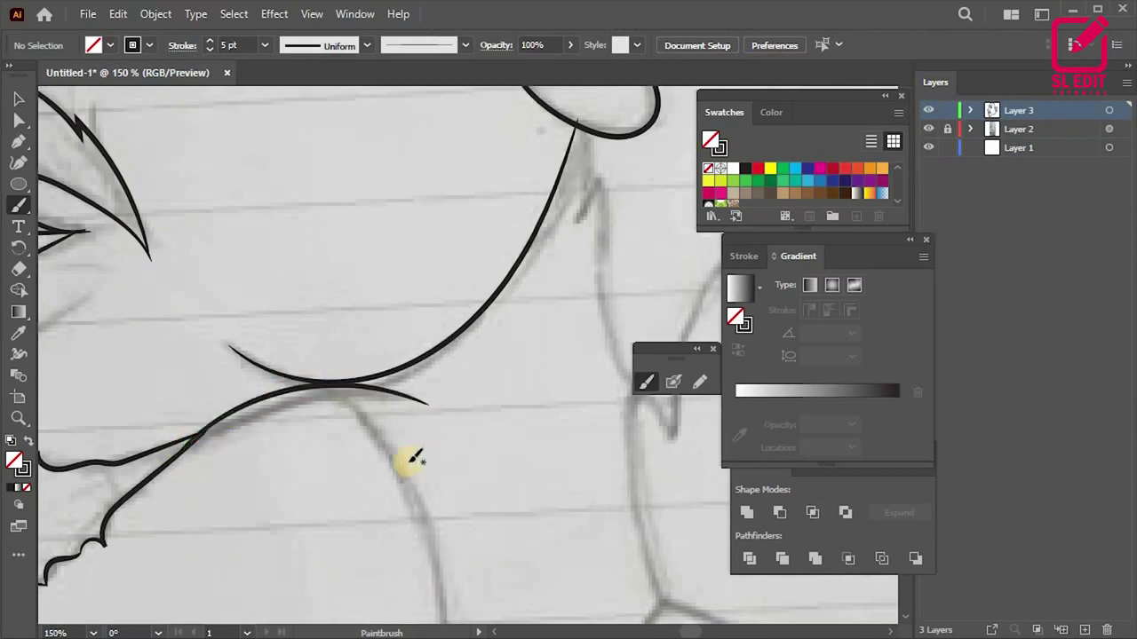
pyautogui.hotkey('ctrl', '0')
pyautogui.scroll(1, 456, 432)
pyautogui.scroll(1, 386, 375)
pyautogui.hotkey('ctrl', 'z')
pyautogui.scroll(3, 234, 251)
pyautogui.moveTo(215, 297); pyautogui.dragTo(418, 218)
# Step: Trace the front neck line down from the jaw
pyautogui.scroll(-4, 500, 286)
pyautogui.scroll(2, 500, 286)
pyautogui.scroll(1, 431, 221)
pyautogui.moveTo(401, 183); pyautogui.dragTo(484, 280)
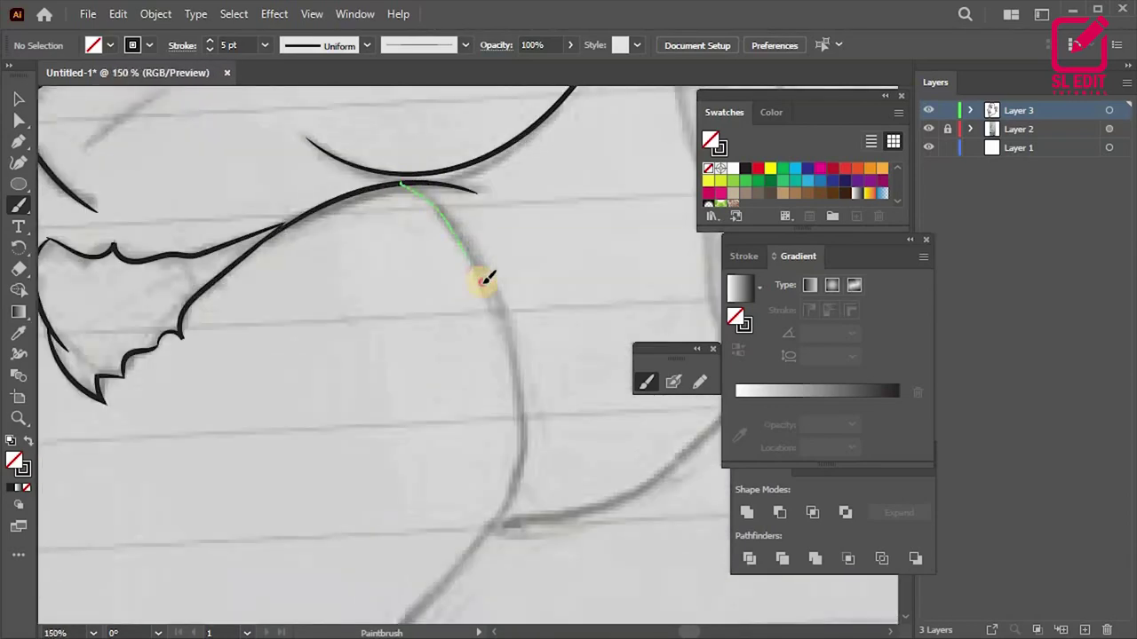
pyautogui.moveTo(530, 392); pyautogui.dragTo(479, 546)
pyautogui.scroll(-2, 457, 355)
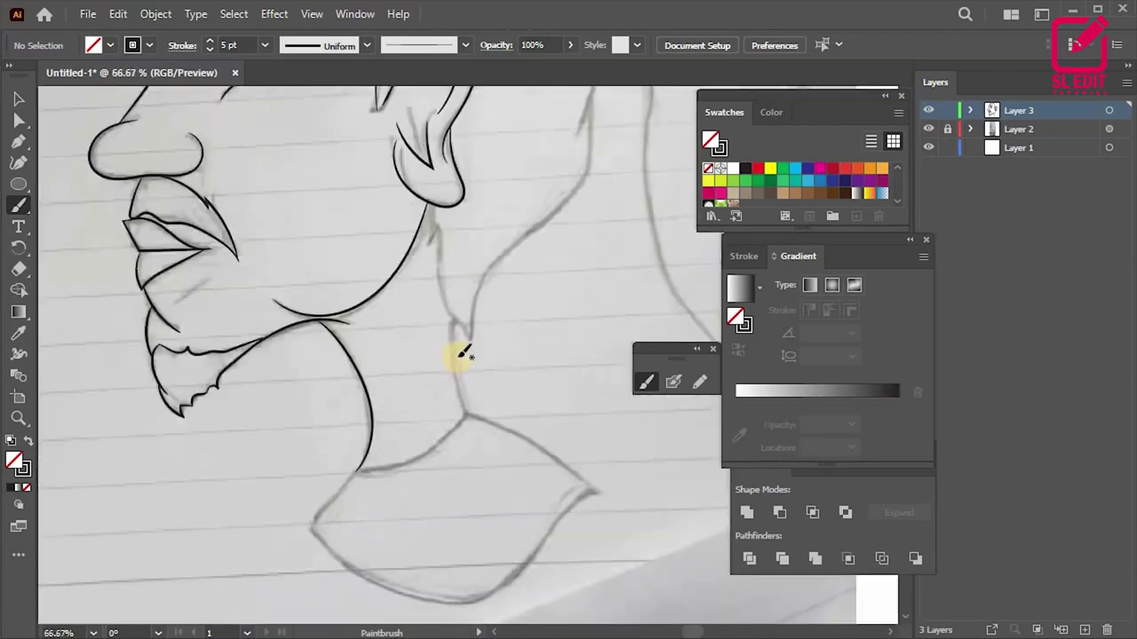
pyautogui.scroll(2, 457, 307)
pyautogui.scroll(1, 458, 306)
pyautogui.moveTo(458, 293)
pyautogui.mouseDown()
pyautogui.moveTo(459, 504)
pyautogui.moveTo(487, 577)
pyautogui.mouseUp()
pyautogui.scroll(-3, 444, 394)
pyautogui.scroll(2, 436, 317)
# Step: Trace the back neck line below the ear
pyautogui.moveTo(431, 281); pyautogui.dragTo(435, 340)
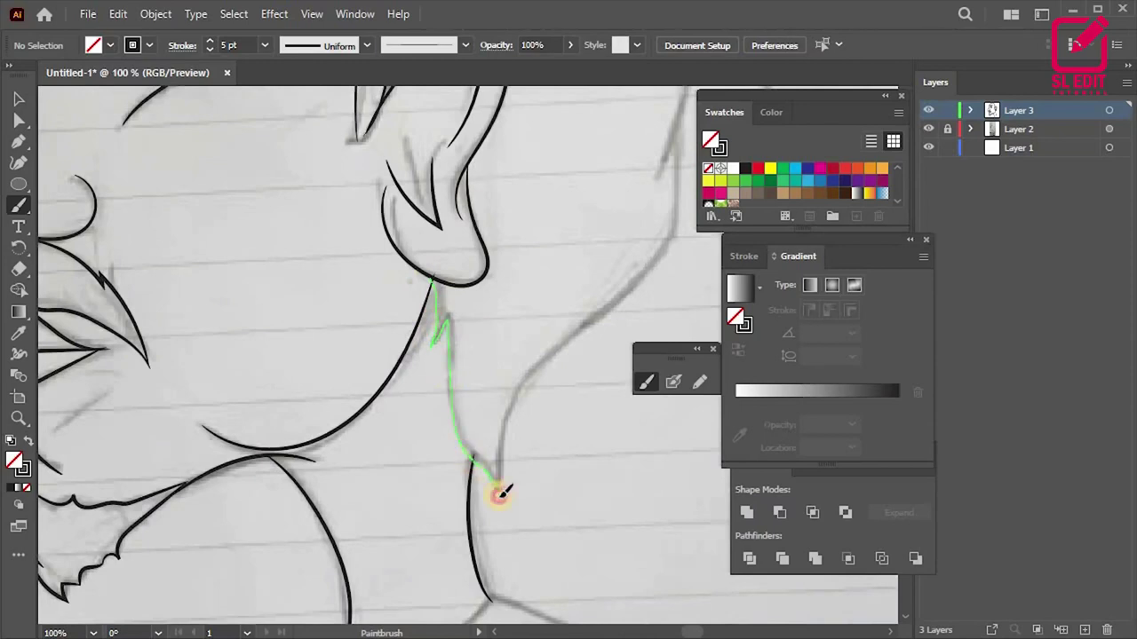
pyautogui.moveTo(512, 425); pyautogui.dragTo(520, 413)
pyautogui.scroll(-3, 477, 432)
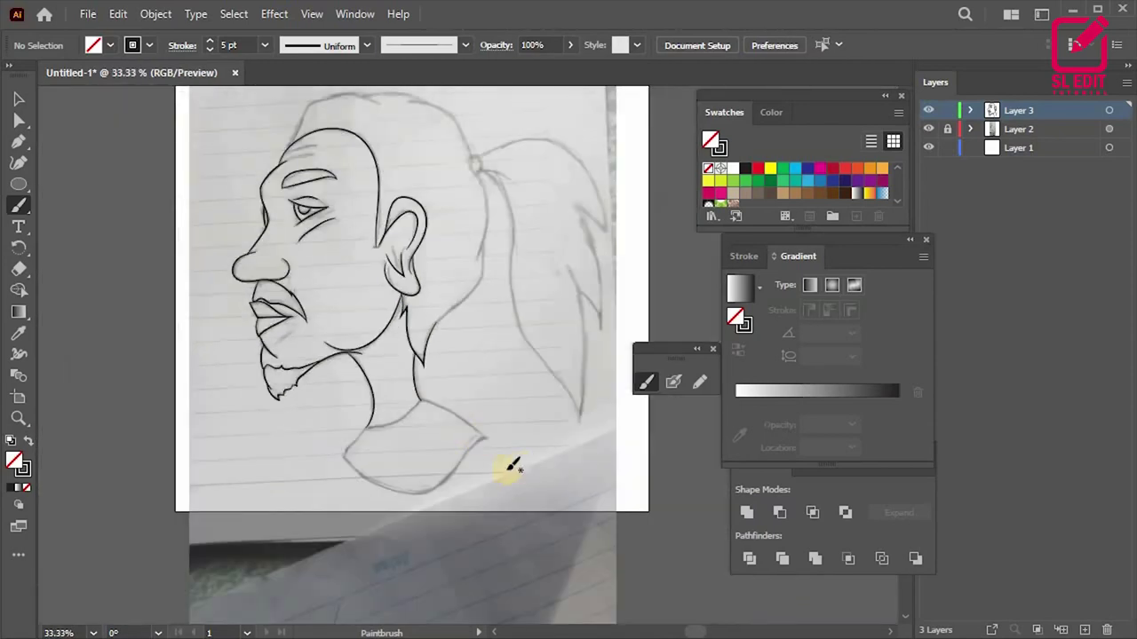
pyautogui.scroll(2, 485, 437)
pyautogui.scroll(1, 444, 393)
# Step: Ink the shirt collar on both sides and its lower curve
pyautogui.moveTo(224, 413); pyautogui.dragTo(293, 404)
pyautogui.moveTo(354, 359); pyautogui.dragTo(394, 343)
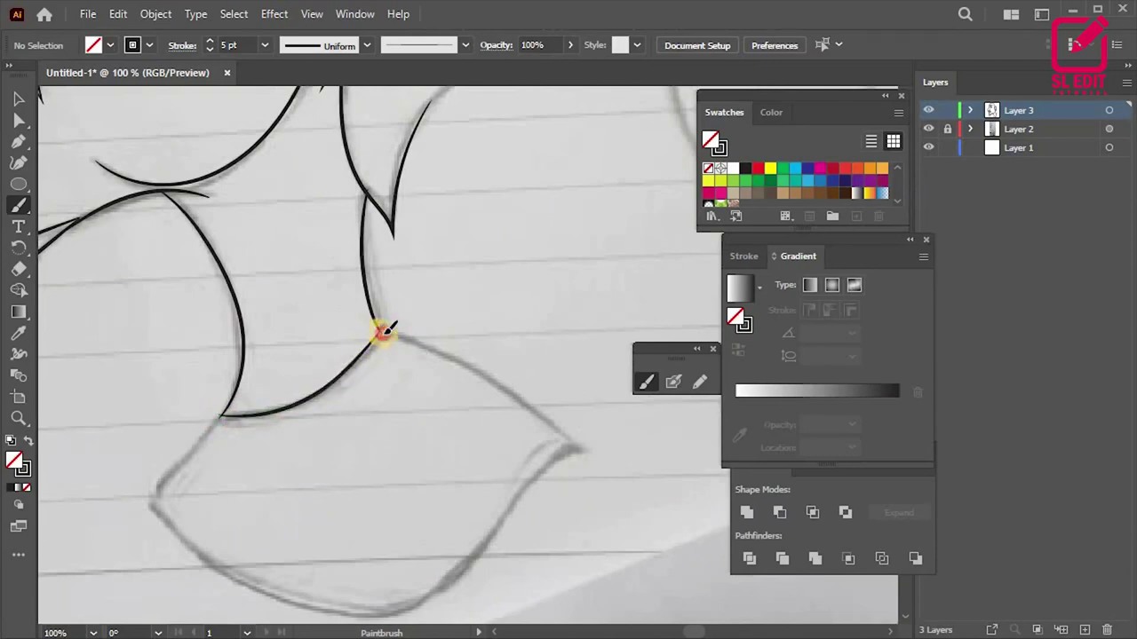
pyautogui.moveTo(525, 460); pyautogui.dragTo(602, 460)
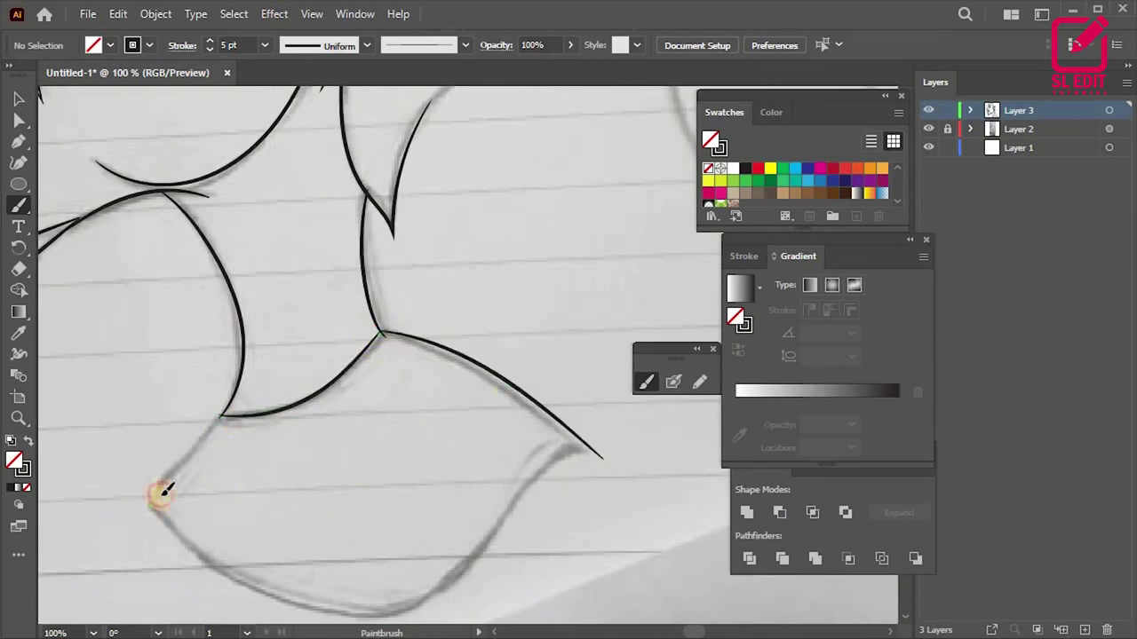
pyautogui.moveTo(204, 425); pyautogui.dragTo(217, 416)
pyautogui.scroll(-1, 190, 456)
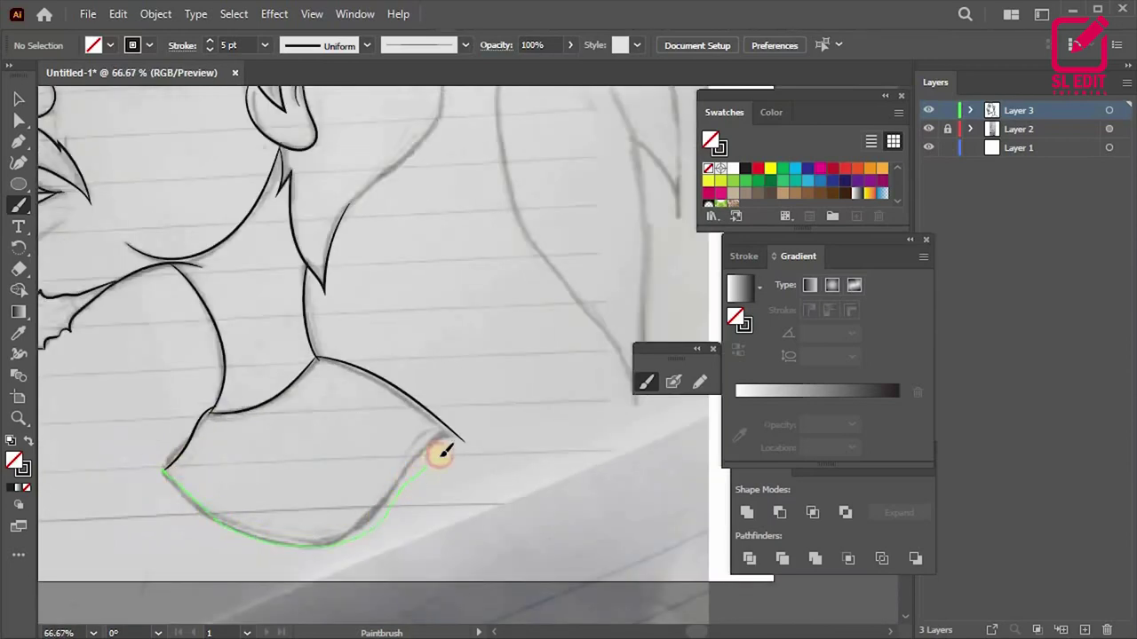
pyautogui.moveTo(462, 435); pyautogui.dragTo(467, 436)
pyautogui.scroll(-1, 467, 391)
pyautogui.scroll(-1, 397, 290)
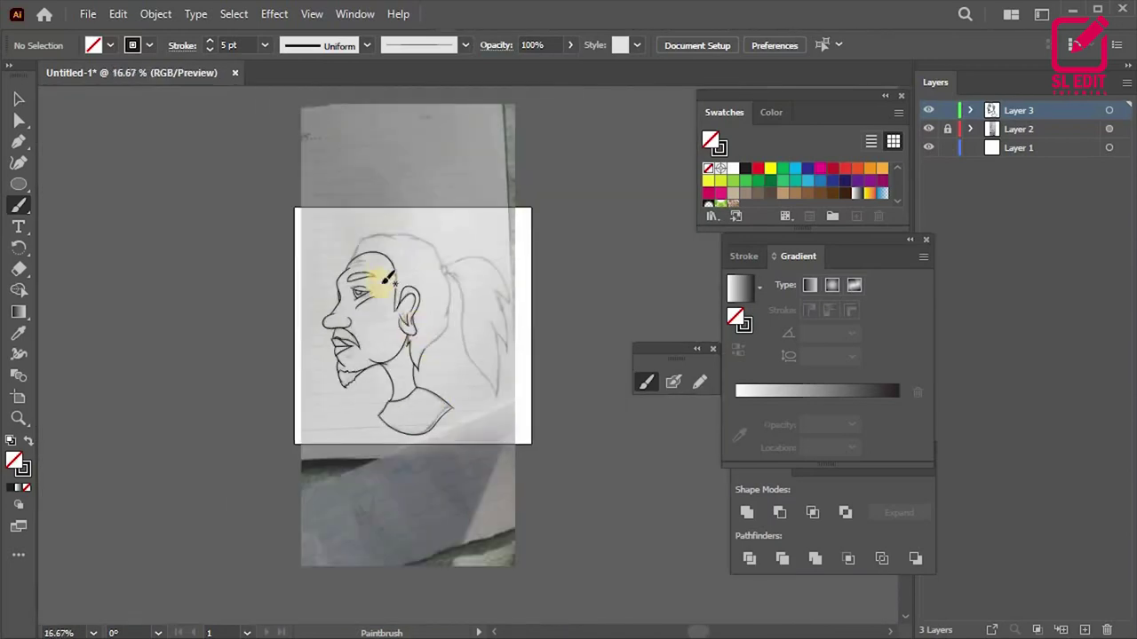
pyautogui.scroll(2, 353, 250)
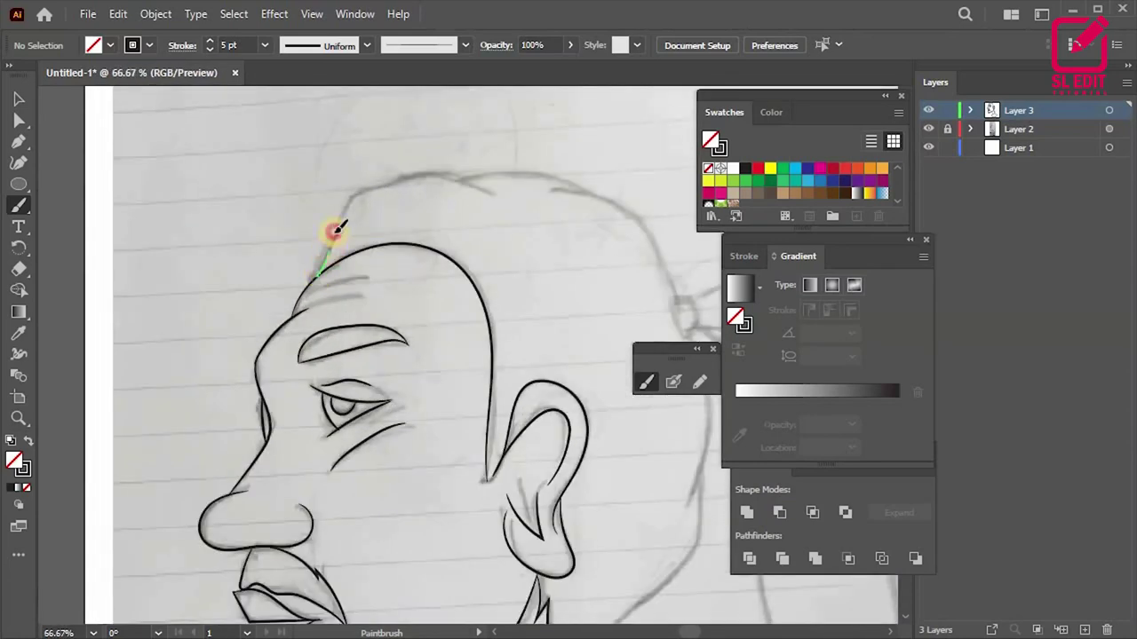
# Step: Trace the crown of the head and extend the outline over its top
pyautogui.moveTo(450, 167); pyautogui.dragTo(453, 210)
pyautogui.scroll(-1, 382, 191)
pyautogui.scroll(2, 462, 222)
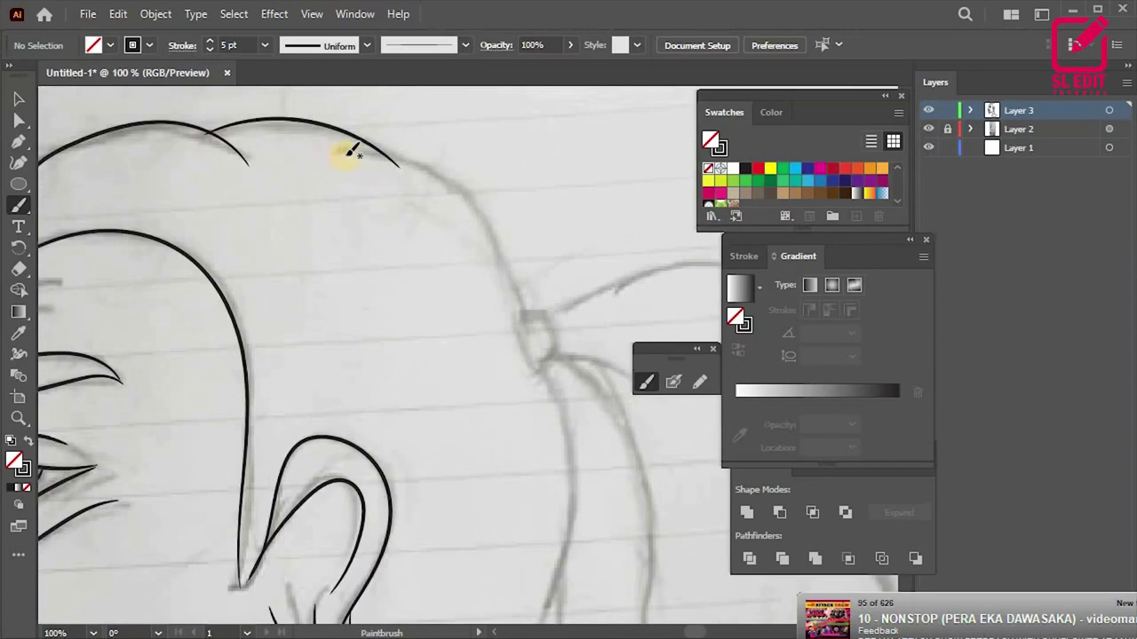
pyautogui.moveTo(524, 300); pyautogui.dragTo(524, 302)
pyautogui.scroll(-2, 500, 261)
pyautogui.scroll(1, 375, 342)
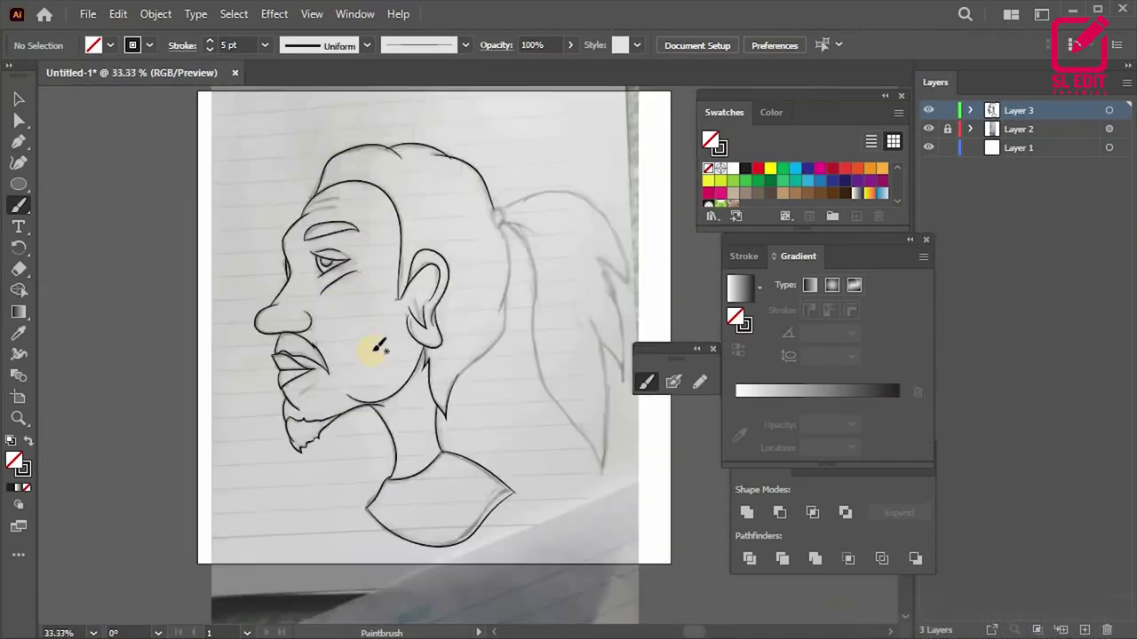
# Step: Hide and re-show Layer 2 to check the ink lines against the sketch
pyautogui.click(926, 129)
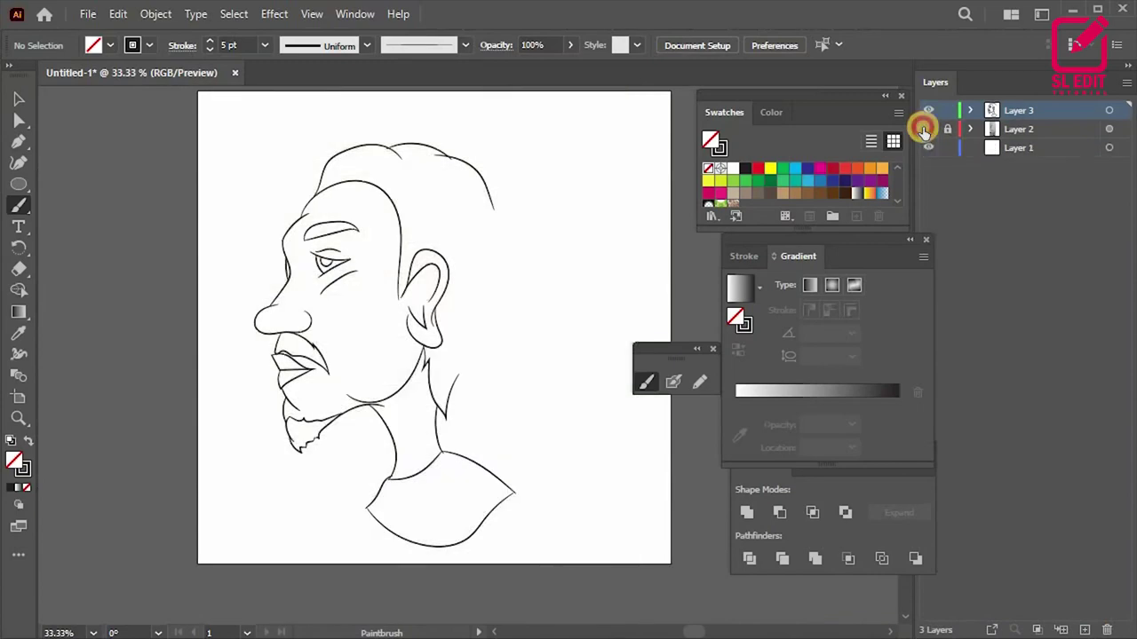
pyautogui.click(926, 129)
pyautogui.scroll(1, 483, 261)
pyautogui.scroll(1, 477, 267)
pyautogui.scroll(1, 457, 236)
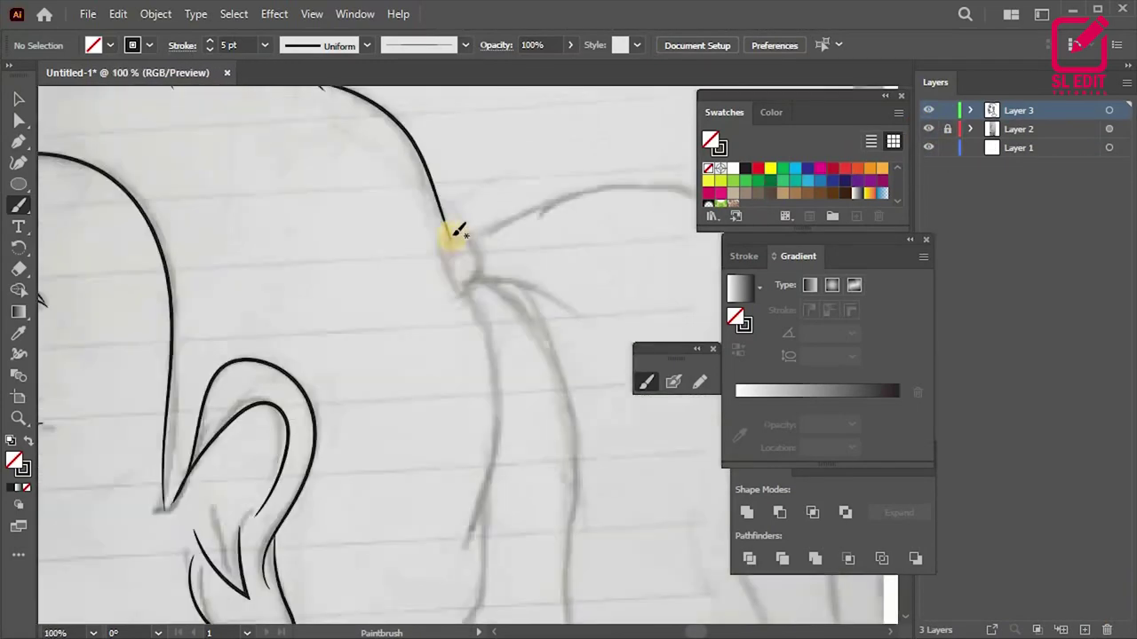
# Step: Ink the hair-tie loop and the back of the head down to the neck
pyautogui.moveTo(477, 241); pyautogui.dragTo(475, 245)
pyautogui.scroll(1, 477, 325)
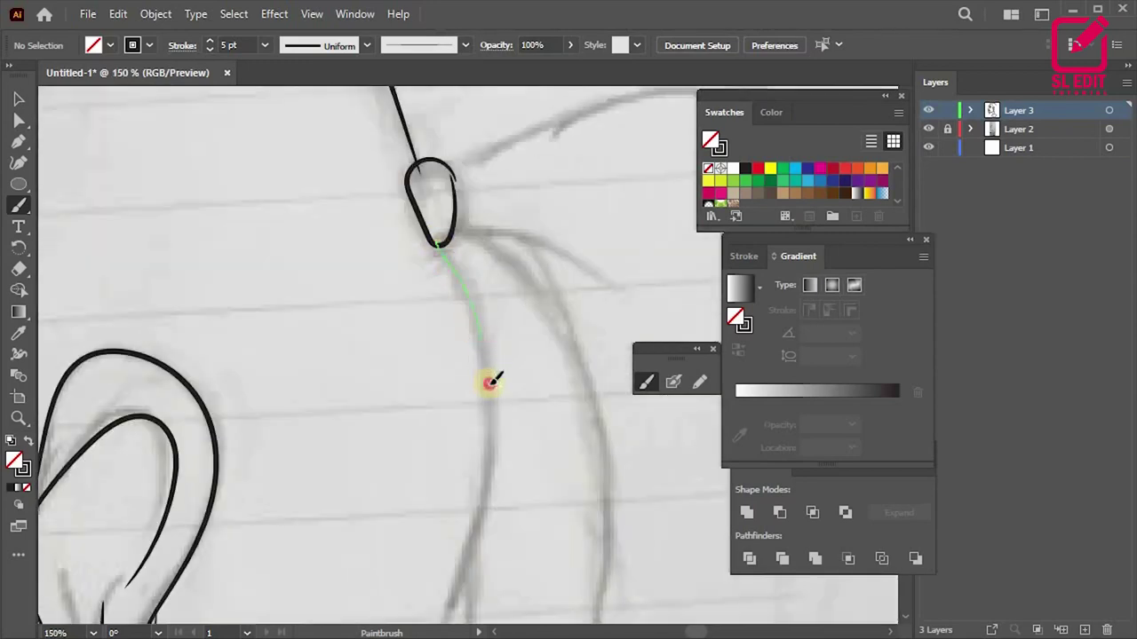
pyautogui.moveTo(476, 517); pyautogui.dragTo(450, 622)
pyautogui.scroll(-4, 444, 368)
pyautogui.scroll(2, 458, 184)
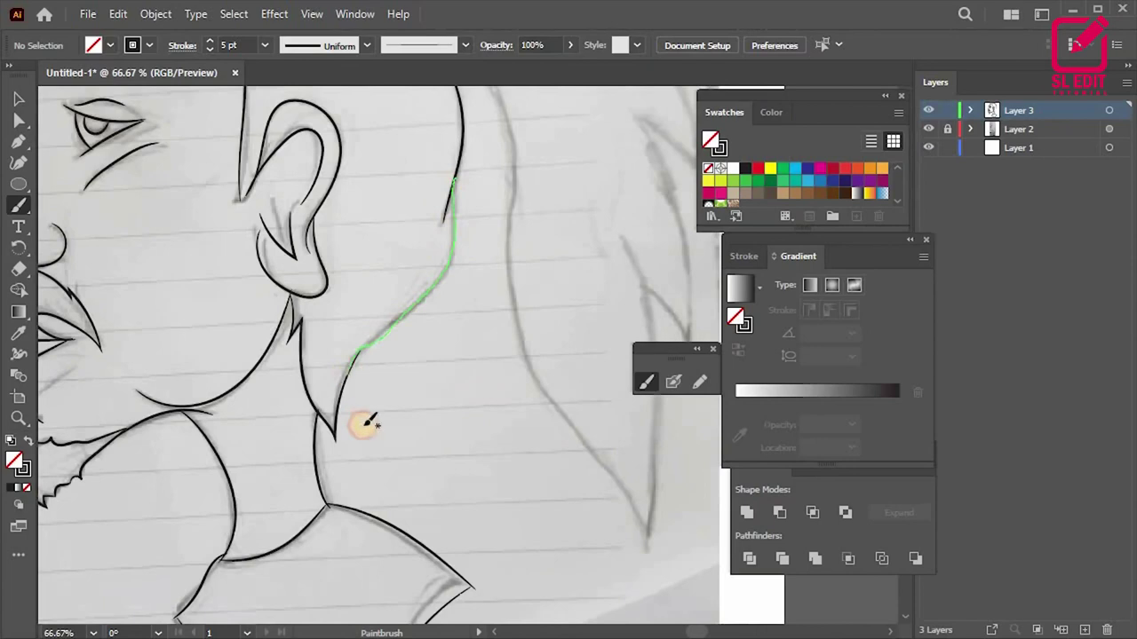
pyautogui.scroll(-3, 364, 424)
pyautogui.scroll(2, 436, 287)
pyautogui.moveTo(428, 323); pyautogui.dragTo(431, 346)
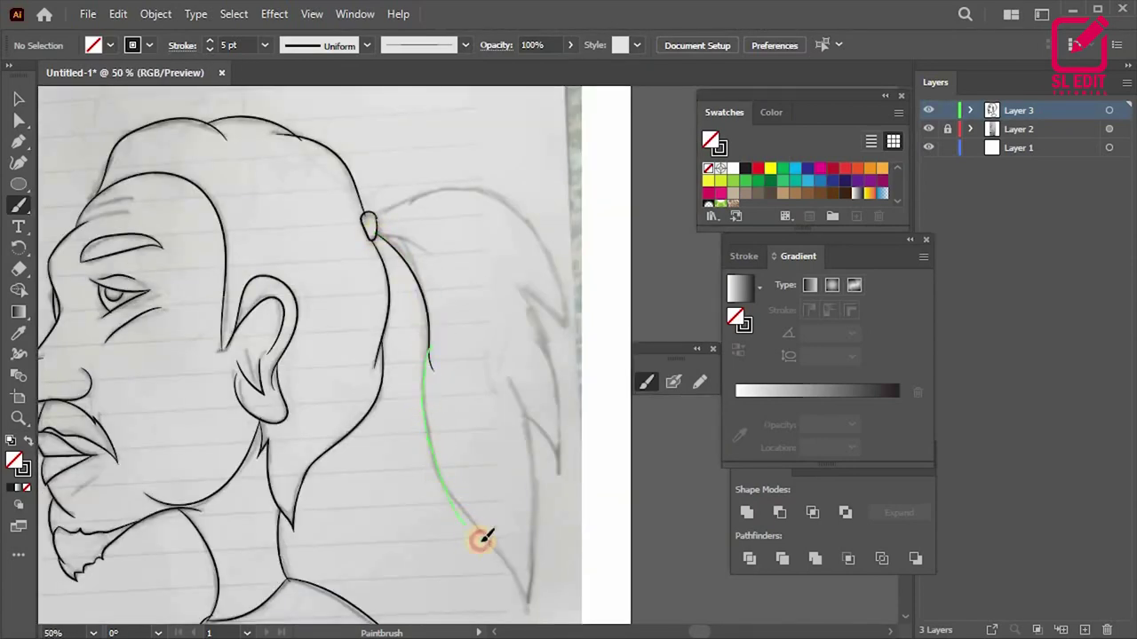
# Step: Trace the ponytail's outer edge, top edge and an inner strand
pyautogui.moveTo(531, 411); pyautogui.dragTo(537, 417)
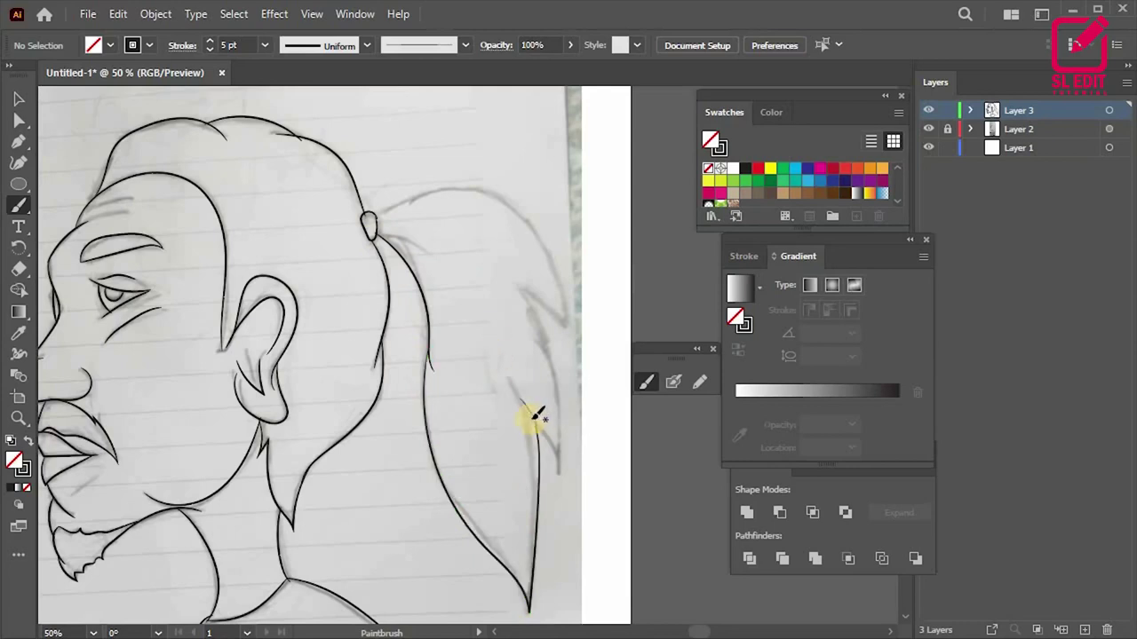
pyautogui.moveTo(552, 328); pyautogui.dragTo(518, 277)
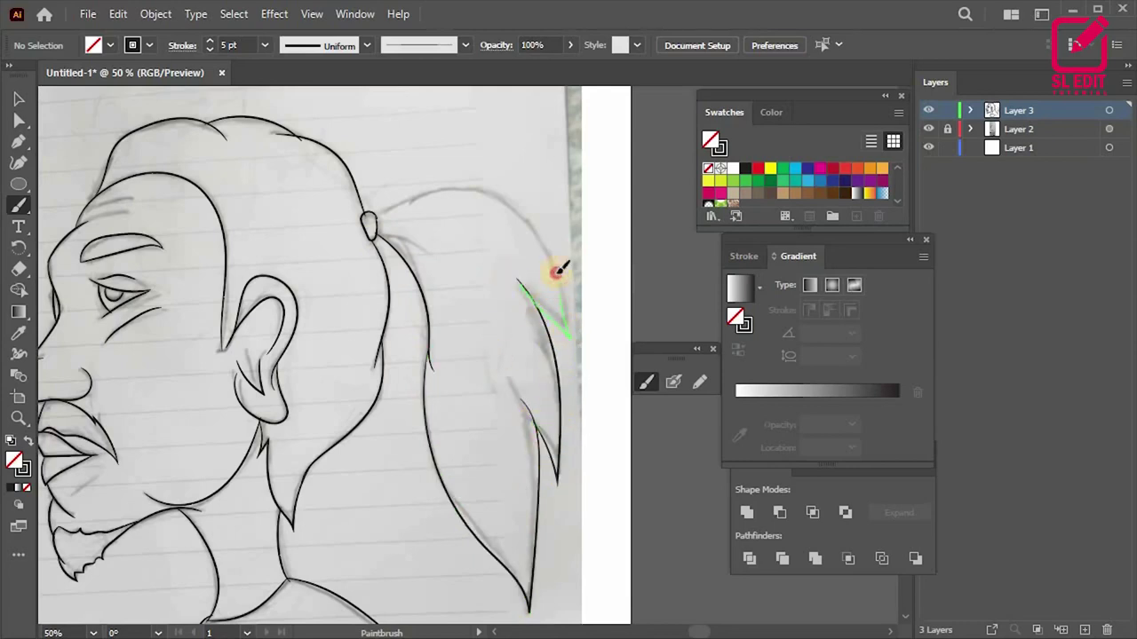
pyautogui.moveTo(377, 210); pyautogui.dragTo(375, 212)
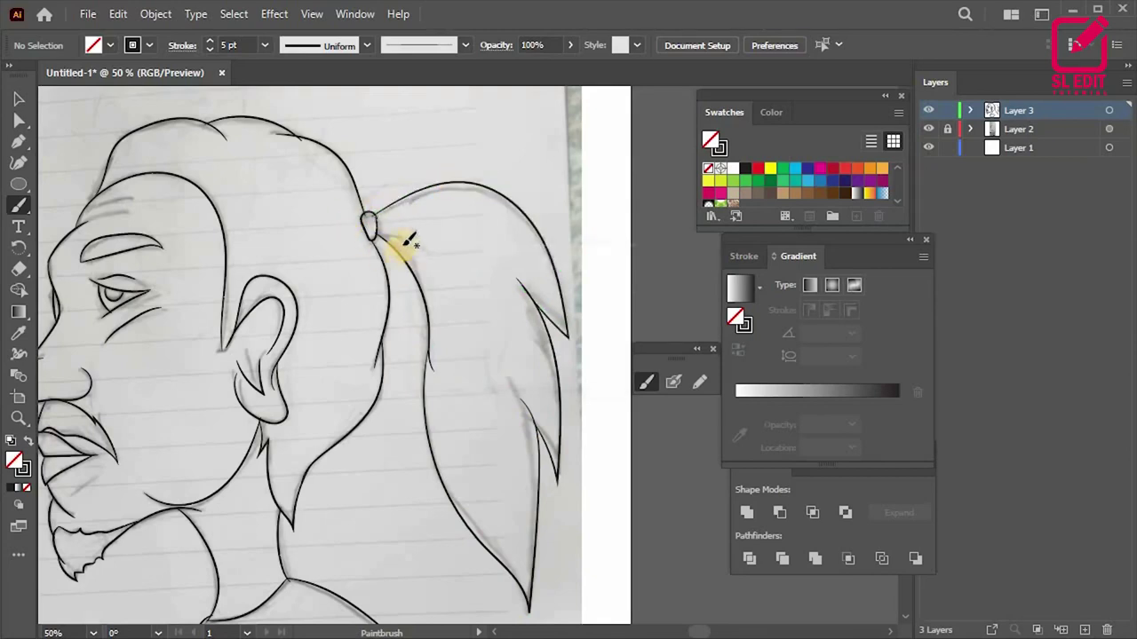
pyautogui.scroll(3, 326, 203)
pyautogui.scroll(-4, 464, 290)
pyautogui.scroll(-2, 452, 248)
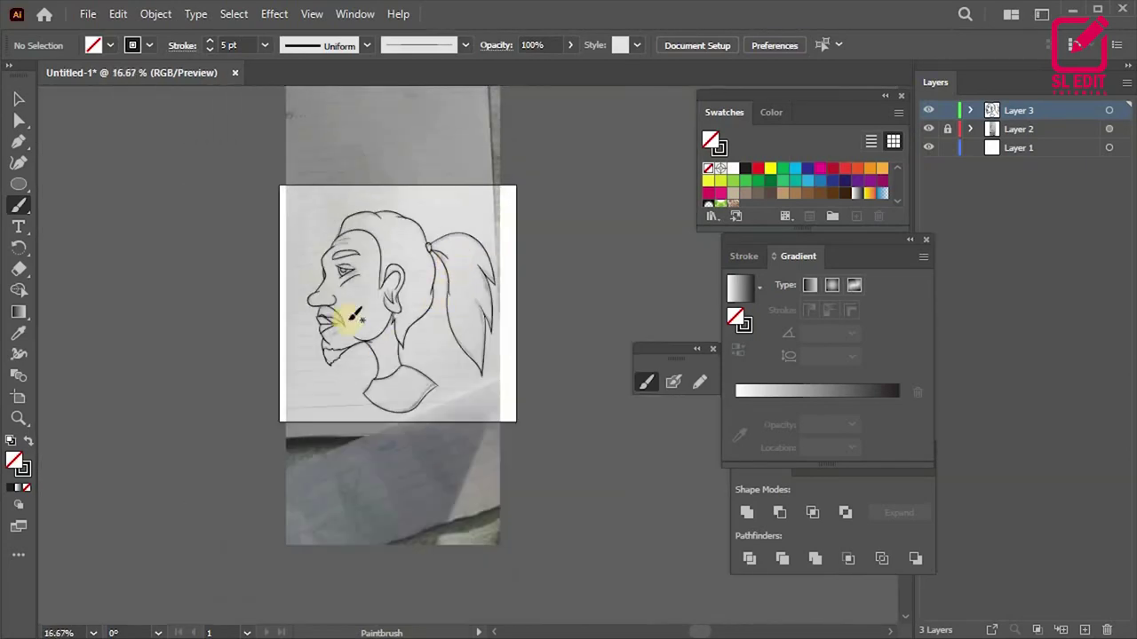
pyautogui.scroll(3, 317, 258)
pyautogui.scroll(2, 365, 210)
pyautogui.scroll(1, 361, 156)
pyautogui.scroll(-1, 358, 203)
pyautogui.scroll(-1, 330, 190)
pyautogui.scroll(1, 371, 213)
pyautogui.scroll(1, 334, 228)
pyautogui.scroll(1, 336, 228)
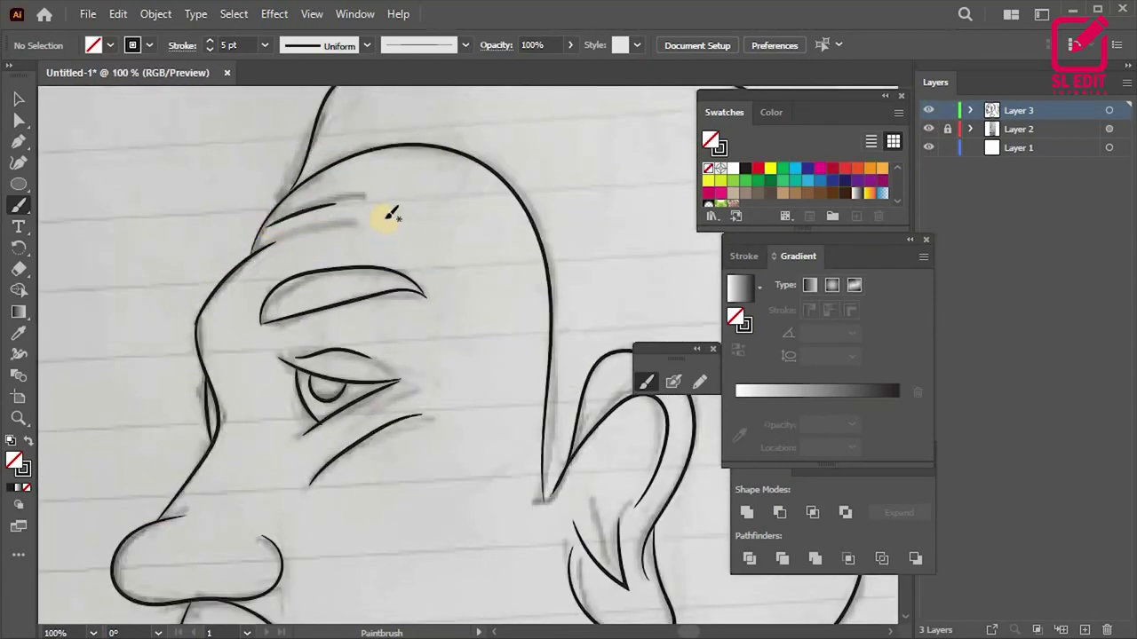
pyautogui.scroll(-4, 370, 220)
pyautogui.scroll(-1, 418, 199)
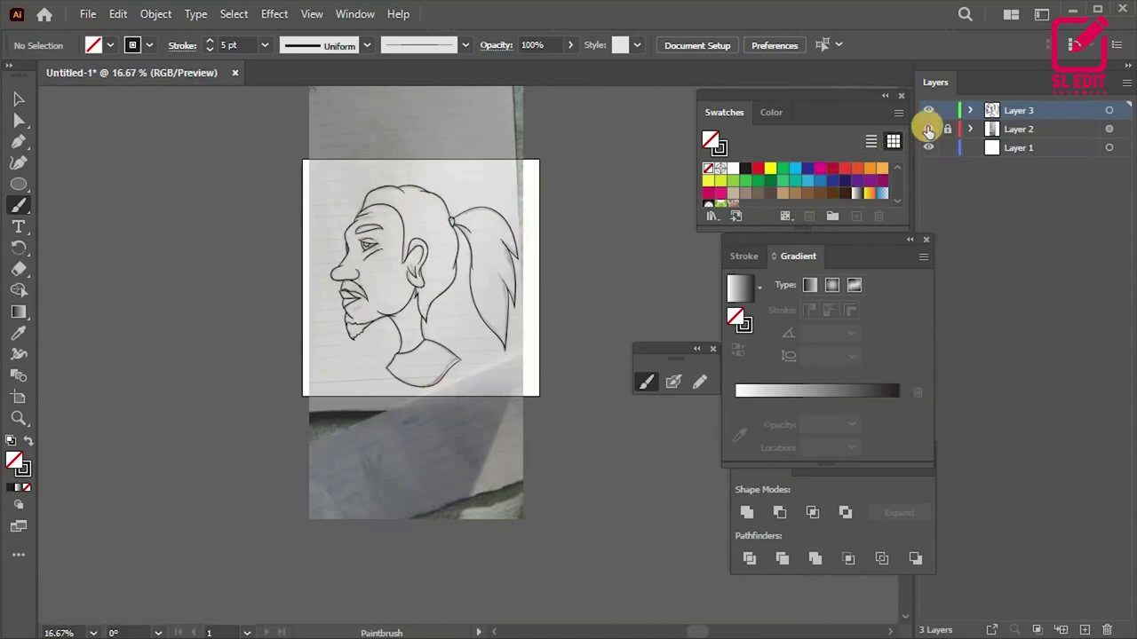
# Step: Hide the sketch photo layer and switch to the Direct Selection tool
pyautogui.click(928, 128)
pyautogui.scroll(3, 469, 322)
pyautogui.scroll(-2, 388, 388)
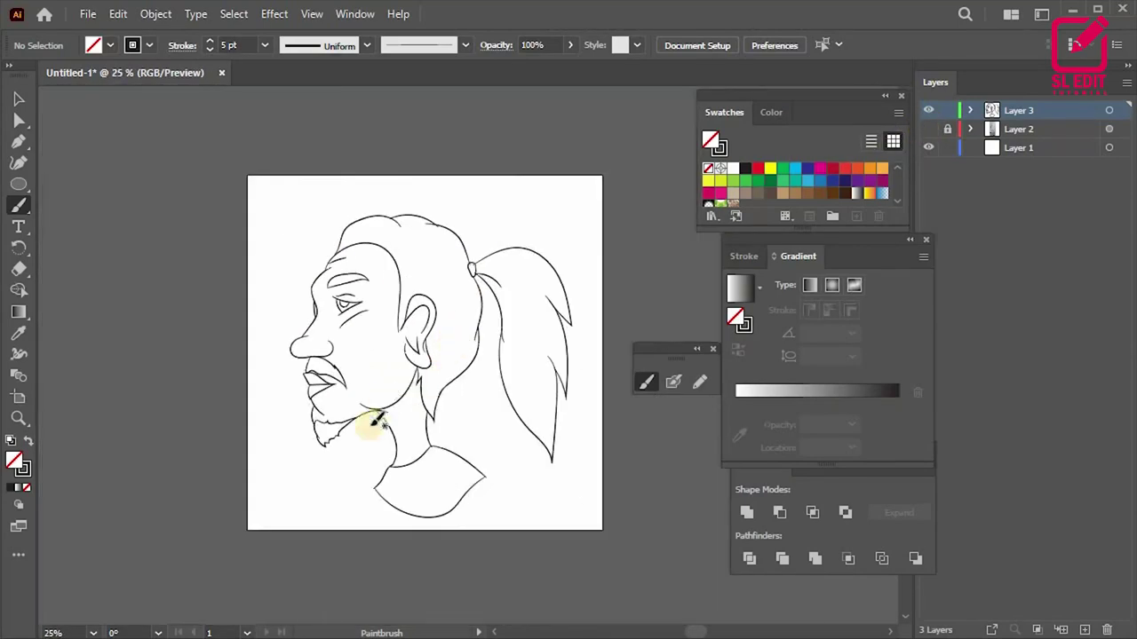
pyautogui.scroll(2, 256, 459)
pyautogui.scroll(2, 311, 428)
pyautogui.press('a')
pyautogui.scroll(3, 309, 428)
pyautogui.scroll(-2, 330, 477)
pyautogui.scroll(1, 343, 507)
pyautogui.scroll(4, 330, 469)
# Step: Nudge the chin anchor and round the meeting corner to a 5.28 px radius
pyautogui.moveTo(293, 400); pyautogui.dragTo(279, 382)
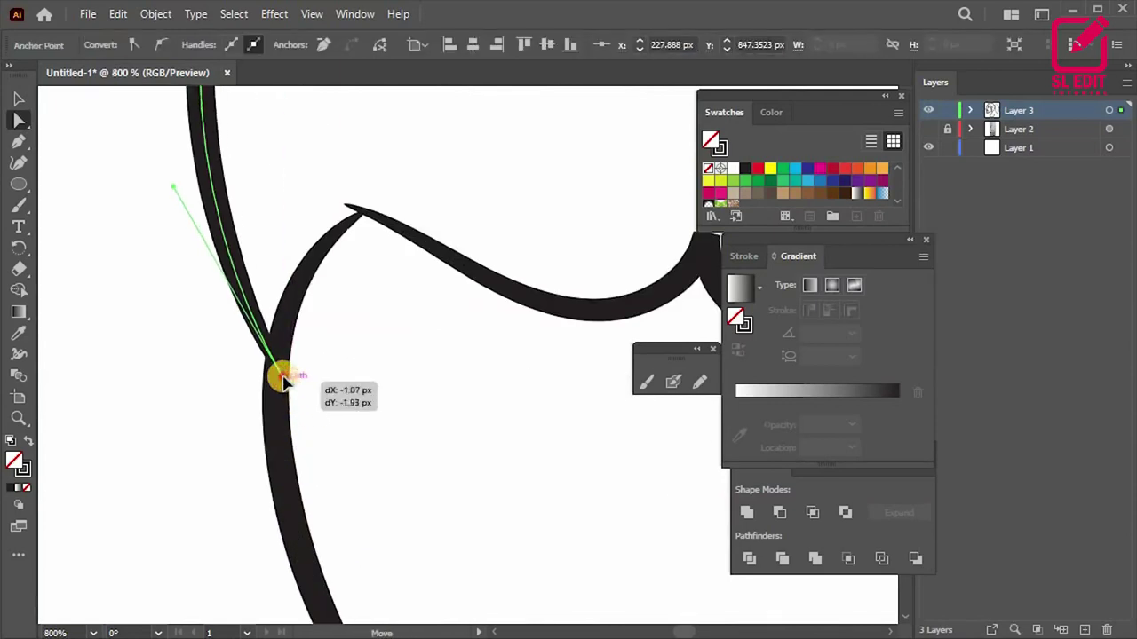
pyautogui.scroll(-2, 310, 424)
pyautogui.scroll(-1, 302, 284)
pyautogui.scroll(1, 284, 240)
pyautogui.scroll(3, 257, 262)
pyautogui.moveTo(249, 267); pyautogui.dragTo(234, 236)
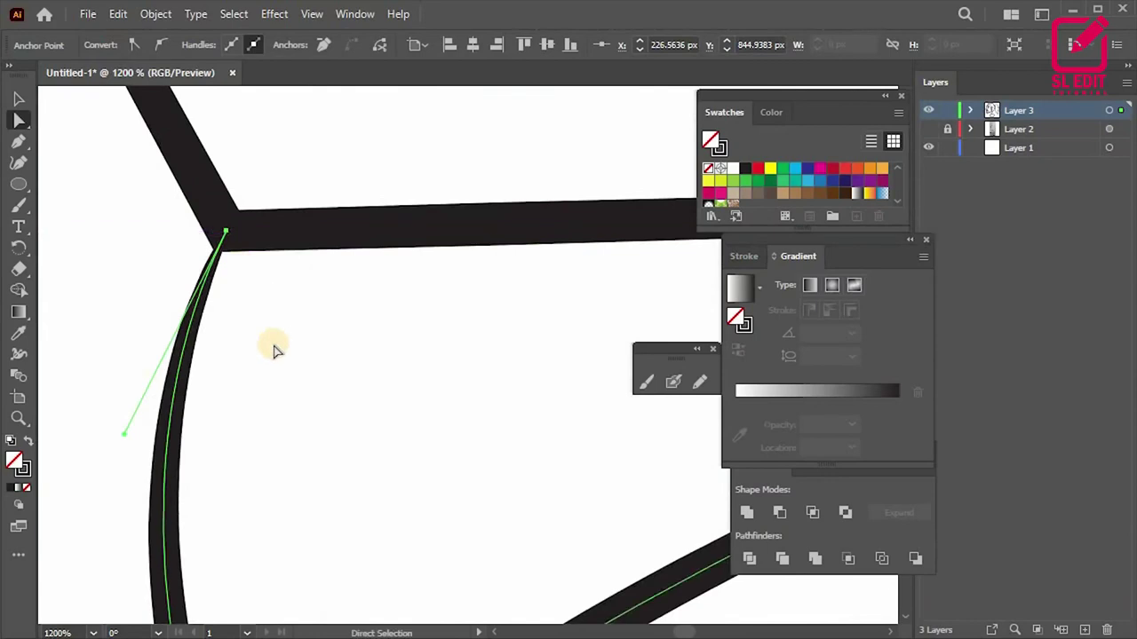
pyautogui.scroll(-3, 249, 296)
pyautogui.click(255, 300)
pyautogui.moveTo(261, 287); pyautogui.dragTo(269, 279)
pyautogui.click(263, 345)
# Step: Reshape the tapered end and curve of the lip path
pyautogui.scroll(2, 258, 302)
pyautogui.scroll(-3, 261, 360)
pyautogui.scroll(1, 451, 325)
pyautogui.scroll(1, 388, 314)
pyautogui.click(397, 309)
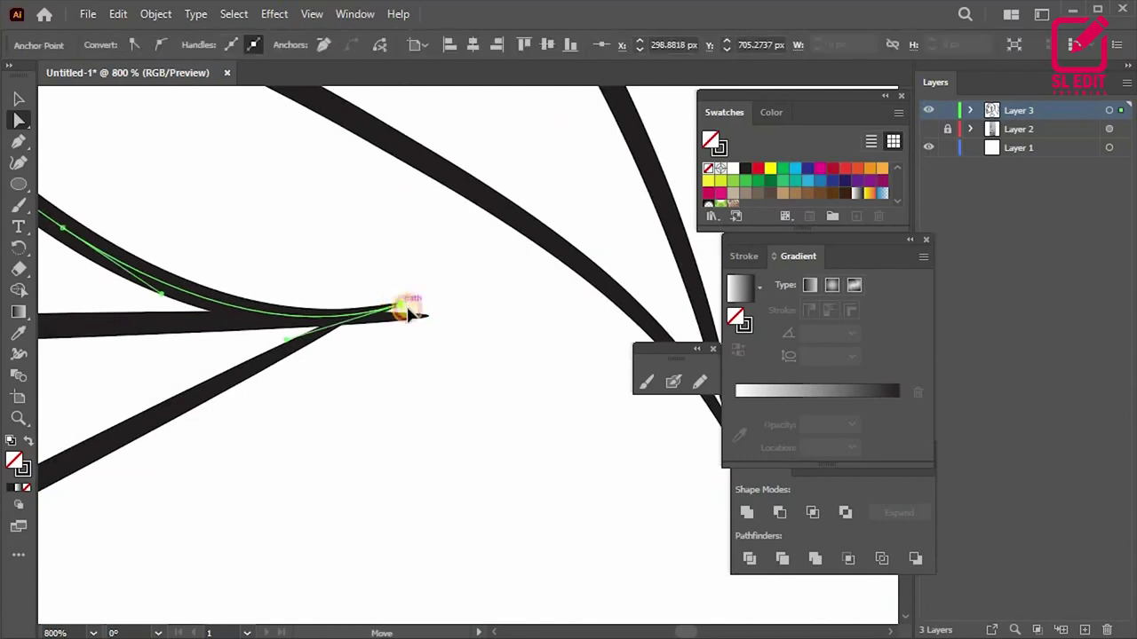
pyautogui.moveTo(405, 310); pyautogui.dragTo(323, 350)
pyautogui.click(322, 336)
pyautogui.click(367, 329)
pyautogui.moveTo(300, 344); pyautogui.dragTo(321, 371)
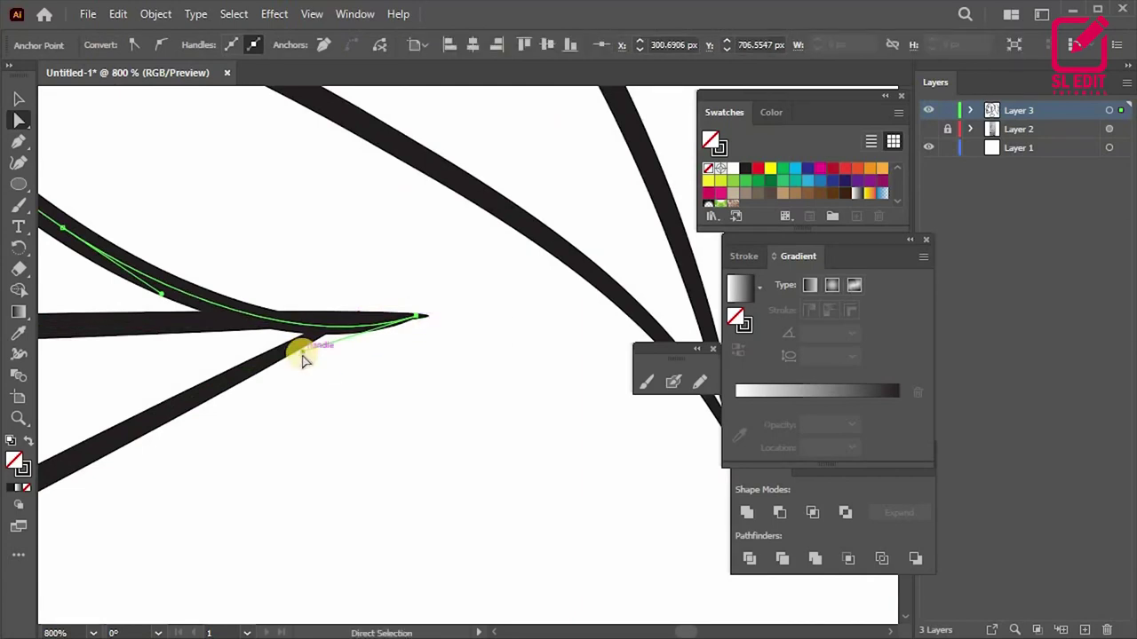
pyautogui.click(394, 370)
# Step: Zoom out and move the upper lip's end points so the lips meet
pyautogui.hotkey('ctrl', '0')
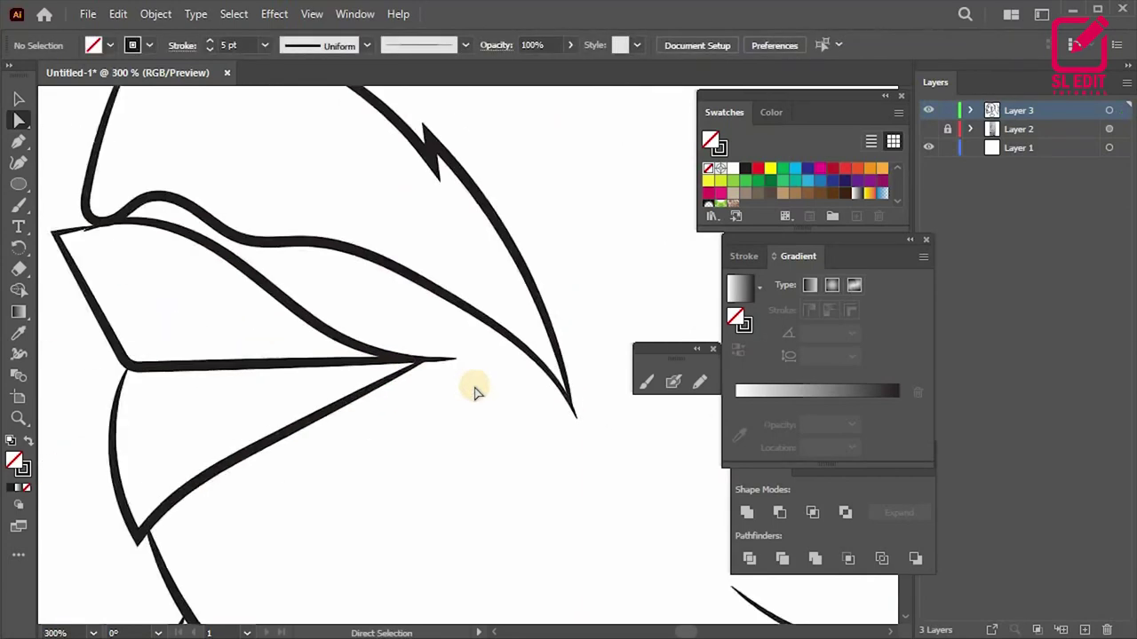
pyautogui.scroll(4, 271, 315)
pyautogui.click(262, 316)
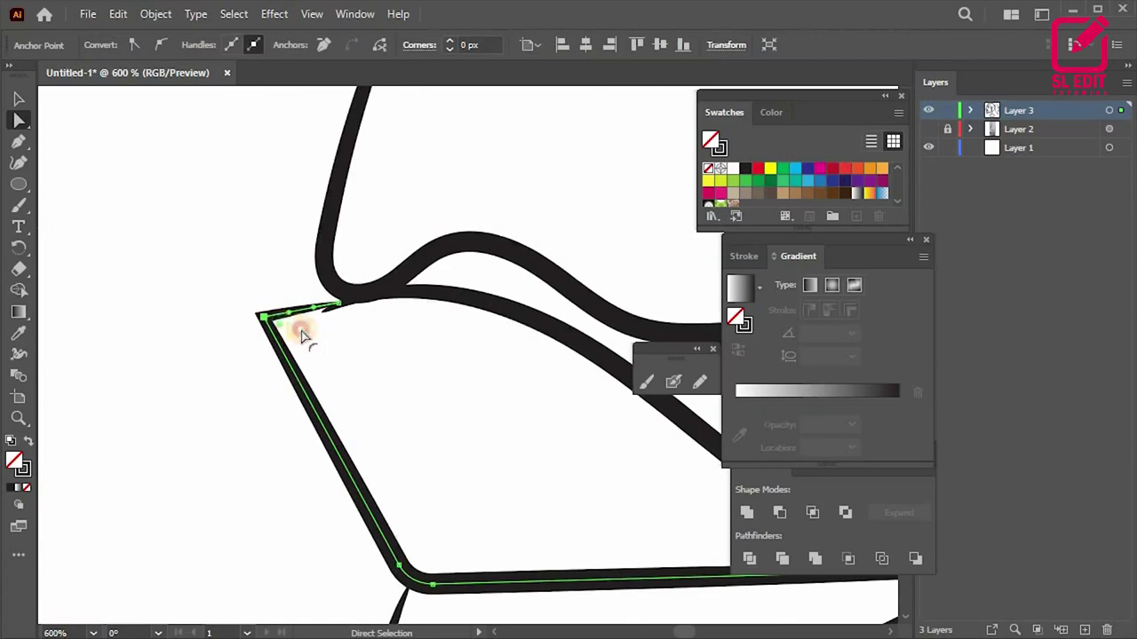
pyautogui.moveTo(317, 317); pyautogui.dragTo(316, 307)
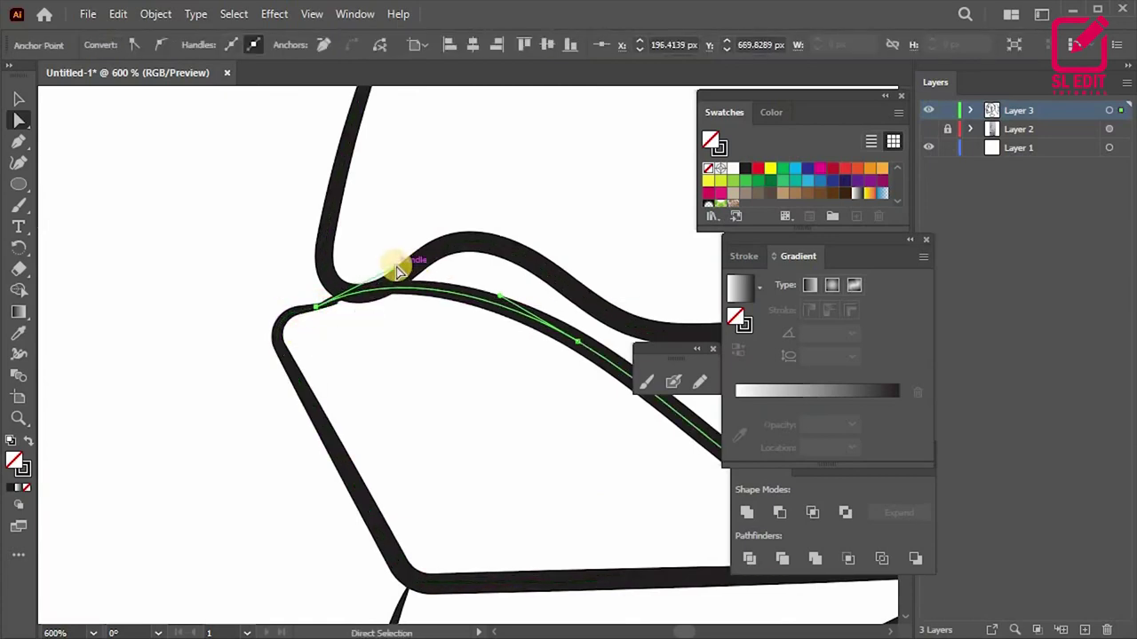
pyautogui.moveTo(399, 261); pyautogui.dragTo(393, 292)
pyautogui.click(305, 373)
pyautogui.scroll(-4, 346, 437)
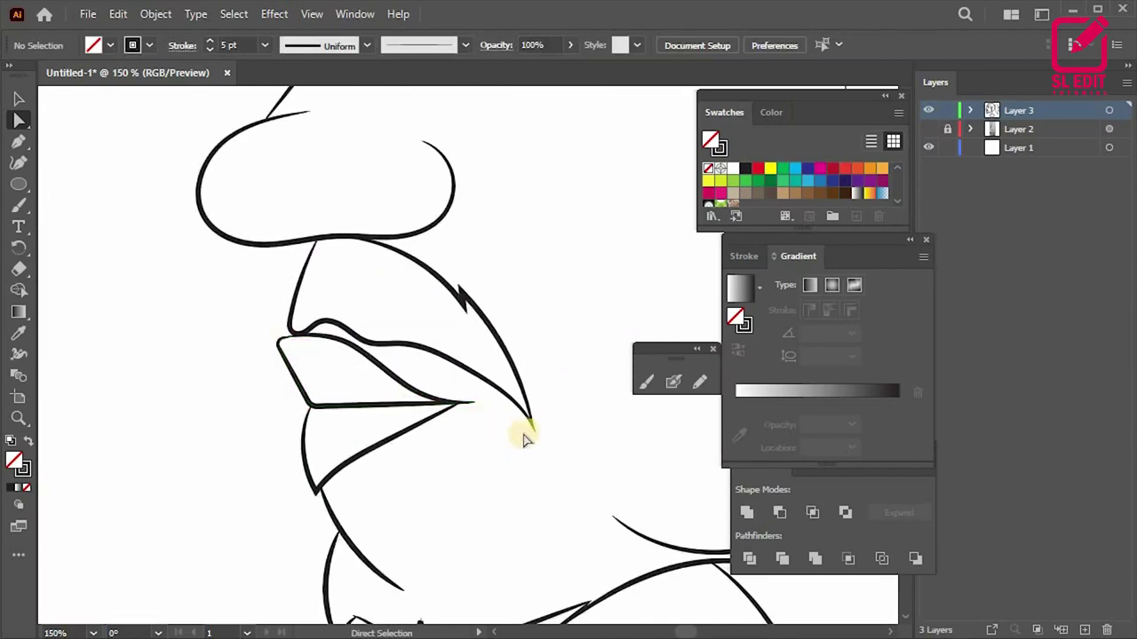
pyautogui.scroll(4, 520, 435)
pyautogui.scroll(-5, 497, 442)
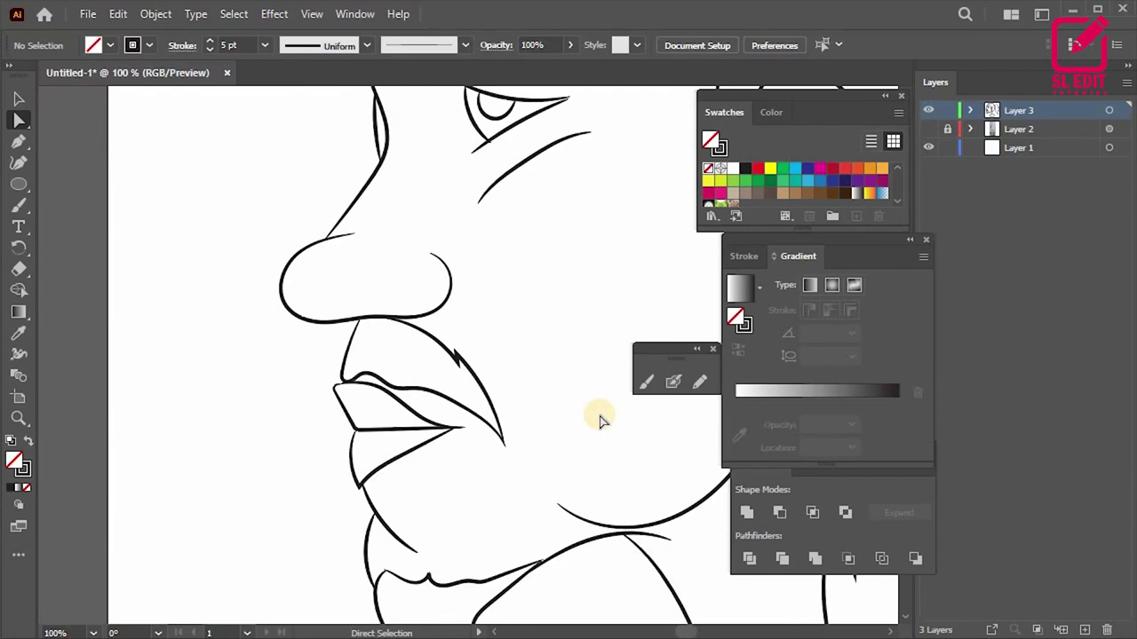
pyautogui.scroll(6, 444, 282)
# Step: Move the nose-side line's end point and reshape its top
pyautogui.moveTo(444, 282); pyautogui.dragTo(452, 285)
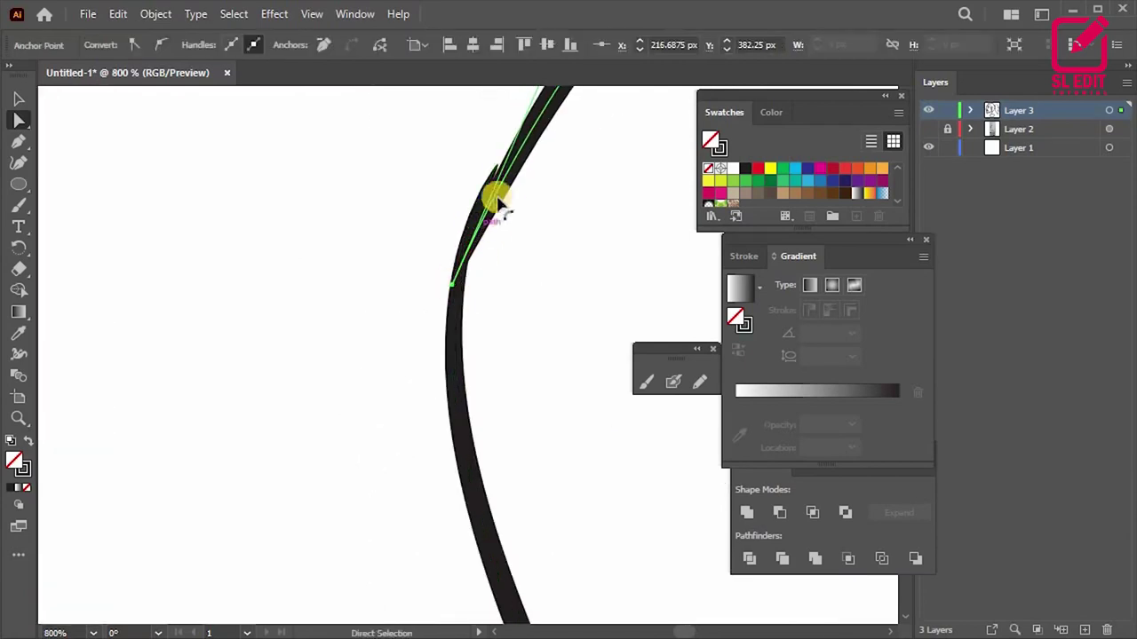
pyautogui.moveTo(498, 157); pyautogui.dragTo(506, 165)
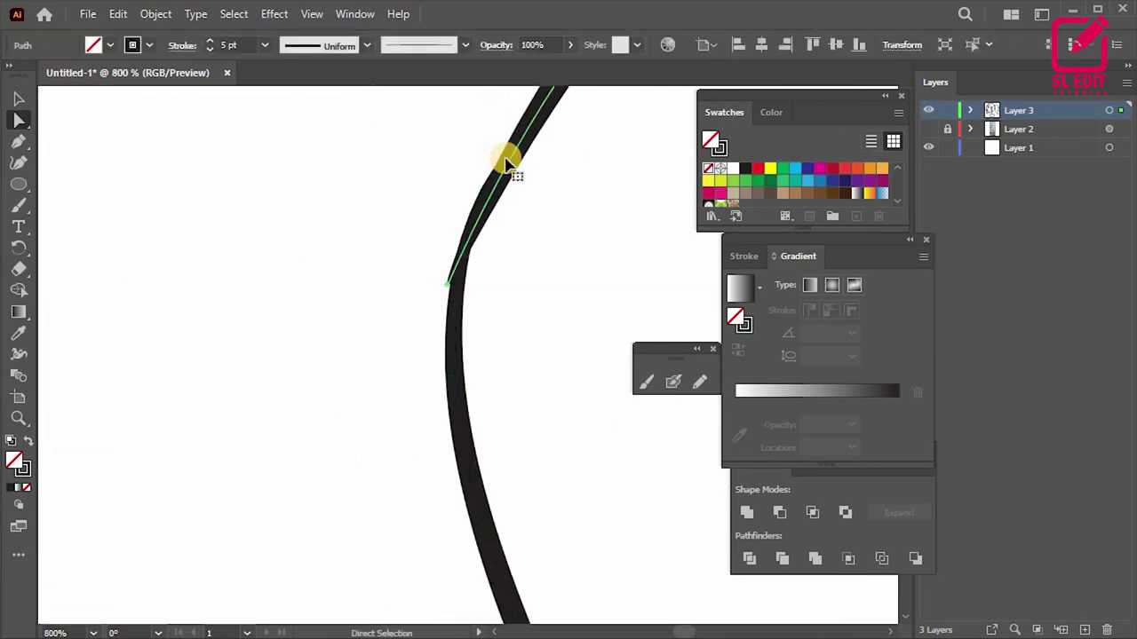
pyautogui.scroll(2, 533, 254)
pyautogui.click(493, 442)
pyautogui.scroll(-3, 533, 355)
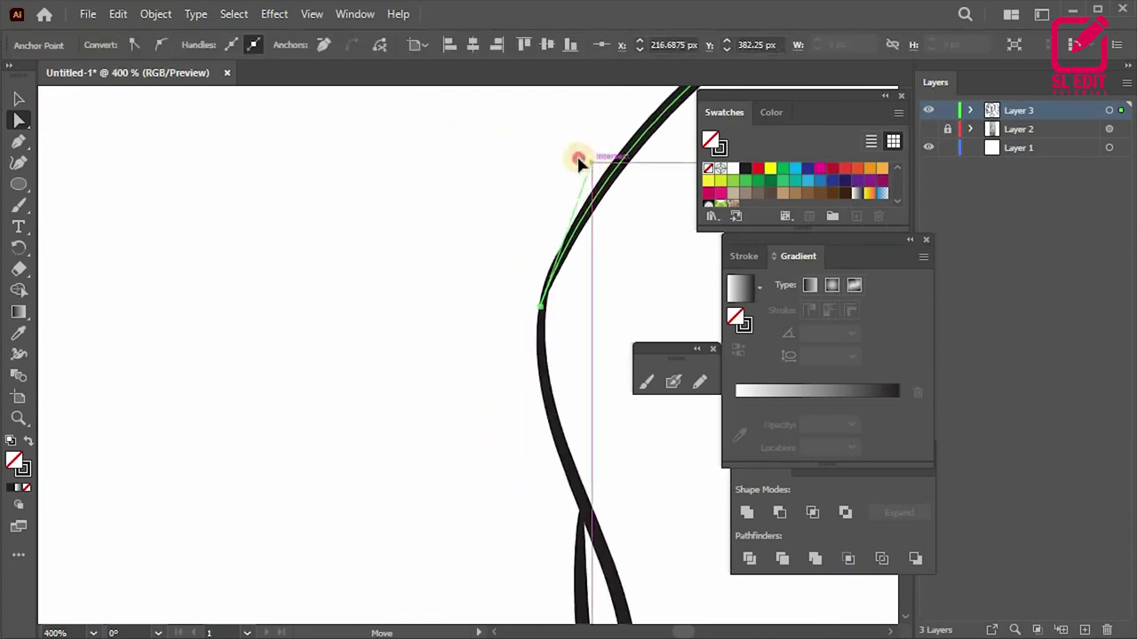
pyautogui.scroll(-3, 533, 346)
pyautogui.click(489, 284)
pyautogui.scroll(5, 423, 299)
# Step: Drag the thin line's end down onto the curve and adjust its curve
pyautogui.moveTo(423, 299); pyautogui.dragTo(402, 398)
pyautogui.scroll(-3, 380, 483)
pyautogui.scroll(3, 439, 330)
pyautogui.moveTo(439, 414)
pyautogui.mouseDown()
pyautogui.moveTo(435, 425)
pyautogui.moveTo(442, 417)
pyautogui.mouseUp()
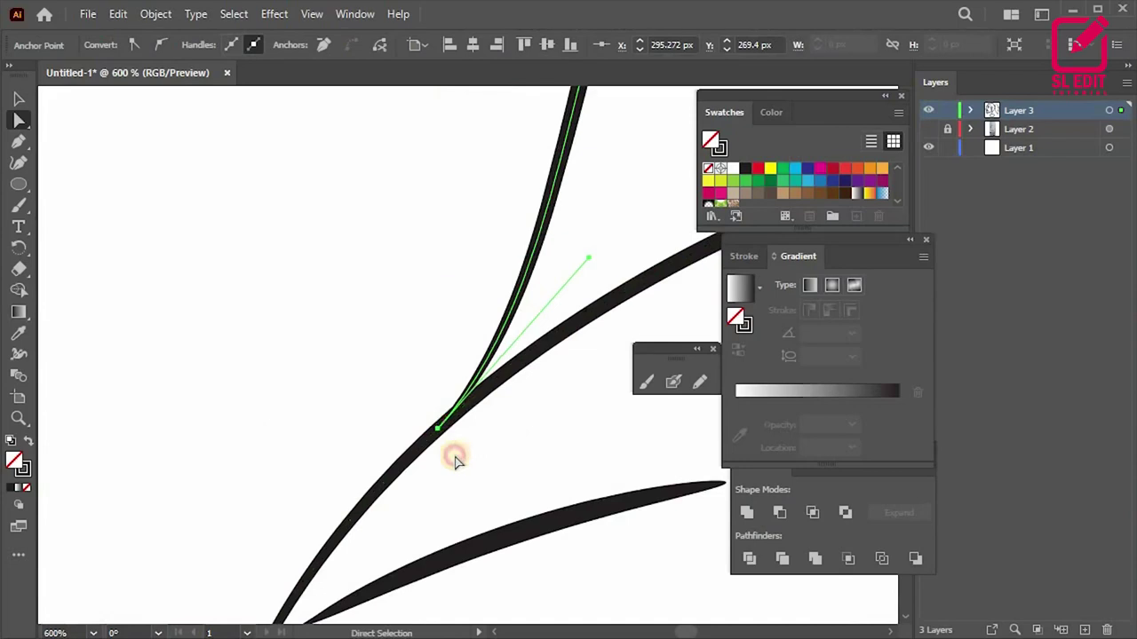
pyautogui.keyDown('alt'); pyautogui.scroll(-3, 448, 462); pyautogui.keyUp('alt')
pyautogui.keyDown('alt'); pyautogui.scroll(-2, 466, 475); pyautogui.keyUp('alt')
pyautogui.keyDown('alt'); pyautogui.scroll(-2, 484, 520); pyautogui.keyUp('alt')
pyautogui.keyDown('alt'); pyautogui.scroll(7, 485, 526); pyautogui.keyUp('alt')
pyautogui.scroll(-2, 190, 368)
# Step: Move the upper and lower eye line tips onto the crease
pyautogui.moveTo(274, 436); pyautogui.dragTo(273, 421)
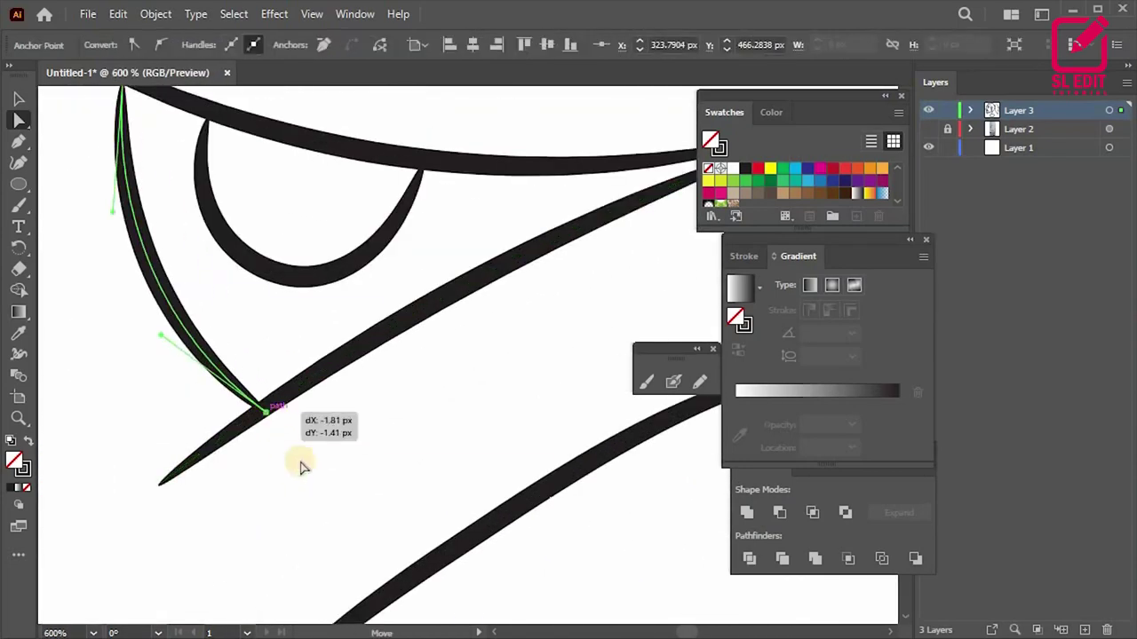
pyautogui.click(345, 304)
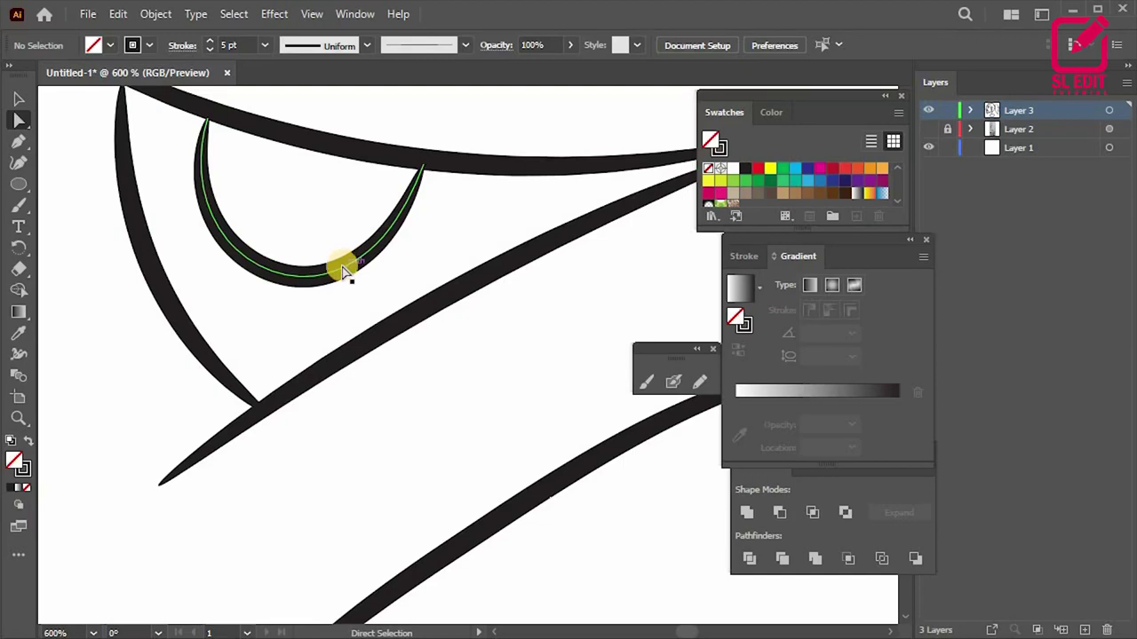
pyautogui.keyDown('alt'); pyautogui.scroll(-2, 540, 216); pyautogui.keyUp('alt')
pyautogui.keyDown('alt'); pyautogui.scroll(3, 540, 304); pyautogui.keyUp('alt')
pyautogui.moveTo(540, 300); pyautogui.dragTo(540, 292)
pyautogui.keyDown('alt'); pyautogui.scroll(-3, 533, 324); pyautogui.keyUp('alt')
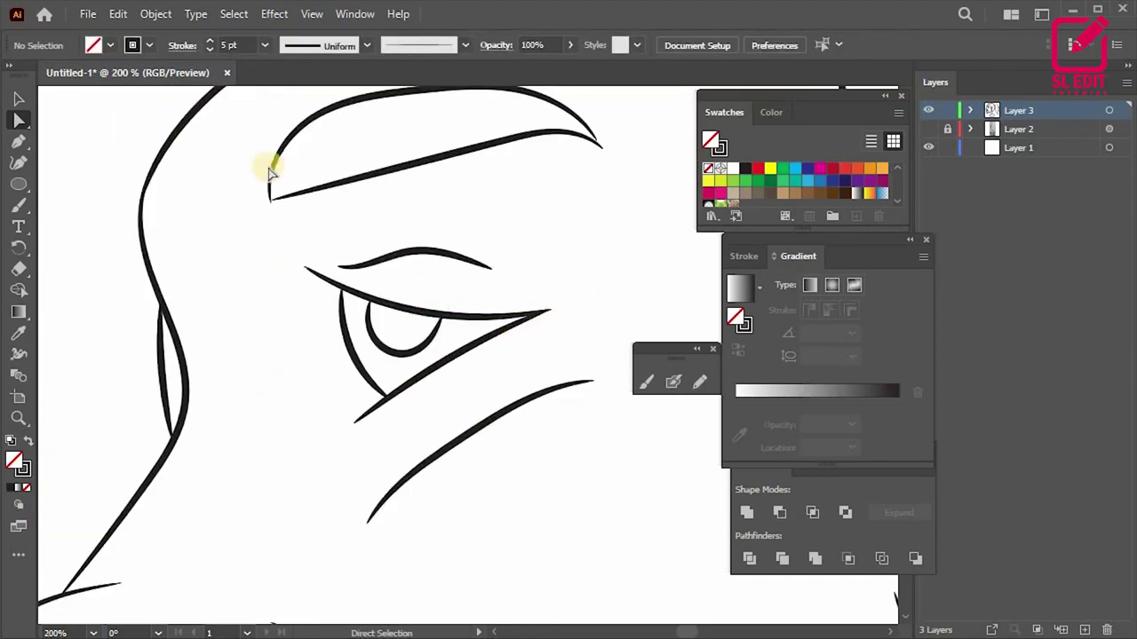
pyautogui.keyDown('alt'); pyautogui.scroll(2, 271, 171); pyautogui.keyUp('alt')
pyautogui.keyDown('alt'); pyautogui.scroll(2, 275, 208); pyautogui.keyUp('alt')
# Step: Position the eyebrow's left tip so it ends cleanly
pyautogui.moveTo(277, 265); pyautogui.dragTo(266, 266)
pyautogui.keyDown('alt'); pyautogui.scroll(-2, 223, 320); pyautogui.keyUp('alt')
pyautogui.keyDown('alt'); pyautogui.scroll(3, 248, 345); pyautogui.keyUp('alt')
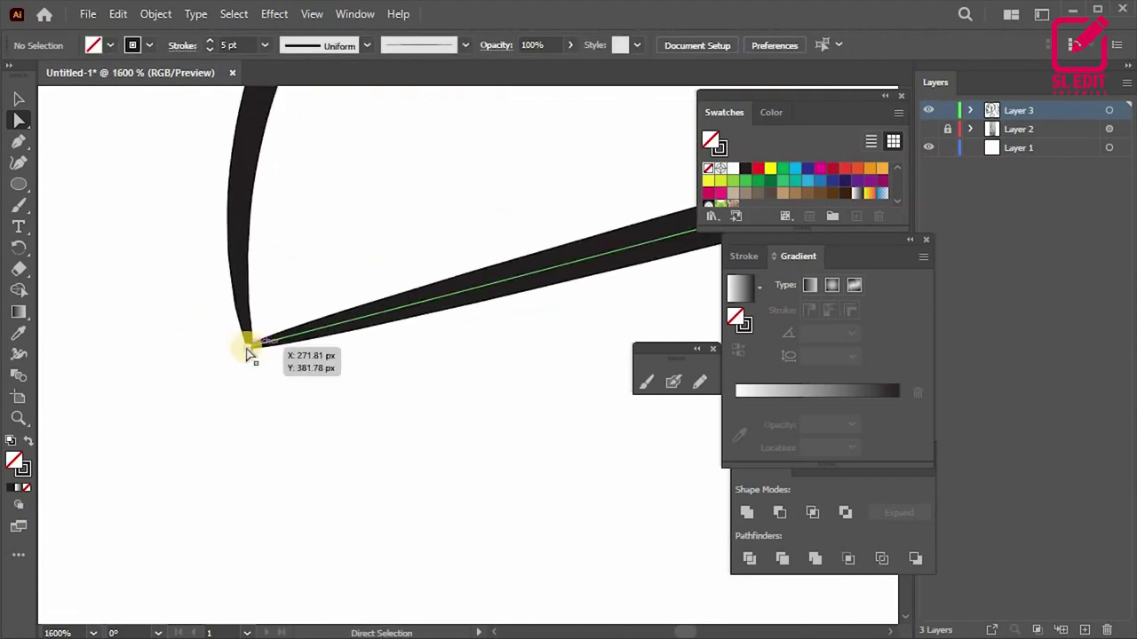
pyautogui.moveTo(253, 354); pyautogui.dragTo(256, 338)
pyautogui.keyDown('alt'); pyautogui.scroll(-5, 244, 355); pyautogui.keyUp('alt')
pyautogui.click(264, 357)
pyautogui.keyDown('alt'); pyautogui.scroll(-4, 263, 357); pyautogui.keyUp('alt')
pyautogui.keyDown('alt'); pyautogui.scroll(4, 442, 350); pyautogui.keyUp('alt')
pyautogui.keyDown('alt'); pyautogui.scroll(2, 284, 310); pyautogui.keyUp('alt')
pyautogui.scroll(-4, 279, 348)
pyautogui.scroll(-1, 347, 234)
pyautogui.scroll(4, 460, 373)
# Step: Pull out a curve at the ear's top tip so the ear line joins
pyautogui.click(334, 382)
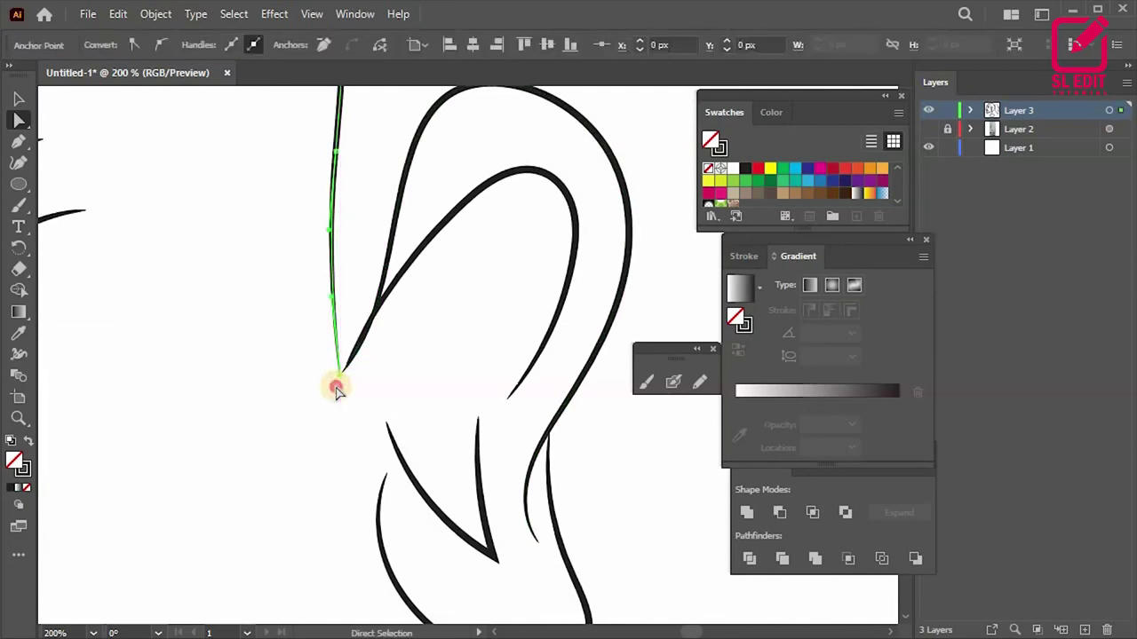
pyautogui.keyDown('alt'); pyautogui.scroll(3, 328, 380); pyautogui.keyUp('alt')
pyautogui.click(310, 377)
pyautogui.moveTo(285, 391)
pyautogui.mouseDown()
pyautogui.moveTo(442, 216)
pyautogui.moveTo(408, 208)
pyautogui.mouseUp()
pyautogui.click(278, 432)
pyautogui.keyDown('alt'); pyautogui.scroll(-7, 386, 387); pyautogui.keyUp('alt')
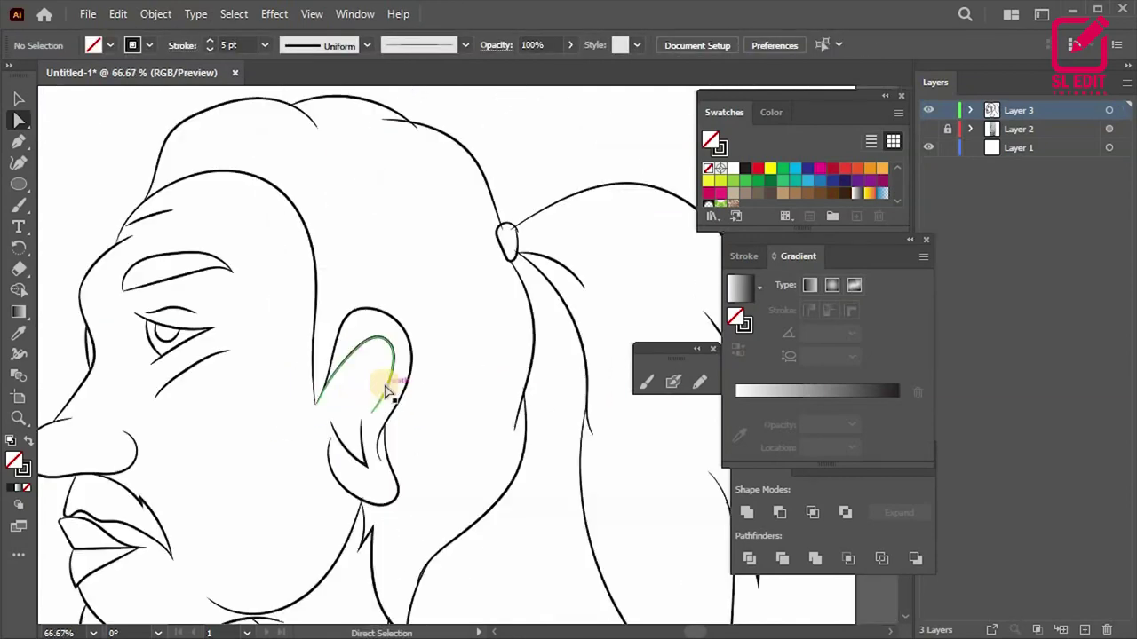
# Step: Move the ear line's upper and lower end anchors onto the ear outline
pyautogui.keyDown('alt'); pyautogui.scroll(2, 330, 451); pyautogui.keyUp('alt')
pyautogui.keyDown('alt'); pyautogui.scroll(2, 325, 444); pyautogui.keyUp('alt')
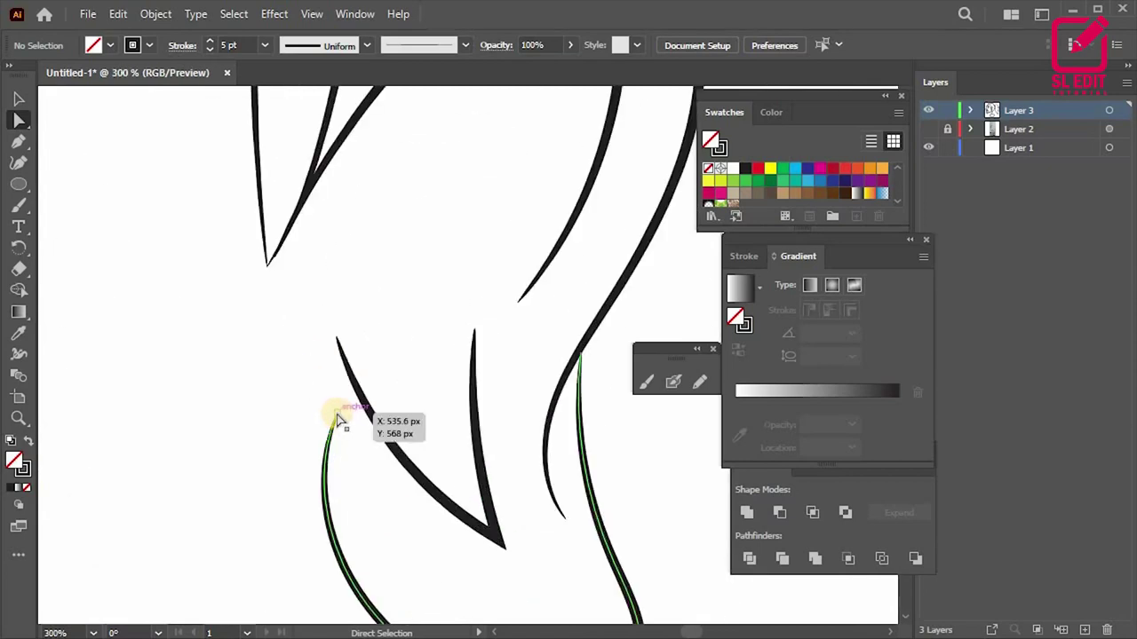
pyautogui.moveTo(337, 416); pyautogui.dragTo(318, 386)
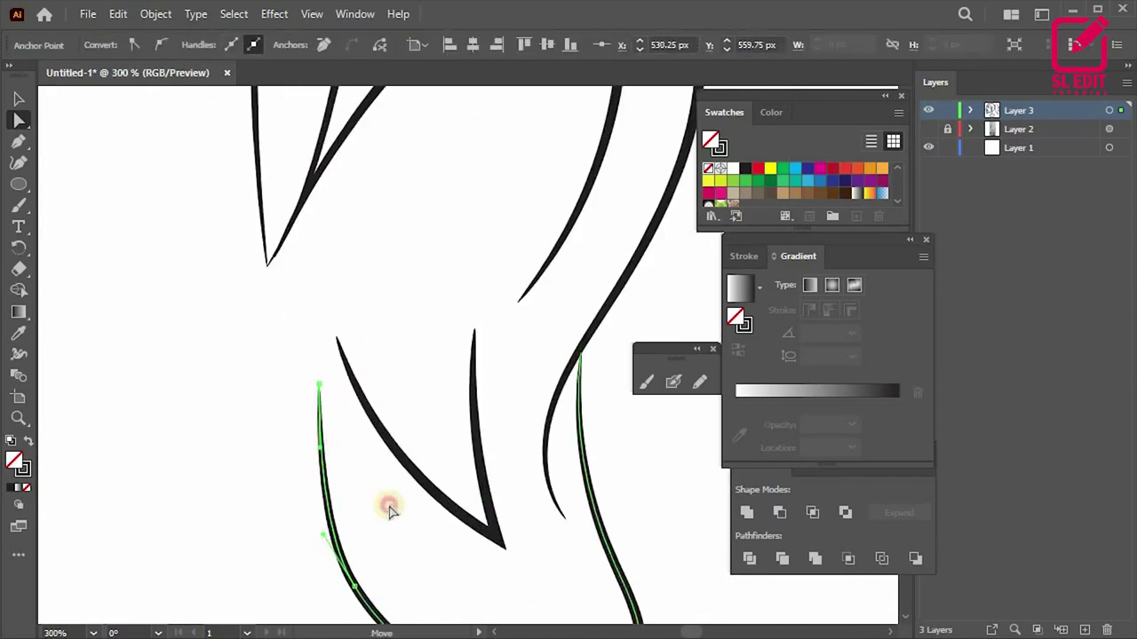
pyautogui.click(352, 483)
pyautogui.keyDown('alt'); pyautogui.scroll(1, 447, 292); pyautogui.keyUp('alt')
pyautogui.click(459, 275)
pyautogui.keyDown('alt'); pyautogui.scroll(3, 459, 275); pyautogui.keyUp('alt')
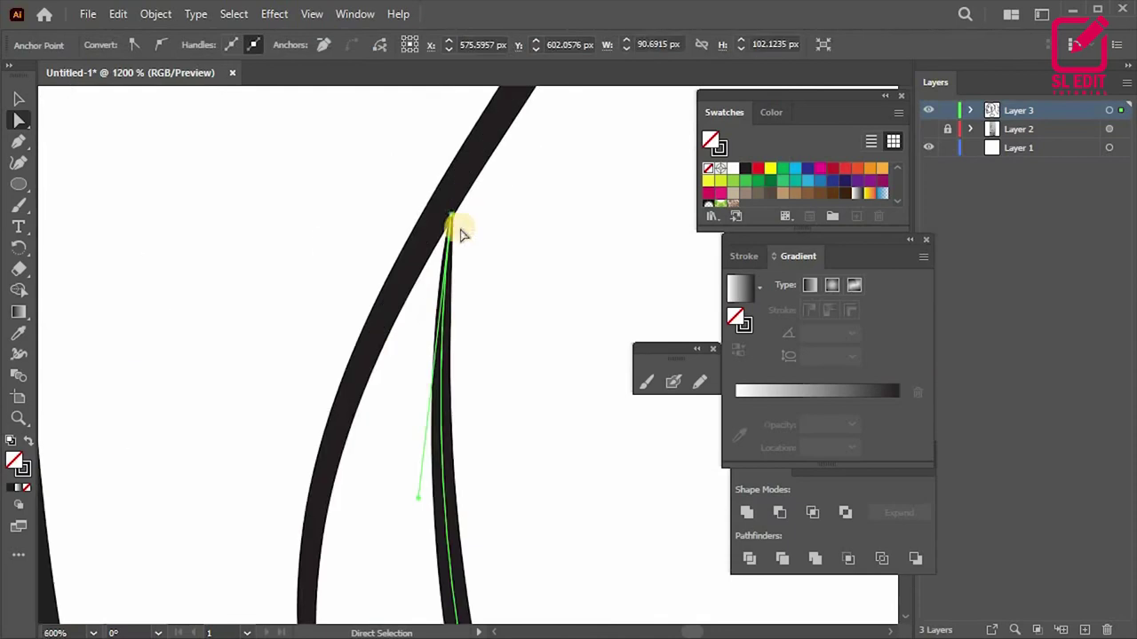
pyautogui.moveTo(452, 216); pyautogui.dragTo(452, 198)
# Step: Drag two more loose line ends onto the outline and nudge their junction into place
pyautogui.keyDown('alt'); pyautogui.scroll(-5, 388, 293); pyautogui.keyUp('alt')
pyautogui.keyDown('alt'); pyautogui.scroll(-2, 388, 293); pyautogui.keyUp('alt')
pyautogui.keyDown('alt'); pyautogui.scroll(3, 373, 306); pyautogui.keyUp('alt')
pyautogui.keyDown('alt'); pyautogui.scroll(1, 377, 284); pyautogui.keyUp('alt')
pyautogui.moveTo(374, 288); pyautogui.dragTo(363, 296)
pyautogui.keyDown('alt'); pyautogui.scroll(-2, 369, 326); pyautogui.keyUp('alt')
pyautogui.keyDown('alt'); pyautogui.scroll(-2, 380, 349); pyautogui.keyUp('alt')
pyautogui.keyDown('alt'); pyautogui.scroll(-2, 380, 349); pyautogui.keyUp('alt')
pyautogui.keyDown('alt'); pyautogui.scroll(4, 388, 444); pyautogui.keyUp('alt')
pyautogui.keyDown('alt'); pyautogui.scroll(2, 394, 406); pyautogui.keyUp('alt')
pyautogui.moveTo(387, 425); pyautogui.dragTo(388, 426)
pyautogui.keyDown('alt'); pyautogui.scroll(-4, 436, 368); pyautogui.keyUp('alt')
pyautogui.keyDown('alt'); pyautogui.scroll(3, 469, 424); pyautogui.keyUp('alt')
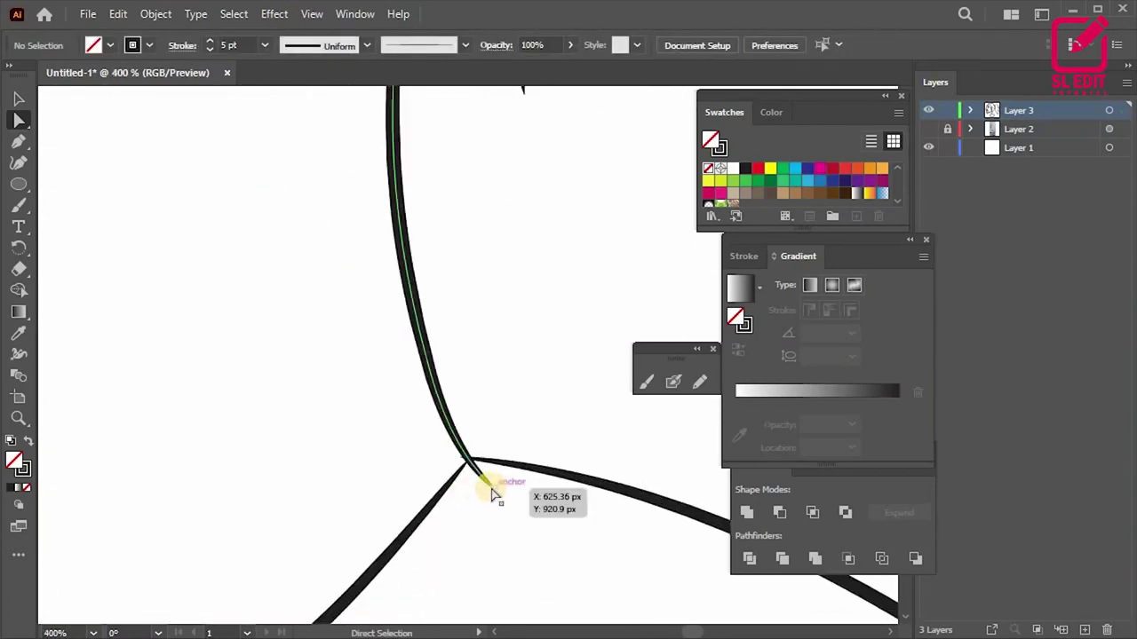
pyautogui.moveTo(469, 463); pyautogui.dragTo(467, 461)
pyautogui.keyDown('alt'); pyautogui.scroll(3, 465, 470); pyautogui.keyUp('alt')
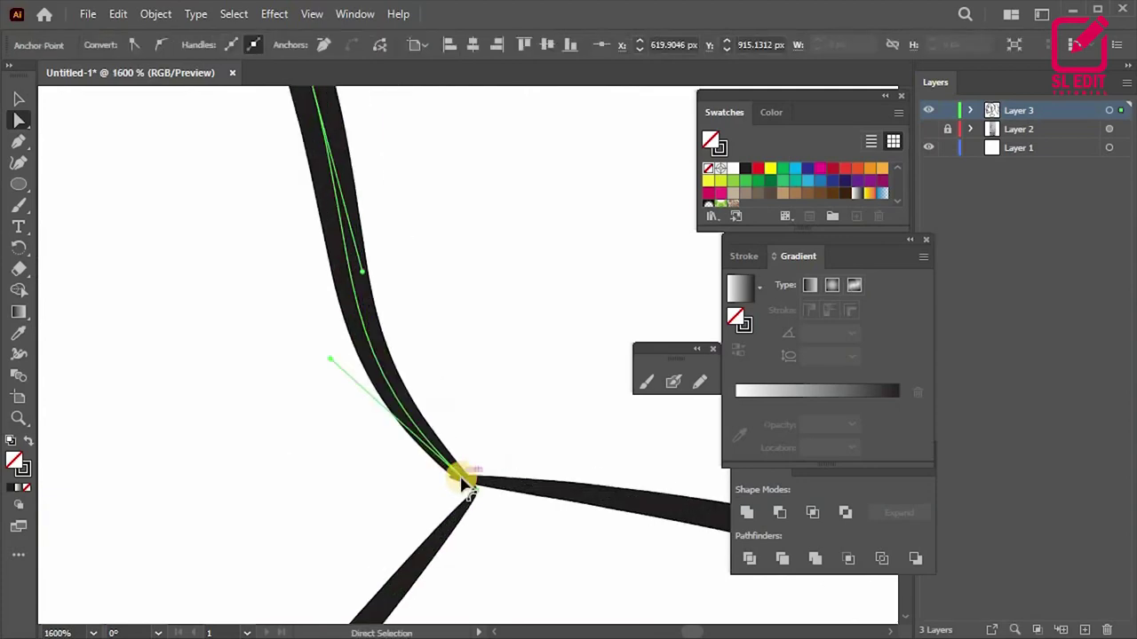
pyautogui.keyDown('alt'); pyautogui.scroll(-1, 464, 480); pyautogui.keyUp('alt')
# Step: Join the neck strokes: move the junction point and snap the ends onto the horizontal stroke
pyautogui.click(418, 399)
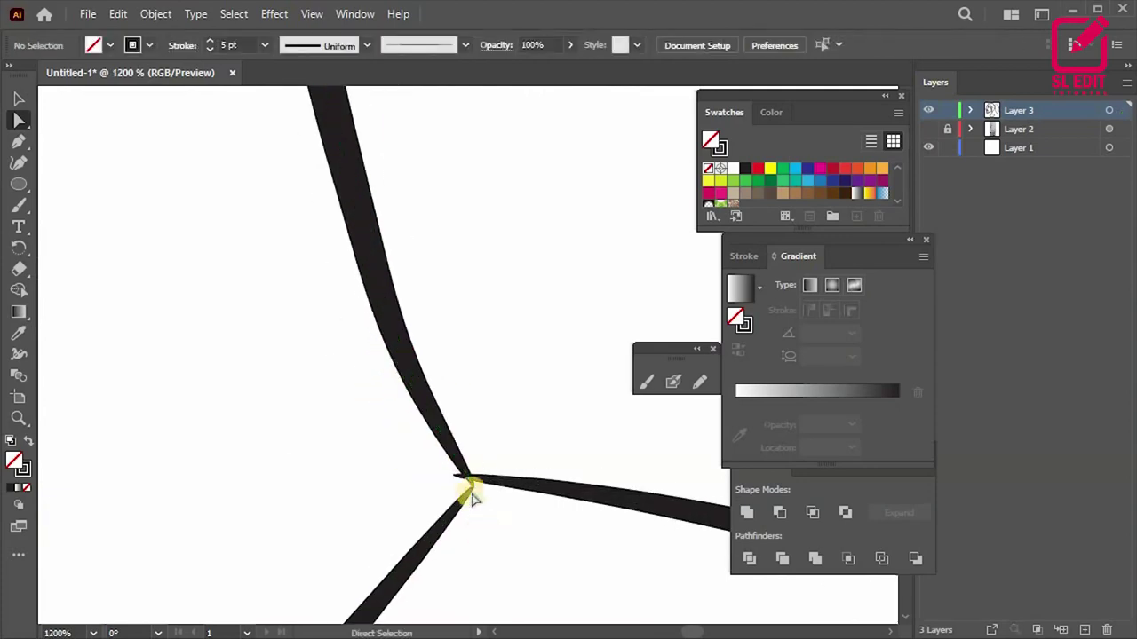
pyautogui.keyDown('alt'); pyautogui.scroll(2, 444, 444); pyautogui.keyUp('alt')
pyautogui.moveTo(424, 420); pyautogui.dragTo(455, 437)
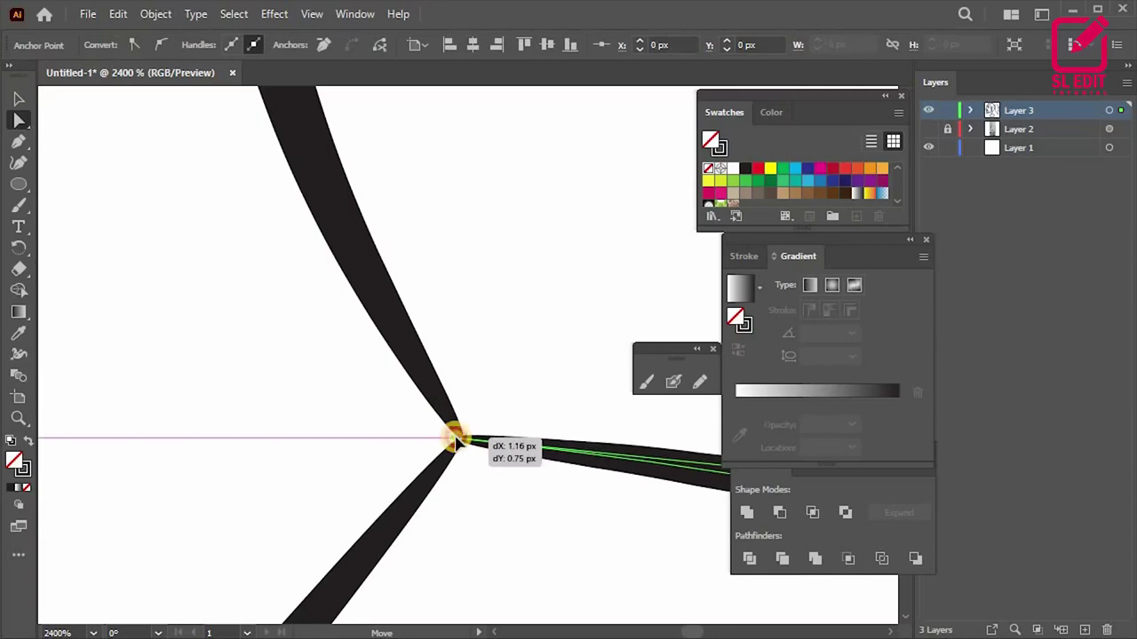
pyautogui.click(507, 432)
pyautogui.keyDown('alt'); pyautogui.scroll(-5, 337, 388); pyautogui.keyUp('alt')
pyautogui.keyDown('alt'); pyautogui.scroll(3, 337, 404); pyautogui.keyUp('alt')
pyautogui.keyDown('alt'); pyautogui.scroll(1, 411, 459); pyautogui.keyUp('alt')
pyautogui.moveTo(411, 475)
pyautogui.mouseDown()
pyautogui.moveTo(413, 411)
pyautogui.moveTo(443, 411)
pyautogui.mouseUp()
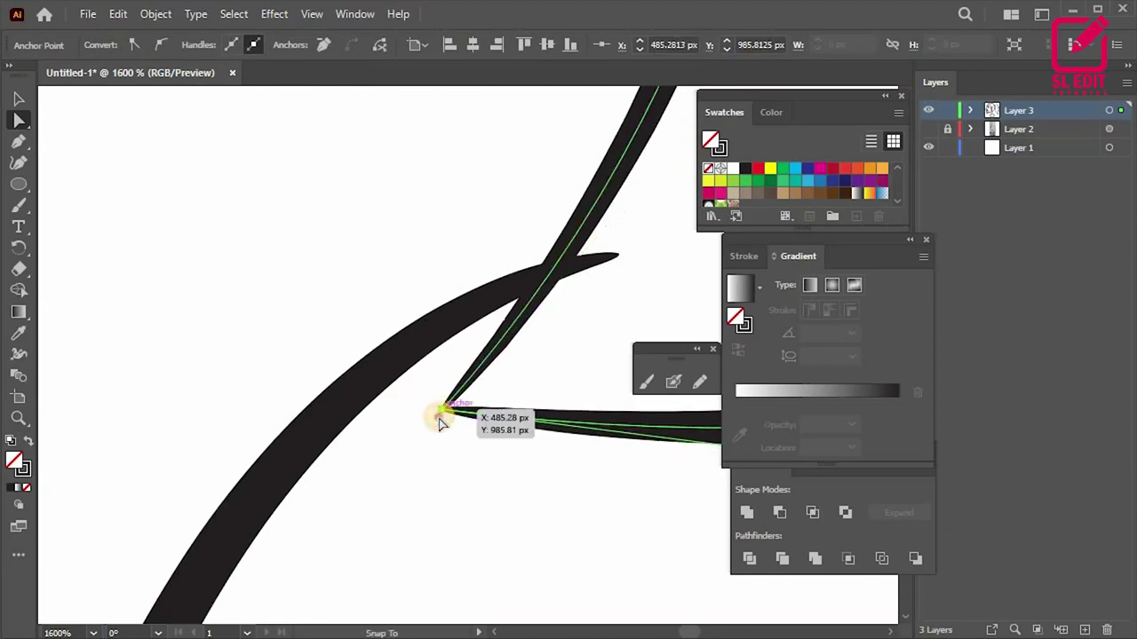
pyautogui.moveTo(616, 258); pyautogui.dragTo(563, 267)
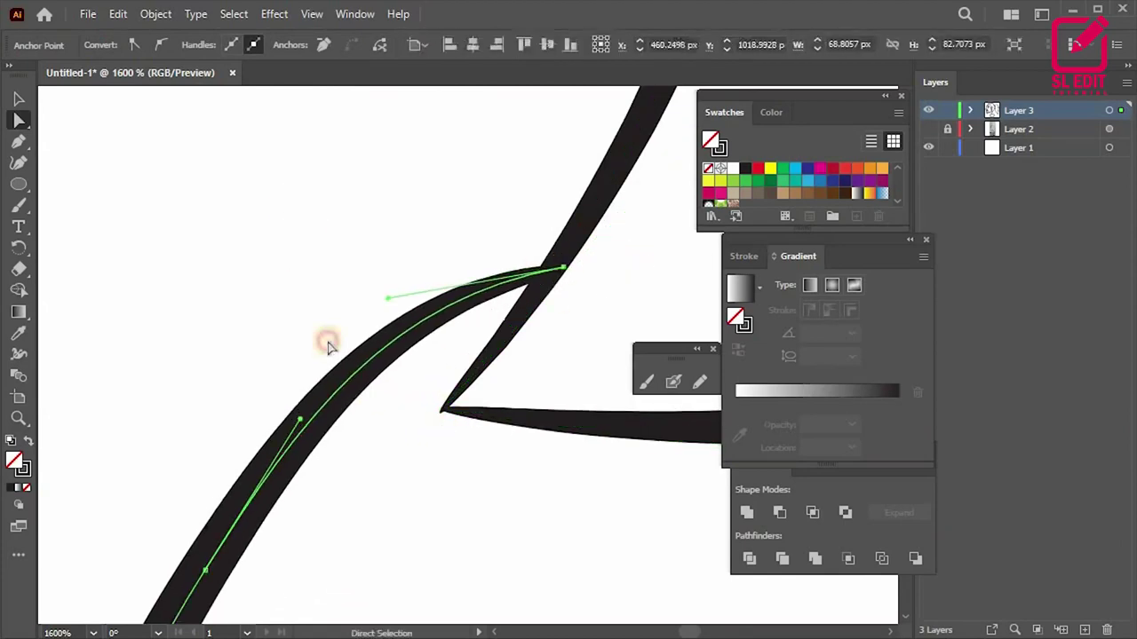
pyautogui.scroll(-5, 444, 452)
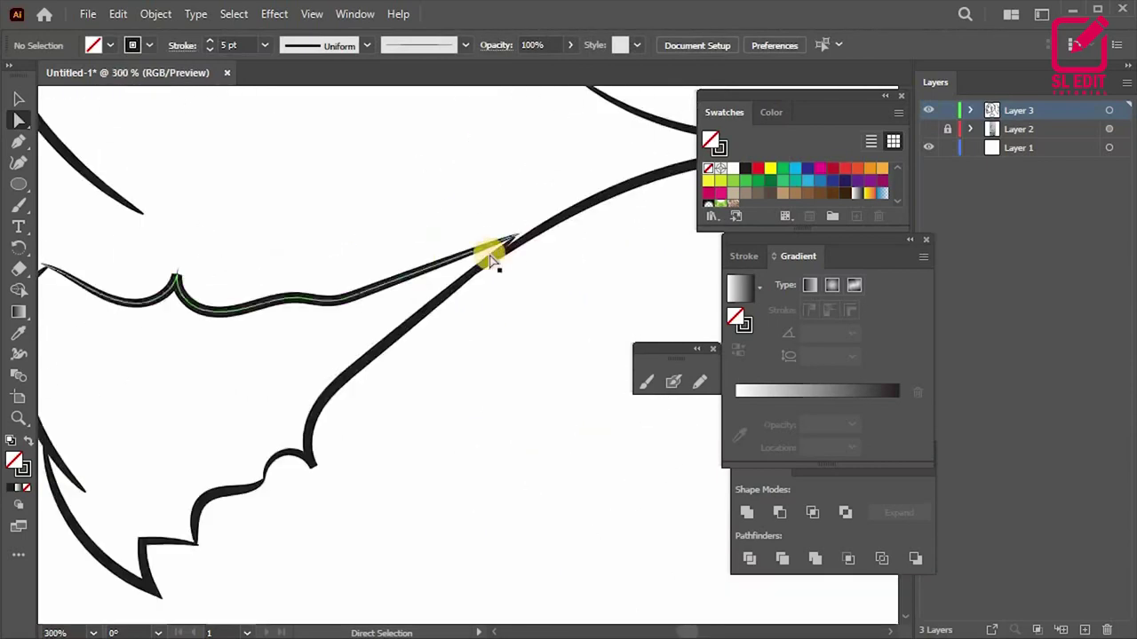
pyautogui.scroll(2, 491, 260)
pyautogui.scroll(2, 535, 222)
pyautogui.moveTo(538, 219); pyautogui.dragTo(554, 210)
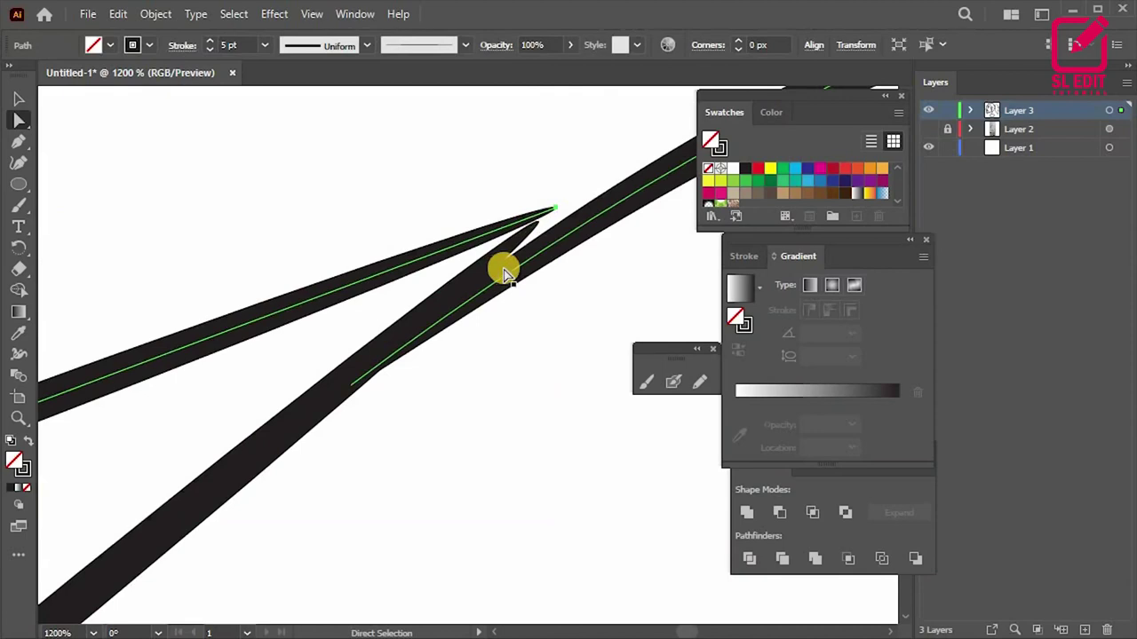
# Step: Round off the path's sharp peak and the stroke's pointed top corner with corner widgets
pyautogui.click(538, 233)
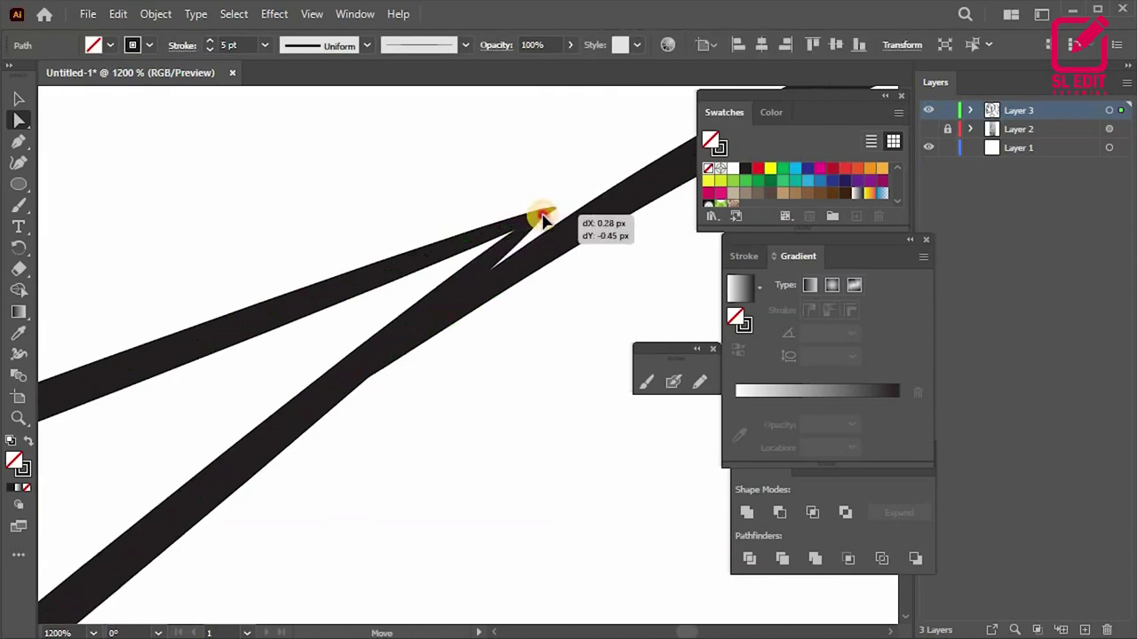
pyautogui.scroll(-3, 538, 373)
pyautogui.scroll(-2, 363, 368)
pyautogui.scroll(6, 377, 349)
pyautogui.click(360, 296)
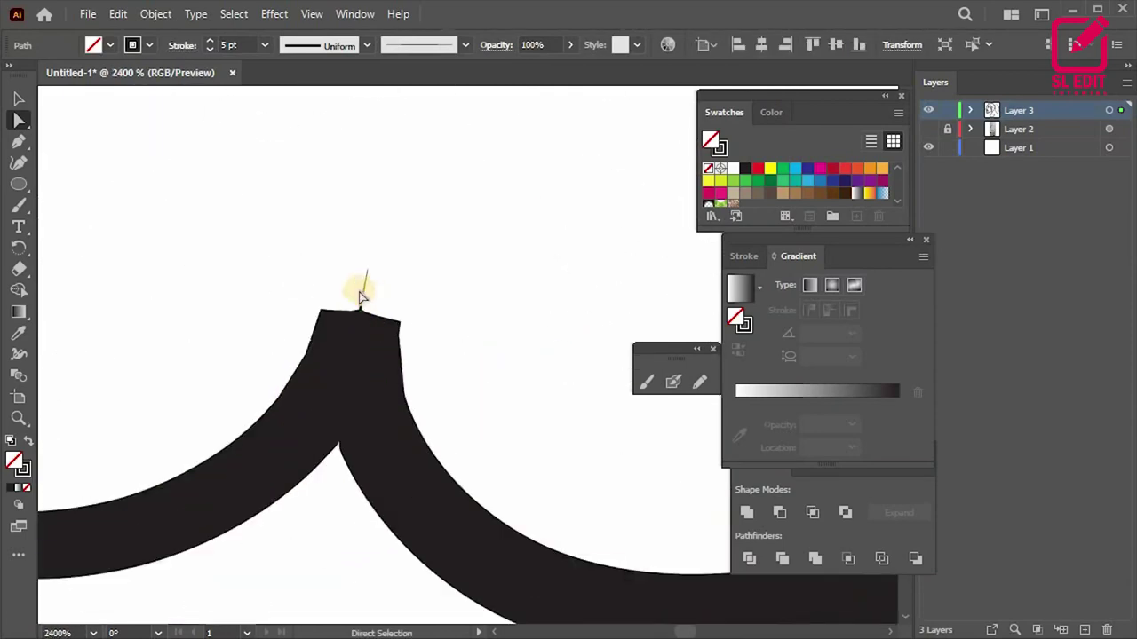
pyautogui.click(365, 306)
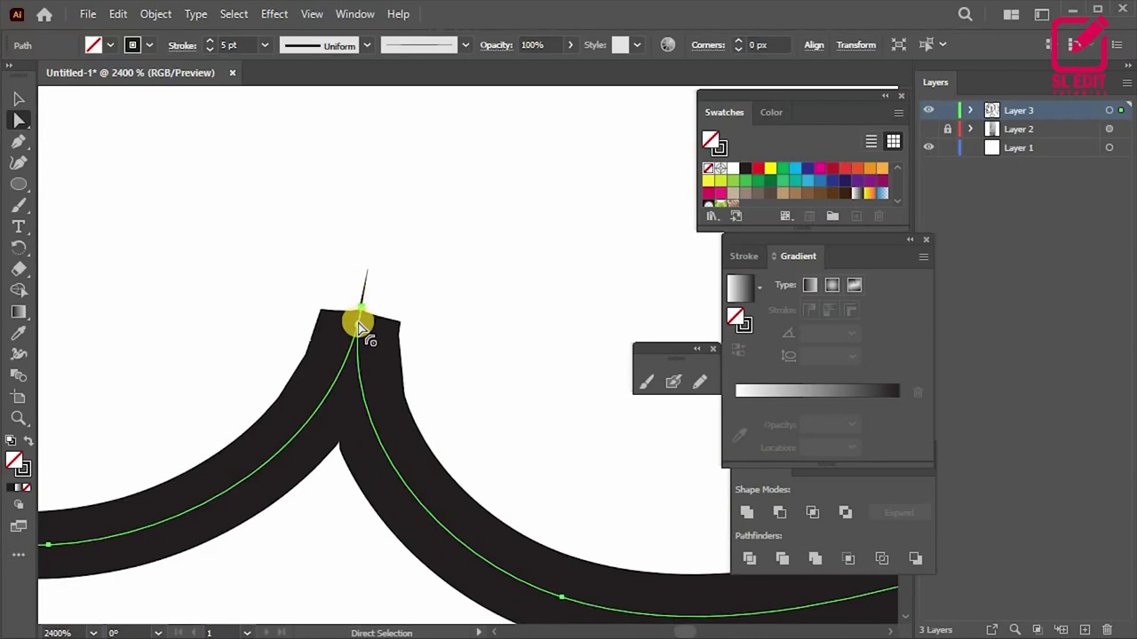
pyautogui.moveTo(360, 326); pyautogui.dragTo(346, 364)
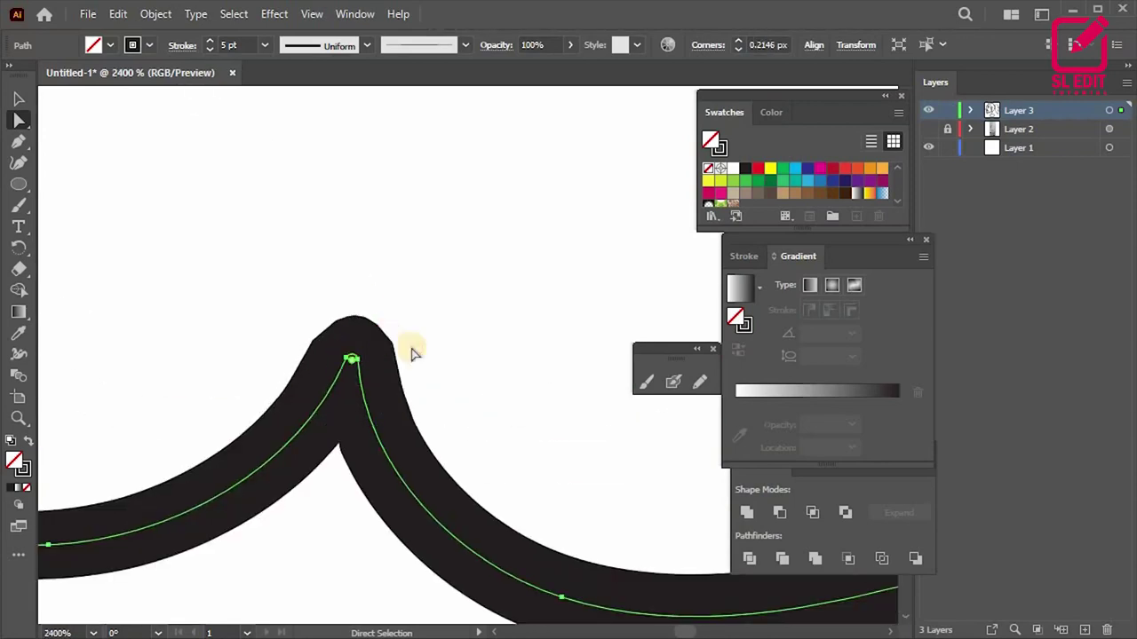
pyautogui.scroll(-5, 385, 329)
pyautogui.scroll(5, 151, 330)
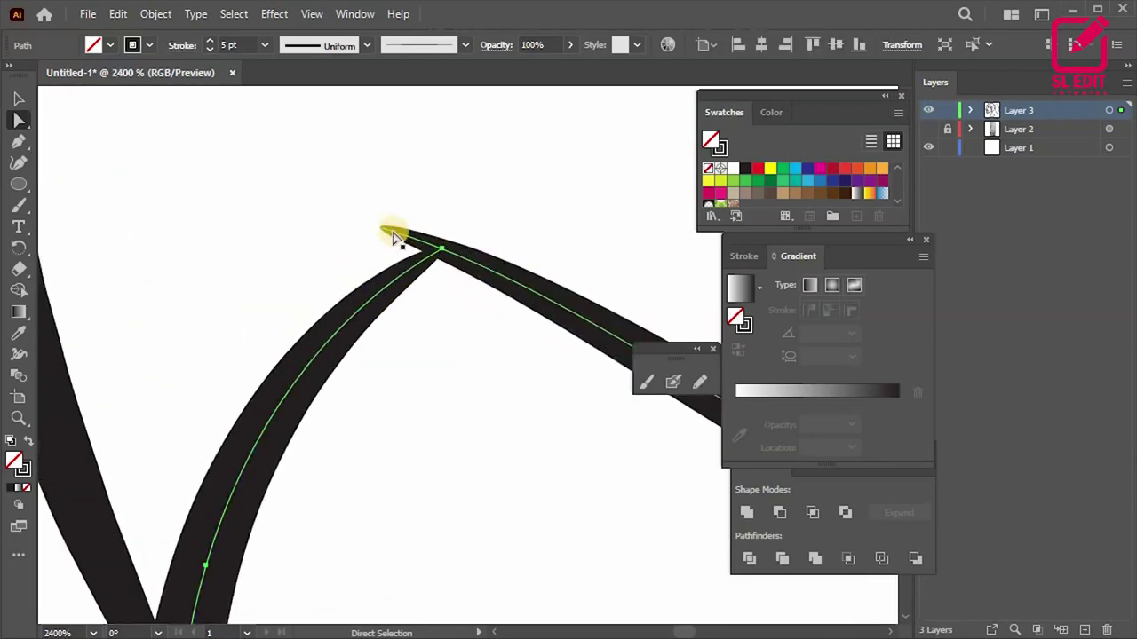
pyautogui.moveTo(395, 236); pyautogui.dragTo(432, 244)
pyautogui.click(452, 393)
# Step: Snap the two lower collar strokes' ends onto the upper strokes' tips
pyautogui.scroll(-5, 406, 326)
pyautogui.scroll(-3, 407, 326)
pyautogui.scroll(5, 343, 317)
pyautogui.scroll(2, 330, 299)
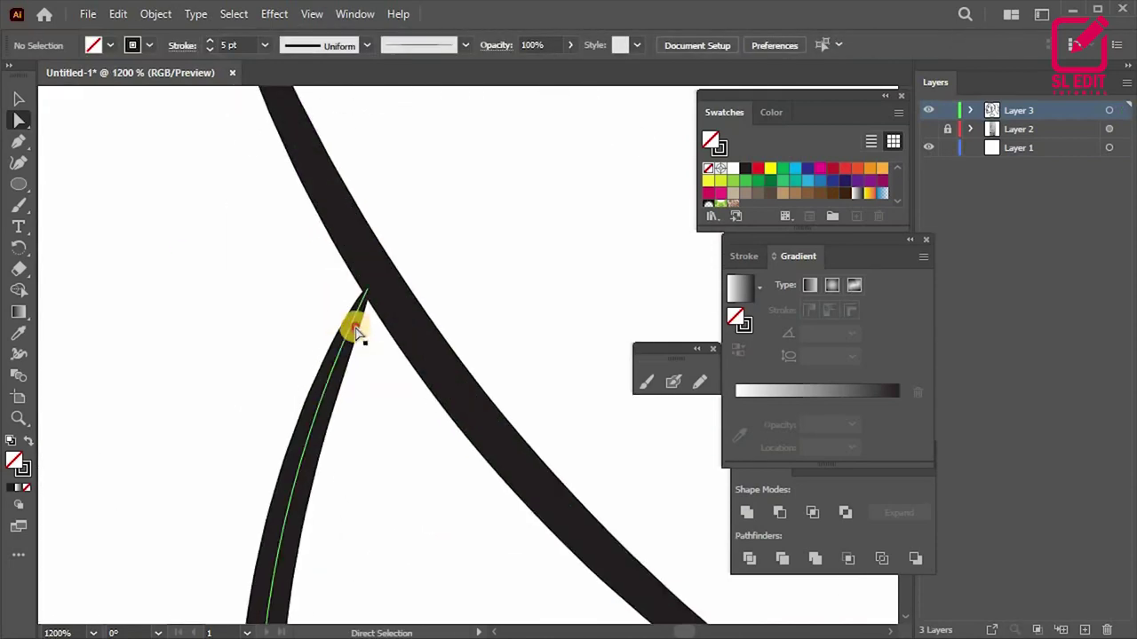
pyautogui.scroll(-3, 356, 333)
pyautogui.scroll(-3, 198, 325)
pyautogui.scroll(2, 380, 500)
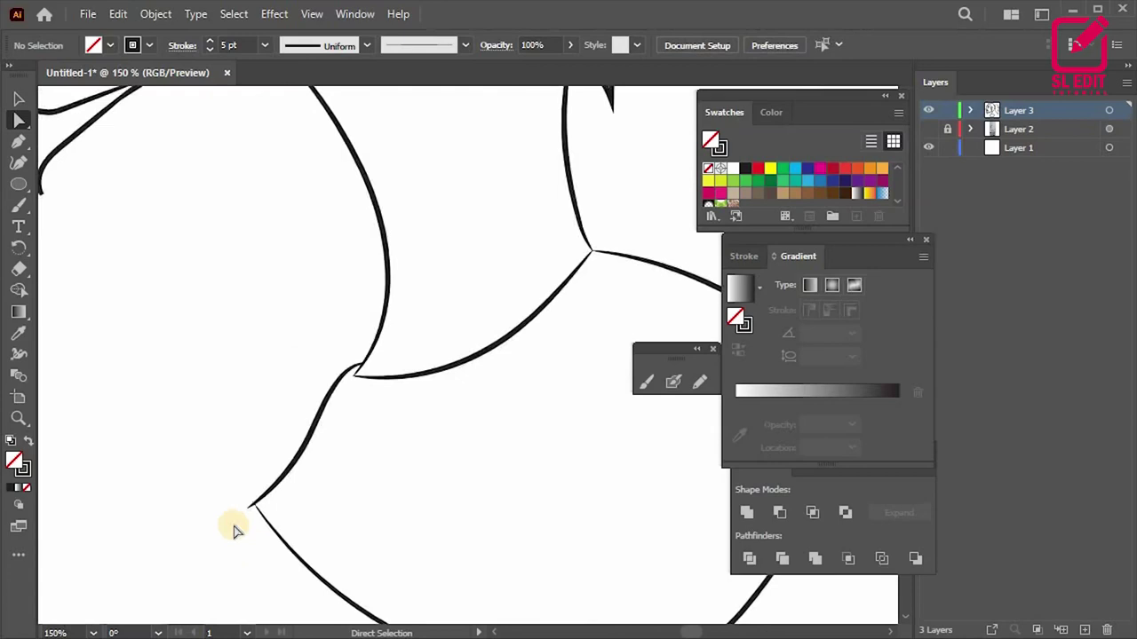
pyautogui.scroll(5, 236, 531)
pyautogui.moveTo(312, 395); pyautogui.dragTo(282, 426)
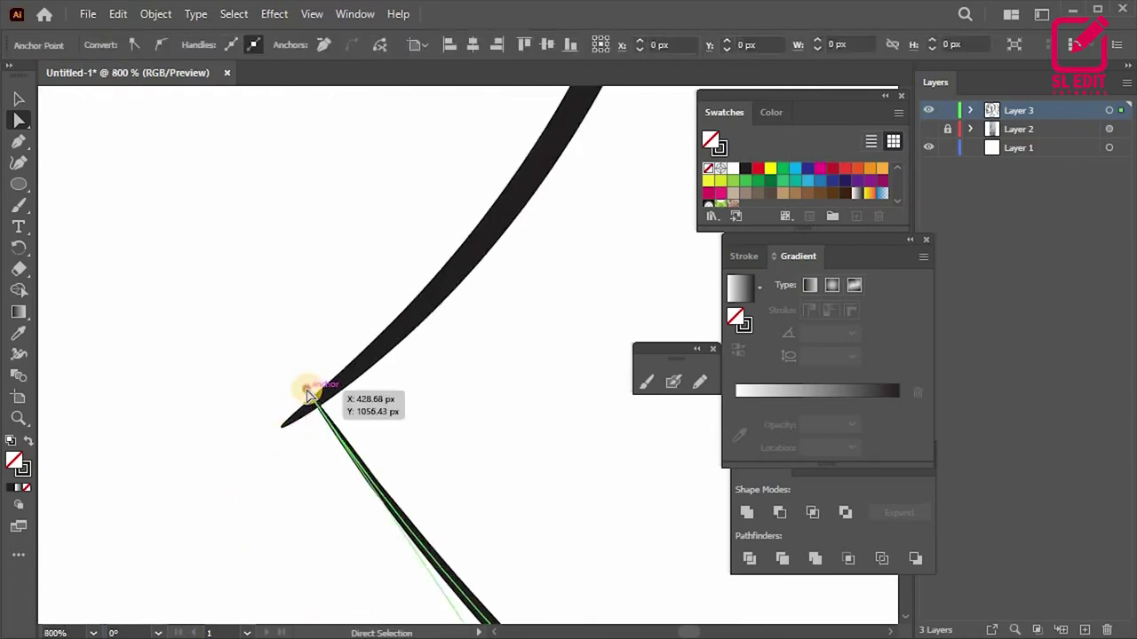
pyautogui.scroll(-5, 214, 461)
pyautogui.scroll(-1, 507, 431)
pyautogui.scroll(5, 541, 335)
pyautogui.moveTo(548, 325); pyautogui.dragTo(586, 365)
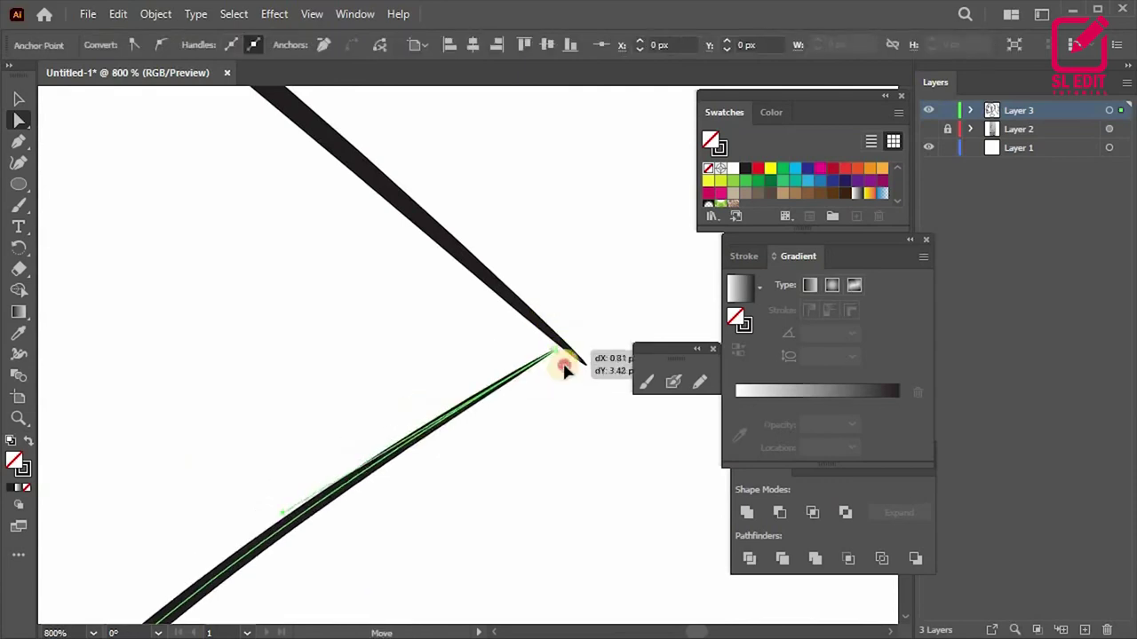
pyautogui.scroll(-4, 548, 450)
pyautogui.scroll(-3, 548, 450)
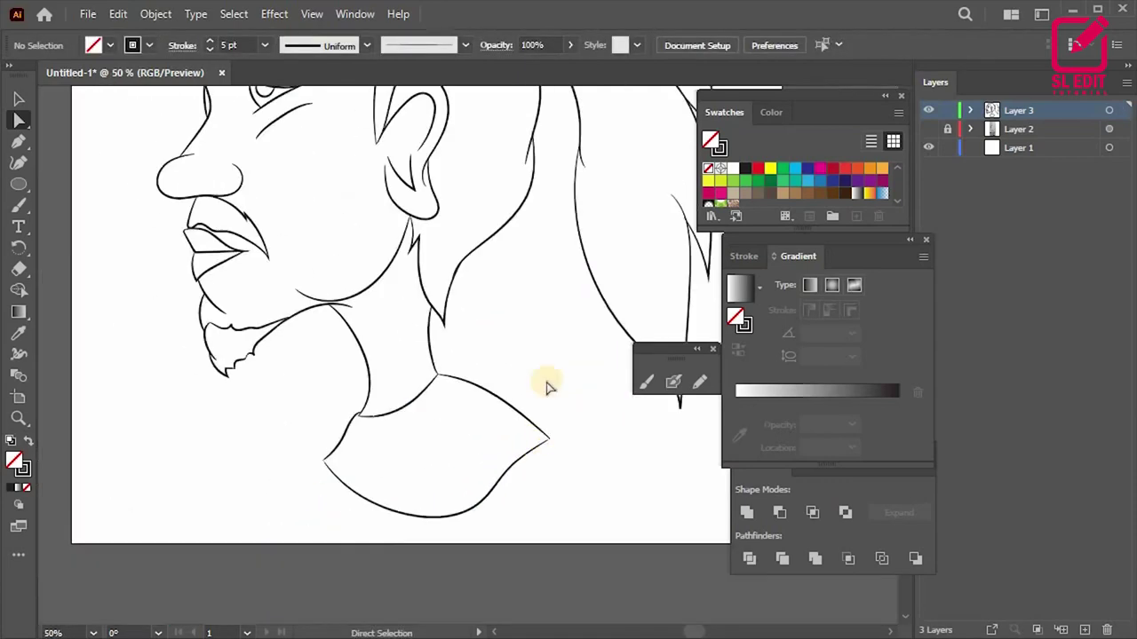
# Step: Pull the upper hair strand's end into place against its neighbouring stroke
pyautogui.scroll(-2, 472, 325)
pyautogui.scroll(6, 503, 223)
pyautogui.scroll(3, 506, 256)
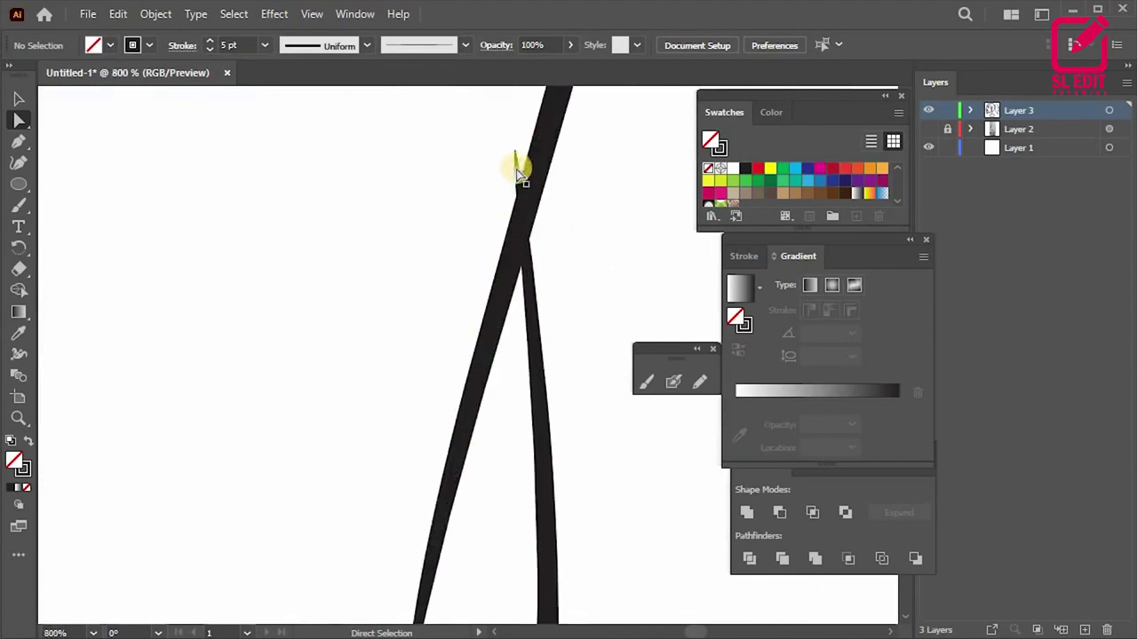
pyautogui.moveTo(519, 167); pyautogui.dragTo(597, 220)
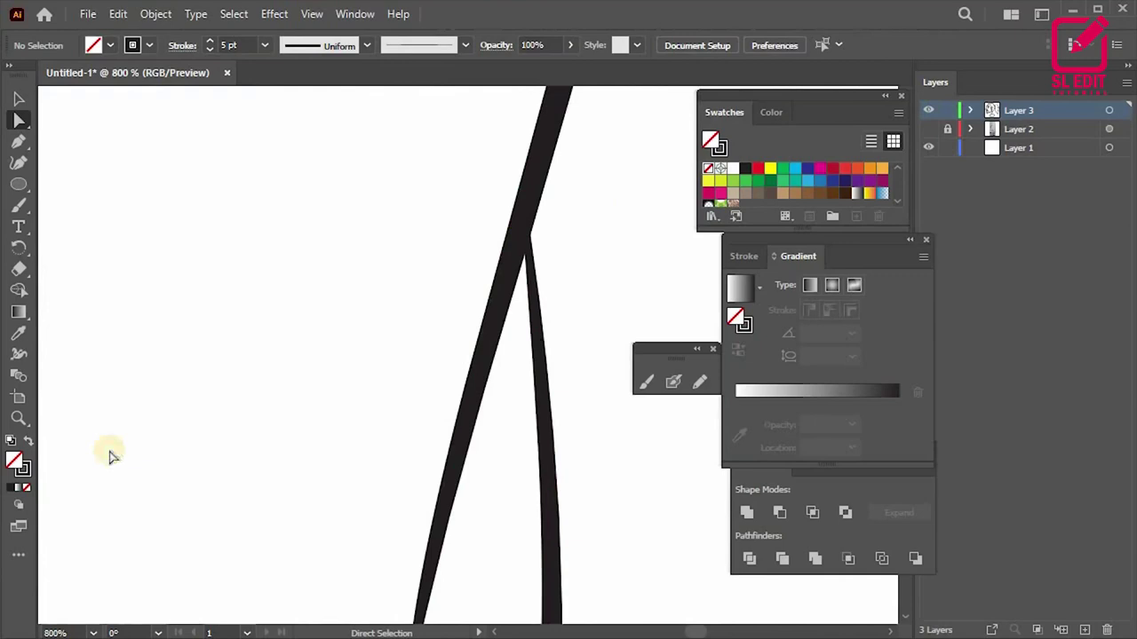
pyautogui.scroll(-2, 106, 497)
pyautogui.scroll(-3, 362, 511)
pyautogui.scroll(4, 360, 515)
pyautogui.scroll(3, 350, 472)
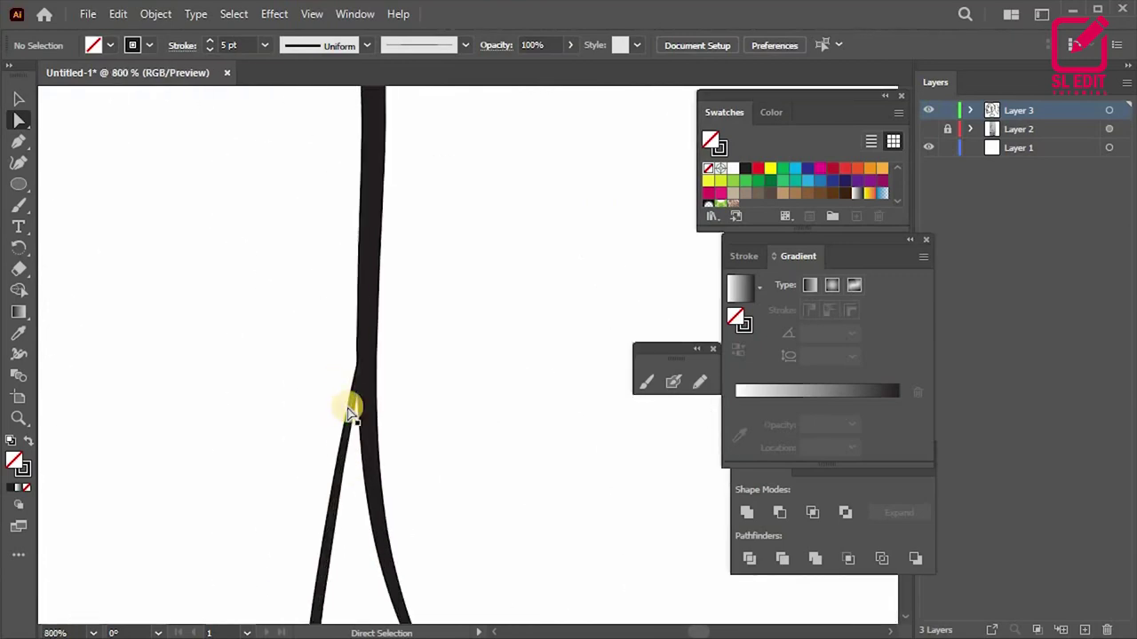
pyautogui.scroll(-3, 351, 410)
pyautogui.scroll(-2, 436, 317)
pyautogui.scroll(-1, 296, 157)
pyautogui.scroll(3, 307, 142)
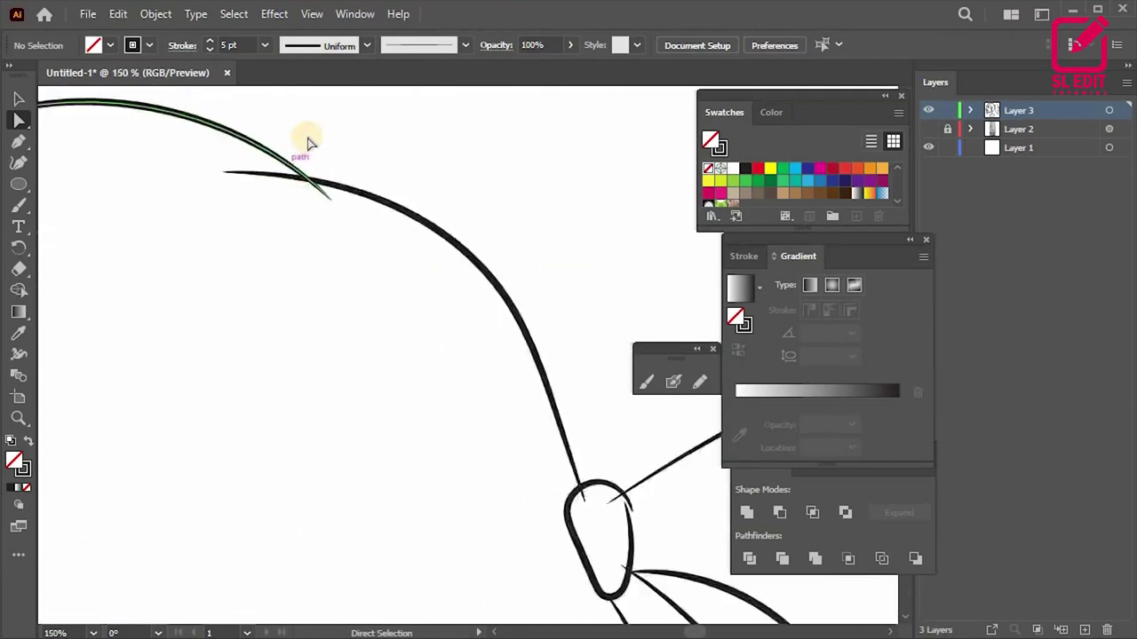
pyautogui.scroll(2, 421, 296)
pyautogui.scroll(-2, 436, 321)
pyautogui.scroll(3, 173, 300)
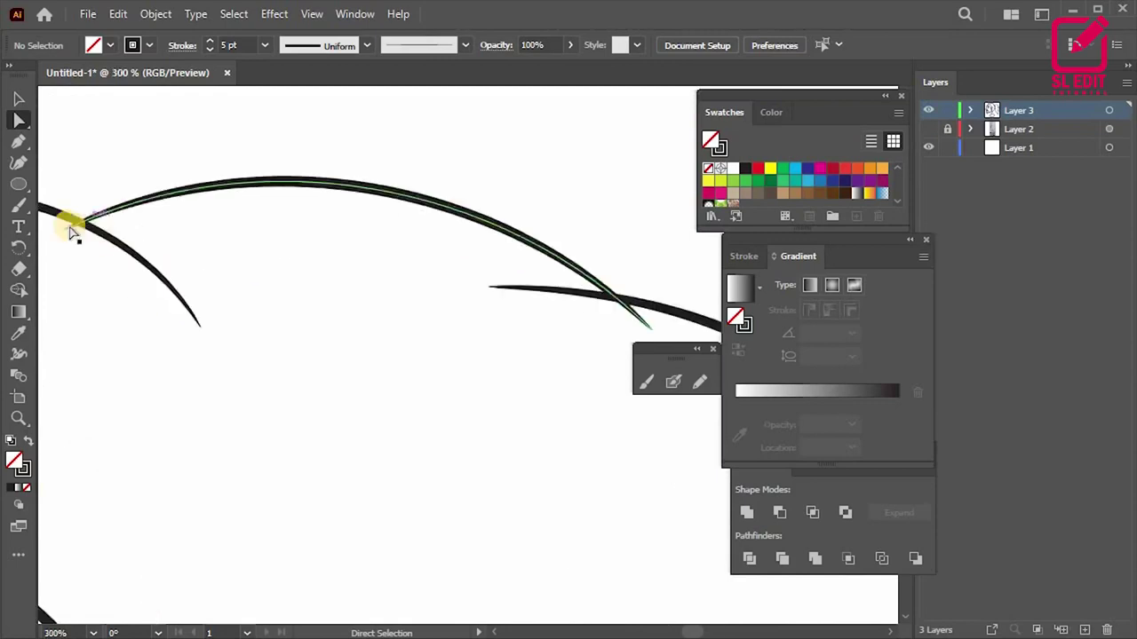
# Step: Move the ponytail's top-stroke anchors so the strands meet neatly
pyautogui.moveTo(62, 223); pyautogui.dragTo(113, 290)
pyautogui.scroll(-3, 444, 325)
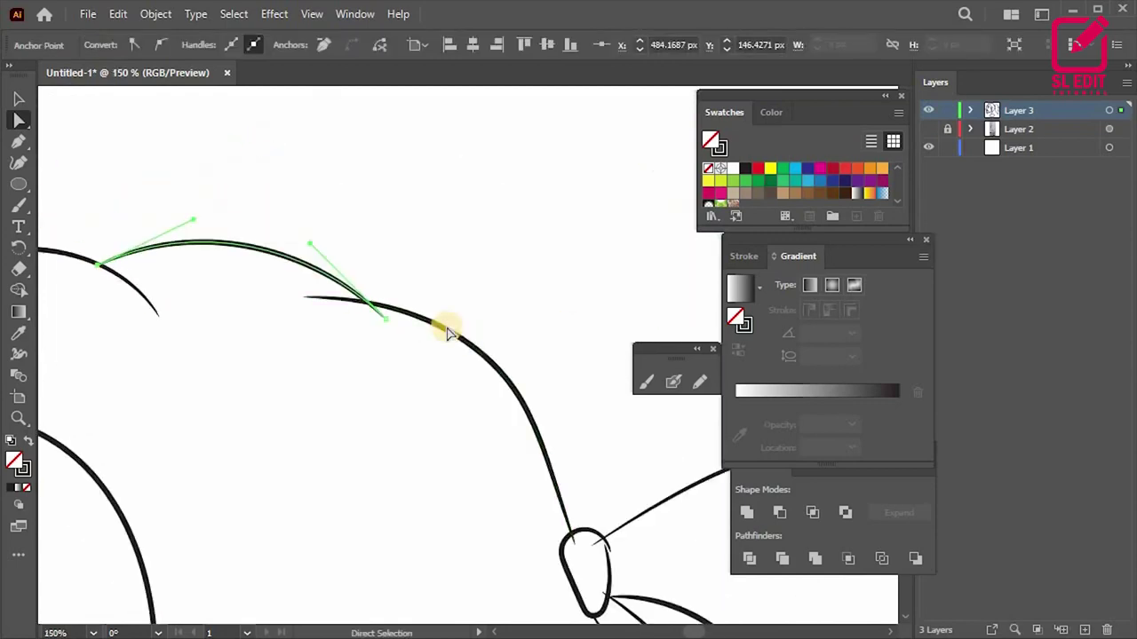
pyautogui.scroll(2, 327, 318)
pyautogui.moveTo(317, 298); pyautogui.dragTo(317, 281)
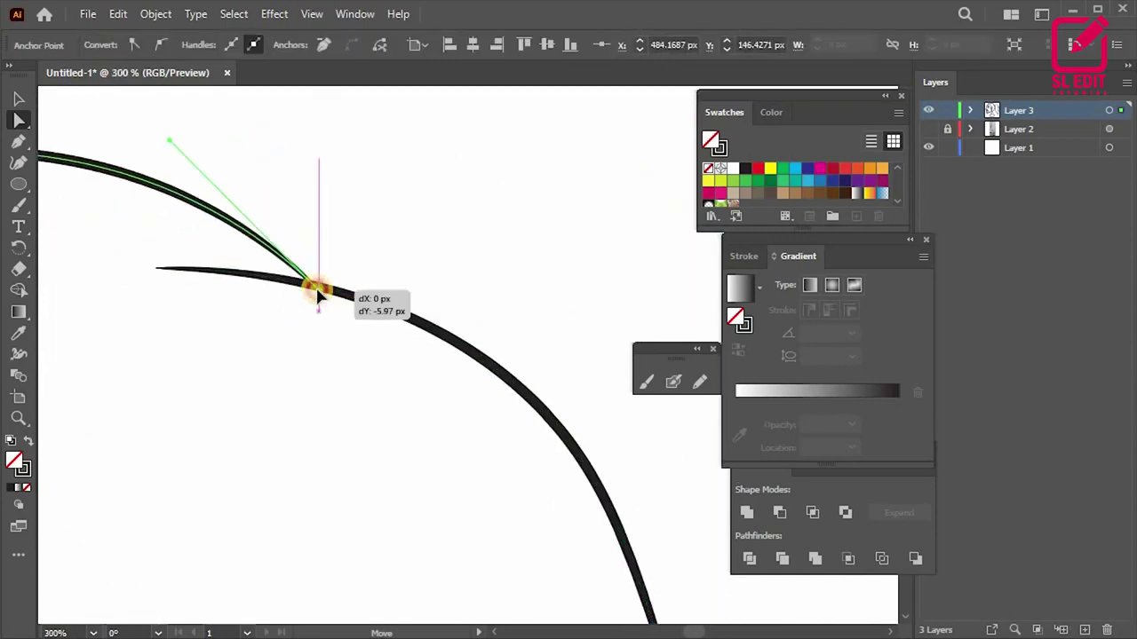
pyautogui.scroll(-4, 363, 380)
pyautogui.scroll(3, 371, 382)
pyautogui.scroll(2, 371, 380)
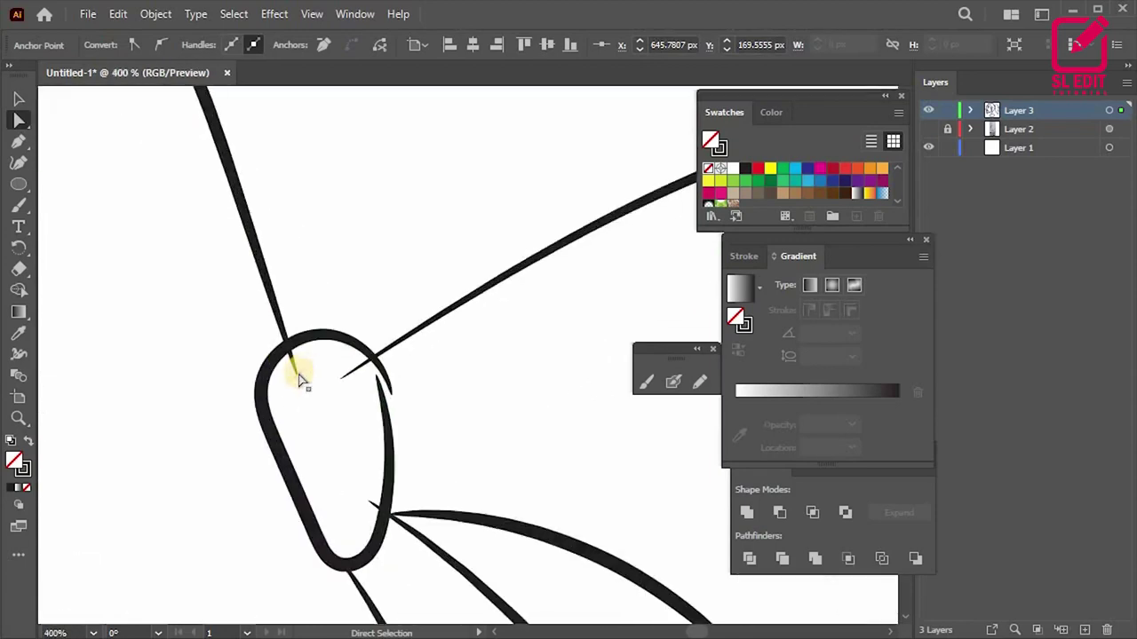
# Step: Reshape both sides of the hair-tie loop and snap the thin line's ends onto it
pyautogui.moveTo(293, 371); pyautogui.dragTo(286, 343)
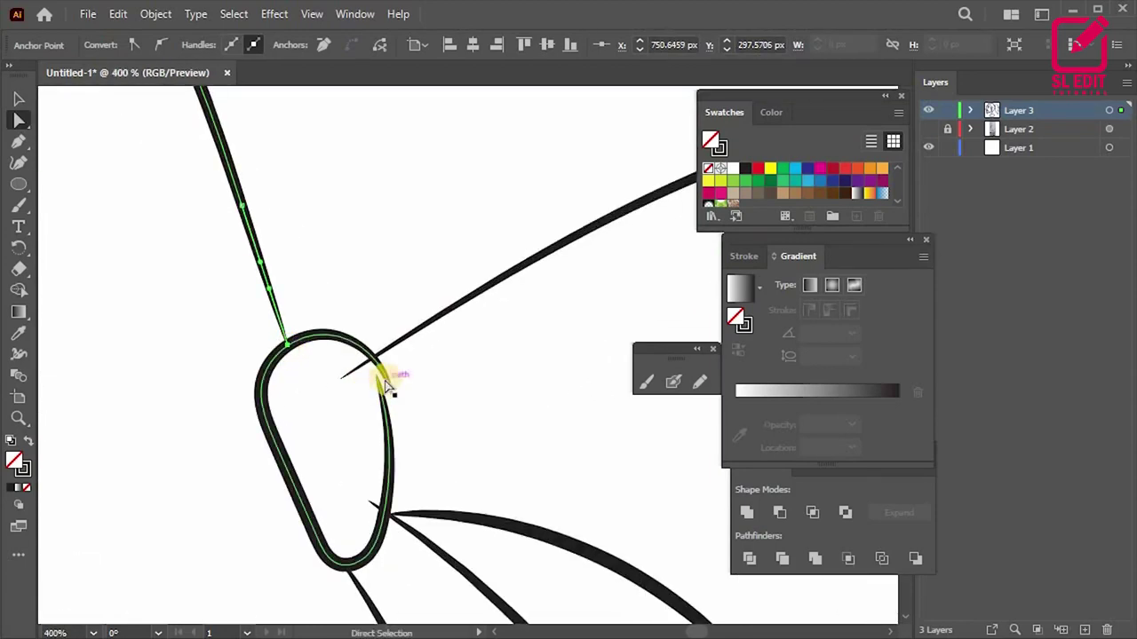
pyautogui.moveTo(391, 385); pyautogui.dragTo(379, 349)
pyautogui.click(347, 387)
pyautogui.scroll(1, 383, 497)
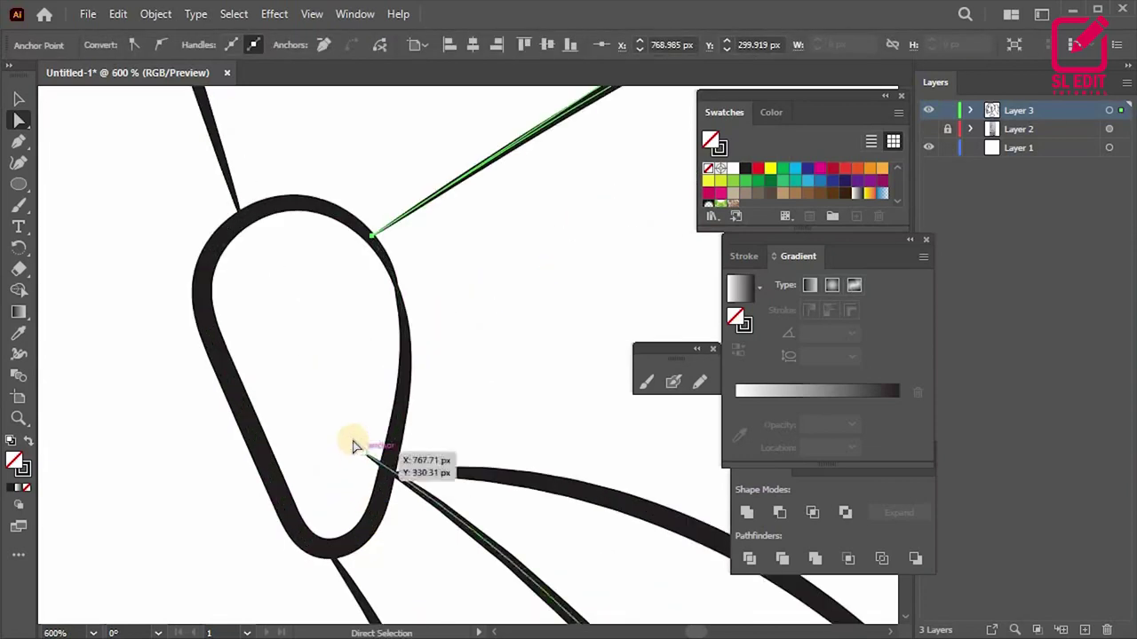
pyautogui.click(364, 447)
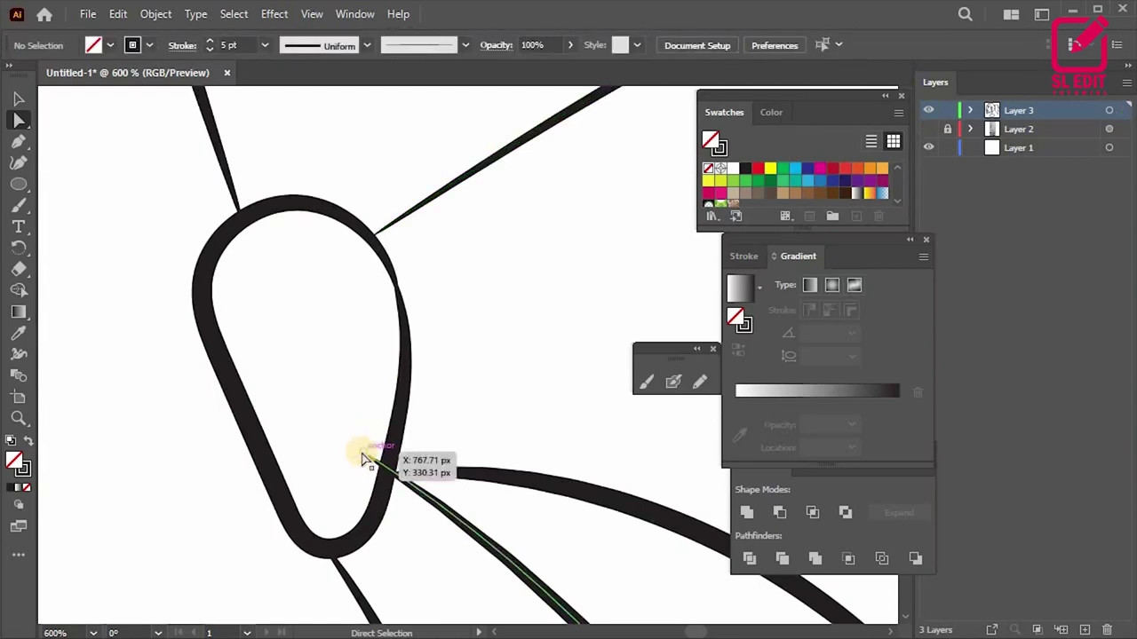
pyautogui.moveTo(364, 459); pyautogui.dragTo(383, 465)
pyautogui.scroll(2, 400, 494)
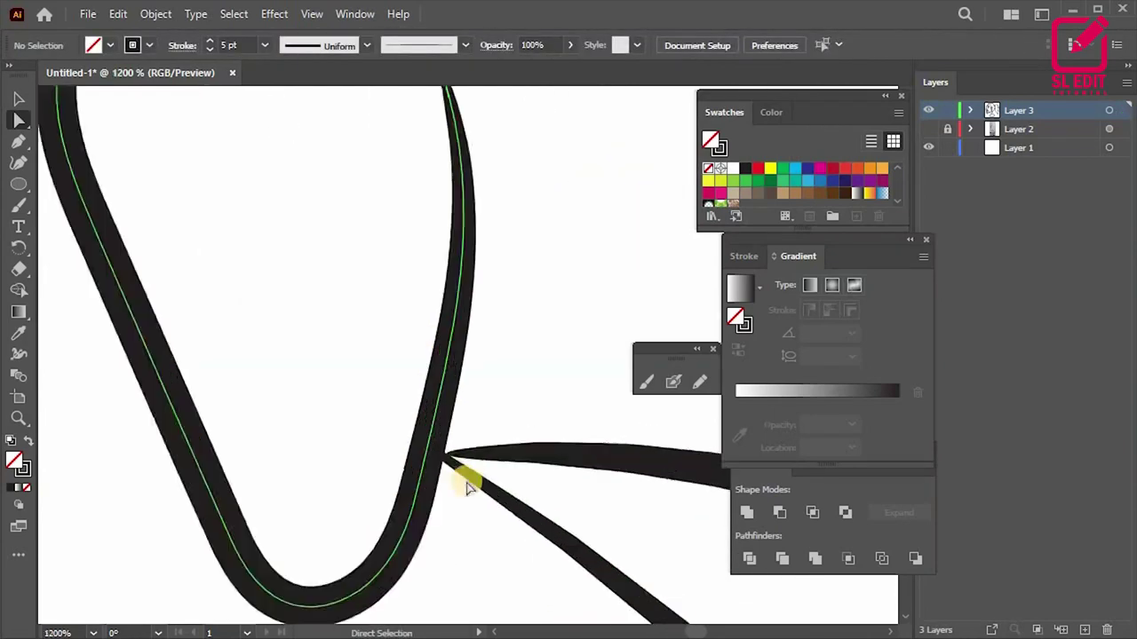
pyautogui.scroll(1, 468, 486)
pyautogui.moveTo(444, 484); pyautogui.dragTo(419, 486)
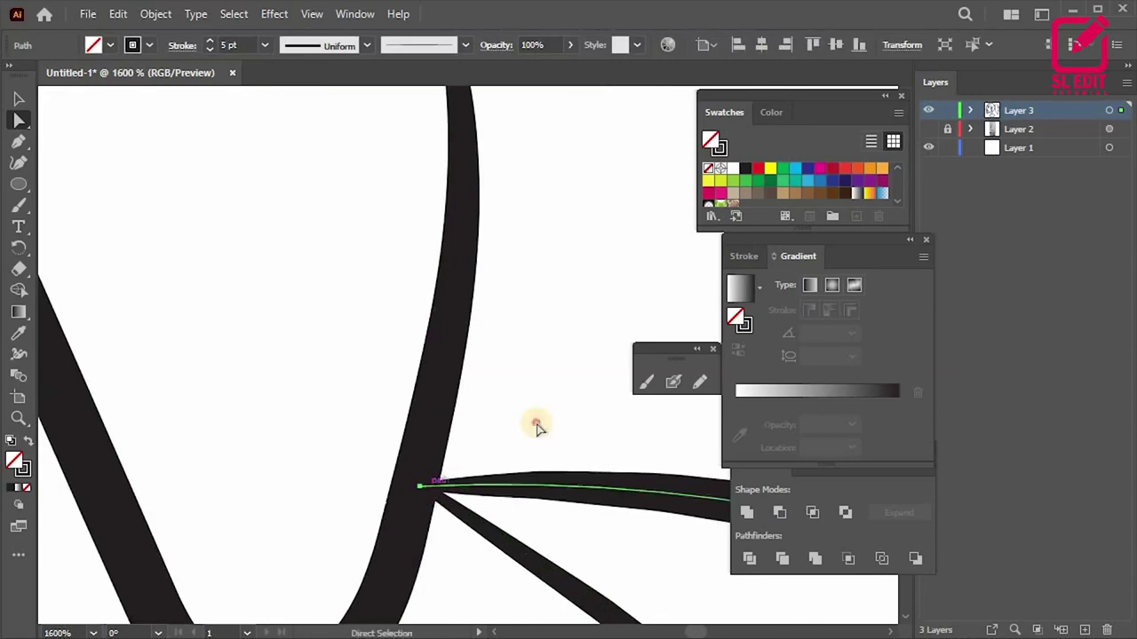
pyautogui.click(537, 429)
# Step: Tuck the remaining hair strand ends into their adjoining strokes
pyautogui.scroll(-6, 325, 400)
pyautogui.scroll(-4, 350, 393)
pyautogui.scroll(5, 368, 418)
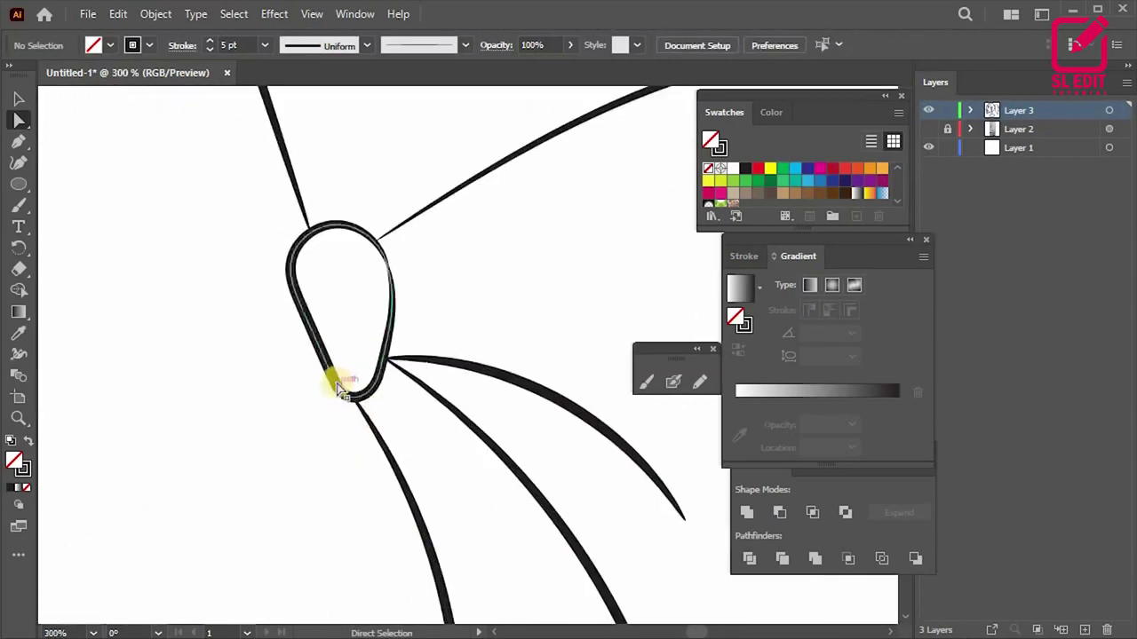
pyautogui.scroll(-5, 447, 444)
pyautogui.scroll(5, 380, 375)
pyautogui.scroll(-1, 152, 233)
pyautogui.scroll(1, 233, 258)
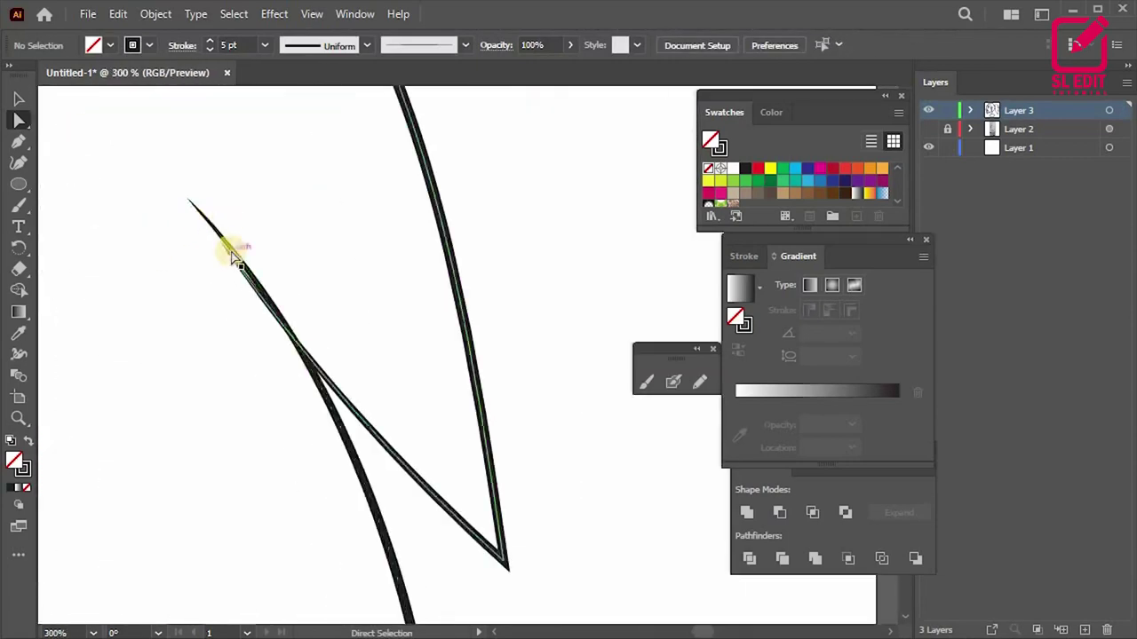
pyautogui.moveTo(223, 246); pyautogui.dragTo(226, 242)
pyautogui.scroll(-2, 373, 272)
pyautogui.scroll(2, 325, 432)
pyautogui.scroll(3, 311, 394)
pyautogui.moveTo(311, 394); pyautogui.dragTo(325, 393)
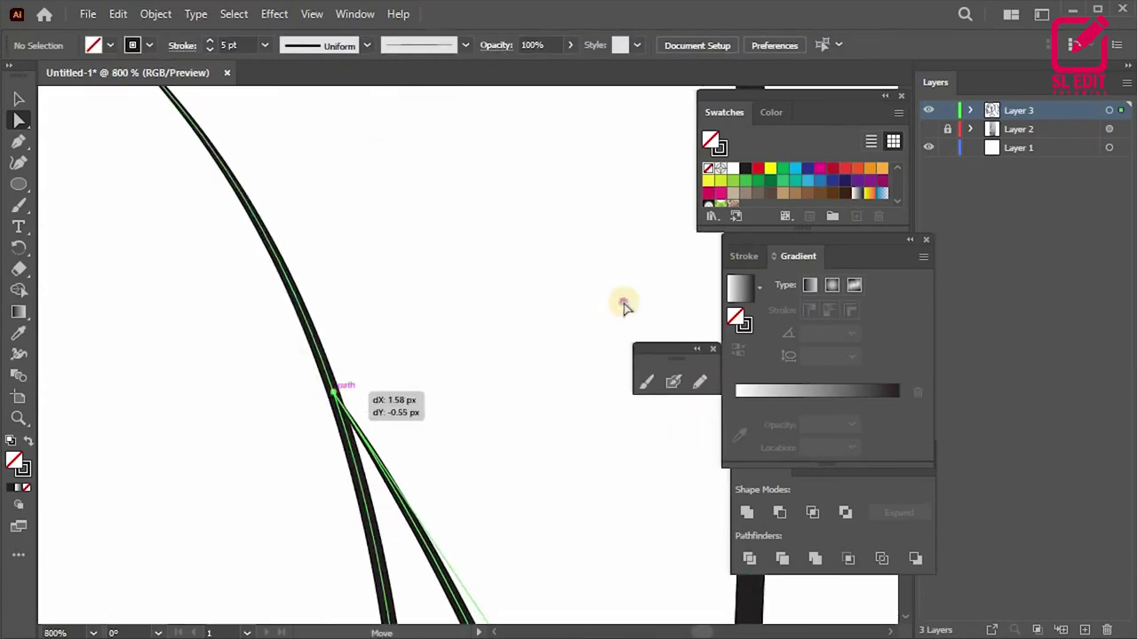
# Step: Review the tidied hair strokes and select all artwork on Layer 3
pyautogui.scroll(-4, 368, 284)
pyautogui.scroll(-3, 348, 562)
pyautogui.scroll(-1, 348, 561)
pyautogui.scroll(5, 223, 363)
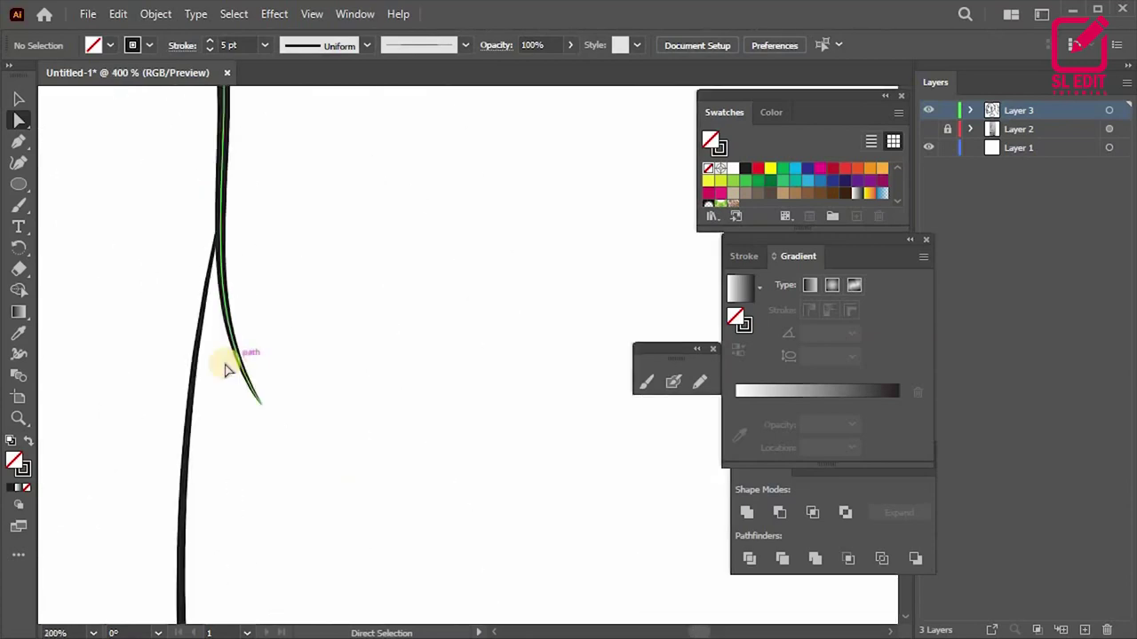
pyautogui.scroll(-5, 195, 355)
pyautogui.scroll(-3, 349, 327)
pyautogui.scroll(5, 368, 373)
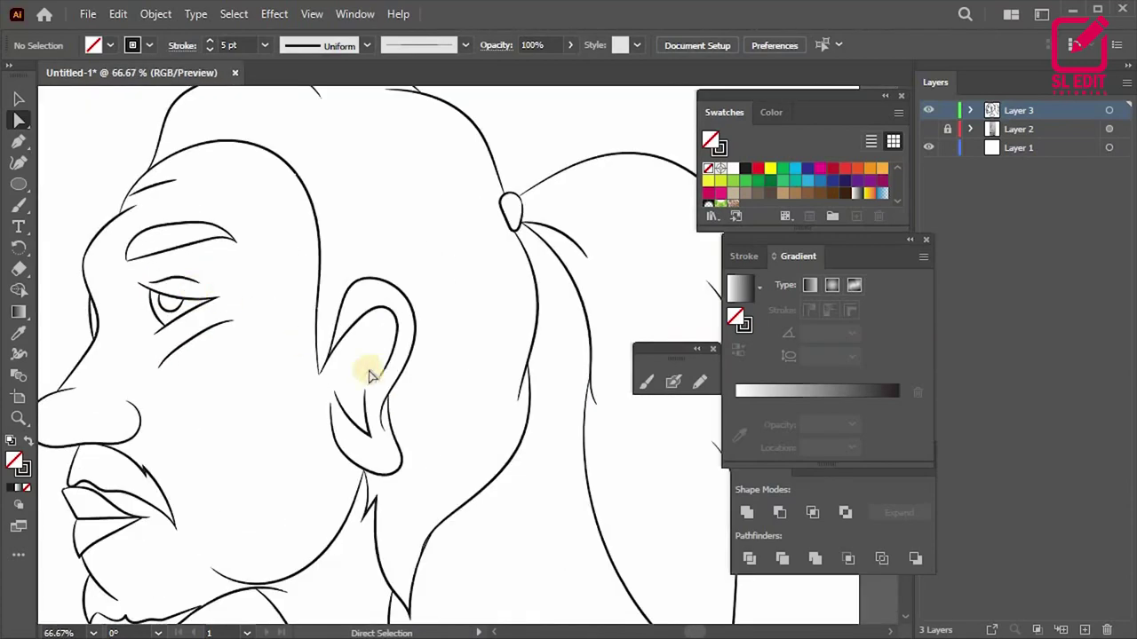
pyautogui.scroll(-4, 431, 329)
pyautogui.scroll(2, 382, 381)
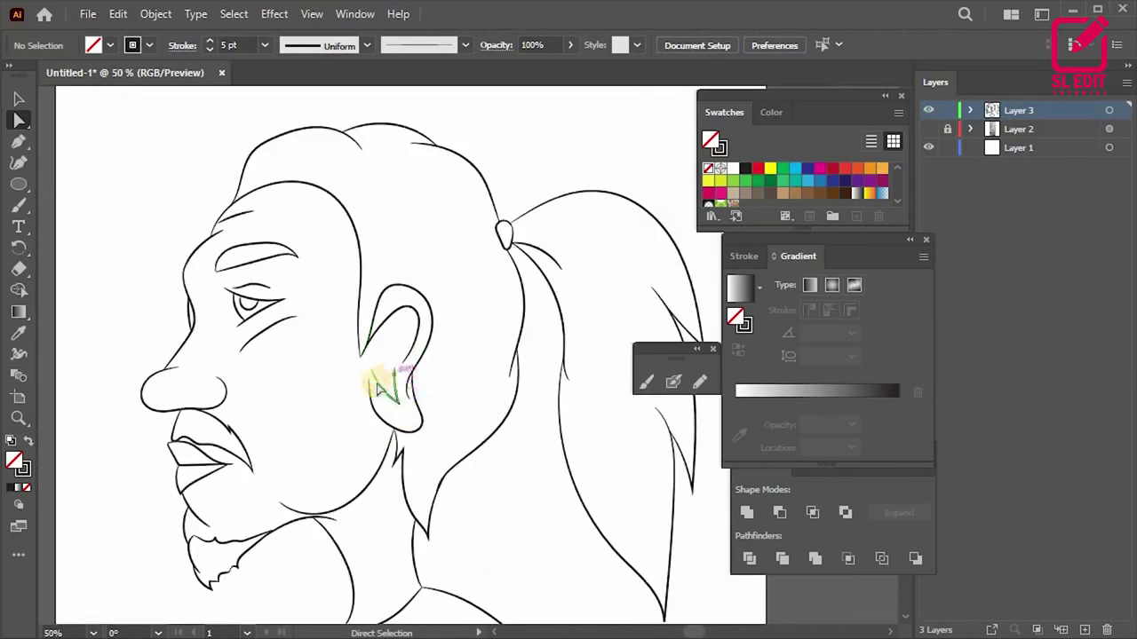
pyautogui.scroll(3, 337, 399)
pyautogui.scroll(1, 343, 399)
pyautogui.scroll(-6, 342, 398)
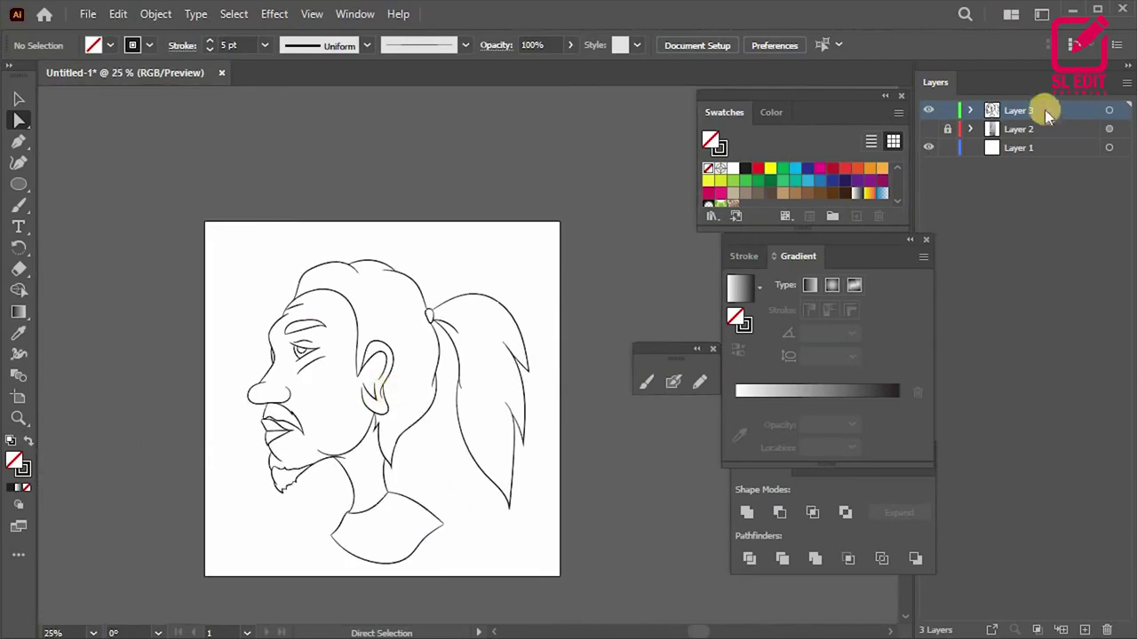
pyautogui.click(1109, 116)
# Step: Expand the strokes into merged black-filled shapes, then duplicate Layer 3 as 'Layer 3 copy'
pyautogui.scroll(2, 347, 332)
pyautogui.scroll(-2, 307, 347)
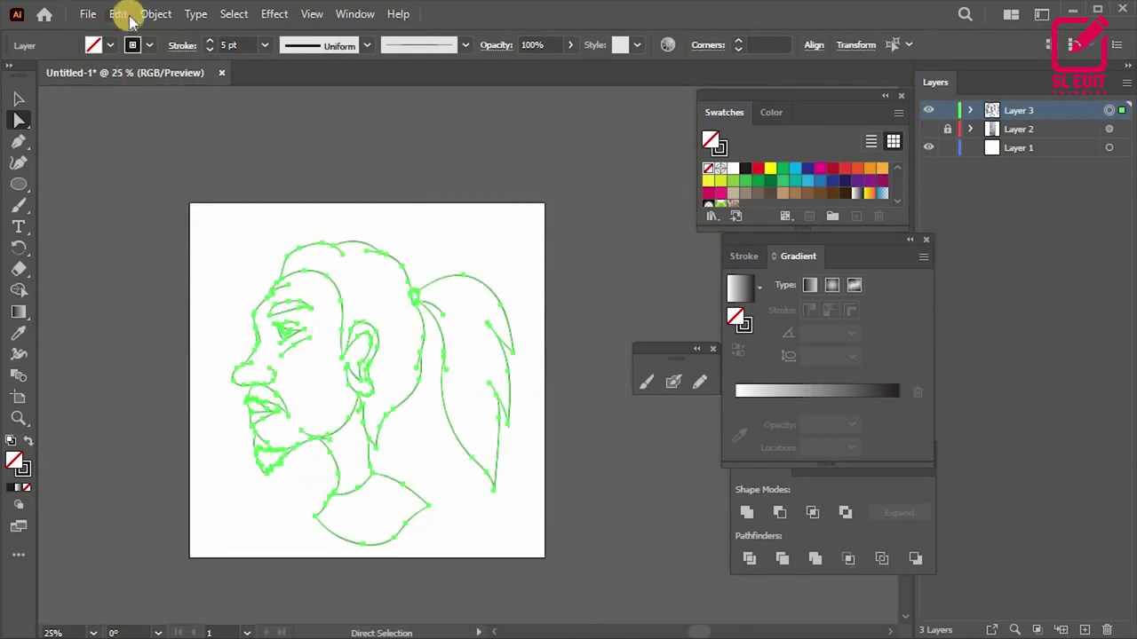
pyautogui.click(118, 13)
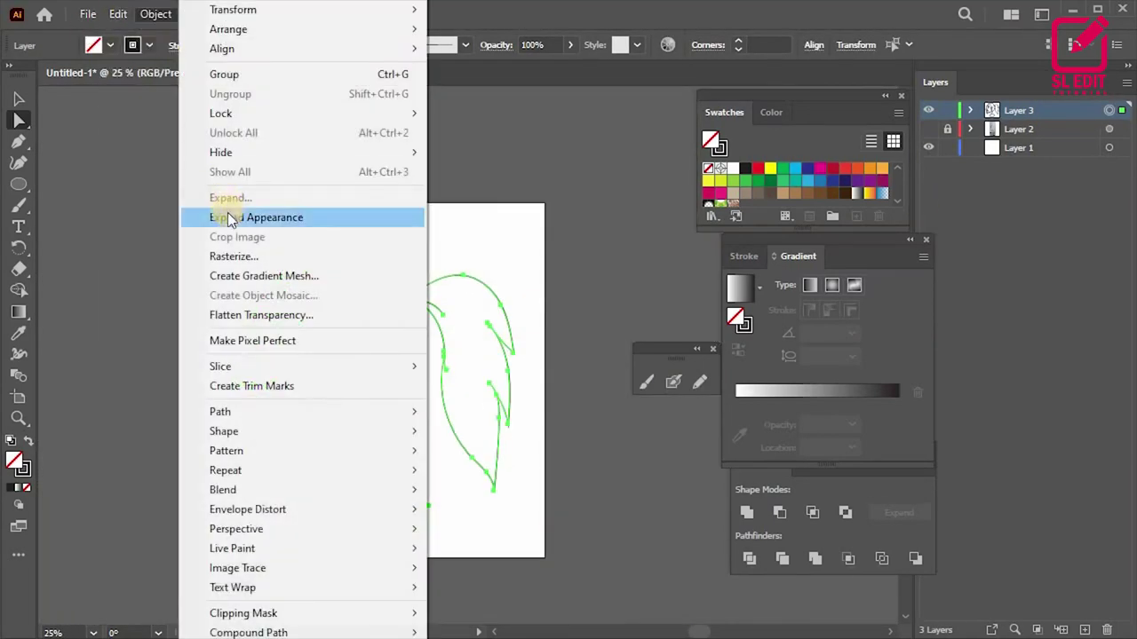
pyautogui.click(187, 217)
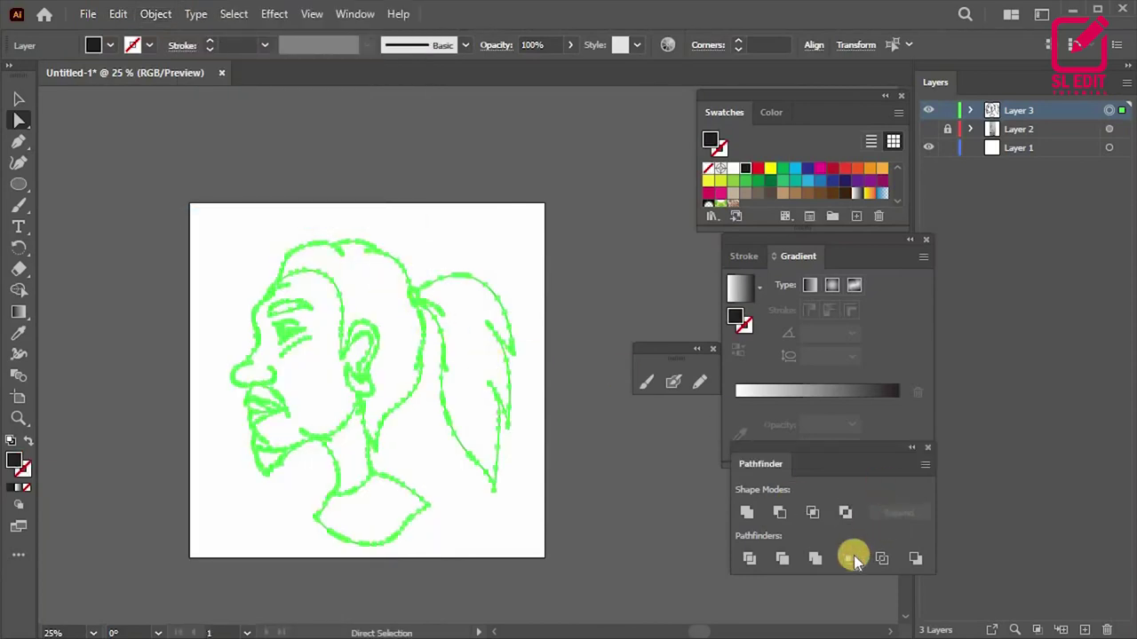
pyautogui.click(821, 559)
pyautogui.click(586, 460)
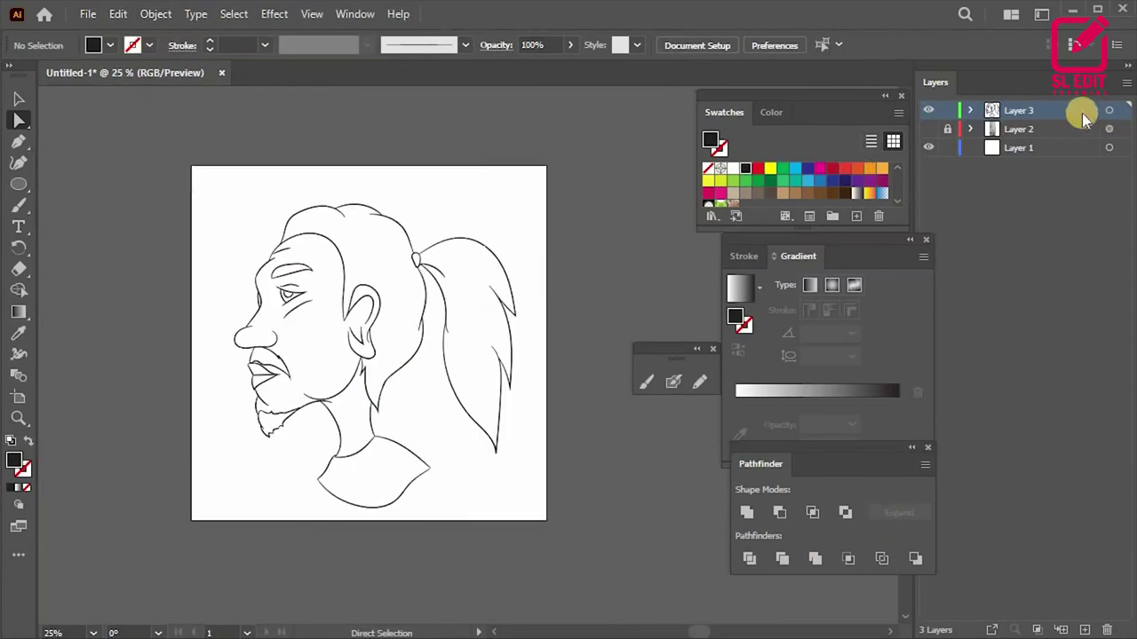
pyautogui.click(1093, 451)
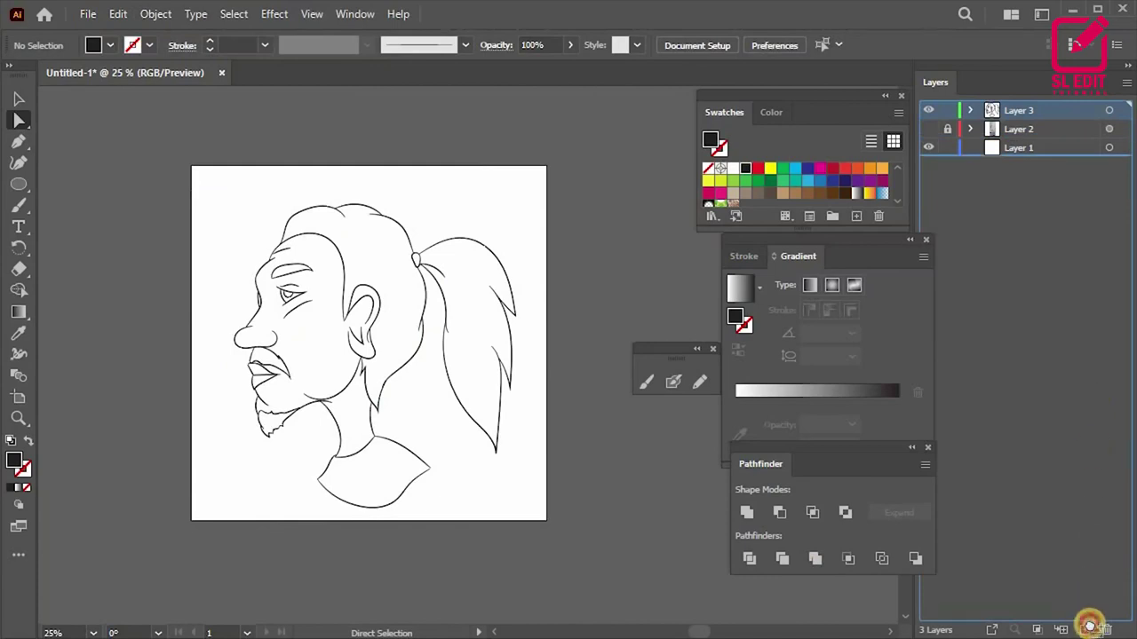
pyautogui.moveTo(1004, 110); pyautogui.dragTo(1002, 142)
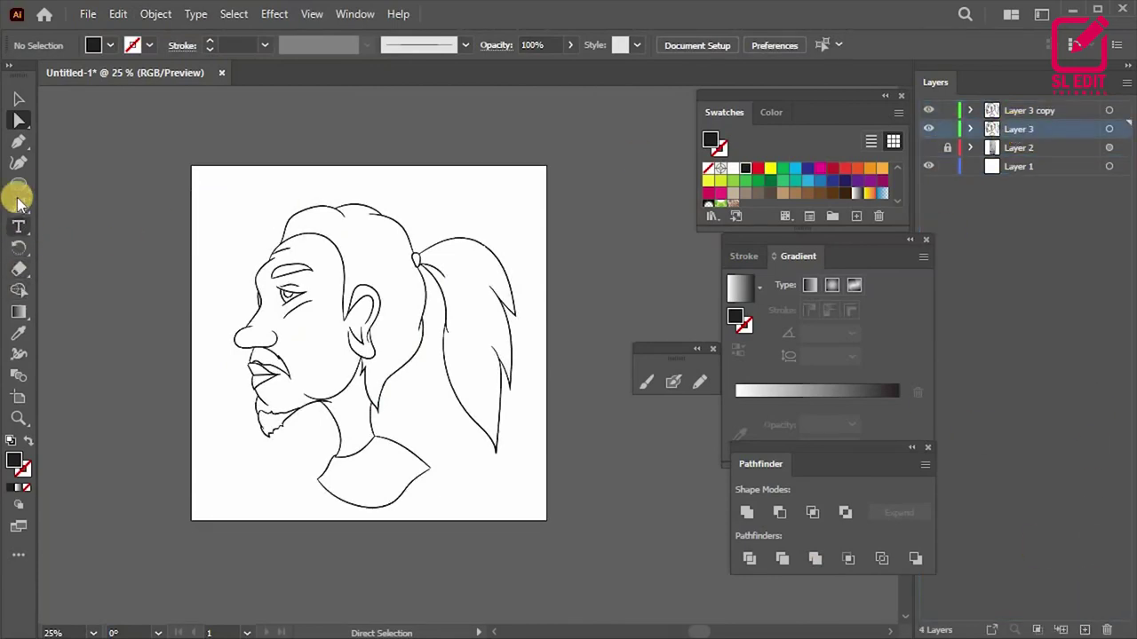
# Step: Draw a rectangle over the whole drawing and try taupe, tan and brown fills on it
pyautogui.click(98, 183)
pyautogui.moveTo(211, 184)
pyautogui.mouseDown()
pyautogui.moveTo(503, 512)
pyautogui.moveTo(521, 516)
pyautogui.mouseUp()
pyautogui.click(759, 194)
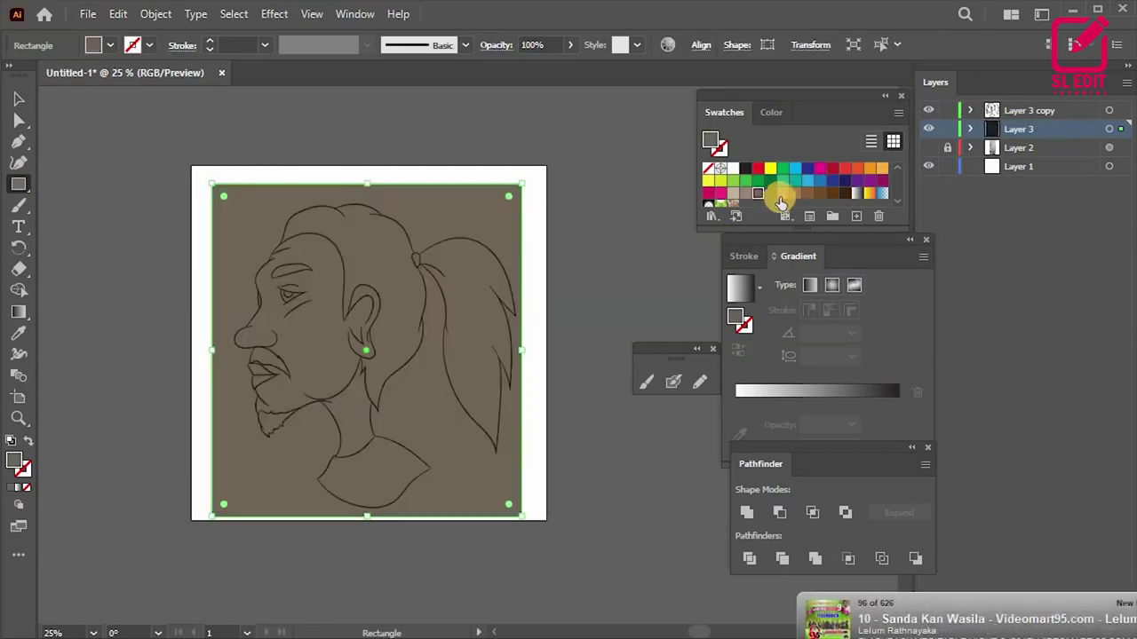
pyautogui.click(783, 196)
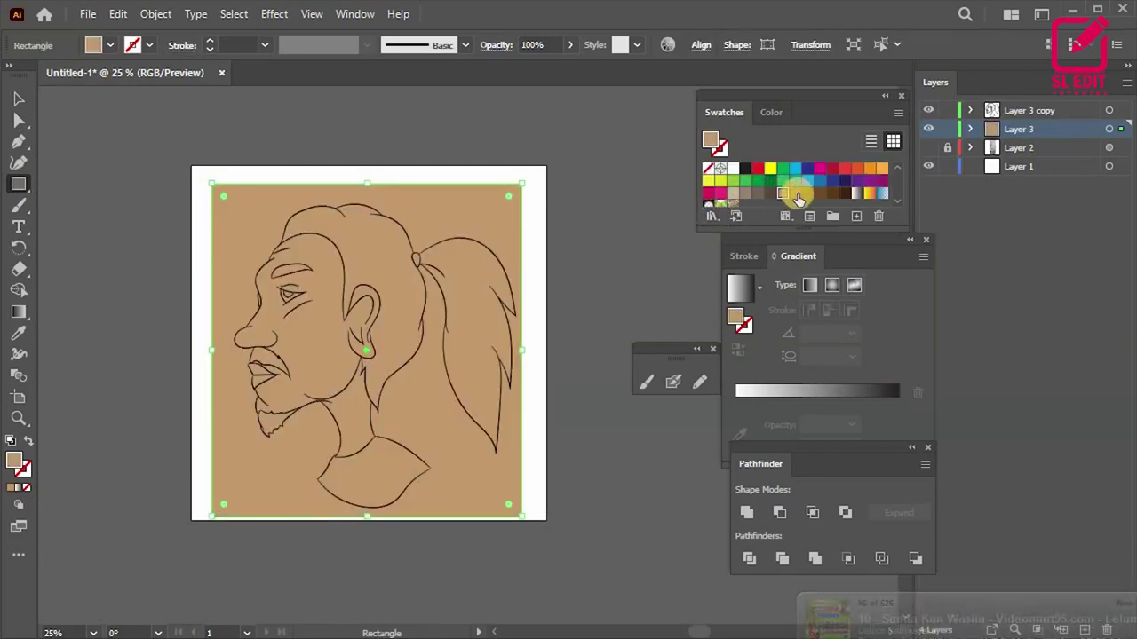
pyautogui.click(792, 193)
pyautogui.click(786, 195)
pyautogui.click(782, 196)
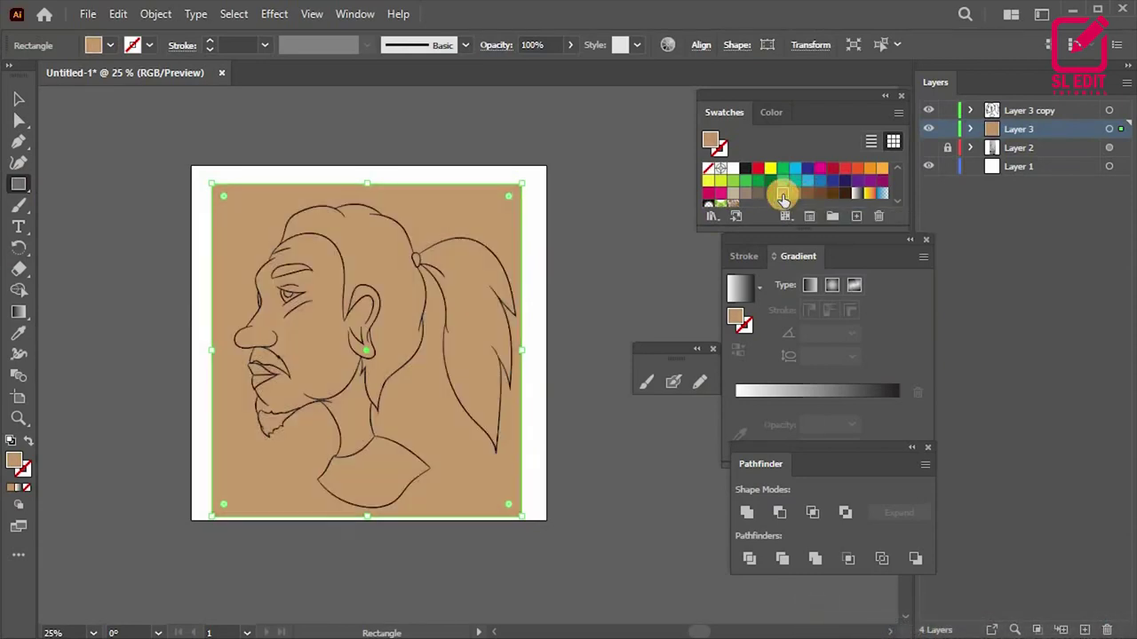
# Step: Set the rectangle's fill to light tan EFBB86 in the Color Picker
pyautogui.hotkey('ctrl', '+')
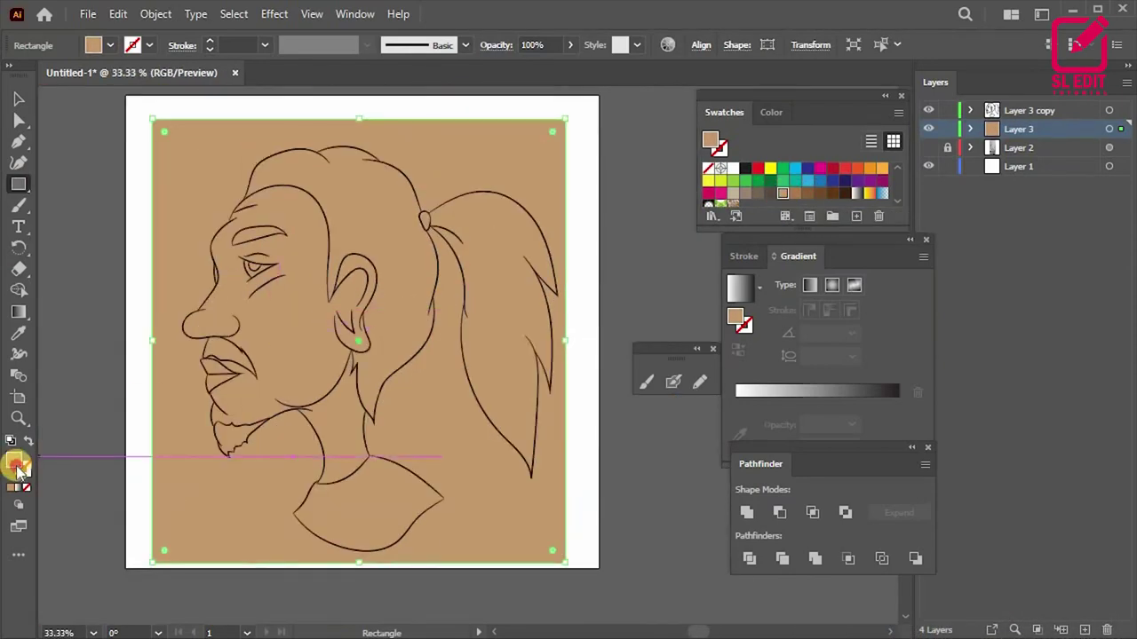
pyautogui.doubleClick(16, 463)
pyautogui.moveTo(808, 334)
pyautogui.mouseDown()
pyautogui.moveTo(816, 320)
pyautogui.moveTo(798, 306)
pyautogui.mouseUp()
pyautogui.click(1087, 303)
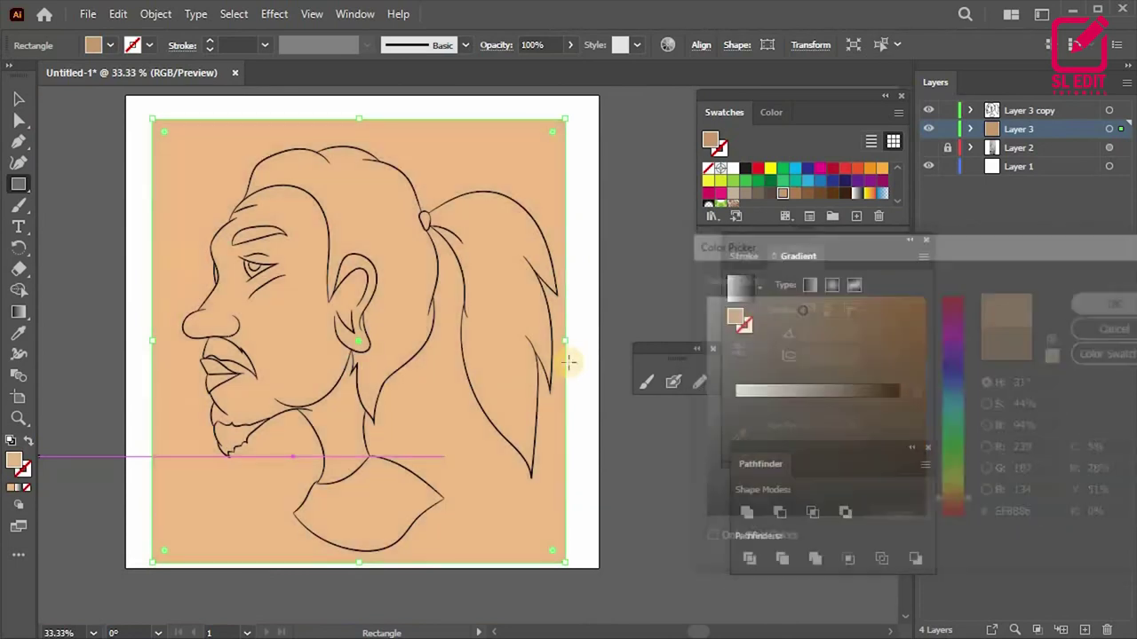
pyautogui.click(95, 255)
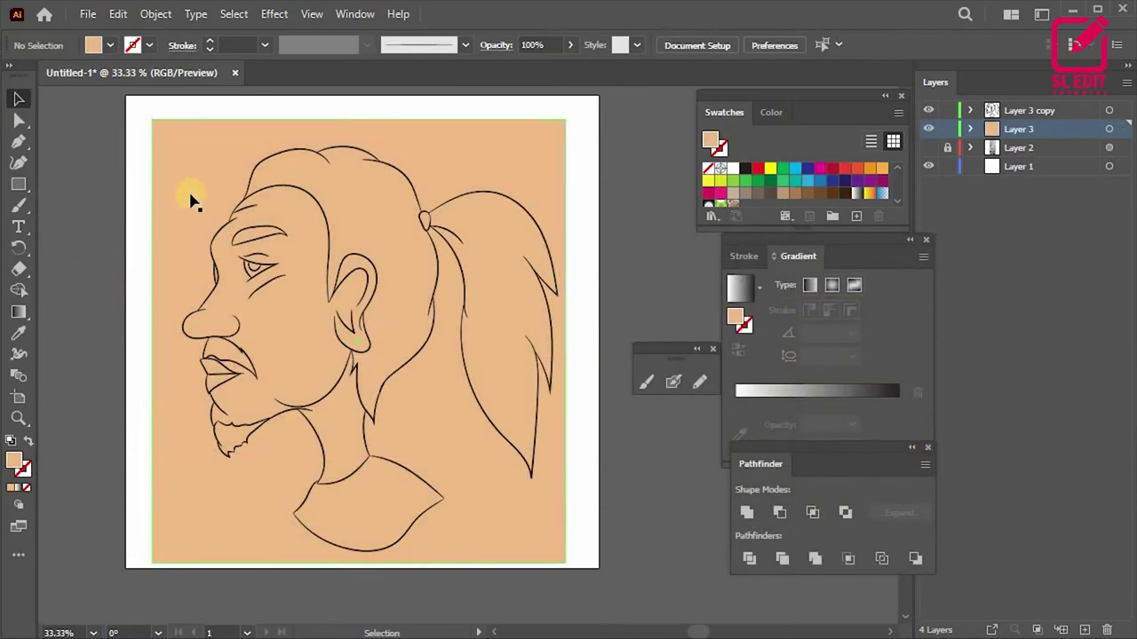
# Step: Merge the Layer 3 art with the tan rectangle, ungroup it, and delete the outer tan piece
pyautogui.click(1109, 129)
pyautogui.click(816, 561)
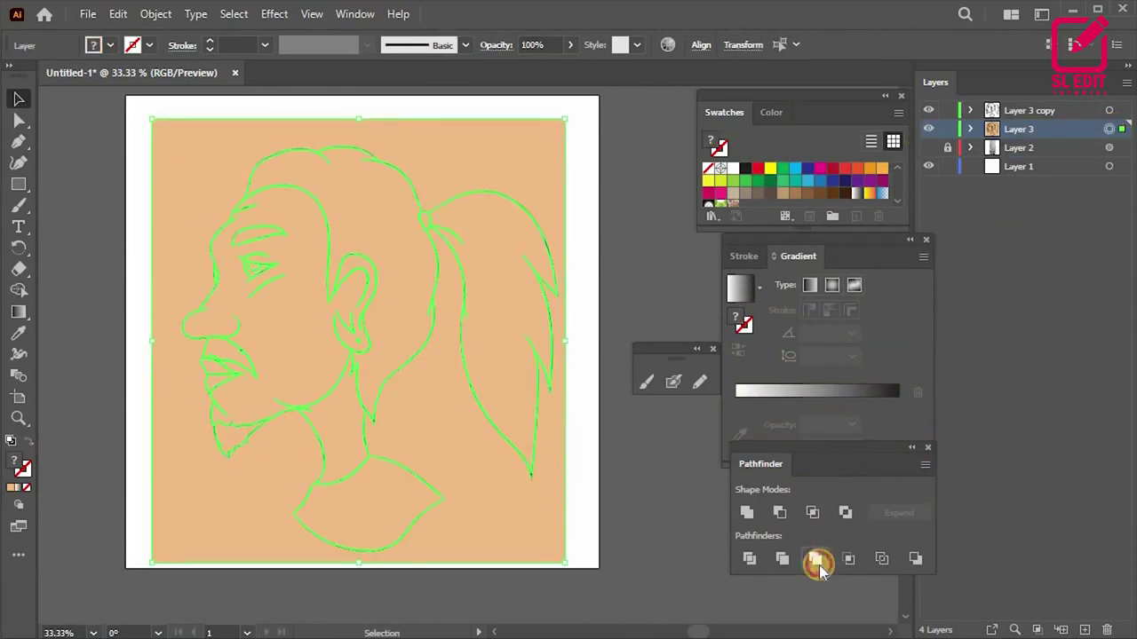
pyautogui.rightClick(399, 325)
pyautogui.click(447, 471)
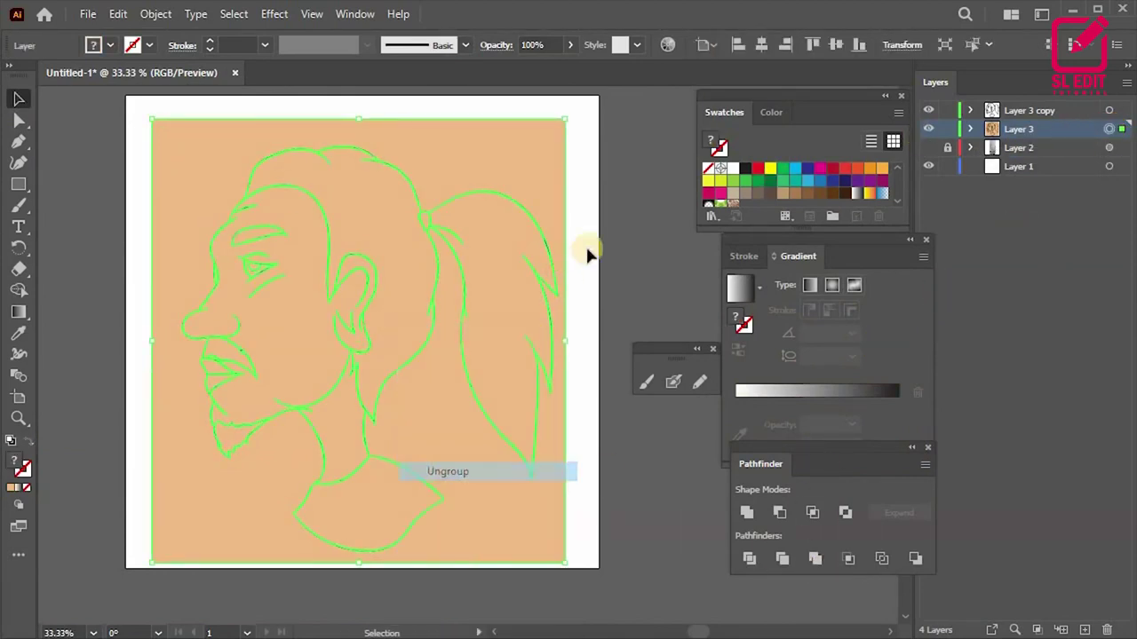
pyautogui.click(584, 249)
pyautogui.click(440, 413)
pyautogui.press('Delete')
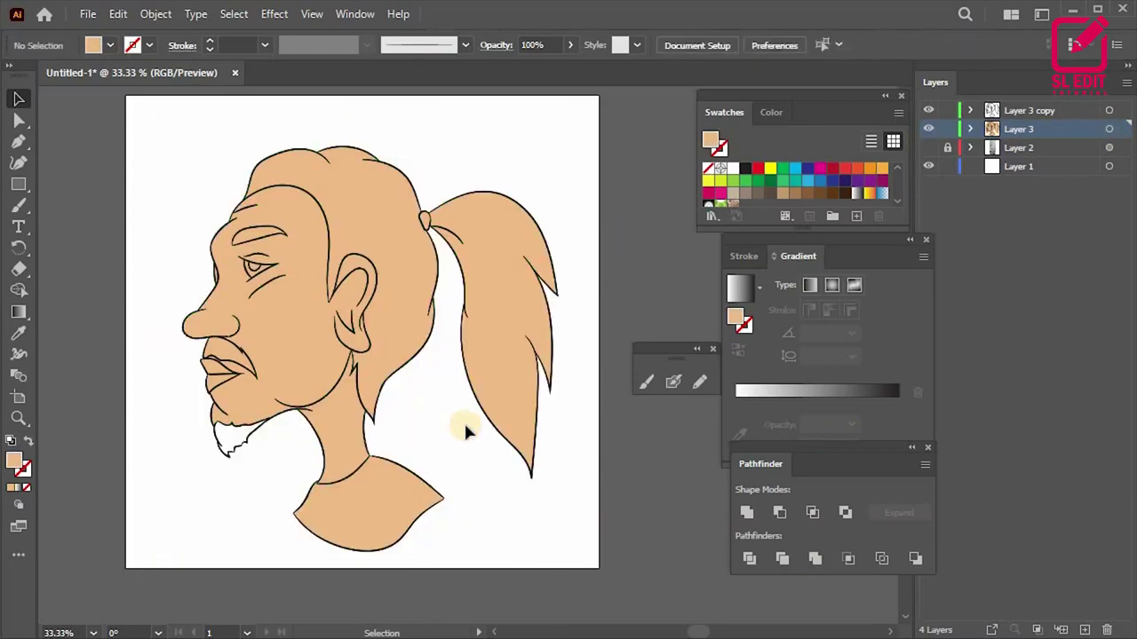
pyautogui.scroll(7, 258, 440)
# Step: Paint a Paintbrush stroke bridging the beard gap under the lip and remove its fill
pyautogui.scroll(5, 384, 503)
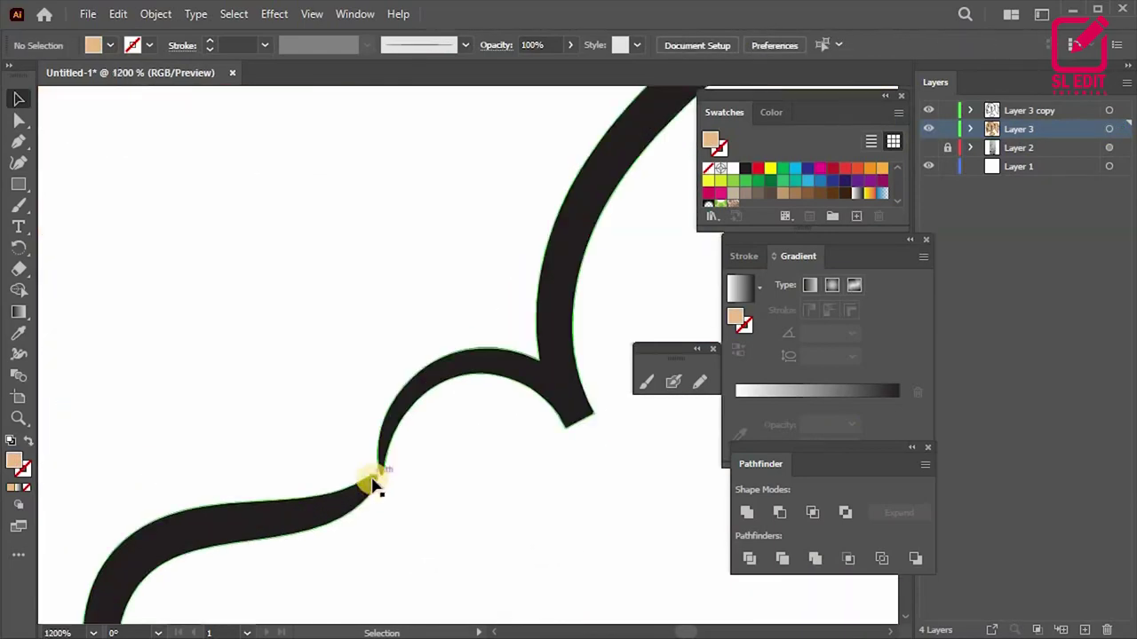
pyautogui.scroll(-5, 384, 471)
pyautogui.scroll(5, 381, 469)
pyautogui.press('b')
pyautogui.scroll(1, 368, 478)
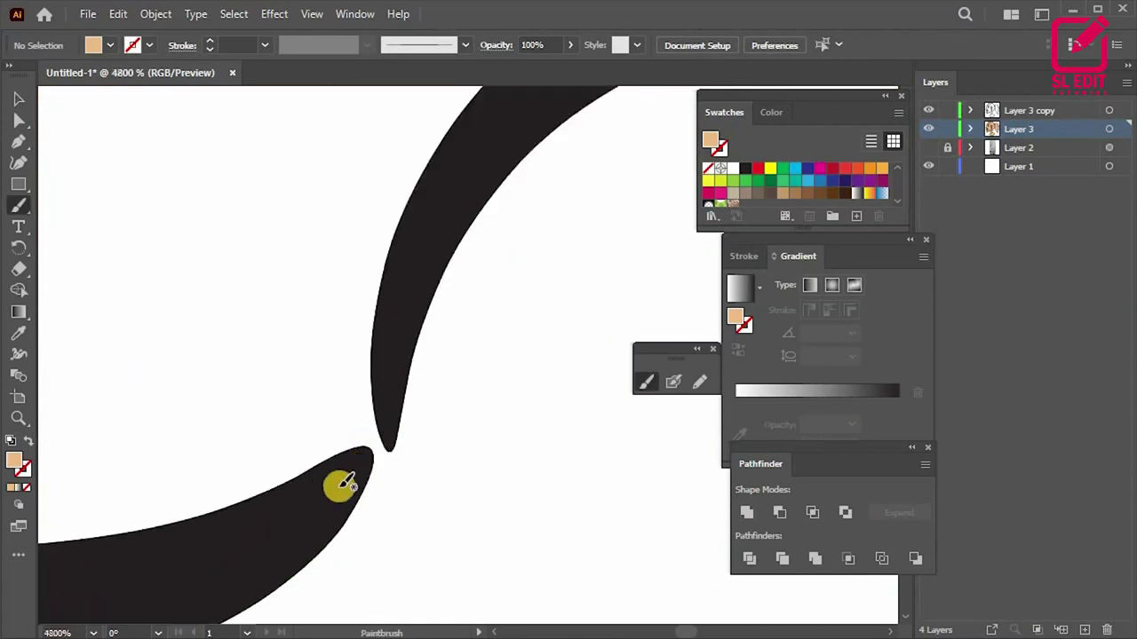
pyautogui.moveTo(382, 429); pyautogui.dragTo(406, 240)
pyautogui.scroll(-1, 388, 432)
pyautogui.press('v')
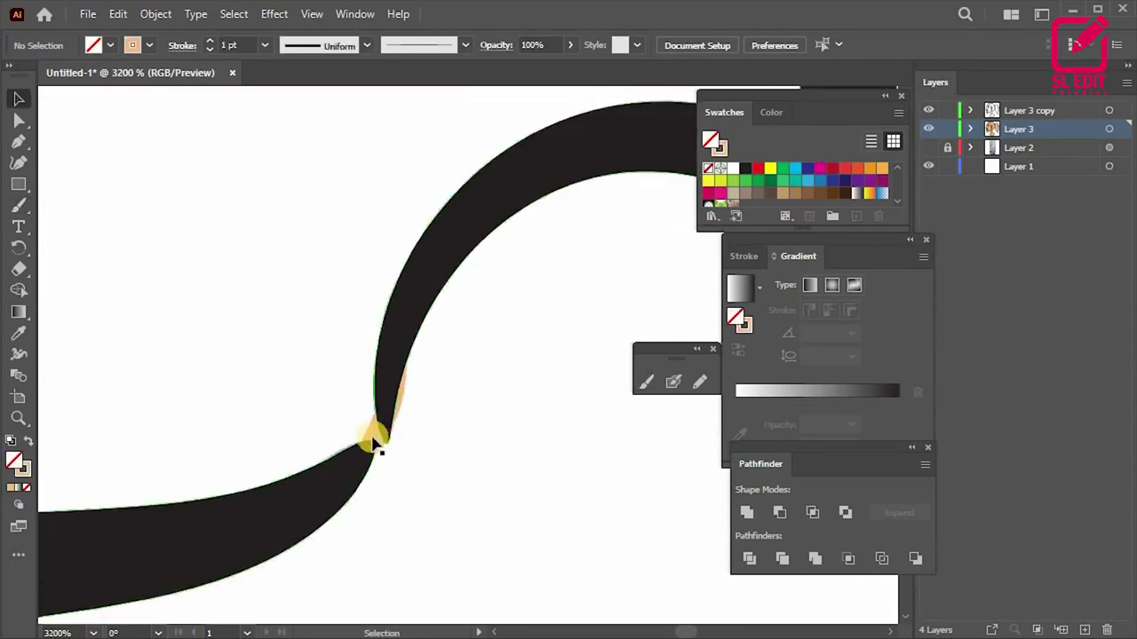
pyautogui.click(373, 434)
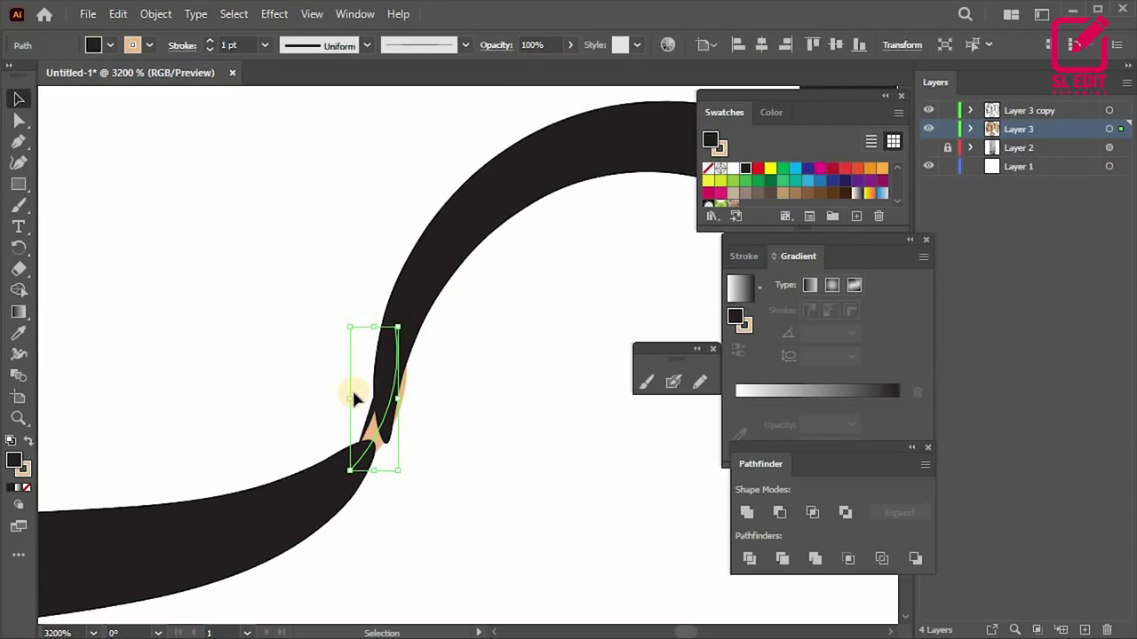
pyautogui.press('/')
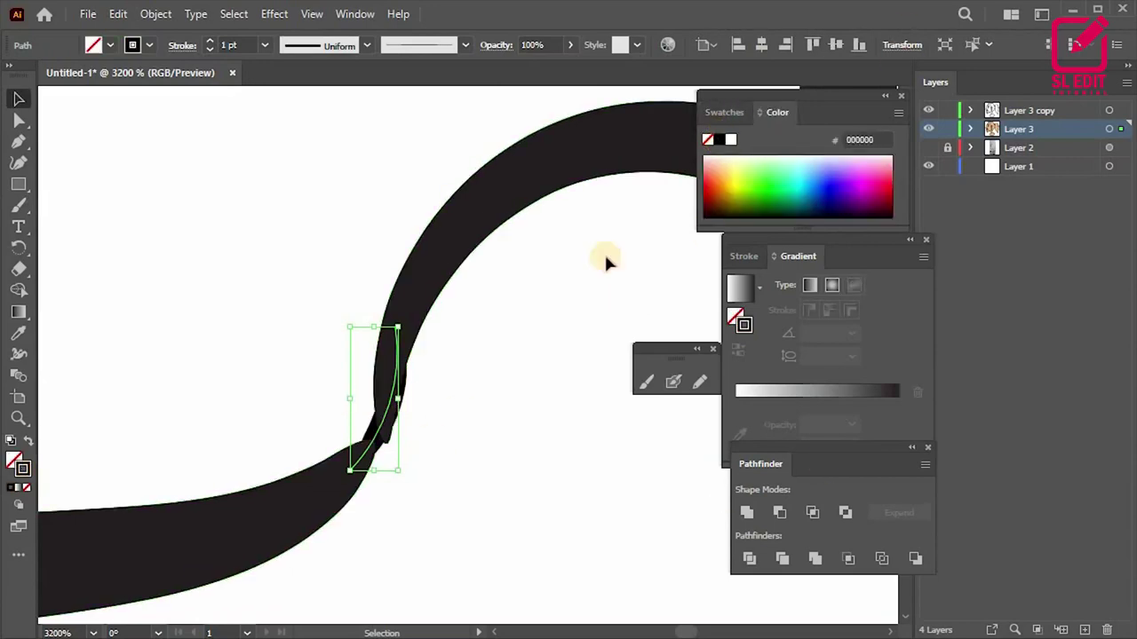
# Step: Select the peach filled shape and try giving the path a black stroke
pyautogui.scroll(-4, 340, 413)
pyautogui.scroll(-4, 342, 413)
pyautogui.scroll(-1, 349, 414)
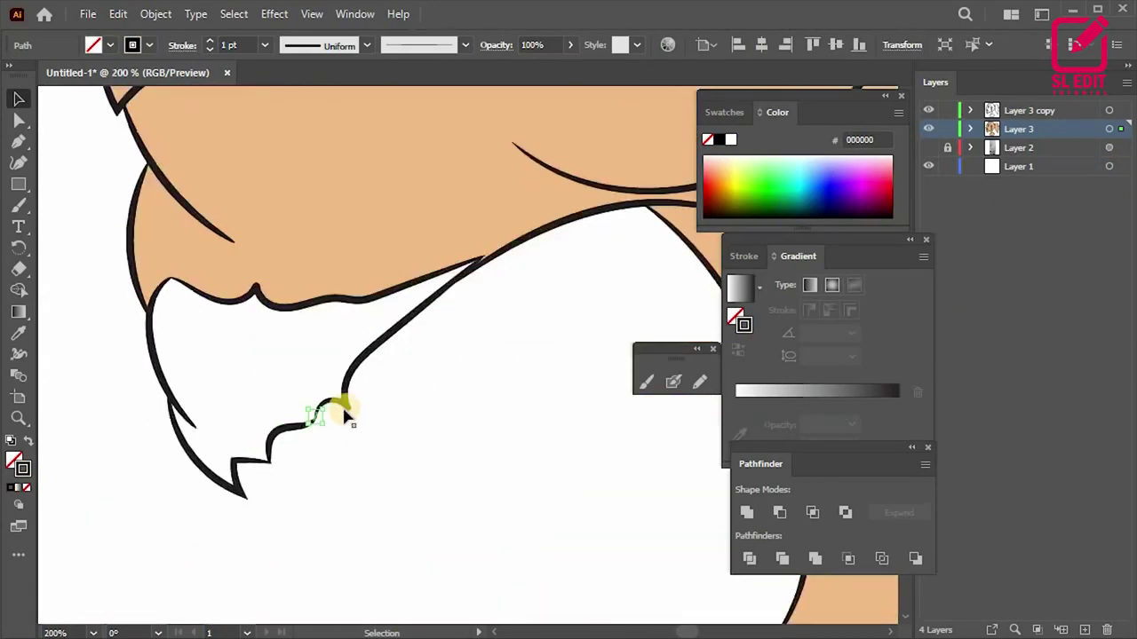
pyautogui.click(354, 453)
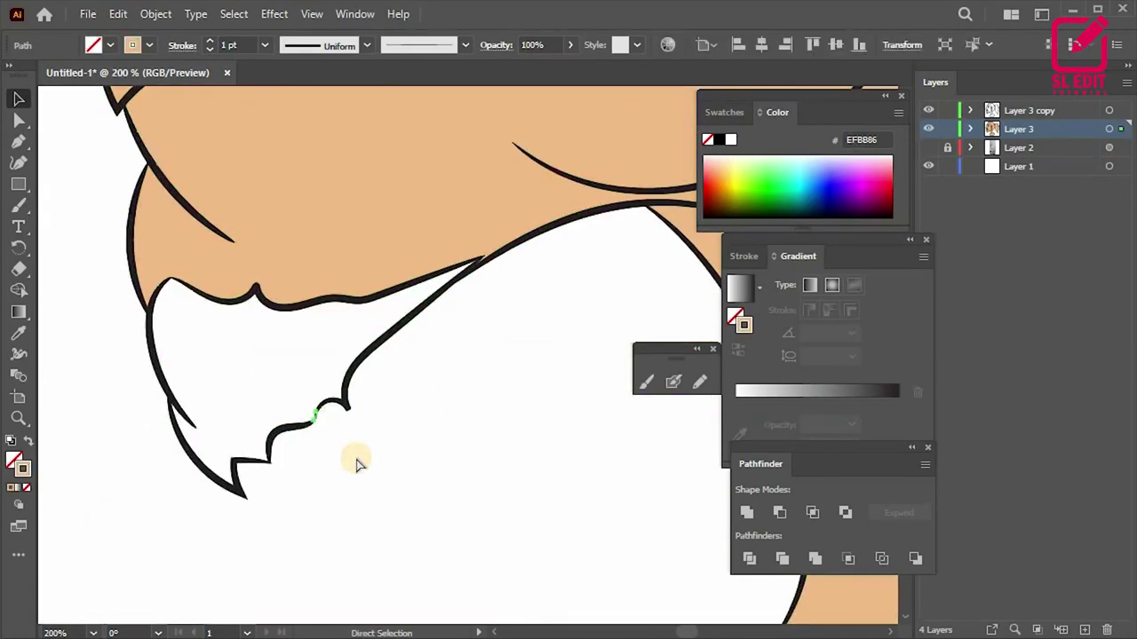
pyautogui.click(355, 462)
pyautogui.scroll(4, 350, 444)
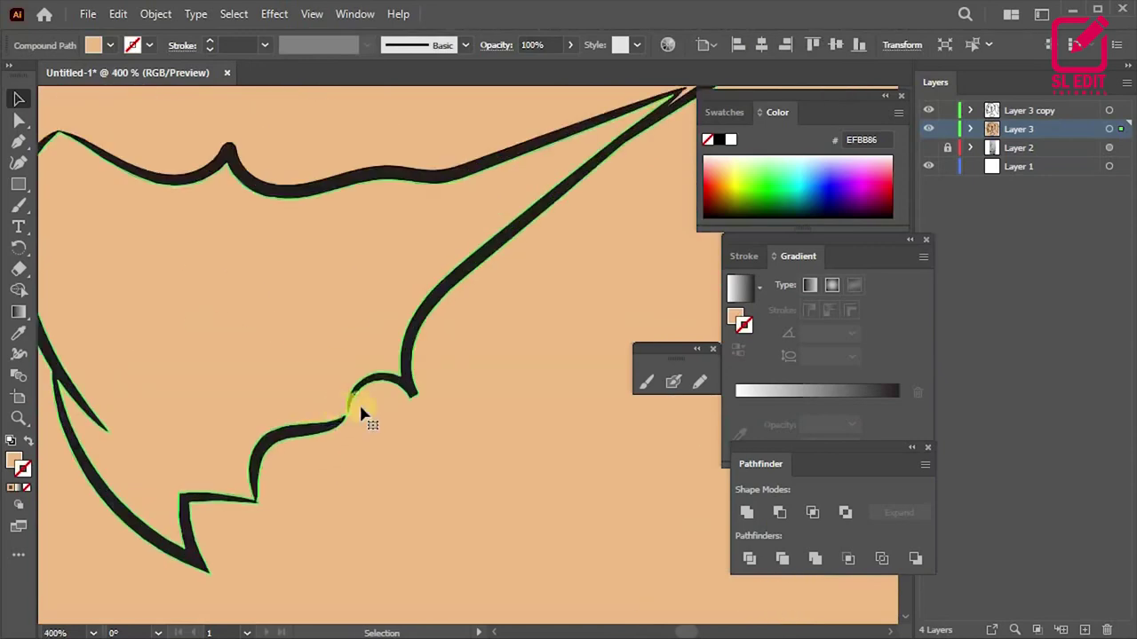
pyautogui.scroll(5, 320, 427)
pyautogui.click(21, 198)
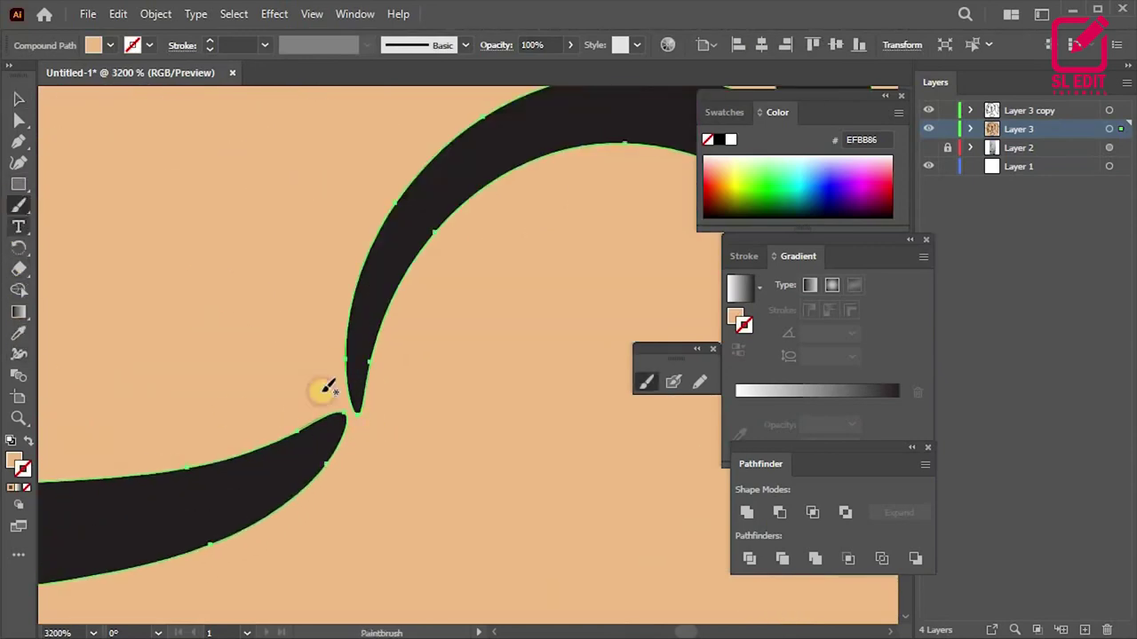
pyautogui.click(719, 142)
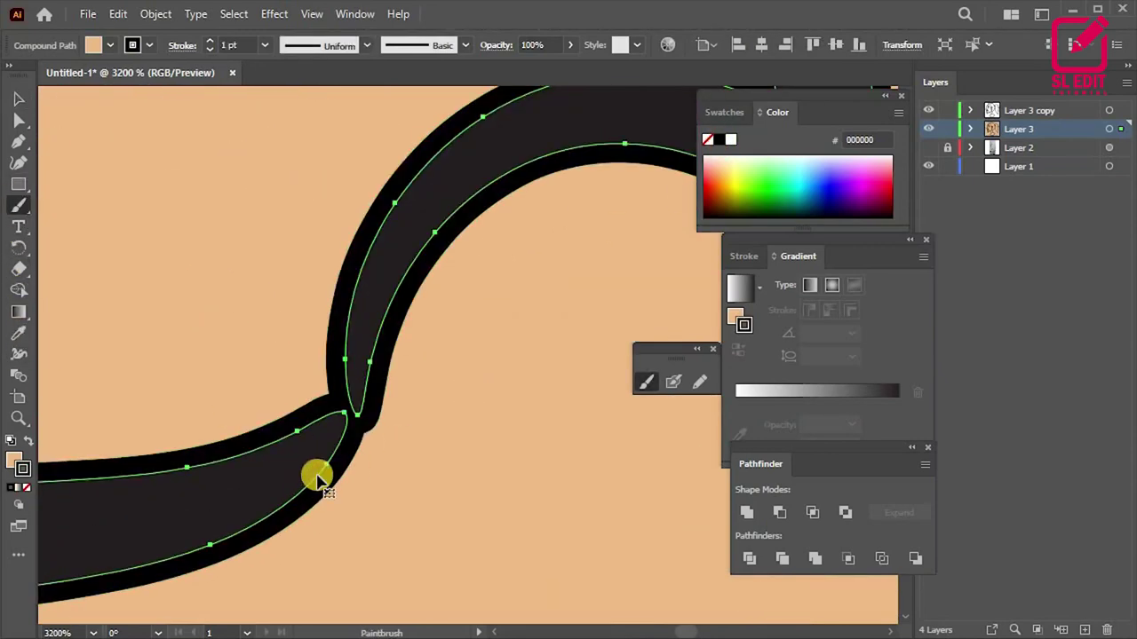
# Step: Undo the thick black outline and deselect everything
pyautogui.hotkey('ctrl', 'z')
pyautogui.scroll(-5, 325, 506)
pyautogui.scroll(-5, 325, 524)
pyautogui.press('v')
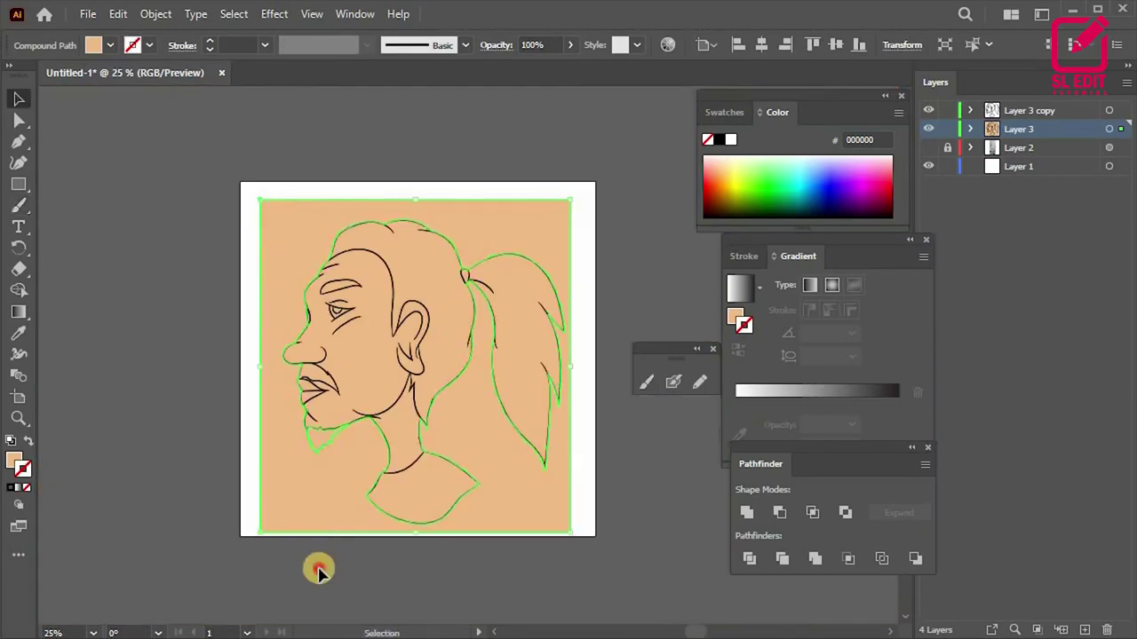
pyautogui.click(318, 573)
pyautogui.scroll(4, 344, 464)
pyautogui.scroll(2, 313, 498)
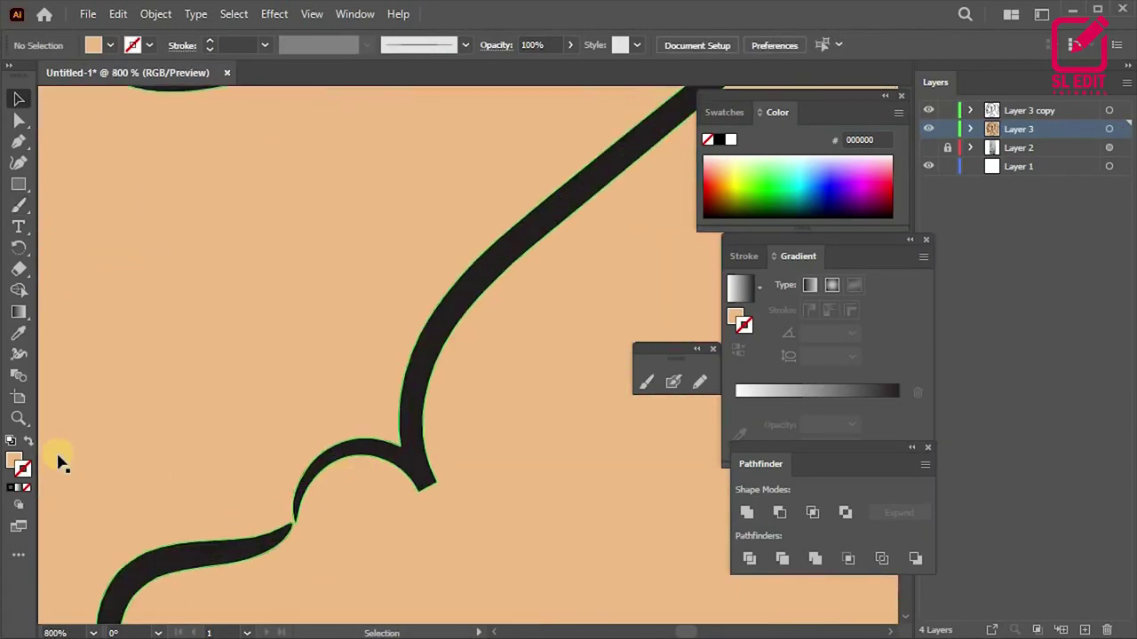
# Step: Undo back past the Merge so the tan rectangle returns behind the line art
pyautogui.hotkey('ctrl', 'z')
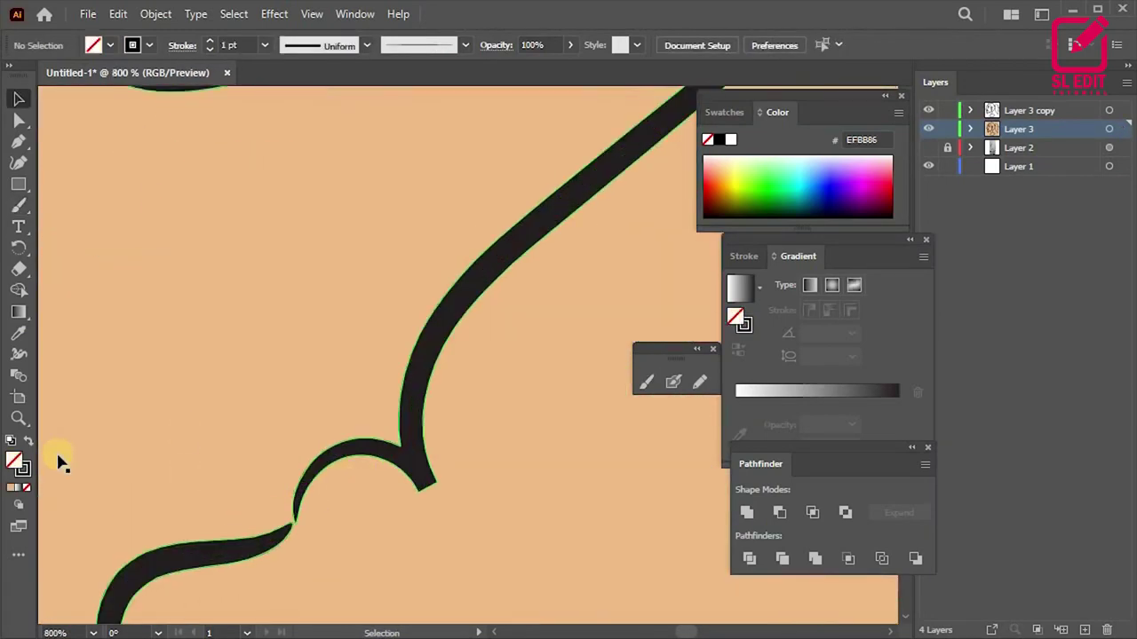
pyautogui.scroll(2, 293, 511)
pyautogui.press('b')
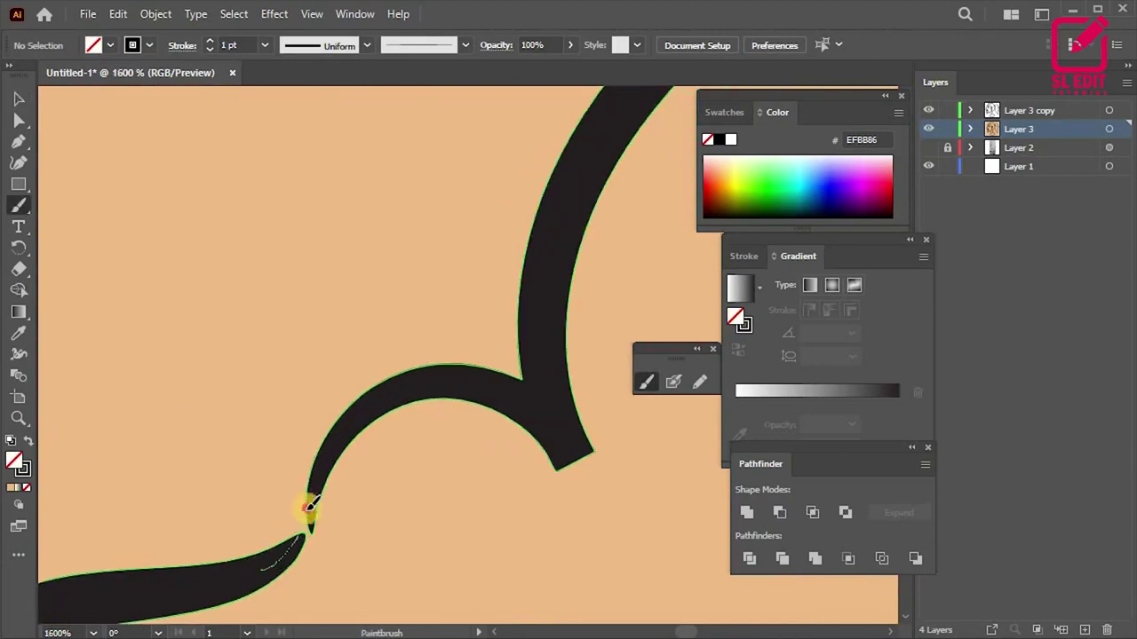
pyautogui.scroll(-3, 329, 471)
pyautogui.scroll(-4, 338, 469)
pyautogui.scroll(-4, 337, 469)
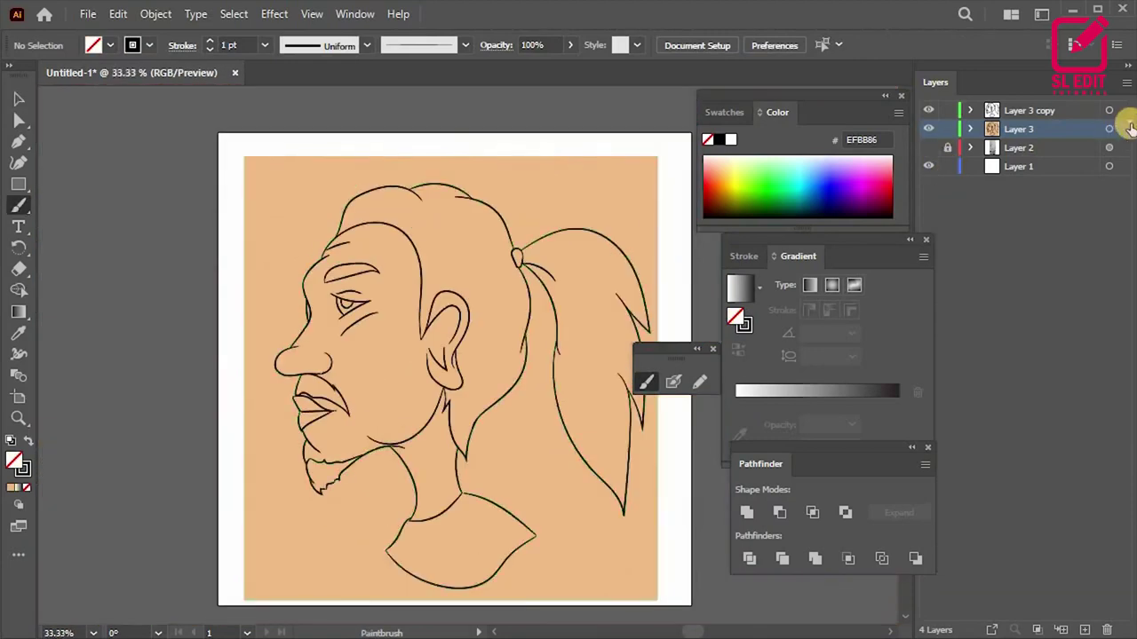
# Step: Expand the appearance of the Layer 3 art and Pathfinder-merge it with the tan rectangle
pyautogui.click(1092, 130)
pyautogui.click(155, 14)
pyautogui.click(226, 219)
pyautogui.click(810, 555)
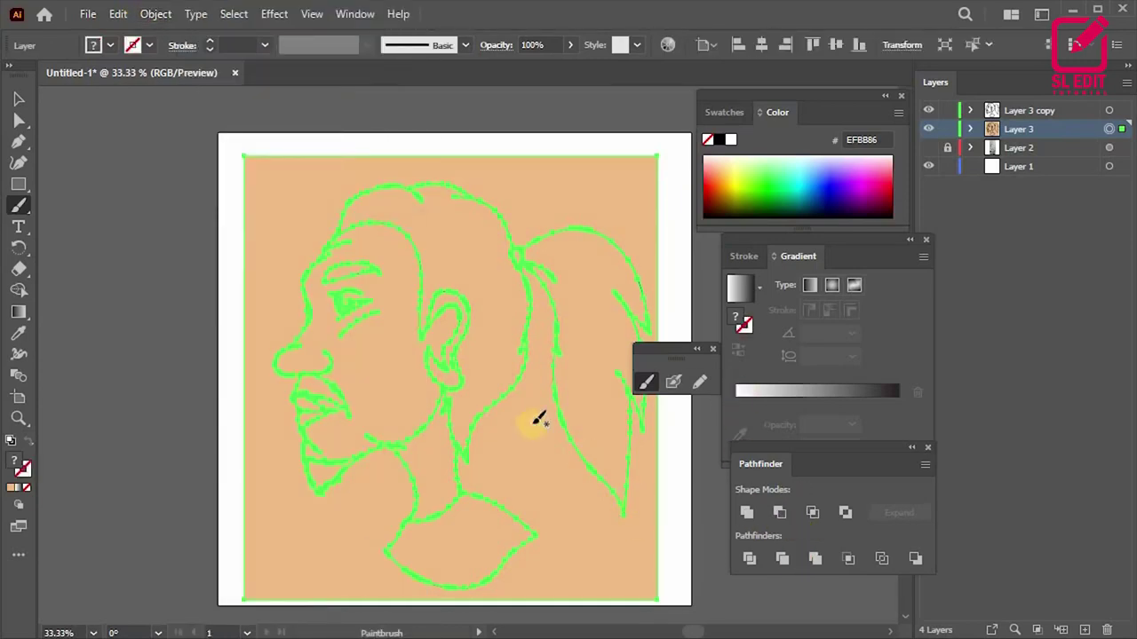
pyautogui.press('v')
# Step: Ungroup the merged art and delete the tan background piece outside the figure
pyautogui.rightClick(421, 388)
pyautogui.click(462, 225)
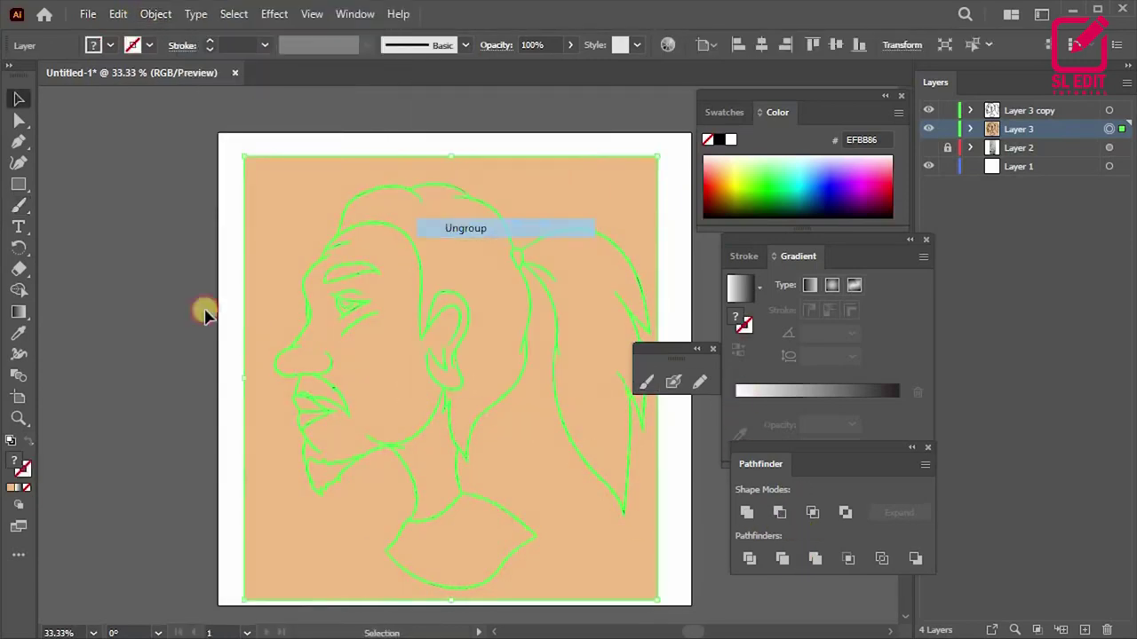
pyautogui.click(341, 528)
pyautogui.click(332, 539)
pyautogui.press('Delete')
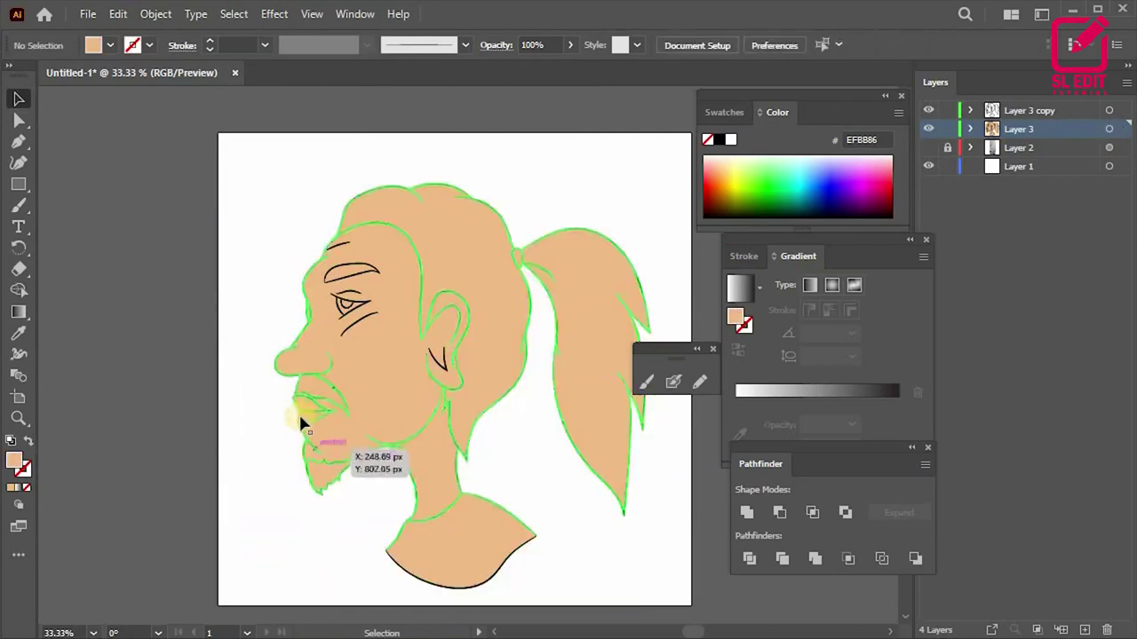
pyautogui.scroll(3, 373, 382)
pyautogui.scroll(-3, 330, 393)
pyautogui.click(368, 261)
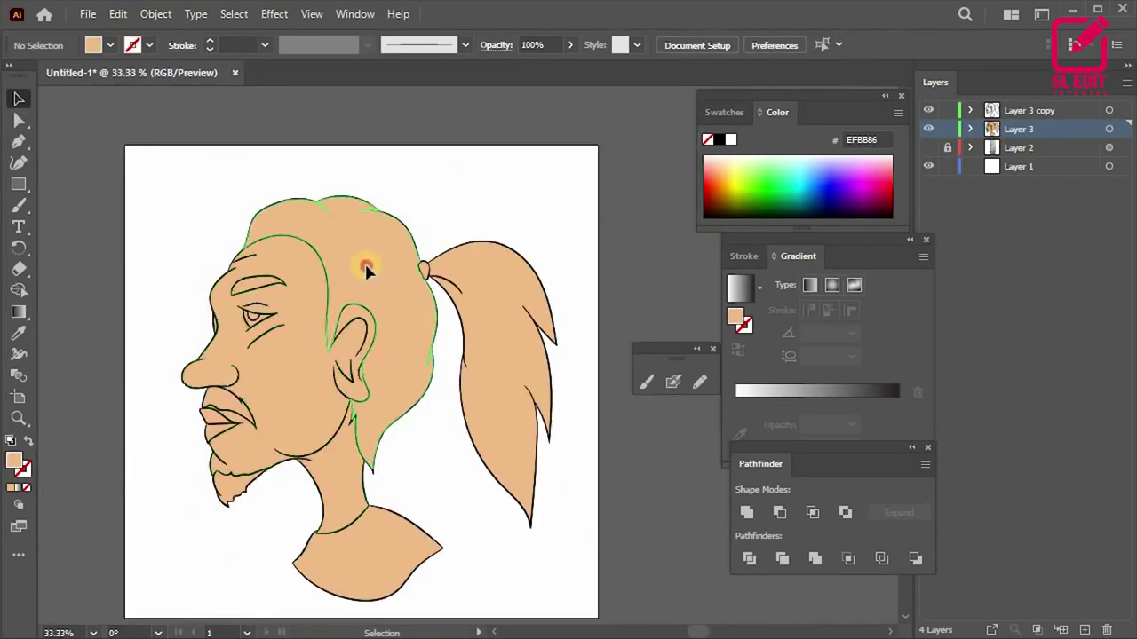
pyautogui.click(721, 112)
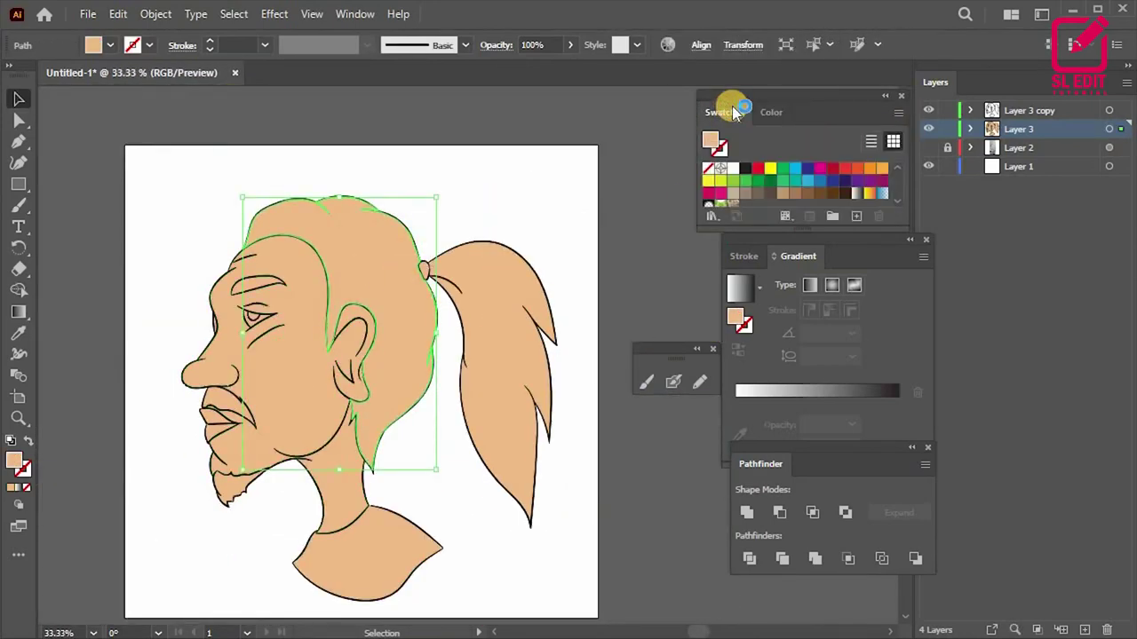
# Step: Fill the hair brown and copy that brown onto the ponytail with the Eyedropper
pyautogui.click(880, 169)
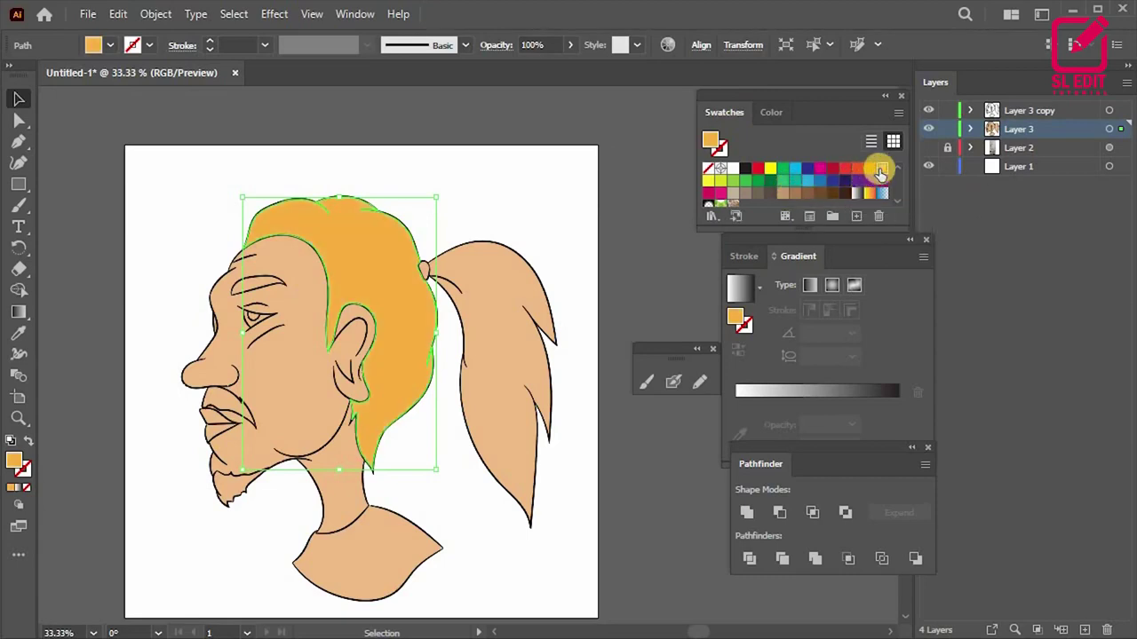
pyautogui.click(808, 195)
pyautogui.click(819, 193)
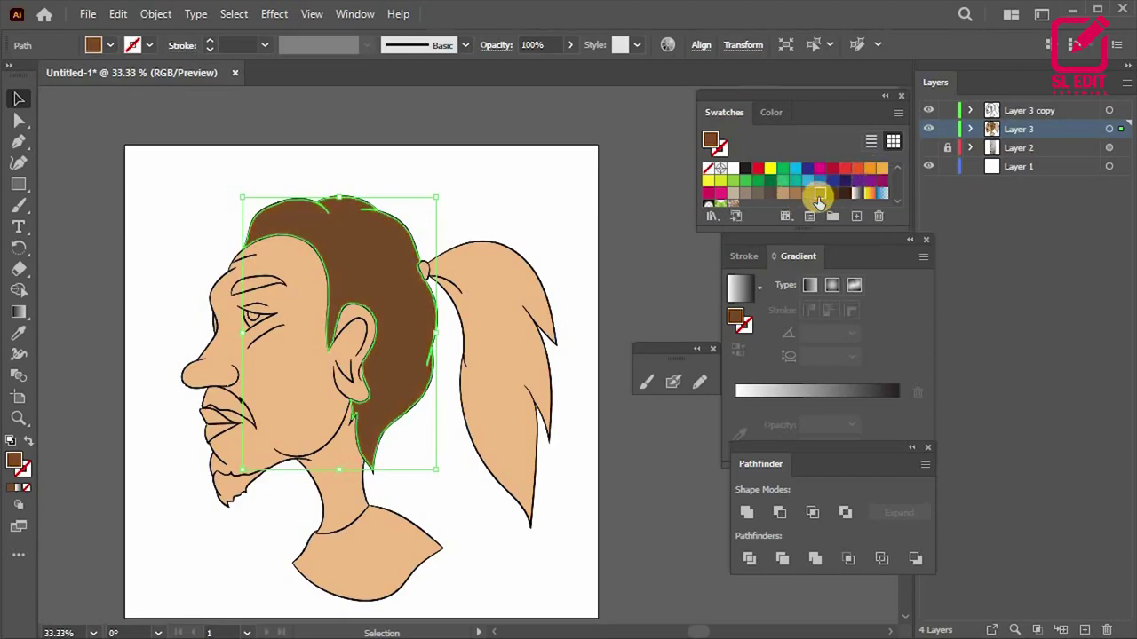
pyautogui.click(507, 317)
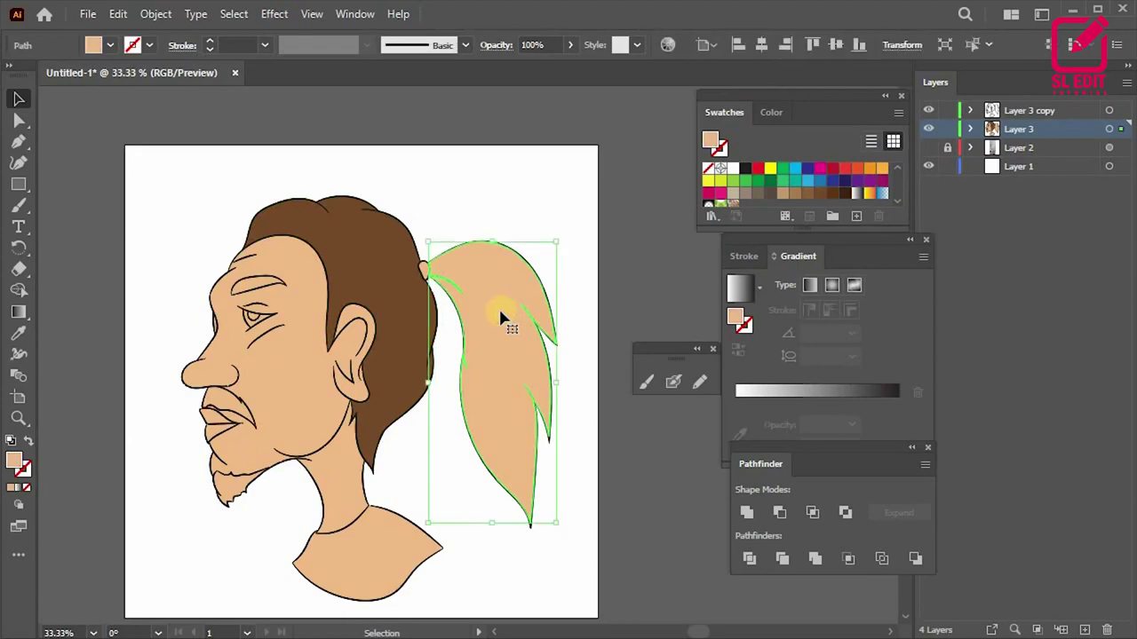
pyautogui.press('i')
pyautogui.click(389, 284)
pyautogui.press('v')
# Step: Give the hair tie a grey-brown fill
pyautogui.click(418, 267)
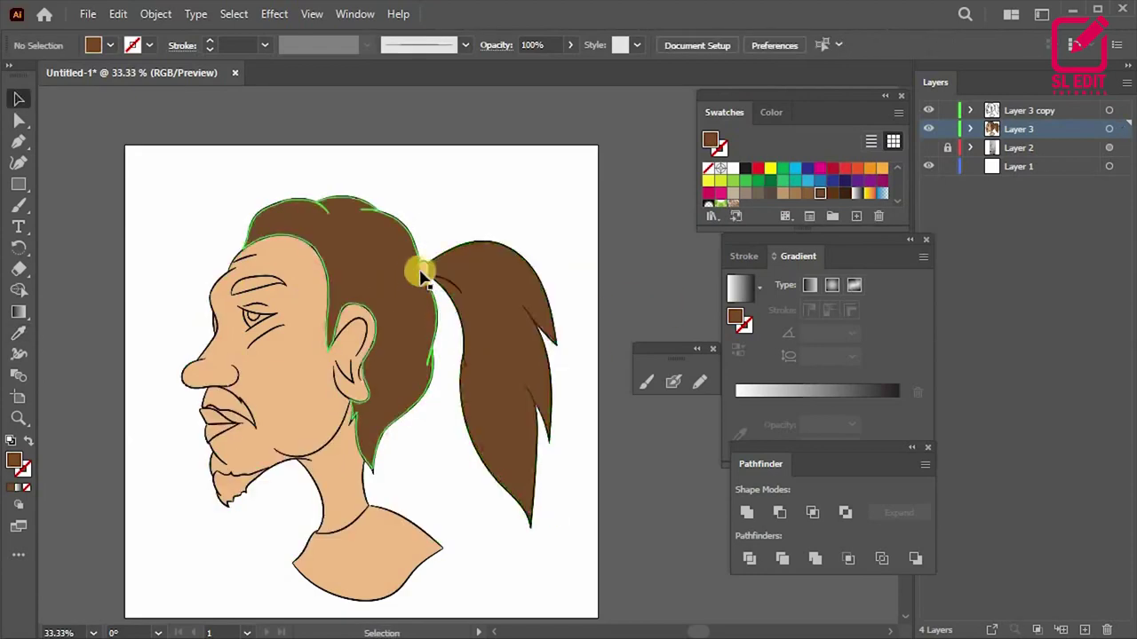
pyautogui.hotkey('ctrl', '+')
pyautogui.hotkey('ctrl', '+')
pyautogui.hotkey('ctrl', '+')
pyautogui.click(745, 193)
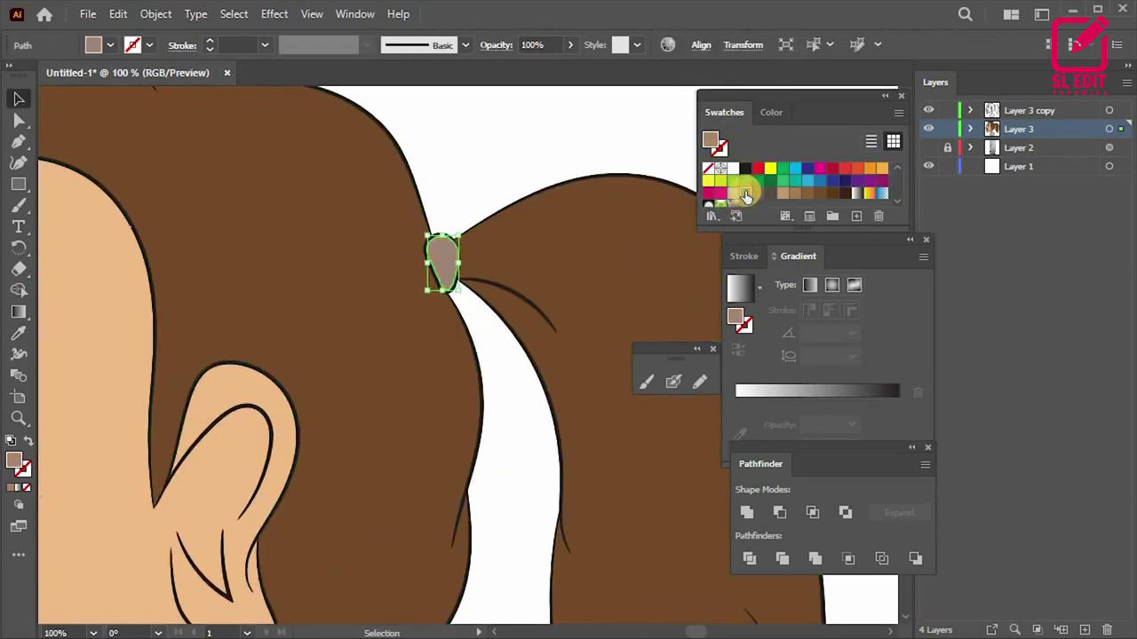
pyautogui.click(500, 149)
pyautogui.scroll(-3, 462, 182)
pyautogui.scroll(-1, 462, 182)
pyautogui.click(425, 404)
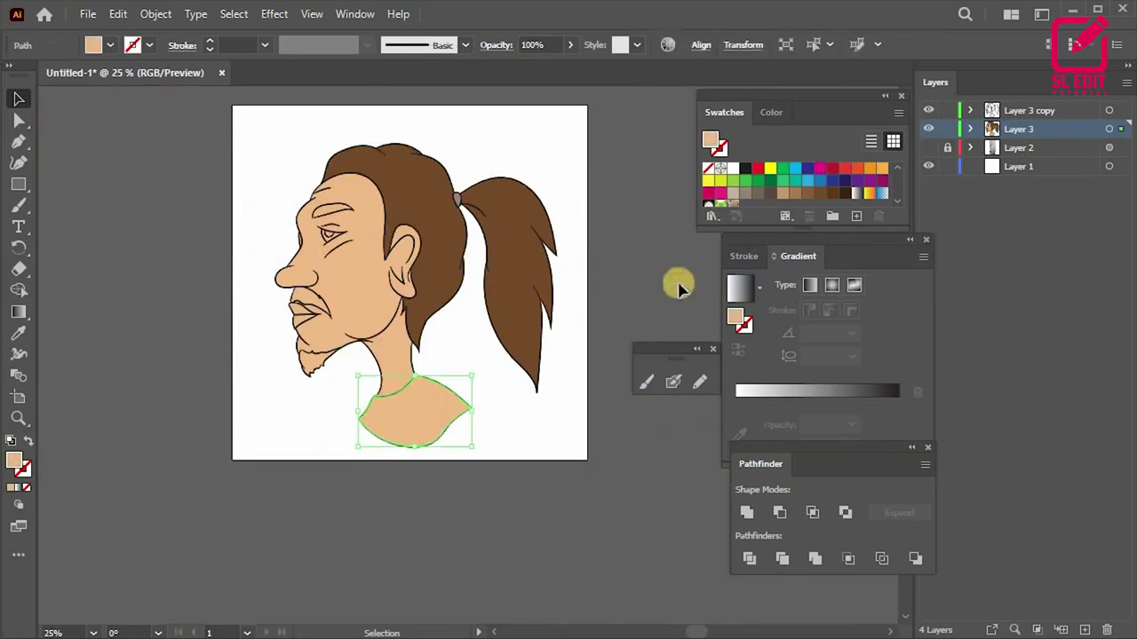
pyautogui.scroll(-2, 773, 189)
# Step: Fill the shirt dark grey and copy the hair's brown onto the beard with the Eyedropper
pyautogui.click(758, 185)
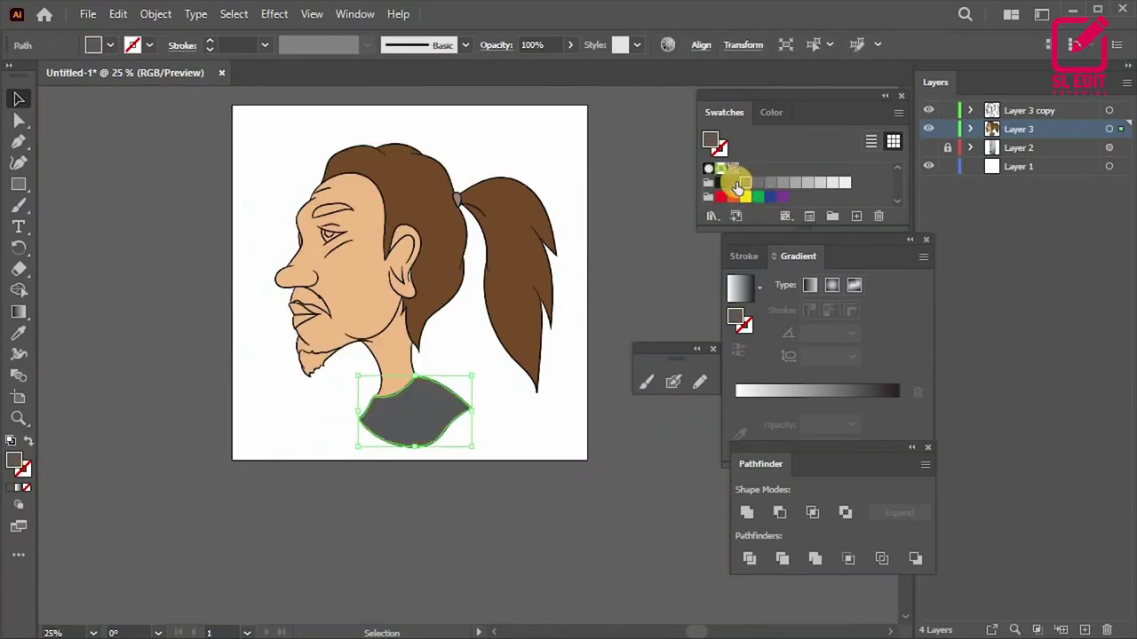
pyautogui.click(524, 449)
pyautogui.scroll(3, 341, 375)
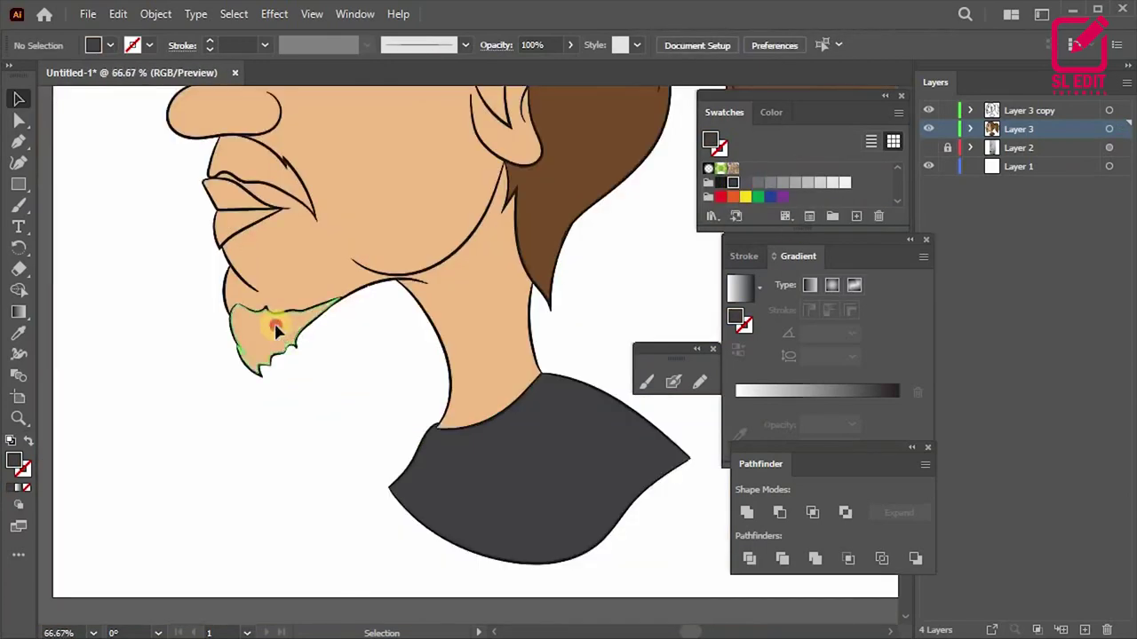
pyautogui.click(275, 330)
pyautogui.scroll(-3, 275, 331)
pyautogui.press('i')
pyautogui.click(396, 277)
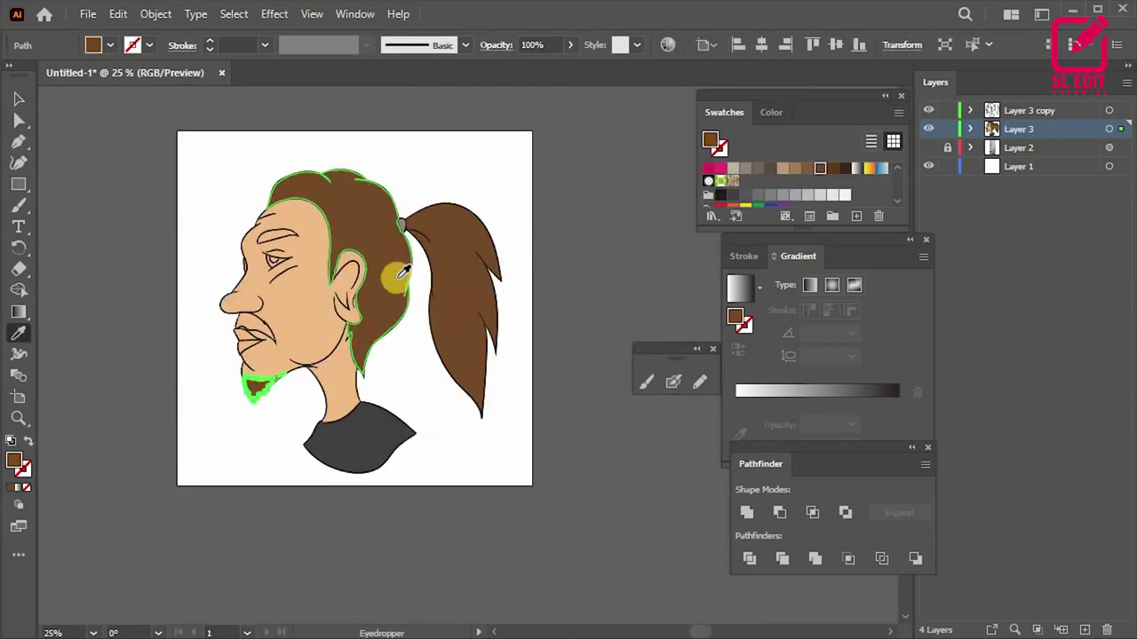
pyautogui.press('v')
pyautogui.click(578, 294)
# Step: Copy the hair's brown onto the moustache with the Eyedropper
pyautogui.scroll(3, 319, 354)
pyautogui.click(249, 310)
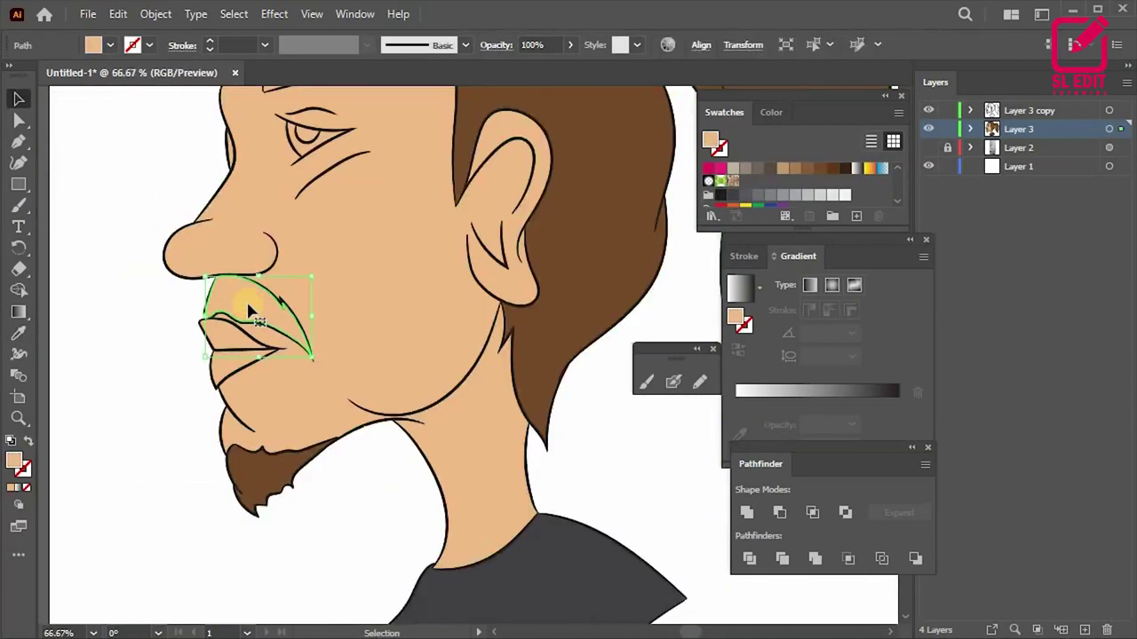
pyautogui.press('i')
pyautogui.click(586, 248)
pyautogui.scroll(-3, 476, 386)
pyautogui.press('v')
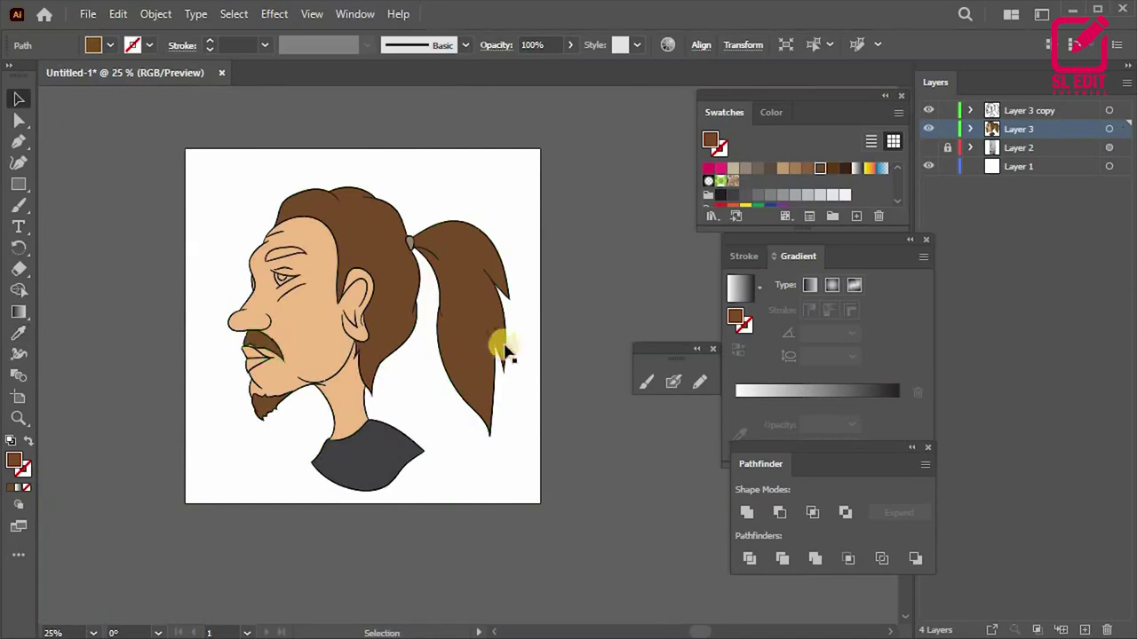
pyautogui.click(226, 369)
# Step: Fill the upper lip magenta, then change it to crimson red
pyautogui.scroll(5, 246, 350)
pyautogui.click(249, 335)
pyautogui.click(761, 169)
pyautogui.scroll(-1, 724, 175)
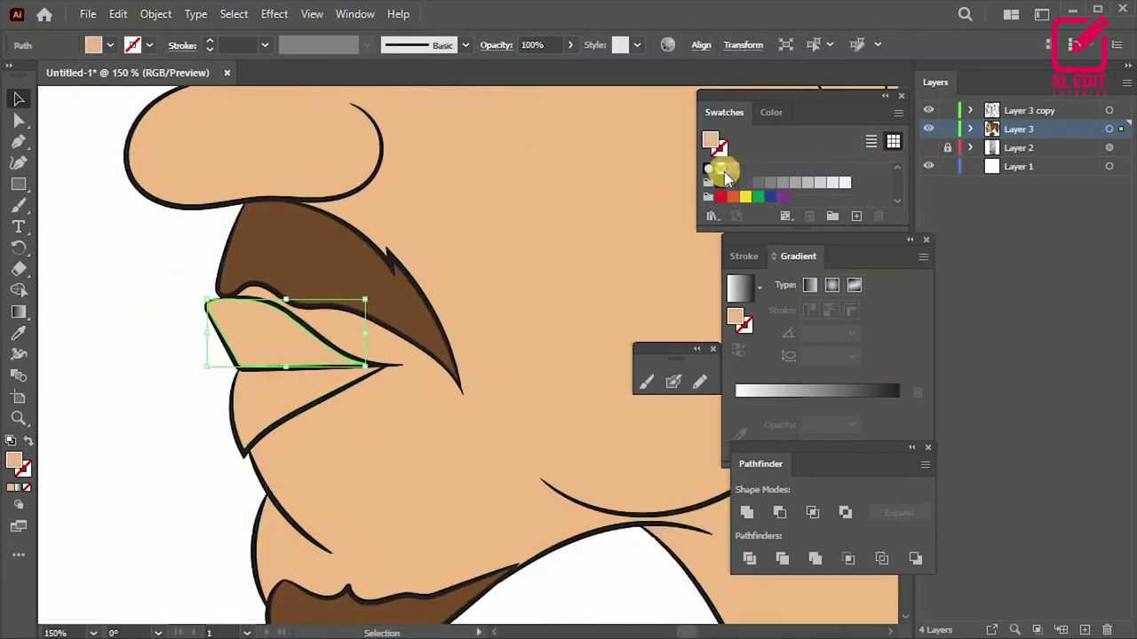
pyautogui.scroll(1, 726, 175)
pyautogui.click(709, 192)
pyautogui.click(832, 169)
# Step: Change the upper lip fill to soft pink CE808A in the Color Picker
pyautogui.doubleClick(735, 317)
pyautogui.moveTo(840, 325)
pyautogui.mouseDown()
pyautogui.moveTo(806, 305)
pyautogui.moveTo(784, 338)
pyautogui.mouseUp()
pyautogui.click(1113, 286)
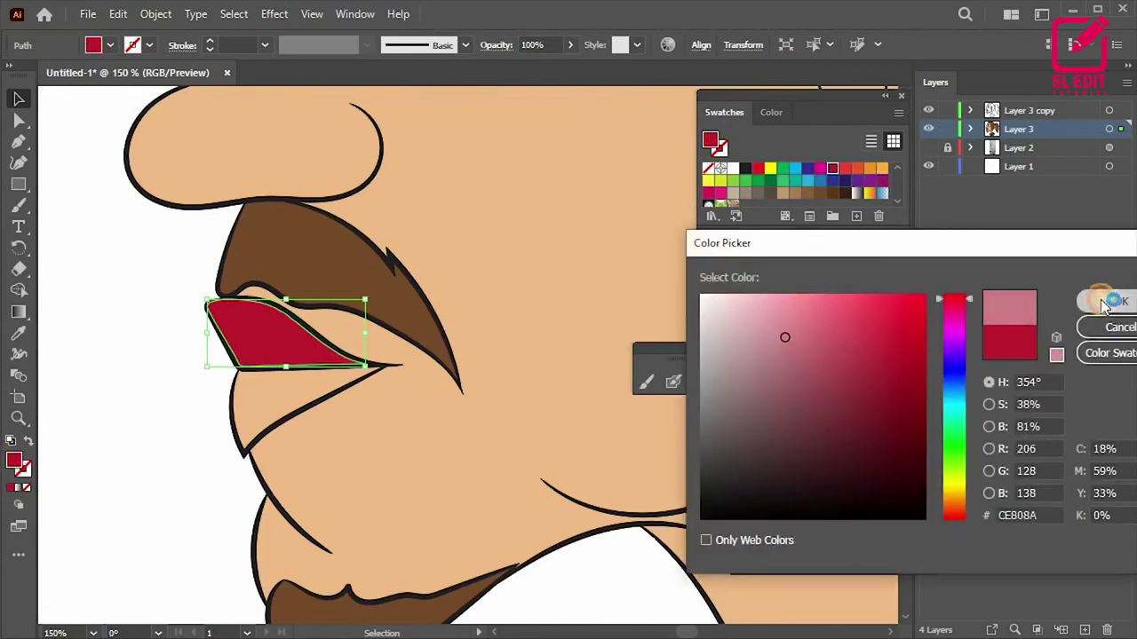
# Step: Copy the upper lip's CE808A pink onto the lower lip with the Eyedropper
pyautogui.click(95, 444)
pyautogui.click(277, 388)
pyautogui.click(262, 342)
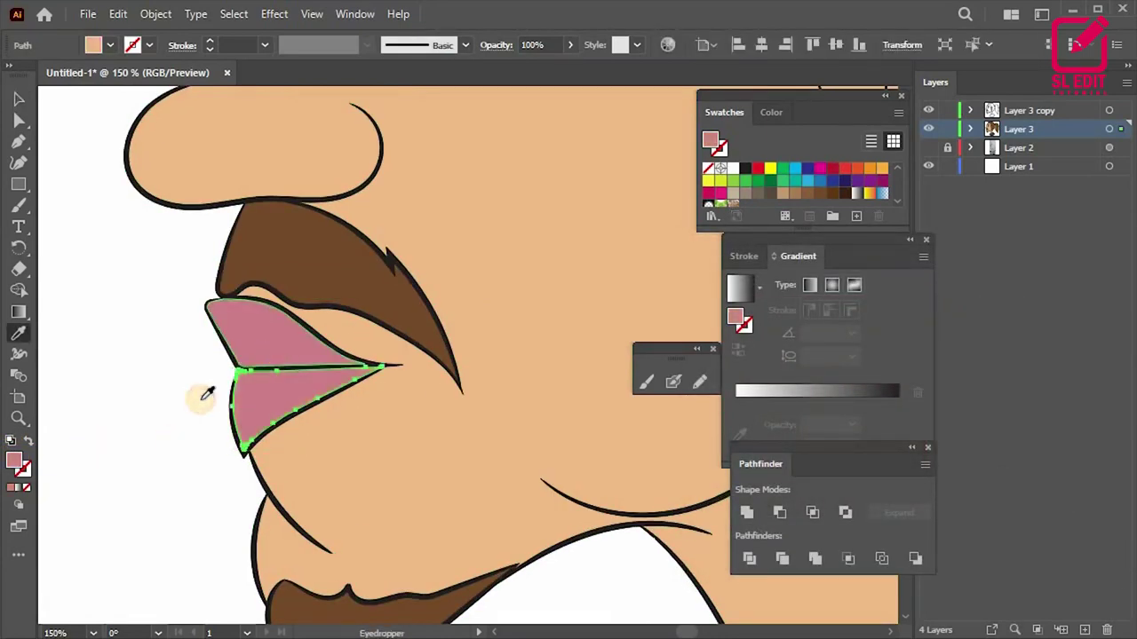
pyautogui.scroll(-2, 204, 394)
pyautogui.press('v')
pyautogui.click(127, 436)
pyautogui.scroll(-3, 374, 397)
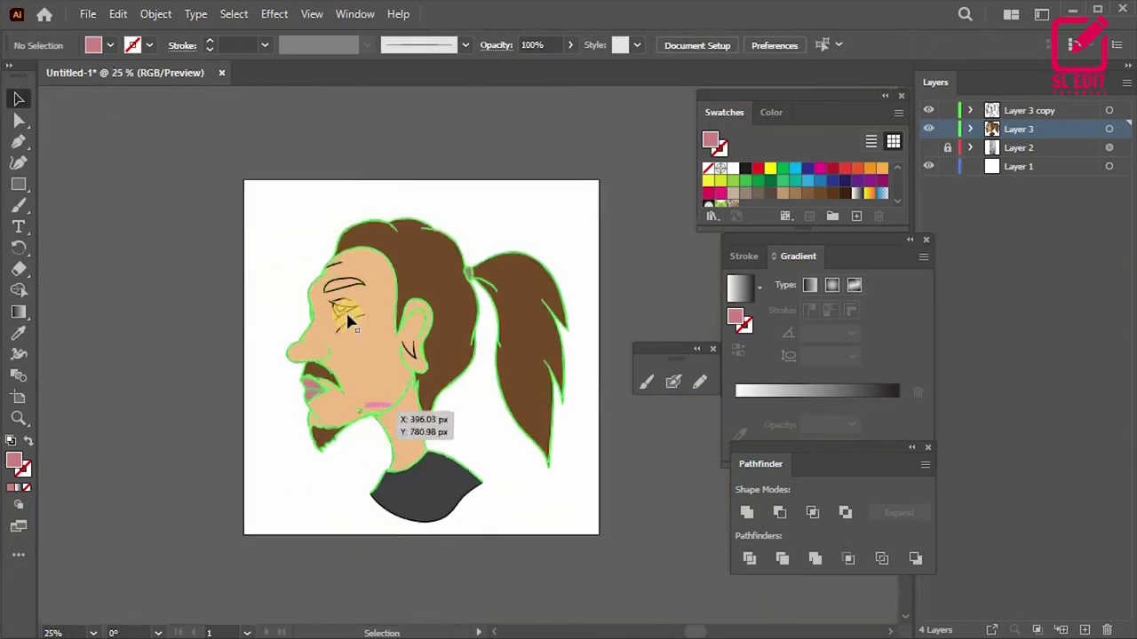
pyautogui.scroll(5, 347, 324)
pyautogui.scroll(2, 324, 317)
pyautogui.click(323, 317)
pyautogui.scroll(-2, 763, 188)
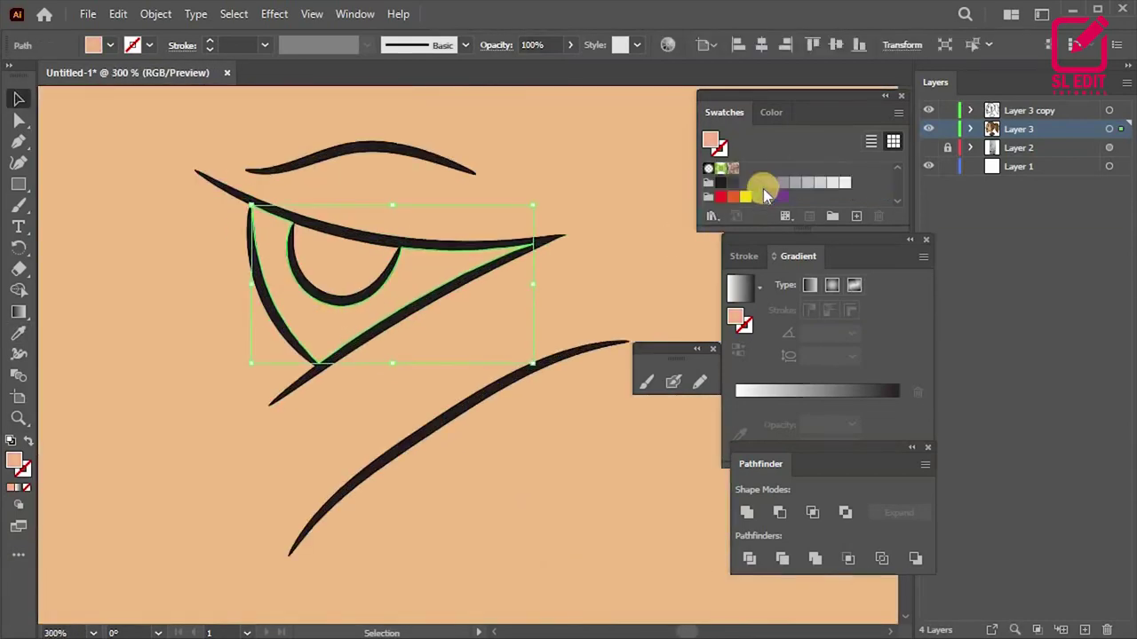
# Step: Fill the eye white with light grey
pyautogui.click(782, 183)
pyautogui.click(820, 182)
pyautogui.scroll(-3, 380, 280)
pyautogui.scroll(3, 362, 262)
# Step: Give the iris a radial gradient whose light stop is brown
pyautogui.click(362, 263)
pyautogui.scroll(-3, 362, 262)
pyautogui.scroll(2, 364, 265)
pyautogui.scroll(3, 364, 269)
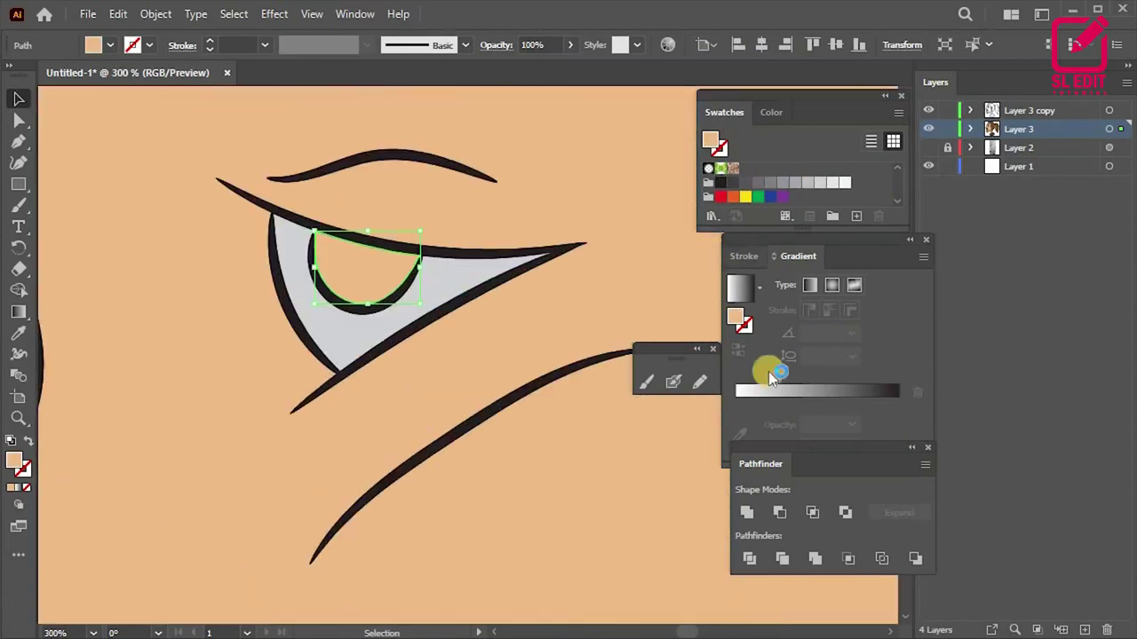
pyautogui.click(781, 390)
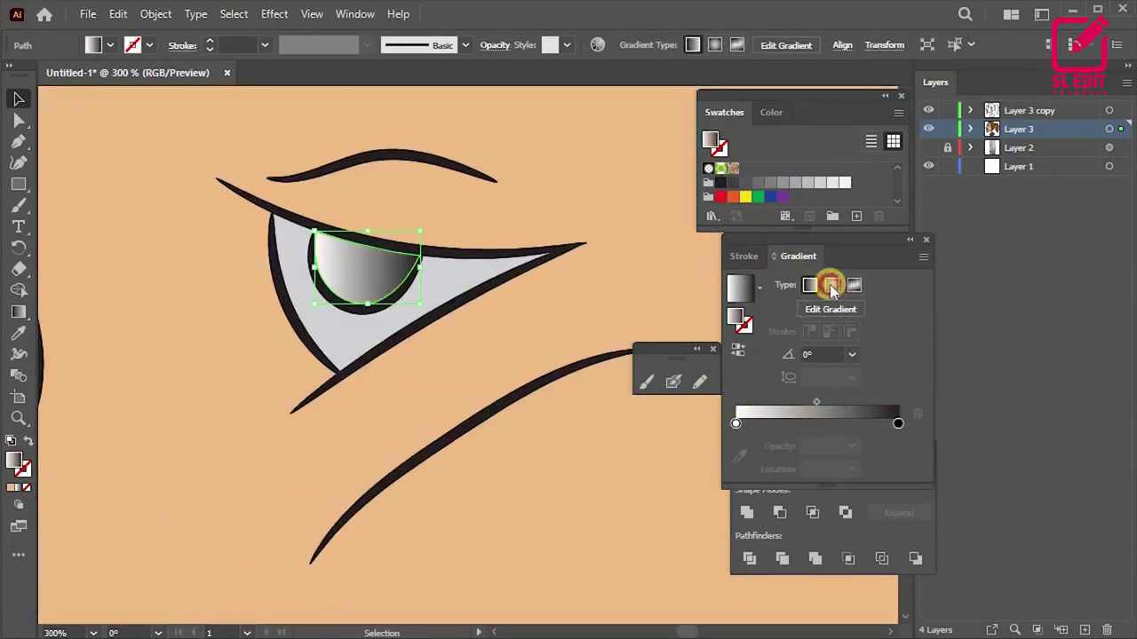
pyautogui.click(831, 285)
pyautogui.doubleClick(735, 424)
pyautogui.click(722, 505)
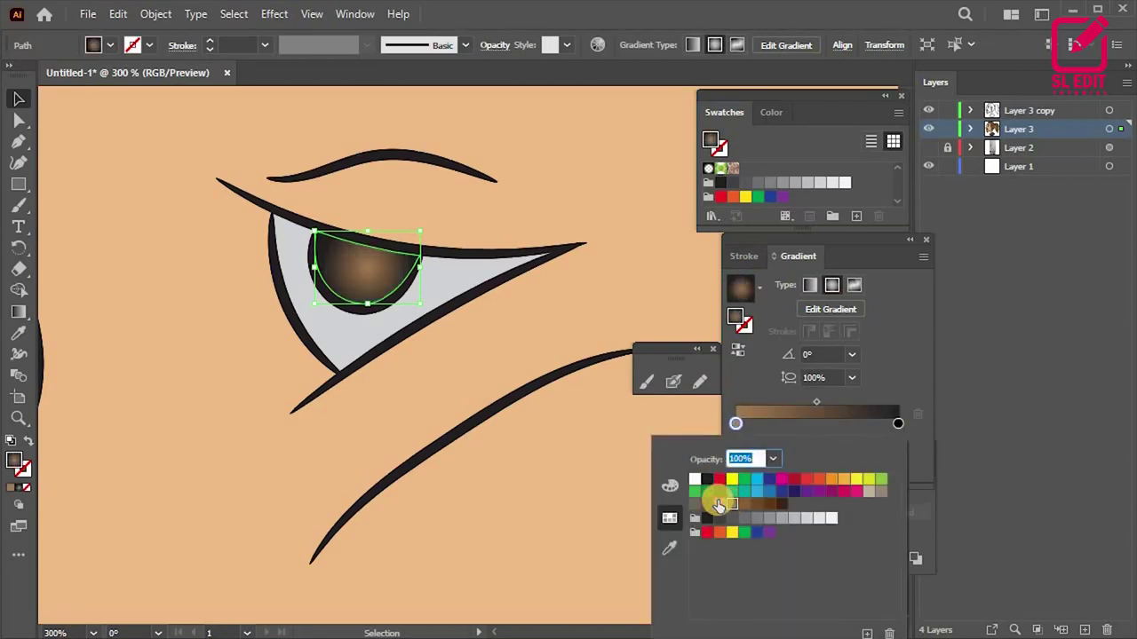
pyautogui.click(732, 503)
pyautogui.click(263, 337)
# Step: Fill the thin far-eye sliver beside the nose with grey
pyautogui.hotkey('ctrl', '-')
pyautogui.hotkey('ctrl', '-')
pyautogui.hotkey('ctrl', '-')
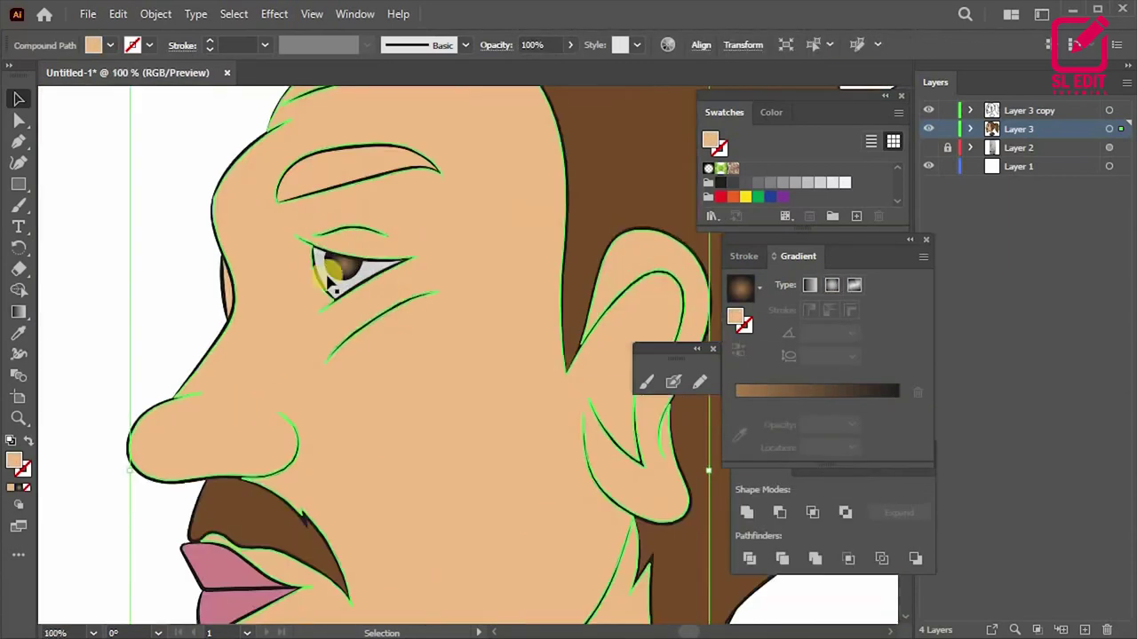
pyautogui.hotkey('ctrl', '+')
pyautogui.hotkey('ctrl', '+')
pyautogui.click(169, 294)
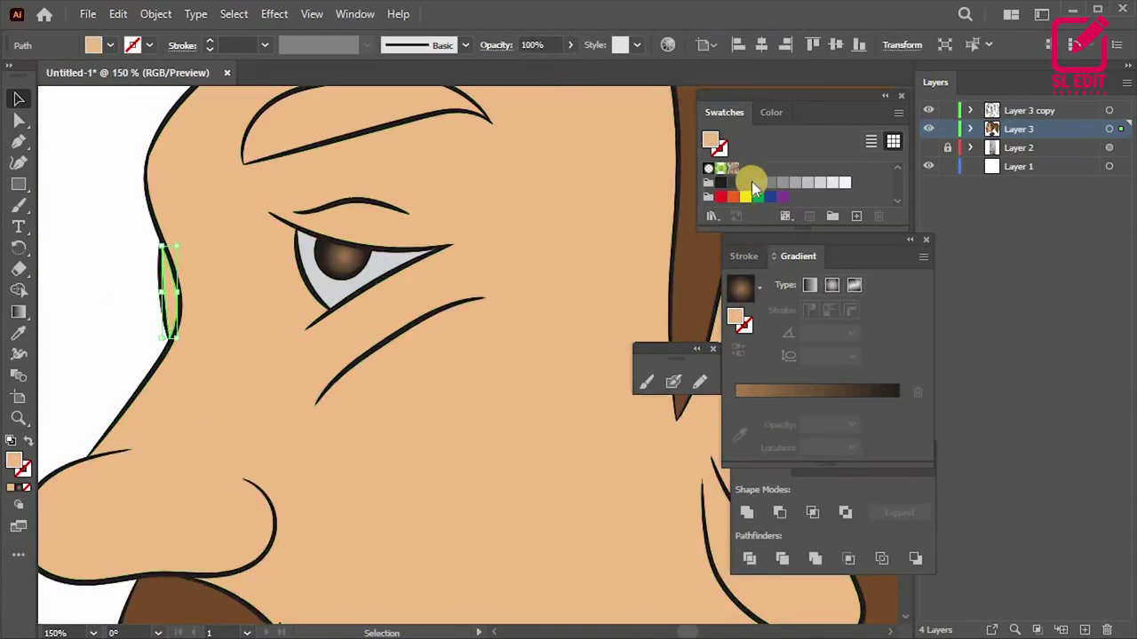
pyautogui.click(119, 315)
pyautogui.hotkey('ctrl', '-')
pyautogui.hotkey('ctrl', '-')
pyautogui.hotkey('ctrl', '-')
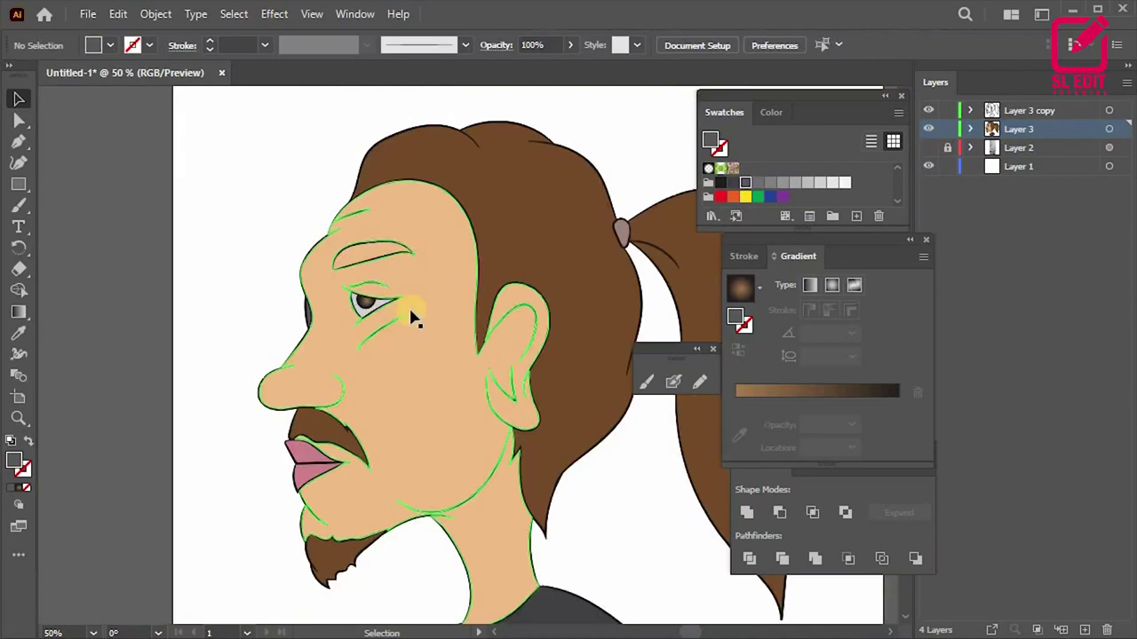
pyautogui.hotkey('ctrl', '+')
pyautogui.hotkey('ctrl', '+')
pyautogui.hotkey('ctrl', '+')
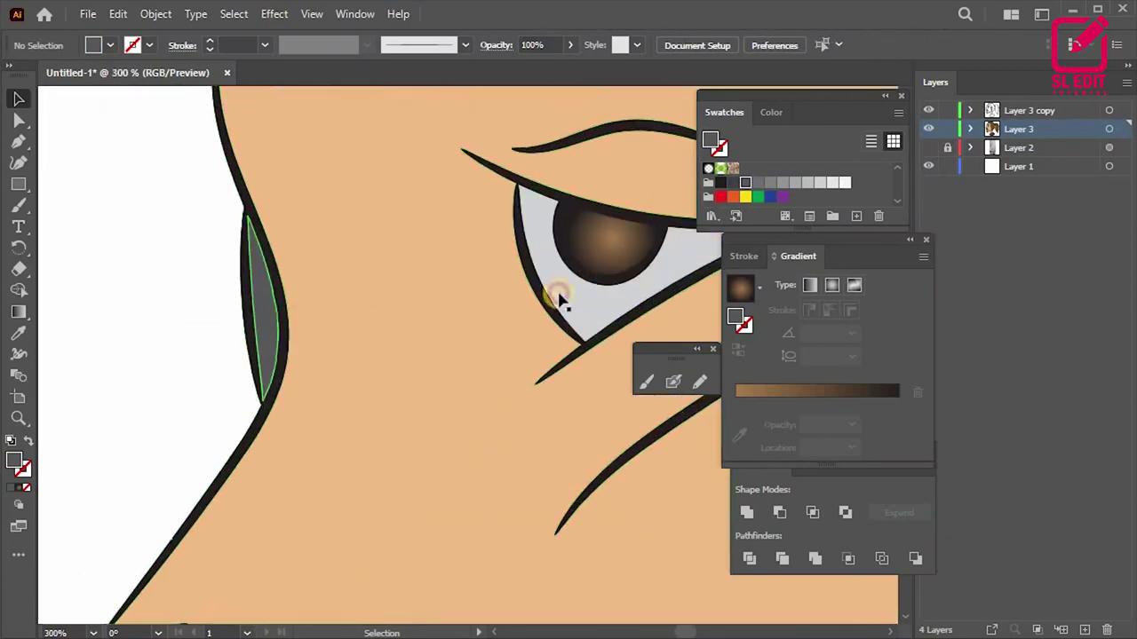
pyautogui.click(263, 306)
pyautogui.click(791, 186)
pyautogui.click(352, 277)
pyautogui.hotkey('ctrl', '-')
pyautogui.hotkey('ctrl', '-')
pyautogui.hotkey('ctrl', '-')
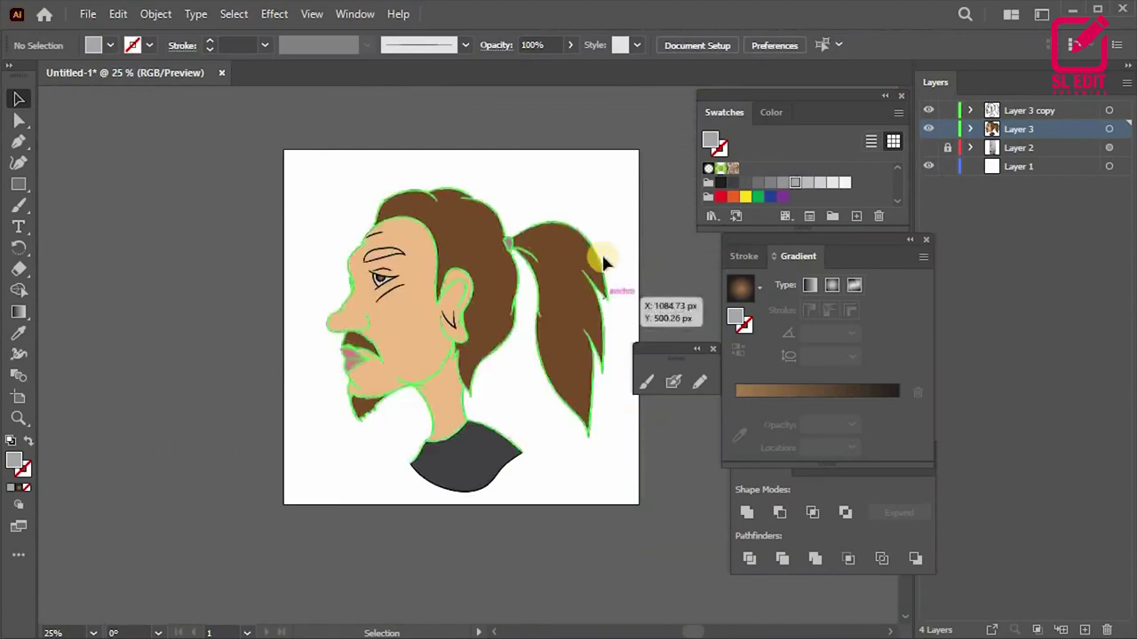
# Step: Create a new layer to hold the shadow shapes
pyautogui.scroll(2, 593, 255)
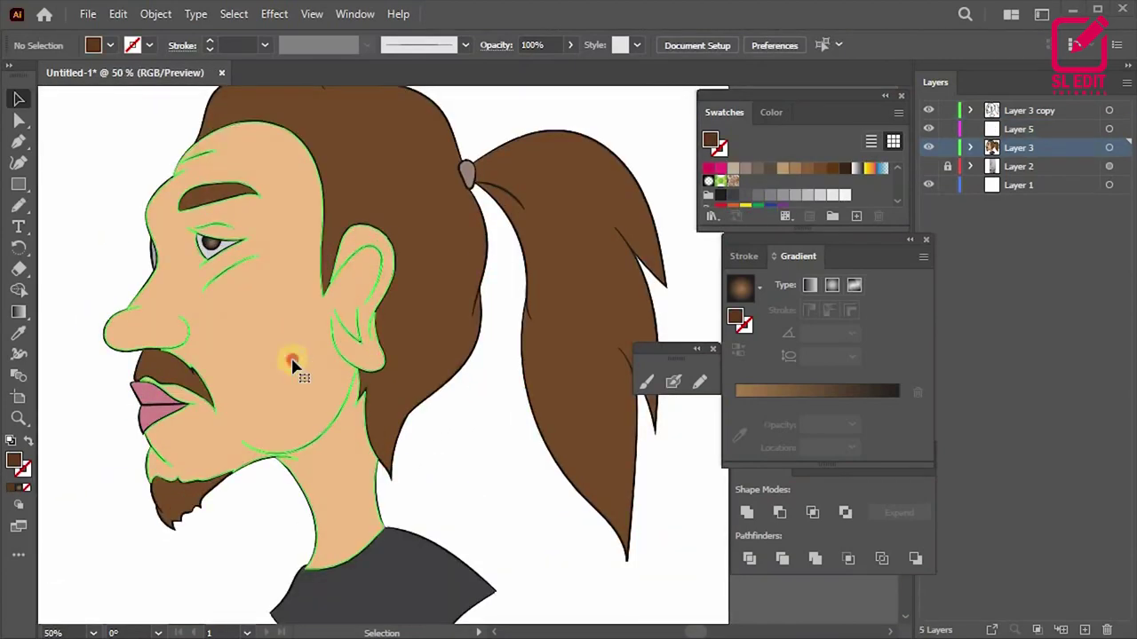
pyautogui.click(292, 368)
pyautogui.hotkey('ctrl', '-')
pyautogui.click(130, 371)
# Step: Set the fill to darker tan CE9663 on the active new layer, with the Pencil tool ready
pyautogui.doubleClick(13, 460)
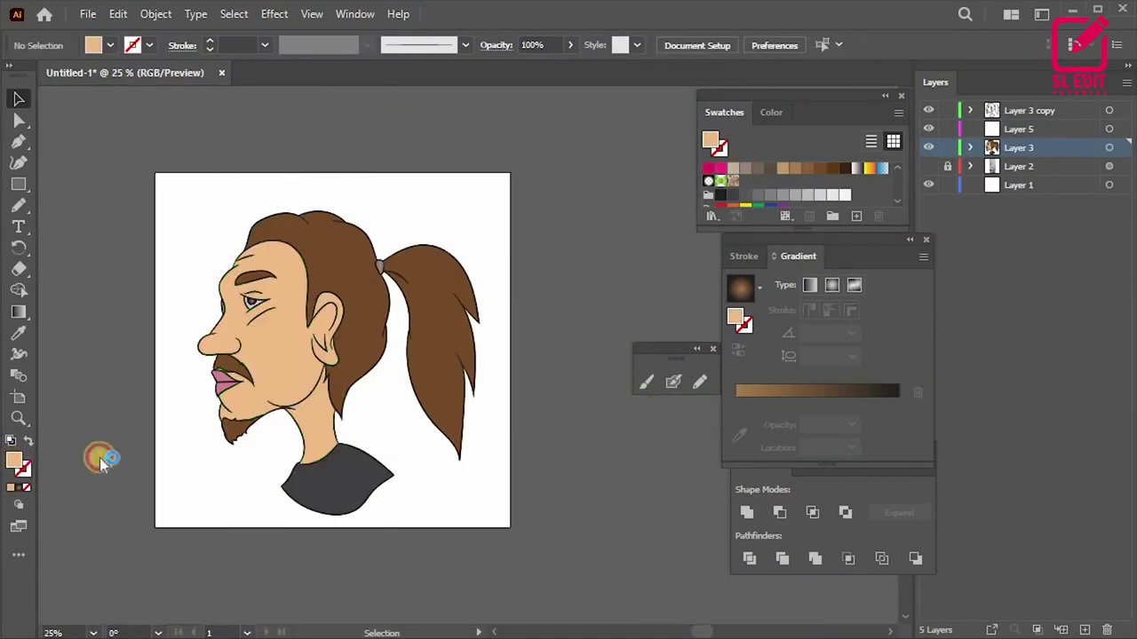
pyautogui.click(814, 331)
pyautogui.click(1120, 302)
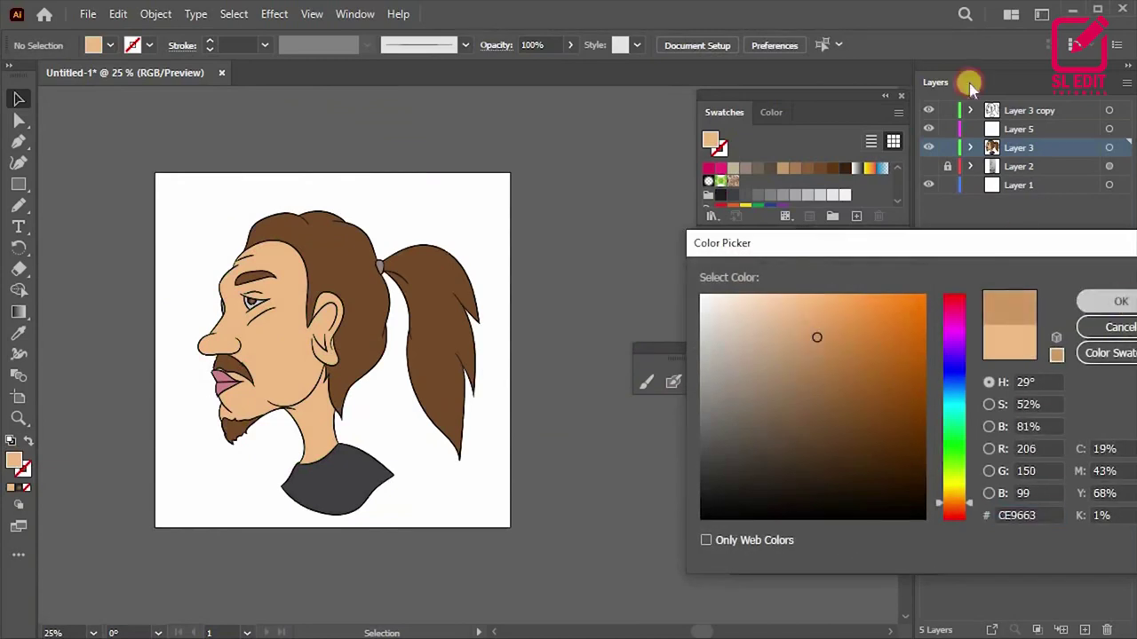
pyautogui.click(1030, 129)
pyautogui.scroll(2, 341, 254)
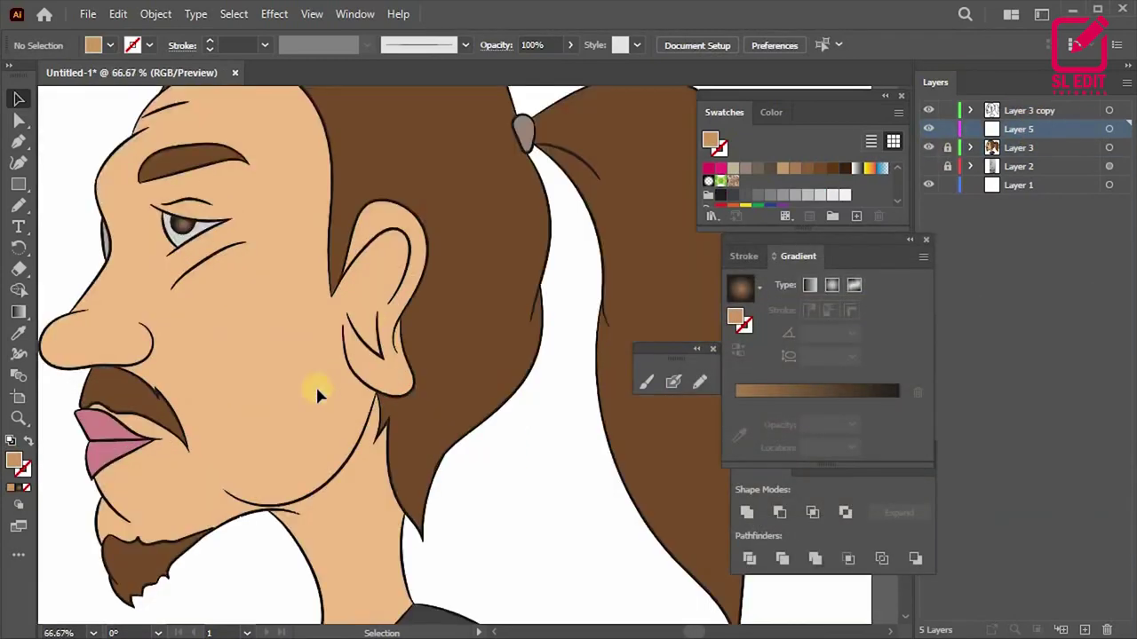
pyautogui.scroll(-1, 315, 385)
pyautogui.scroll(2, 249, 444)
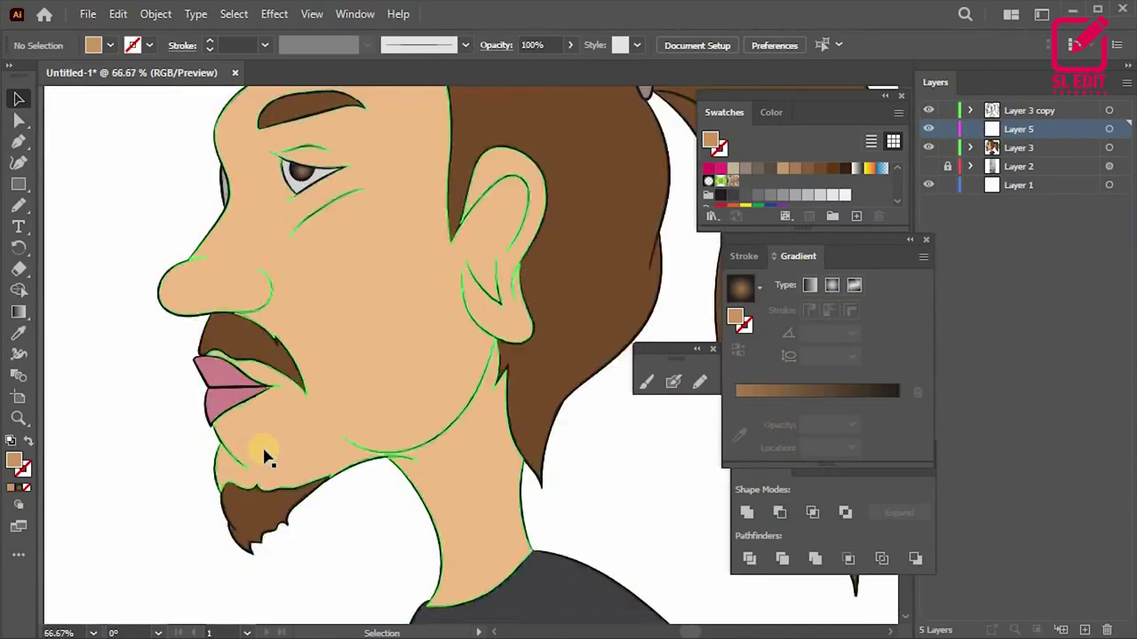
pyautogui.scroll(1, 263, 455)
pyautogui.press('n')
pyautogui.scroll(-2, 204, 433)
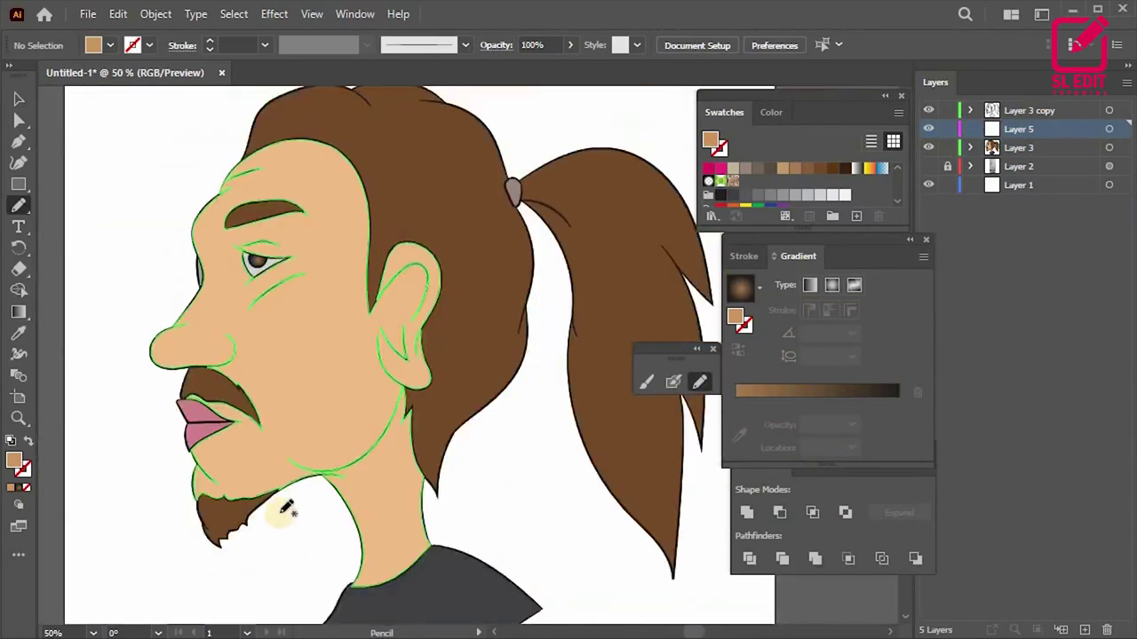
# Step: Draw a closed darker tan shadow shape around the chin
pyautogui.scroll(2, 200, 409)
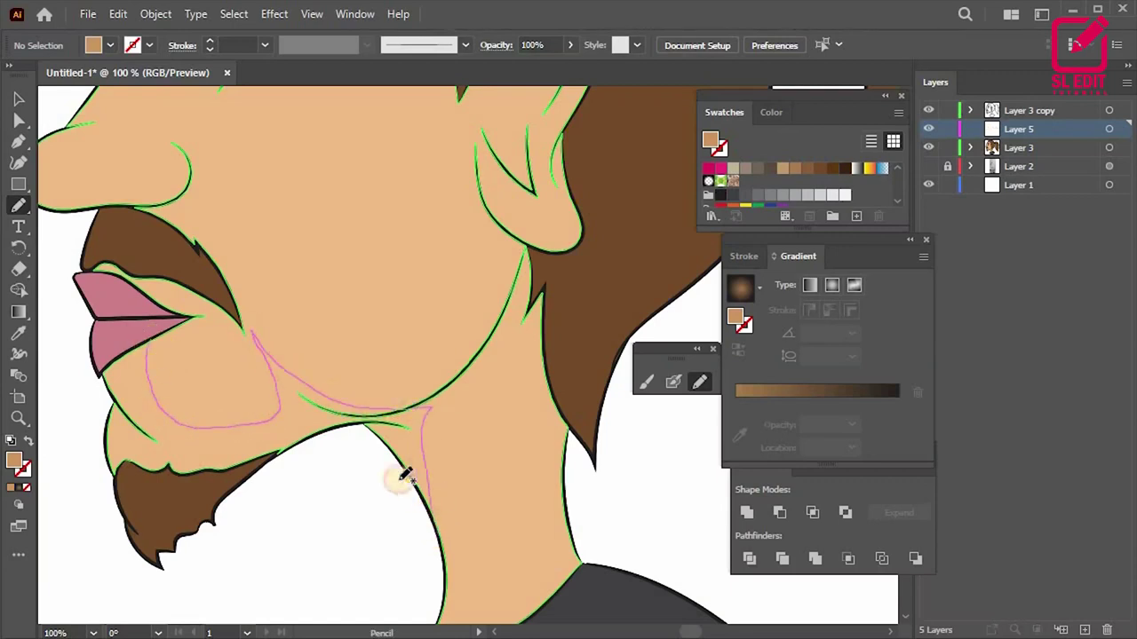
pyautogui.moveTo(404, 475); pyautogui.dragTo(251, 337)
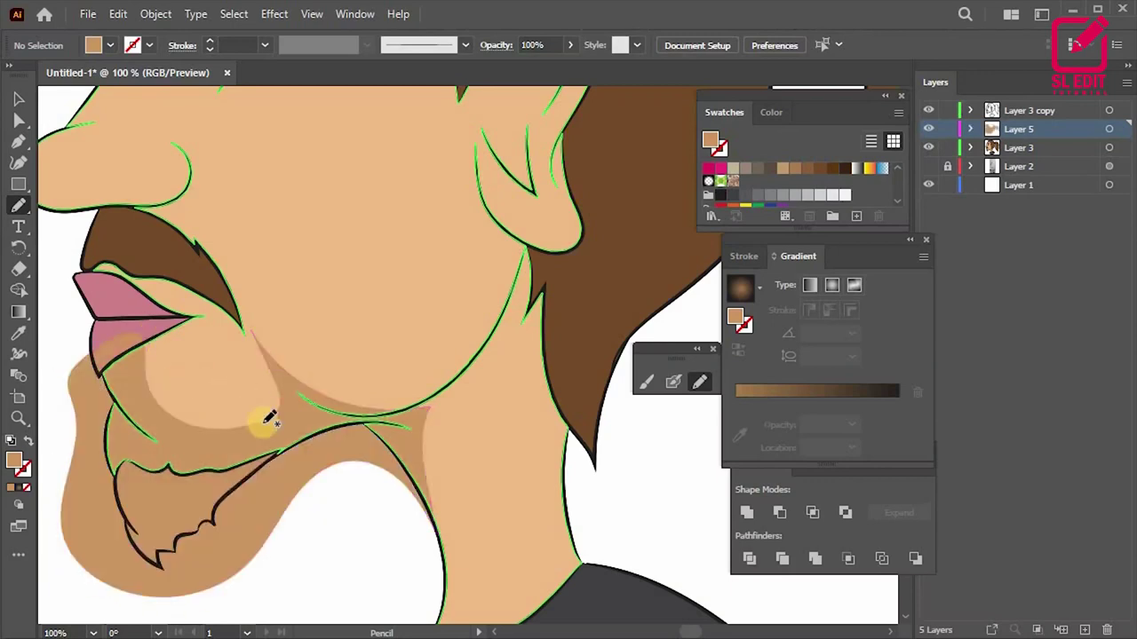
pyautogui.scroll(-2, 393, 462)
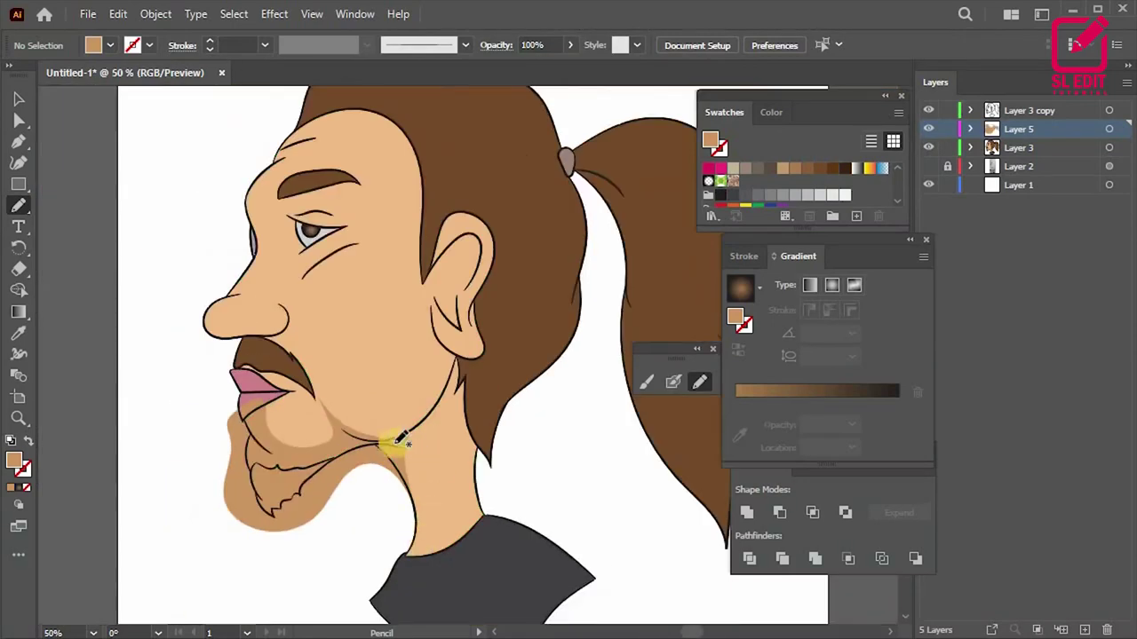
pyautogui.scroll(1, 373, 439)
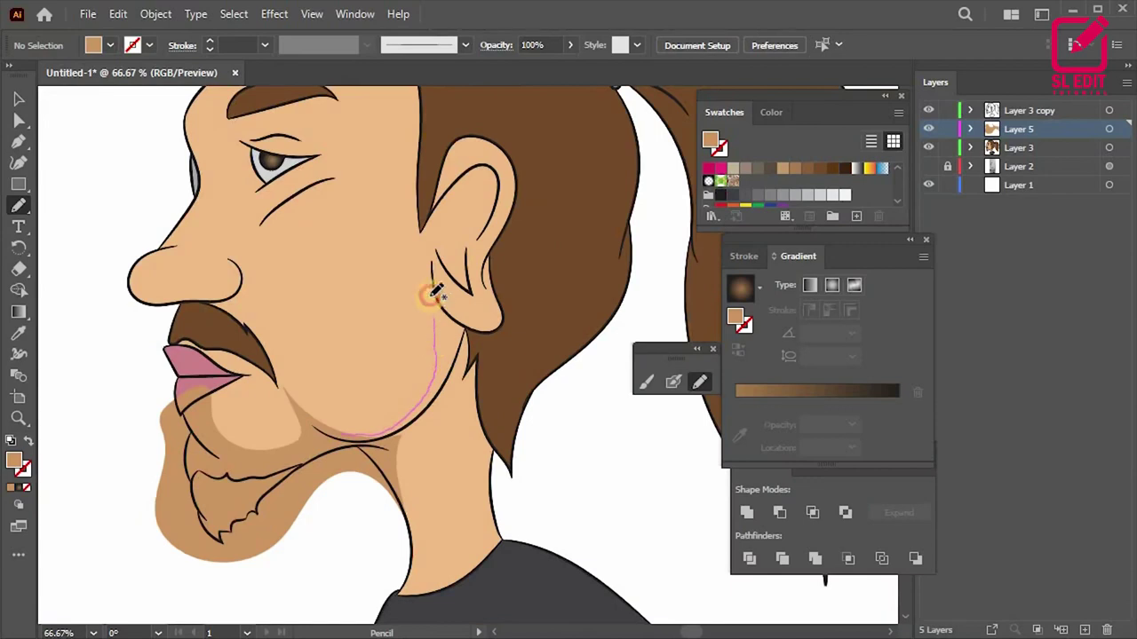
# Step: Draw a shadow shape from behind the ear down the neck to the collar, and select it
pyautogui.moveTo(511, 306); pyautogui.dragTo(464, 588)
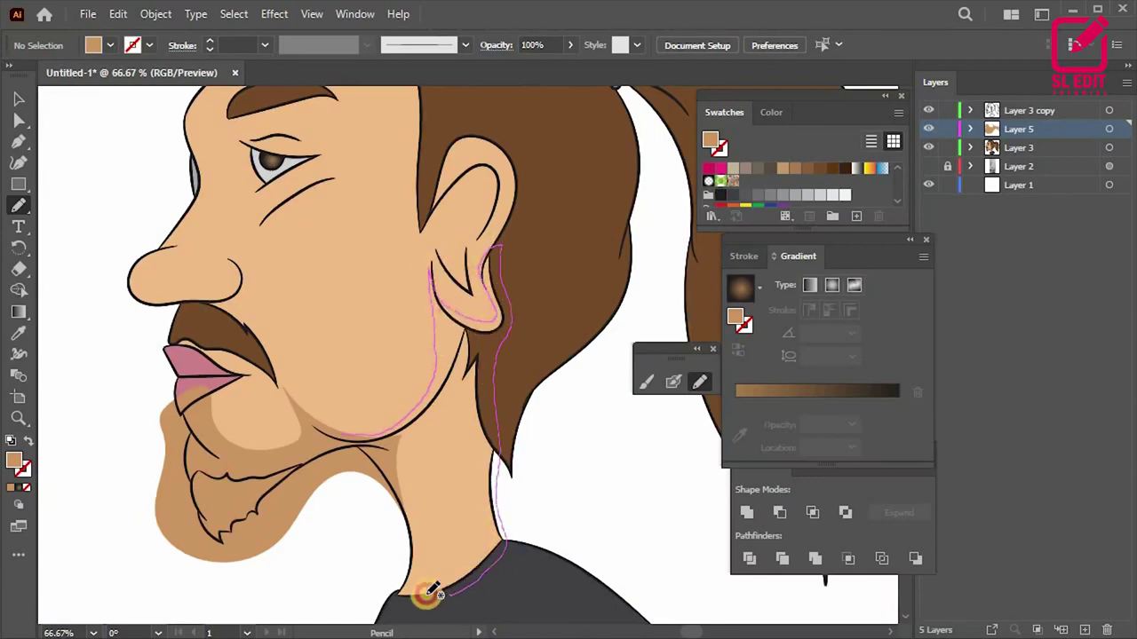
pyautogui.moveTo(440, 500)
pyautogui.mouseDown()
pyautogui.moveTo(329, 444)
pyautogui.moveTo(315, 408)
pyautogui.mouseUp()
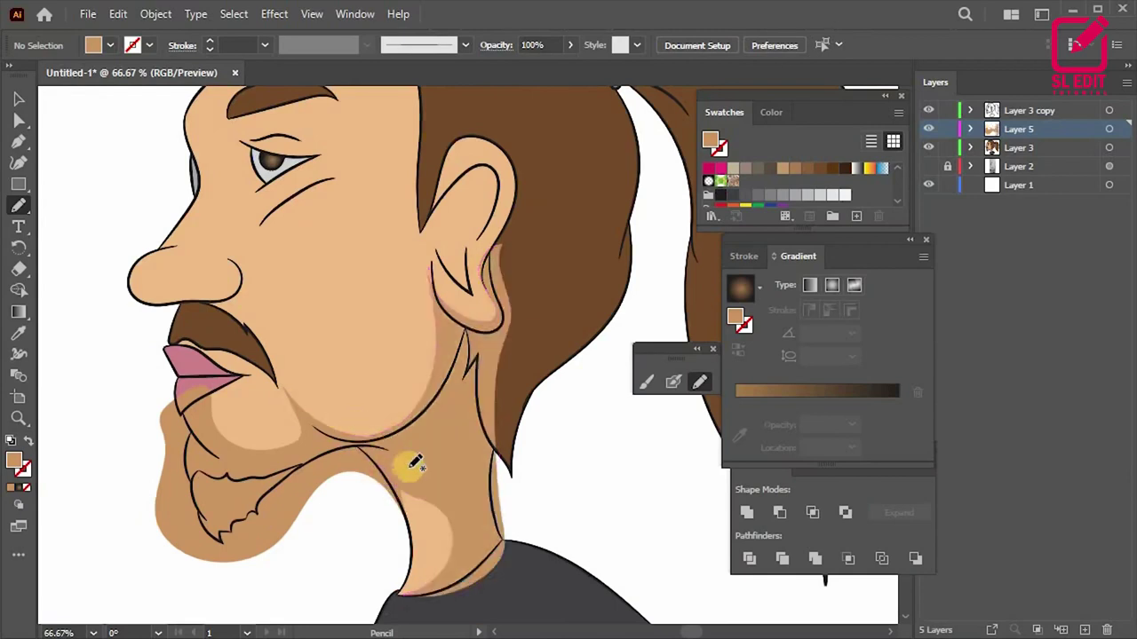
pyautogui.scroll(-2, 400, 444)
pyautogui.scroll(1, 404, 417)
pyautogui.press('v')
pyautogui.click(399, 450)
# Step: Select the shadows with the hair outline and merge the neck shadow regions beside the ear using Shape Builder
pyautogui.keyDown('shift'); pyautogui.click(267, 480); pyautogui.keyUp('shift')
pyautogui.keyDown('shift'); pyautogui.click(413, 541); pyautogui.keyUp('shift')
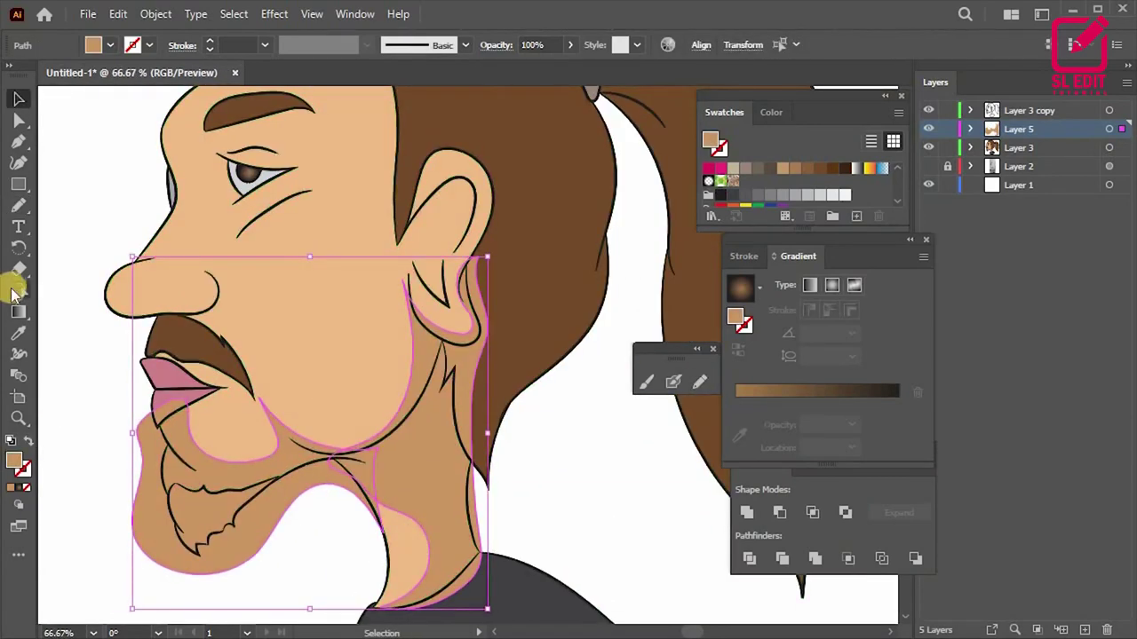
pyautogui.click(19, 290)
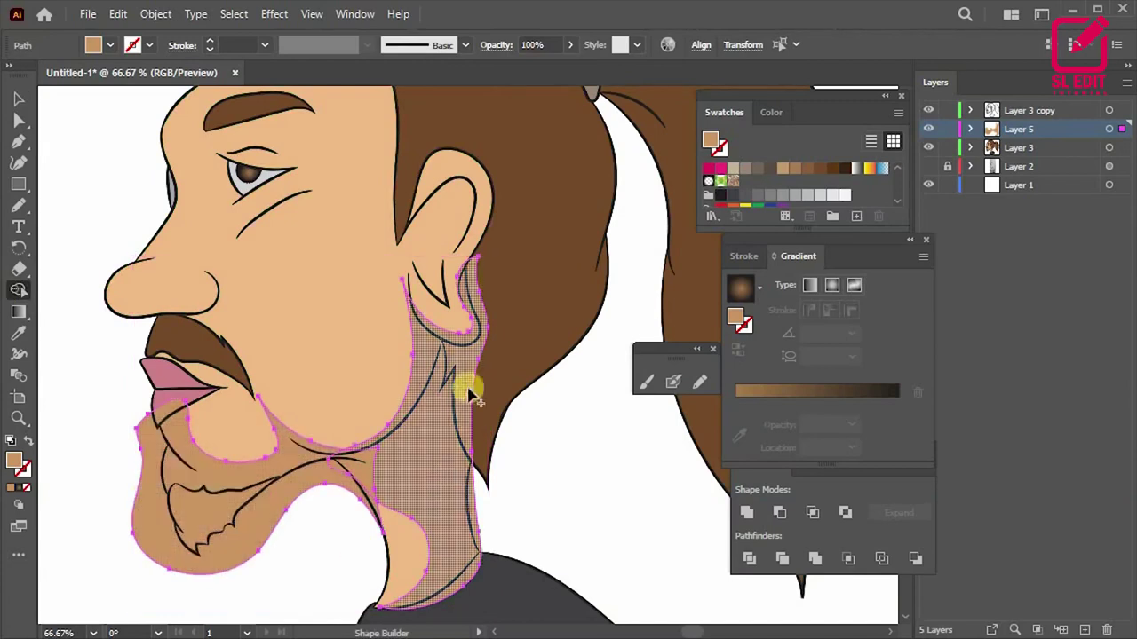
pyautogui.press('v')
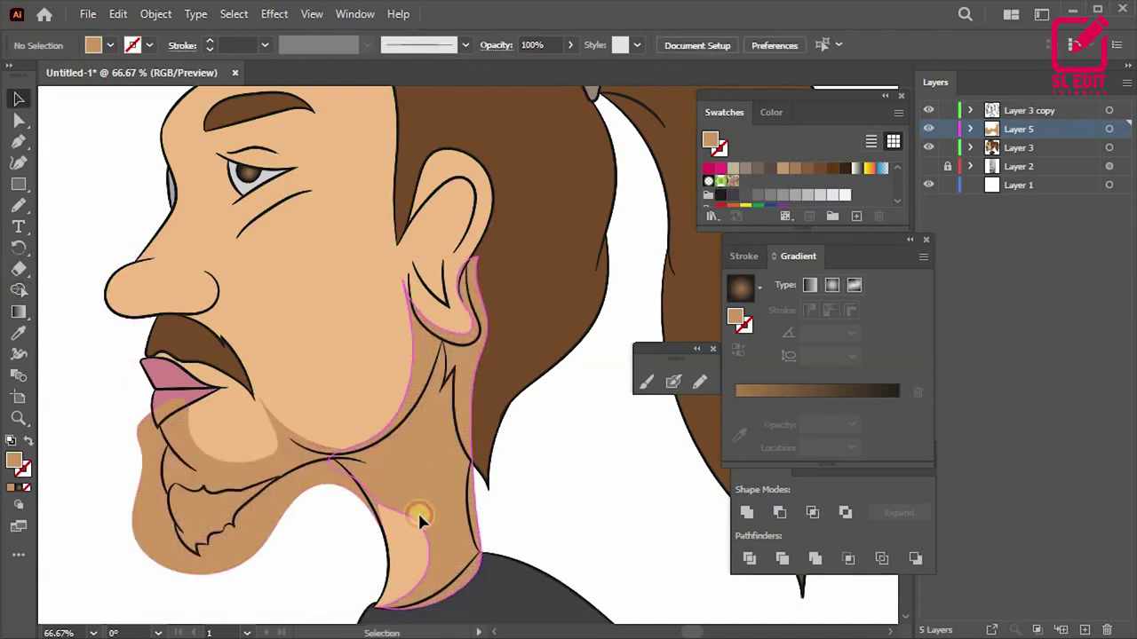
pyautogui.keyDown('shift'); pyautogui.click(400, 532); pyautogui.keyUp('shift')
pyautogui.keyDown('shift'); pyautogui.click(413, 333); pyautogui.keyUp('shift')
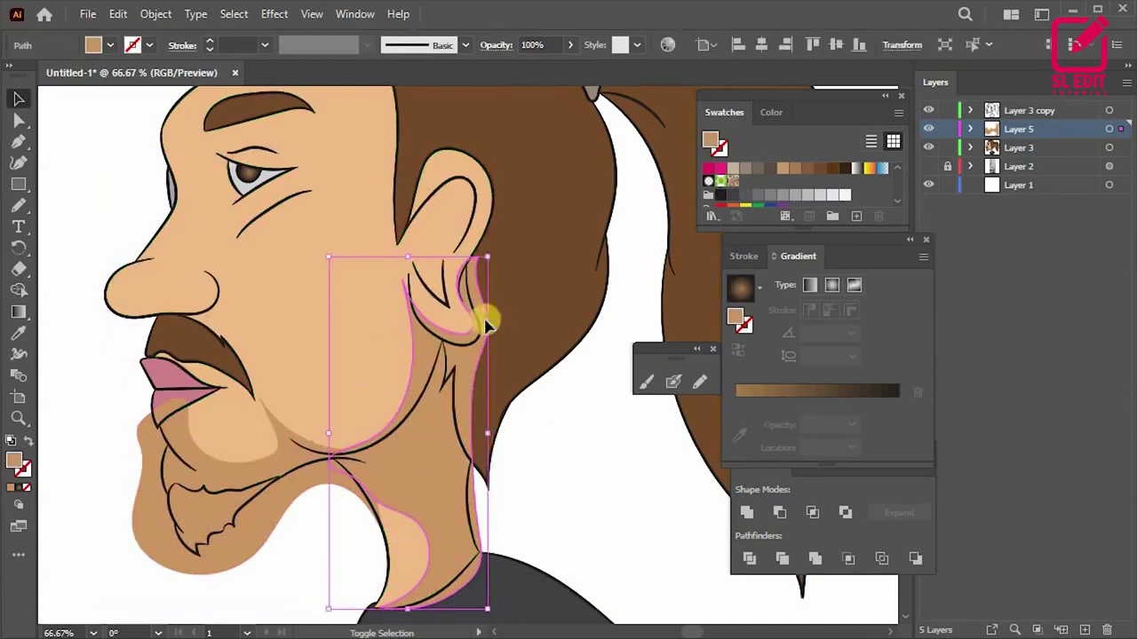
pyautogui.keyDown('shift'); pyautogui.click(528, 309); pyautogui.keyUp('shift')
pyautogui.click(19, 290)
pyautogui.moveTo(252, 353); pyautogui.dragTo(502, 517)
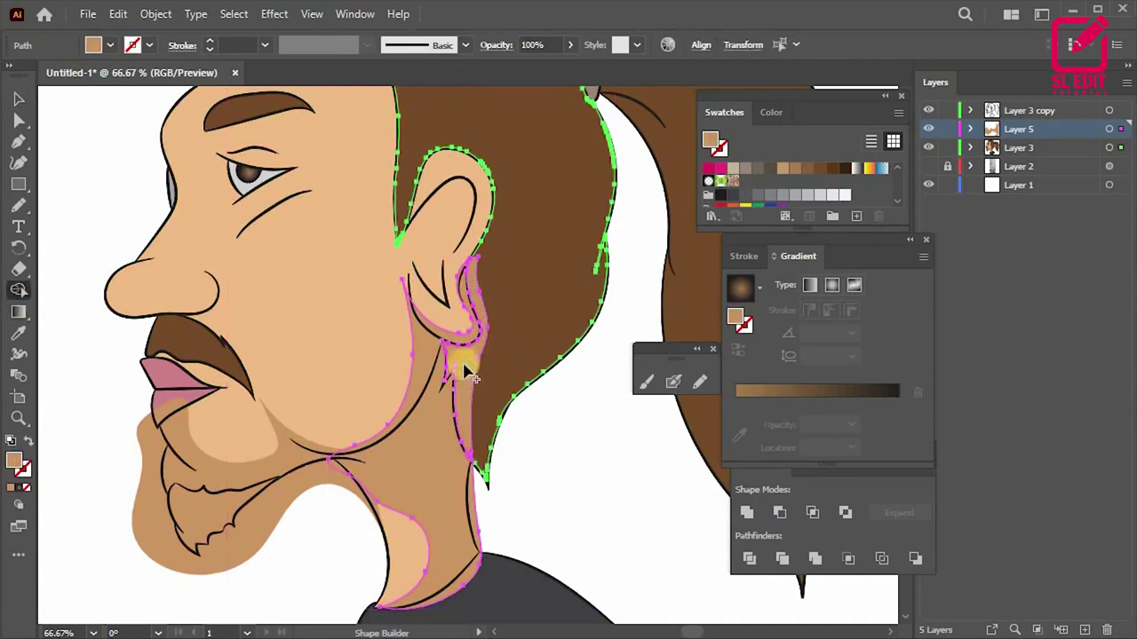
# Step: Fill the neck shadow piece beside the ear with the hair brown using the Eyedropper
pyautogui.press('v')
pyautogui.click(473, 384)
pyautogui.keyDown('shift'); pyautogui.click(474, 384); pyautogui.keyUp('shift')
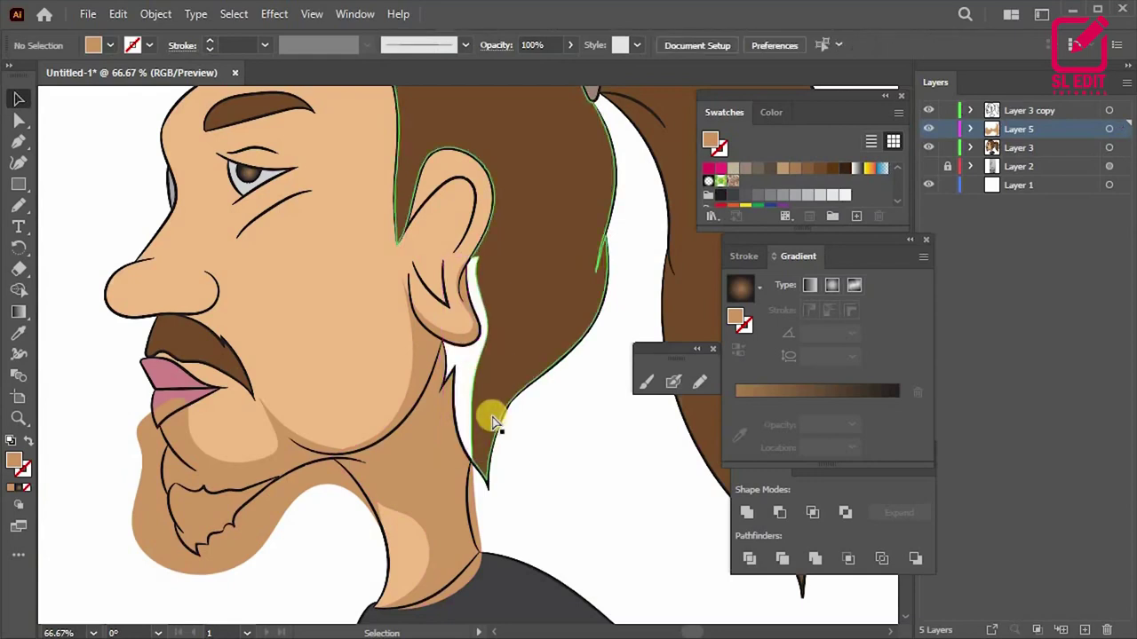
pyautogui.click(470, 385)
pyautogui.hotkey('ctrl', '=')
pyautogui.hotkey('ctrl', '=')
pyautogui.hotkey('ctrl', '-')
pyautogui.hotkey('ctrl', '-')
pyautogui.press('i')
pyautogui.click(515, 304)
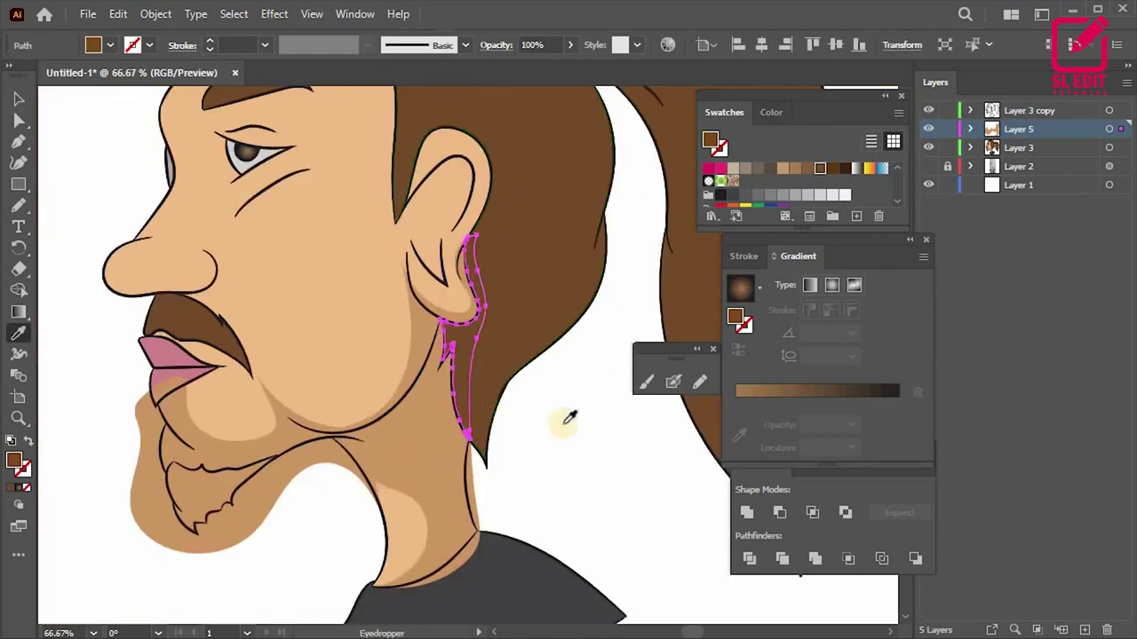
pyautogui.press('v')
pyautogui.click(582, 449)
pyautogui.hotkey('ctrl', '-')
pyautogui.hotkey('ctrl', '-')
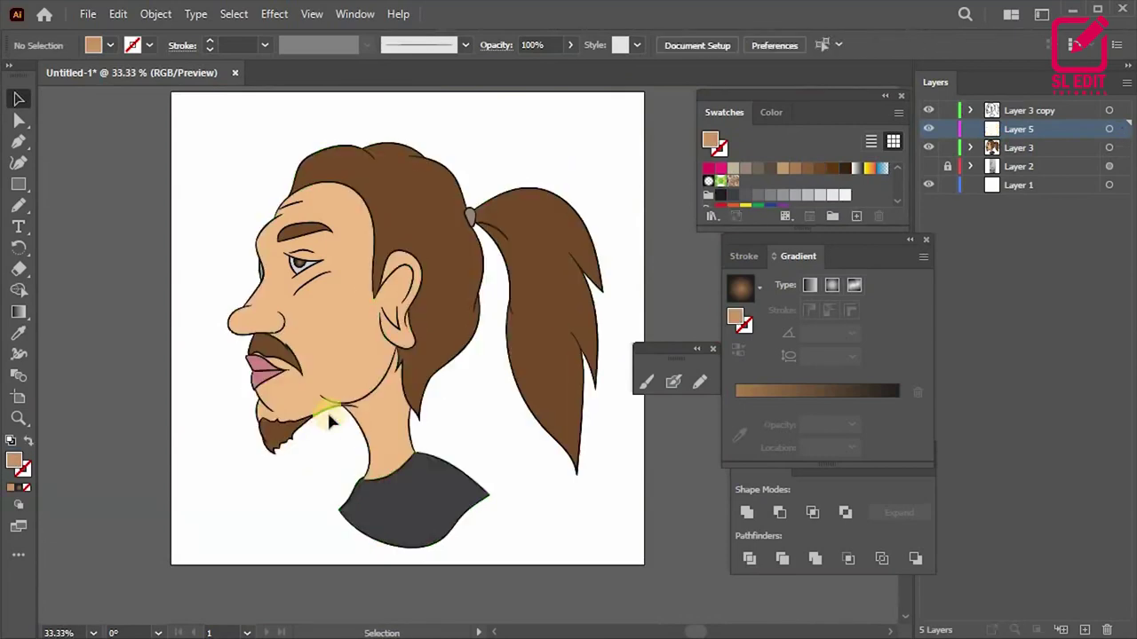
# Step: Draw a darker tan shadow shape around the chin and beard, replacing a discarded first attempt
pyautogui.hotkey('ctrl', '=')
pyautogui.hotkey('ctrl', '=')
pyautogui.hotkey('ctrl', '=')
pyautogui.press('n')
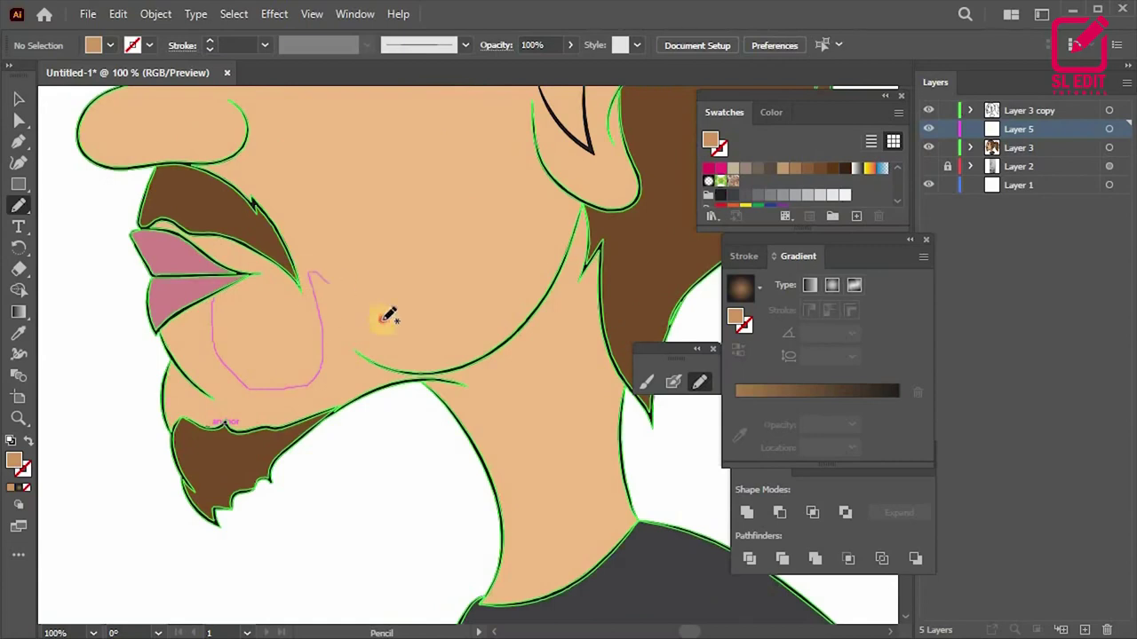
pyautogui.moveTo(531, 382); pyautogui.dragTo(213, 391)
pyautogui.hotkey('ctrl', '-')
pyautogui.hotkey('ctrl', '-')
pyautogui.hotkey('ctrl', '-')
pyautogui.hotkey('ctrl', '=')
pyautogui.hotkey('ctrl', '=')
pyautogui.hotkey('ctrl', '=')
pyautogui.hotkey('ctrl', 'z')
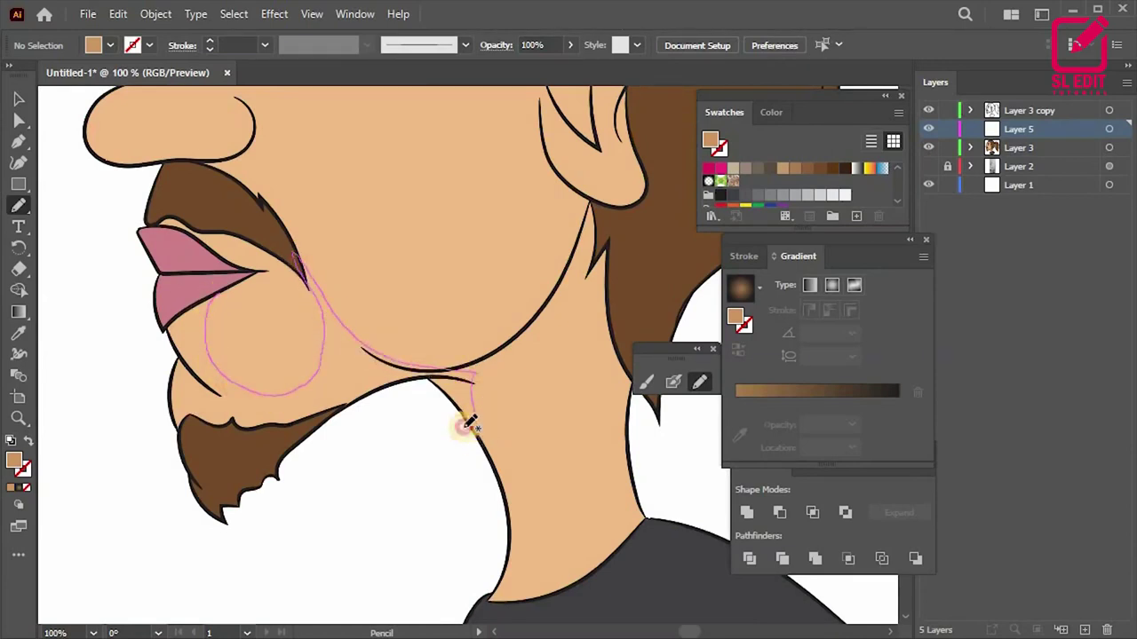
pyautogui.moveTo(479, 437); pyautogui.dragTo(229, 281)
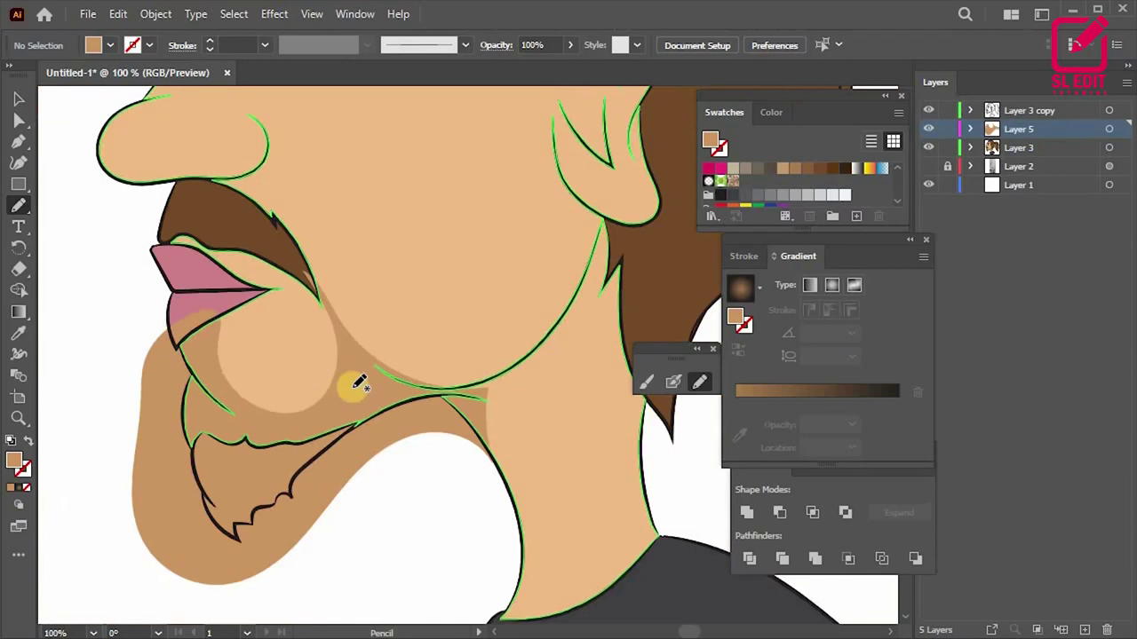
pyautogui.press('v')
pyautogui.scroll(-3, 342, 414)
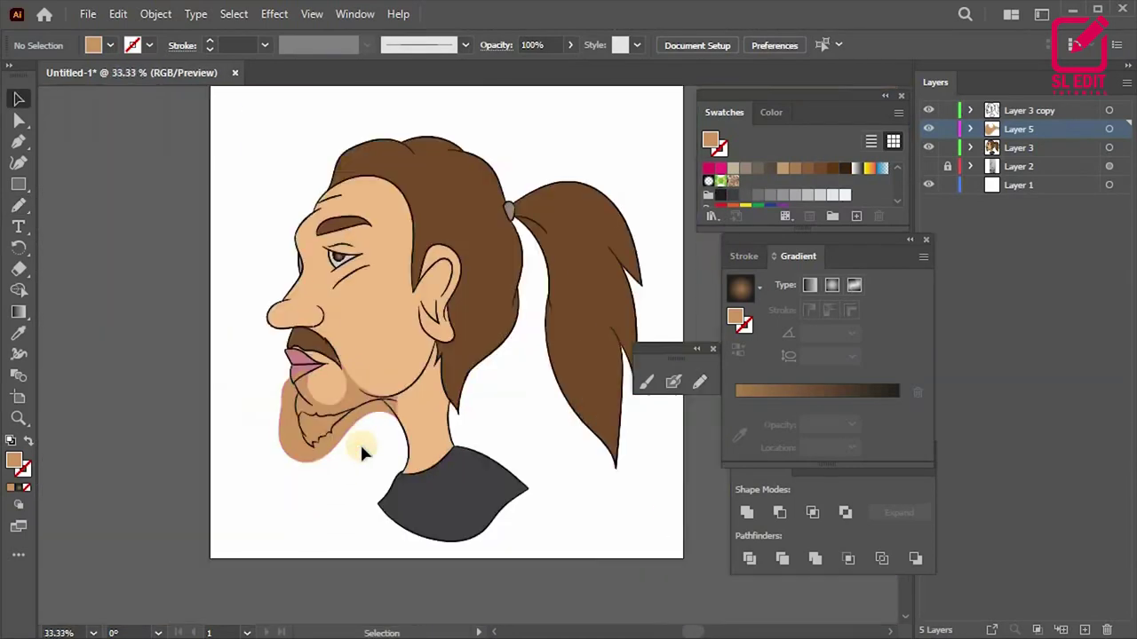
# Step: Draw a Pencil shading outline below the lower lip
pyautogui.scroll(1, 359, 442)
pyautogui.scroll(1, 373, 396)
pyautogui.scroll(2, 355, 363)
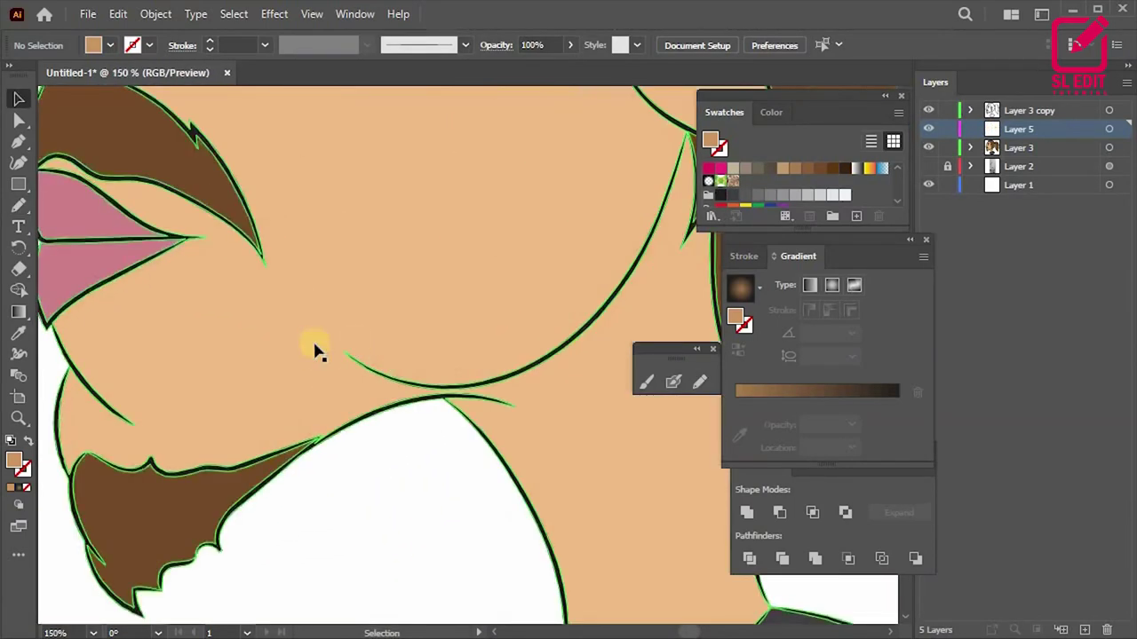
pyautogui.press('n')
pyautogui.scroll(-2, 298, 356)
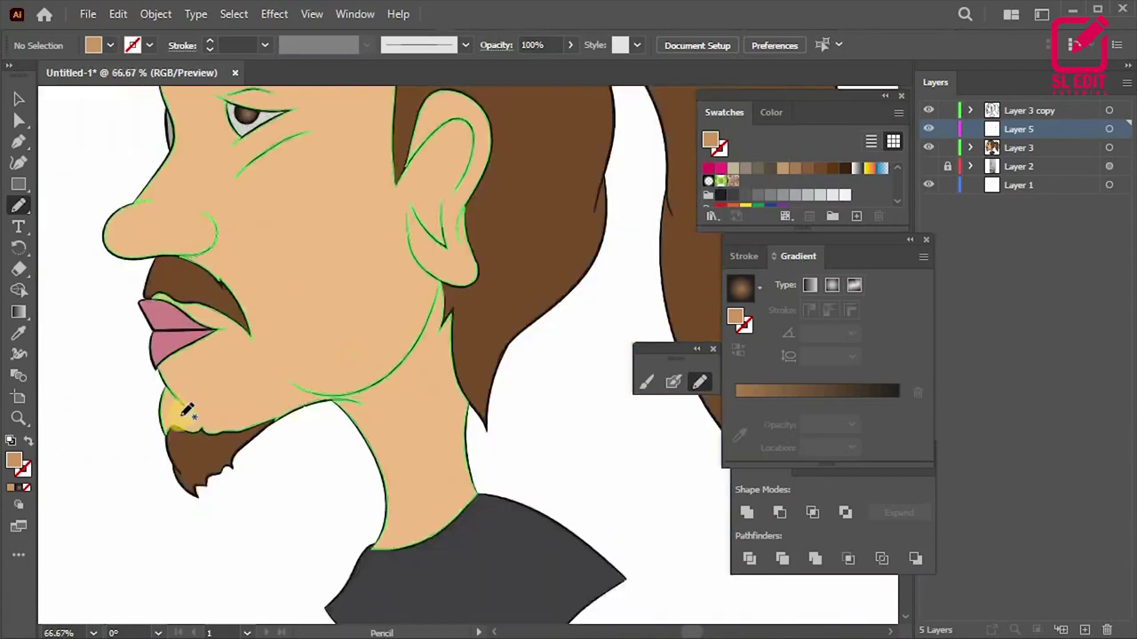
pyautogui.scroll(2, 186, 305)
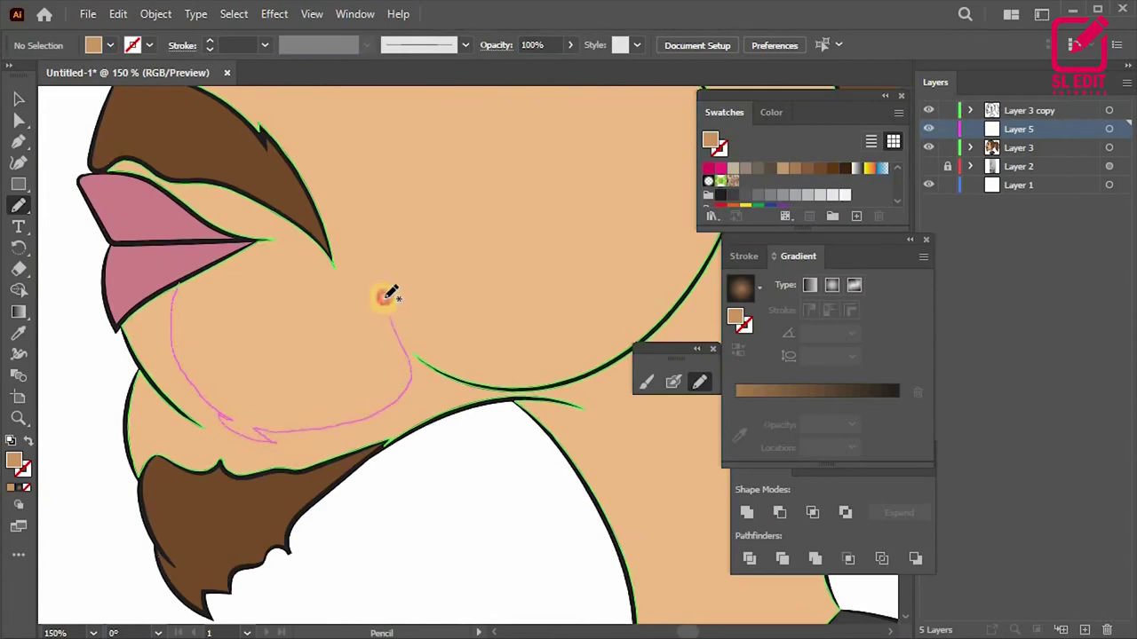
pyautogui.moveTo(551, 425)
pyautogui.mouseDown()
pyautogui.moveTo(105, 327)
pyautogui.moveTo(172, 266)
pyautogui.mouseUp()
# Step: Merge the new shape with the chin shadow into one jaw shading shape using Shape Builder
pyautogui.press('v')
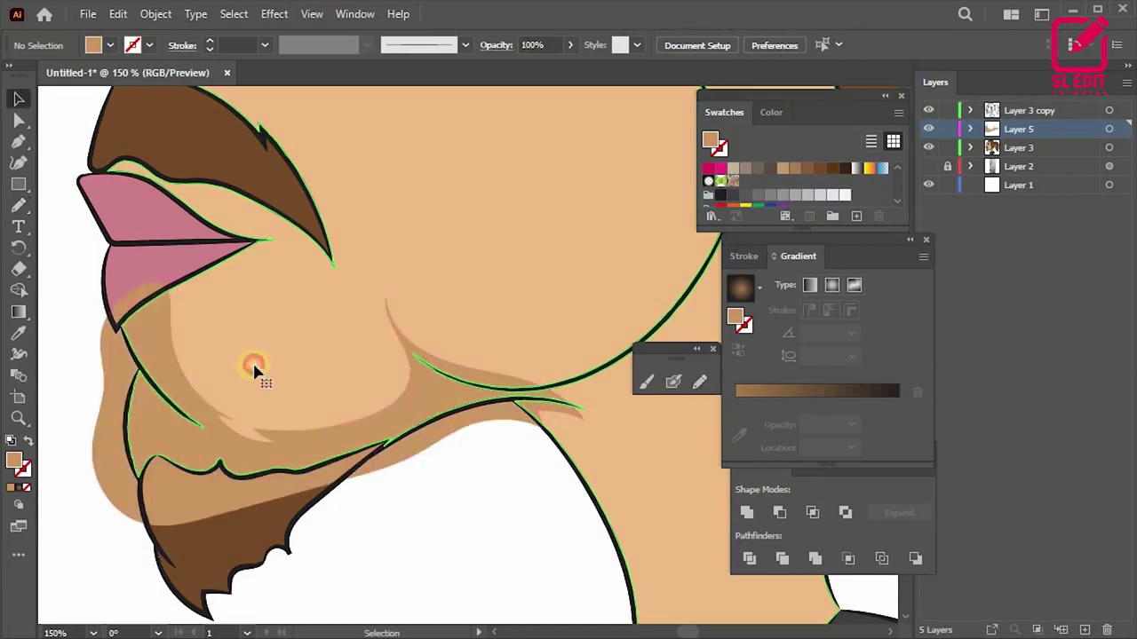
pyautogui.click(189, 448)
pyautogui.keyDown('shift'); pyautogui.click(183, 449); pyautogui.keyUp('shift')
pyautogui.click(17, 290)
pyautogui.click(180, 460)
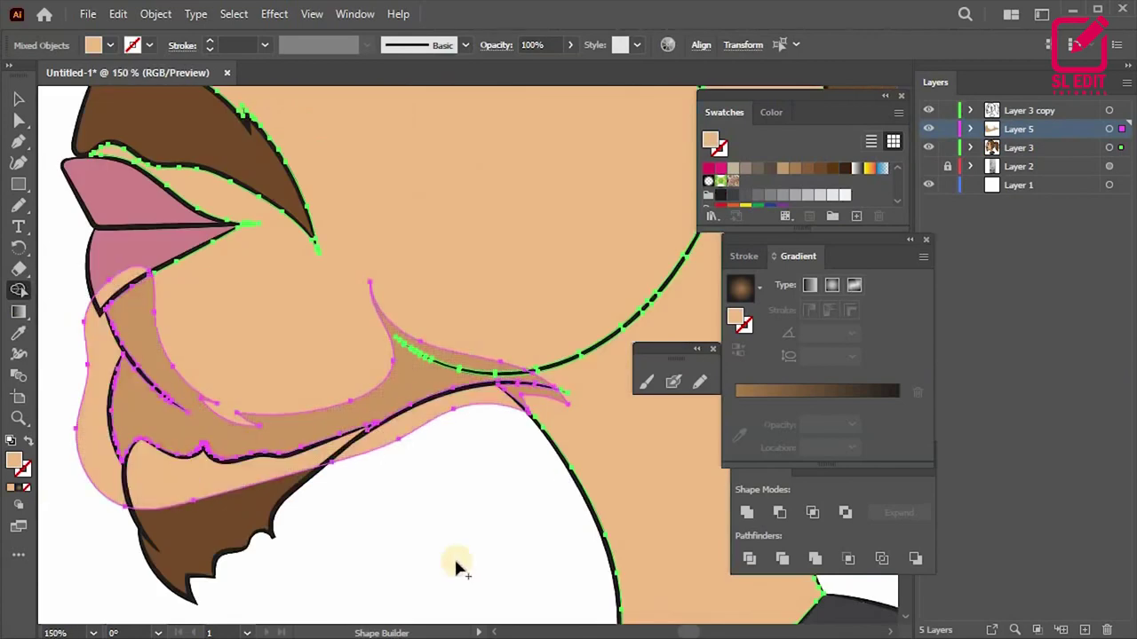
pyautogui.press('v')
pyautogui.click(433, 551)
pyautogui.click(246, 482)
pyautogui.hotkey('ctrl', 'shift', 'a')
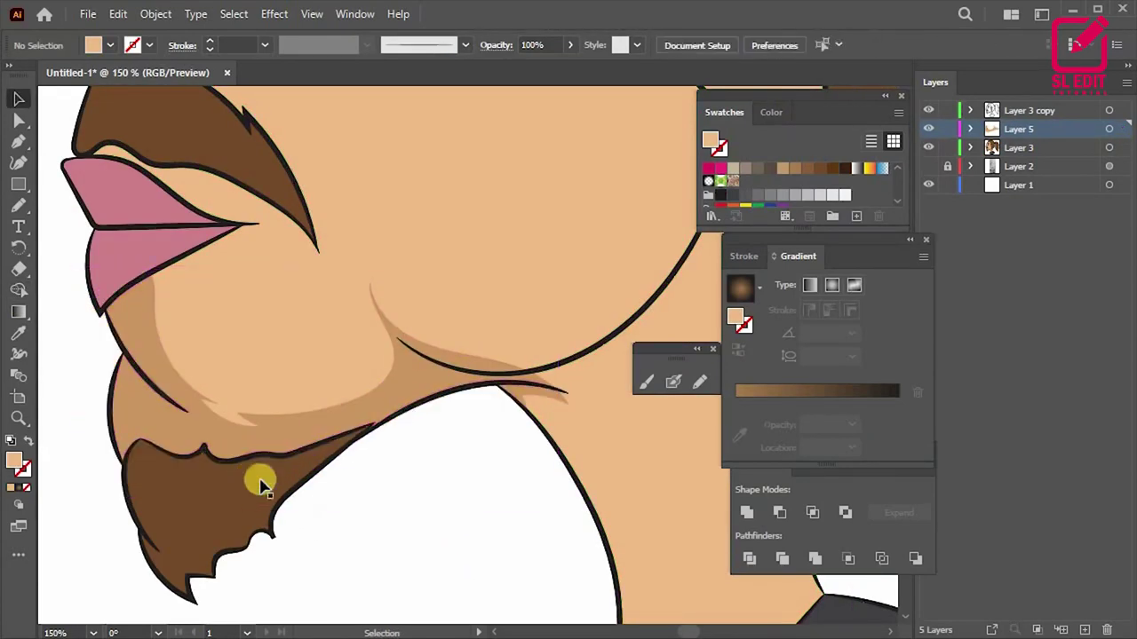
pyautogui.hotkey('ctrl', '-')
pyautogui.hotkey('ctrl', '-')
pyautogui.hotkey('ctrl', '-')
pyautogui.hotkey('ctrl', '-')
pyautogui.hotkey('ctrl', '-')
pyautogui.scroll(2, 361, 276)
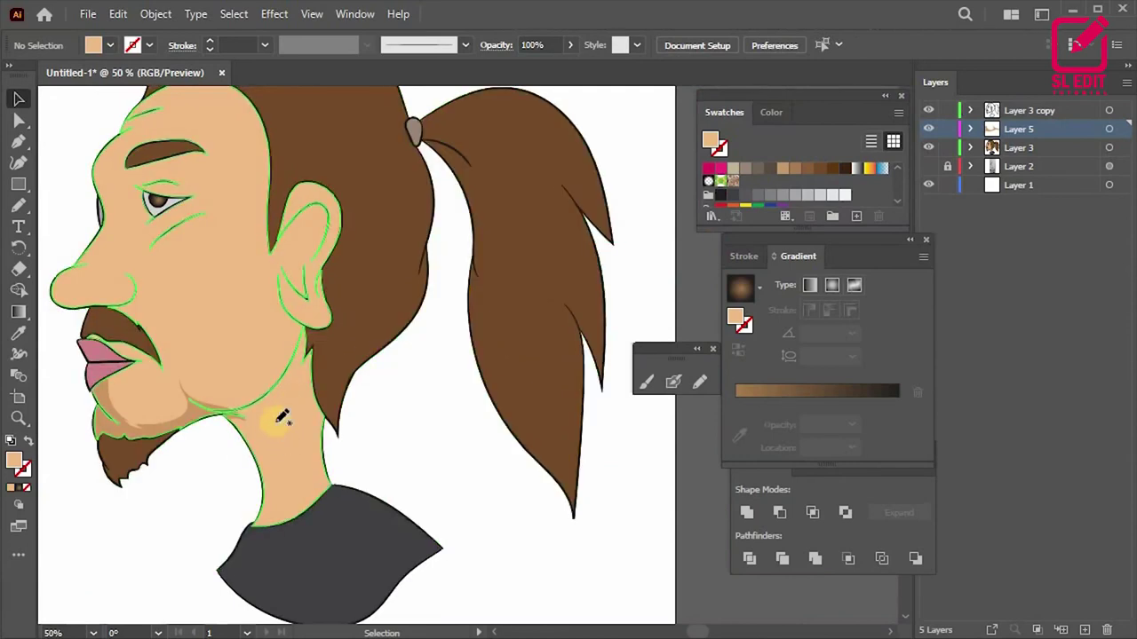
# Step: Draw a shadow shape down the neck to the collar and give it the darker skin tone
pyautogui.press('n')
pyautogui.scroll(1, 279, 339)
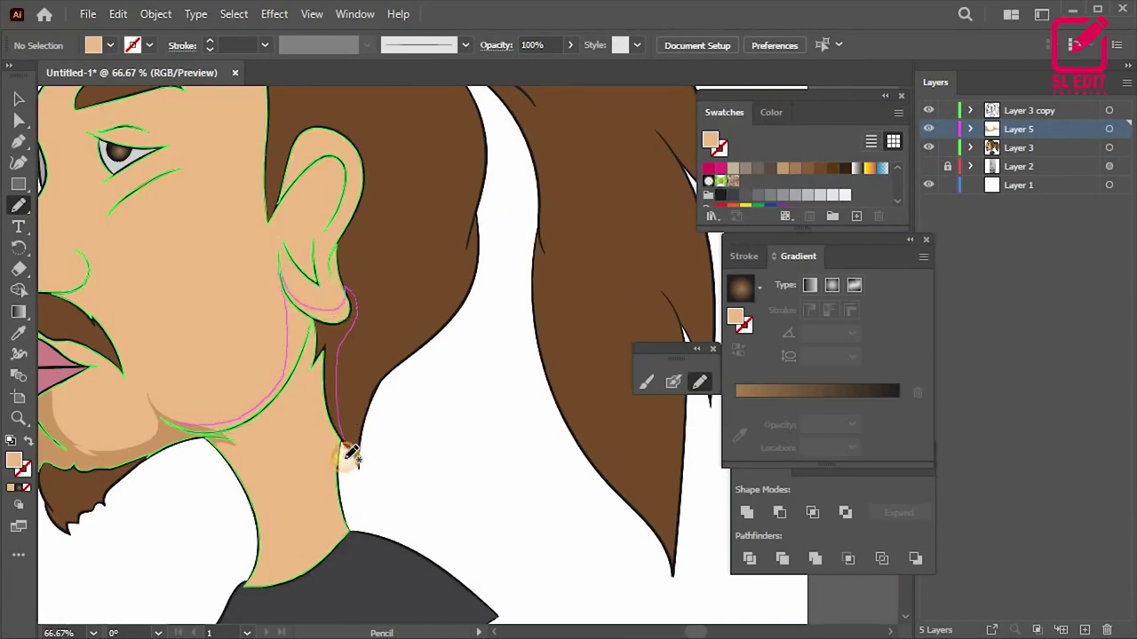
pyautogui.moveTo(342, 502)
pyautogui.mouseDown()
pyautogui.moveTo(329, 563)
pyautogui.moveTo(247, 595)
pyautogui.mouseUp()
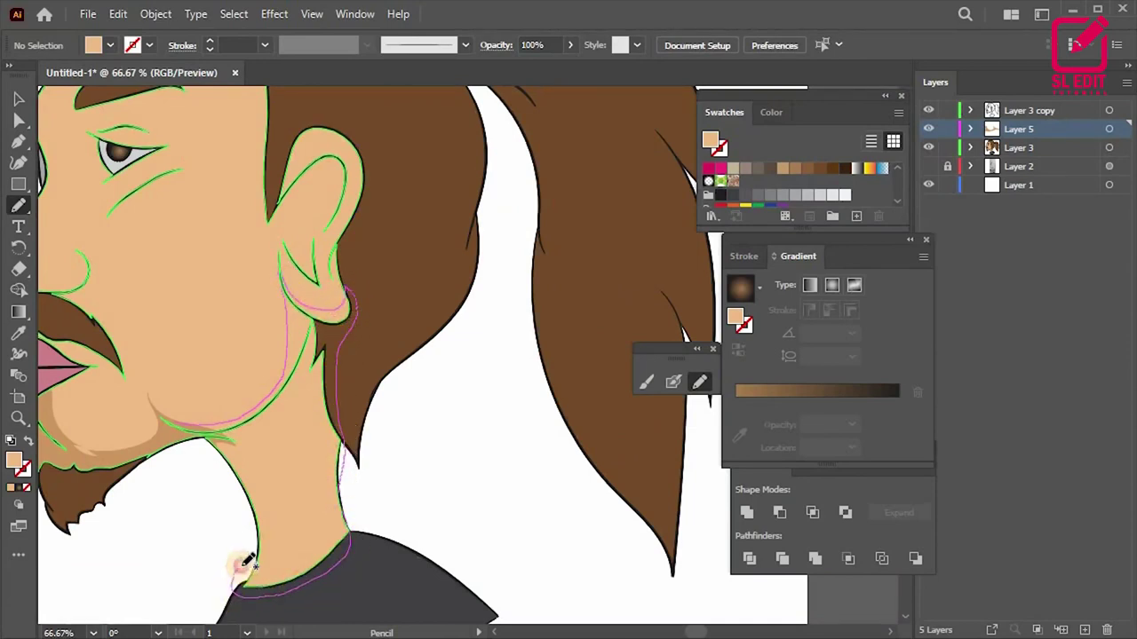
pyautogui.moveTo(222, 429); pyautogui.dragTo(215, 422)
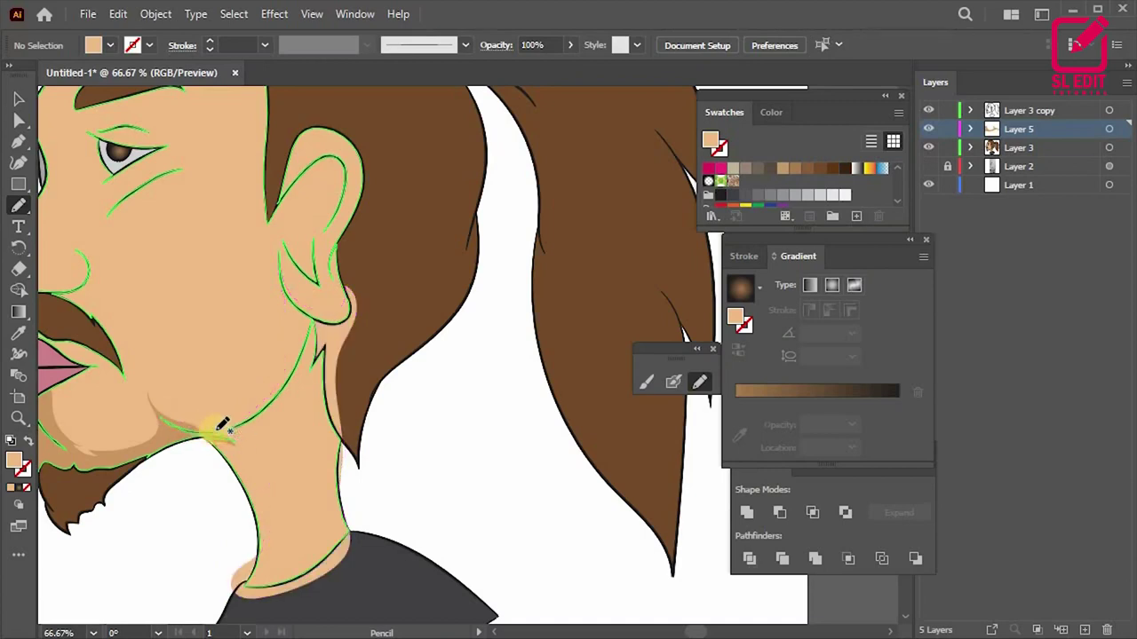
pyautogui.press('v')
pyautogui.click(279, 412)
pyautogui.press('i')
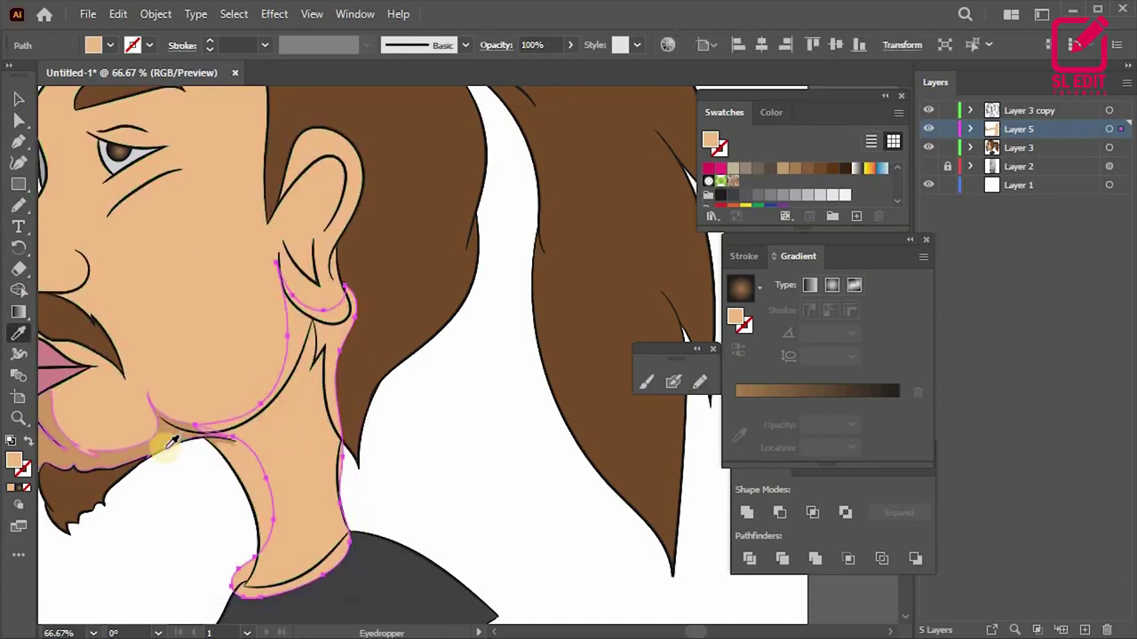
pyautogui.click(187, 510)
# Step: Fill the strip above the shirt collar with skin colour using Shape Builder
pyautogui.scroll(1, 256, 475)
pyautogui.click(337, 297)
pyautogui.scroll(-1, 338, 297)
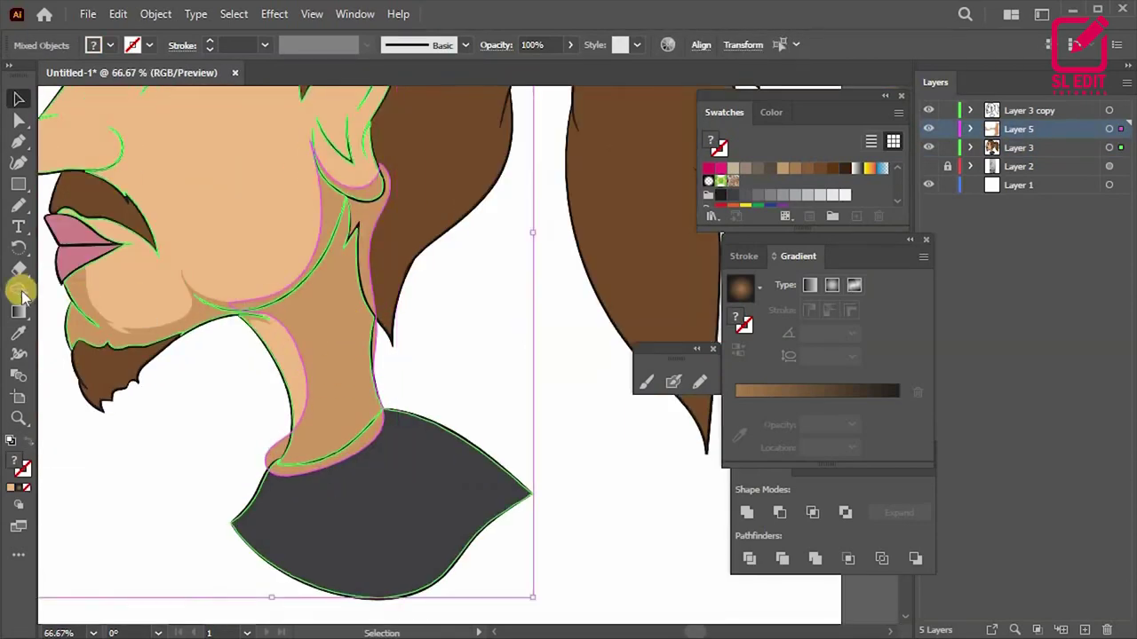
pyautogui.click(248, 384)
pyautogui.click(297, 359)
pyautogui.keyDown('shift'); pyautogui.click(293, 351); pyautogui.keyUp('shift')
pyautogui.click(18, 289)
pyautogui.scroll(2, 325, 431)
pyautogui.scroll(1, 319, 424)
pyautogui.click(318, 424)
pyautogui.scroll(-2, 380, 388)
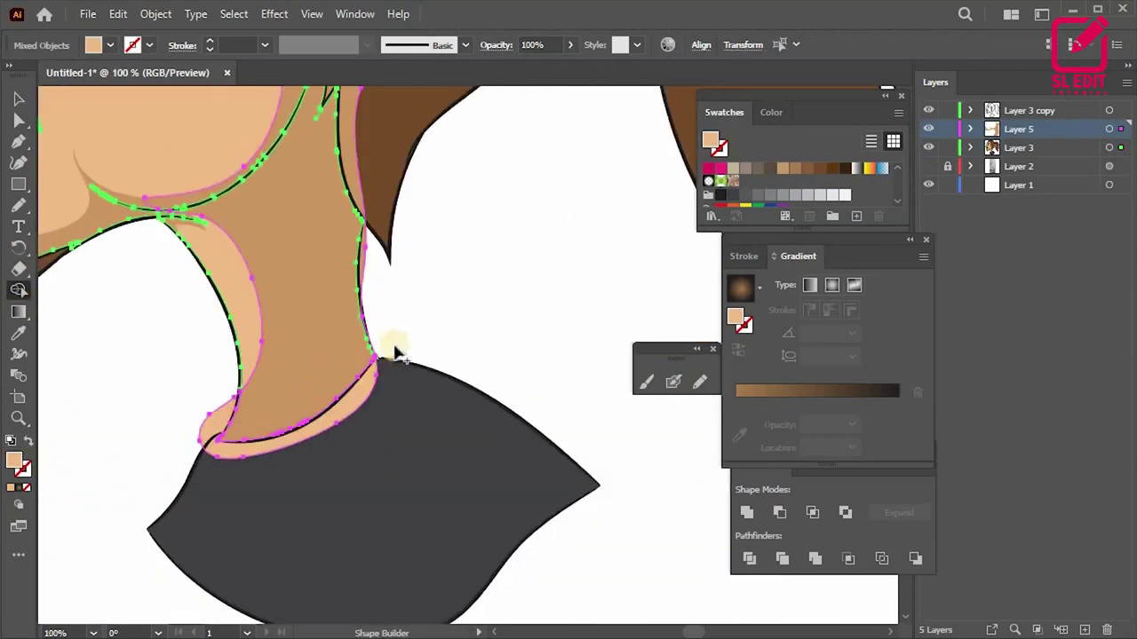
pyautogui.press('v')
pyautogui.hotkey('ctrl', 'shift', 'a')
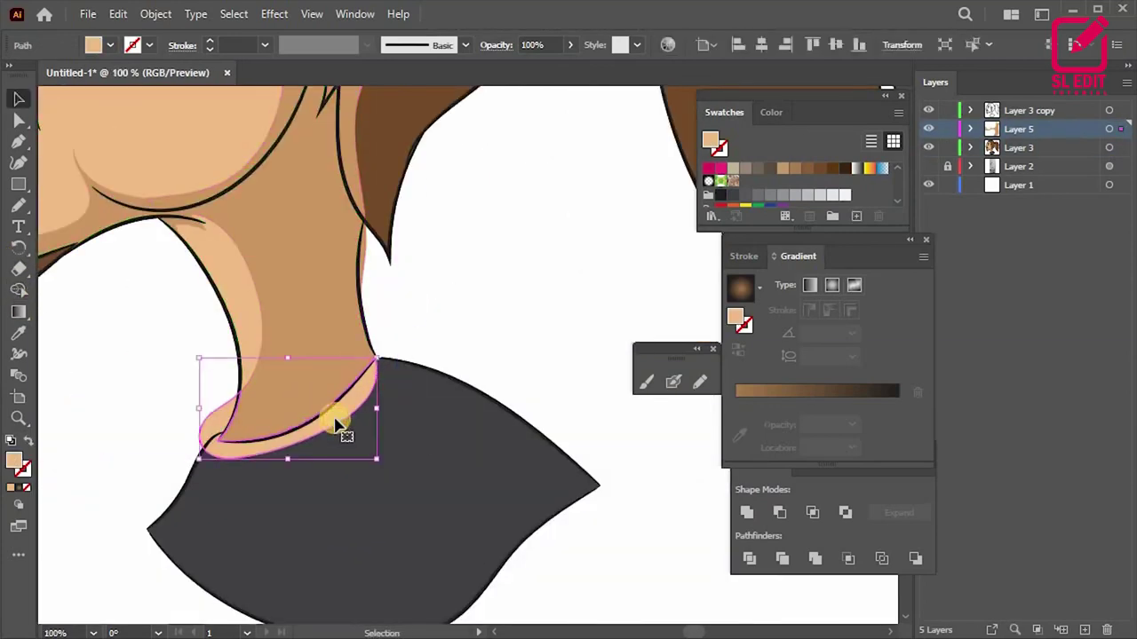
pyautogui.scroll(-2, 336, 424)
pyautogui.scroll(2, 304, 350)
# Step: Merge the neck shadow pieces into one shape within the neck outline
pyautogui.click(383, 363)
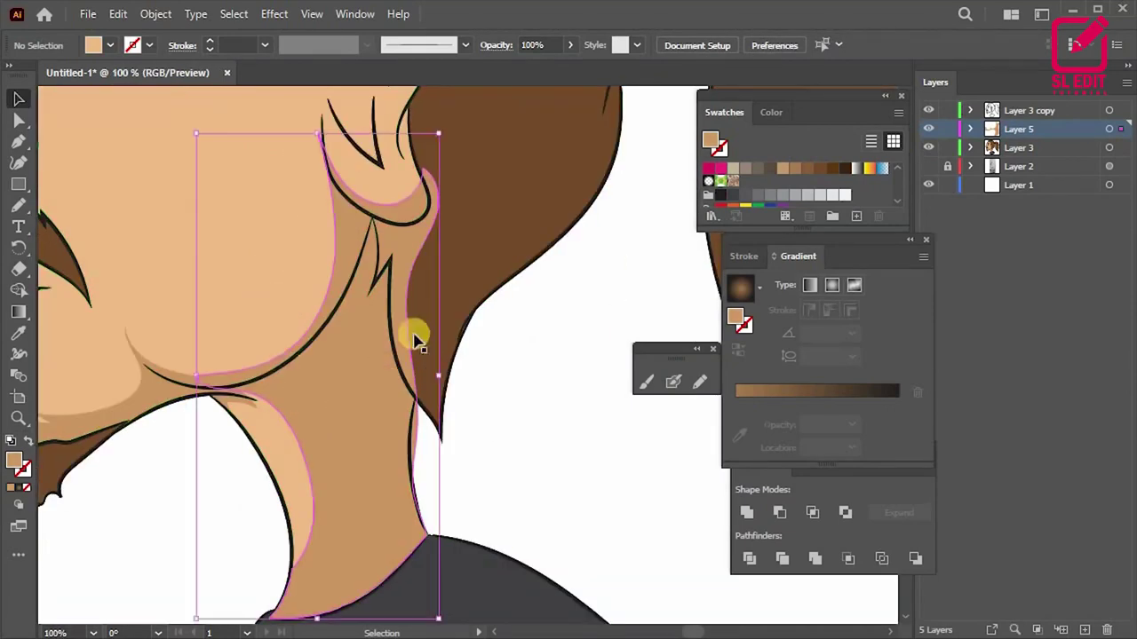
pyautogui.keyDown('shift'); pyautogui.click(273, 272); pyautogui.keyUp('shift')
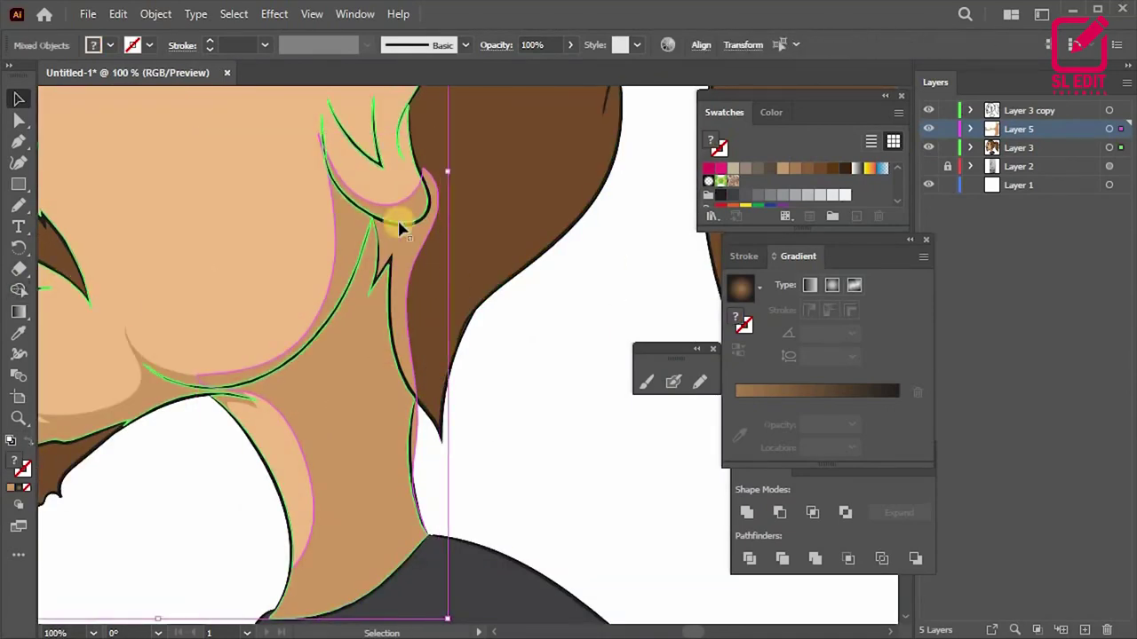
pyautogui.keyDown('shift'); pyautogui.click(345, 233); pyautogui.keyUp('shift')
pyautogui.hotkey('shift', 'm')
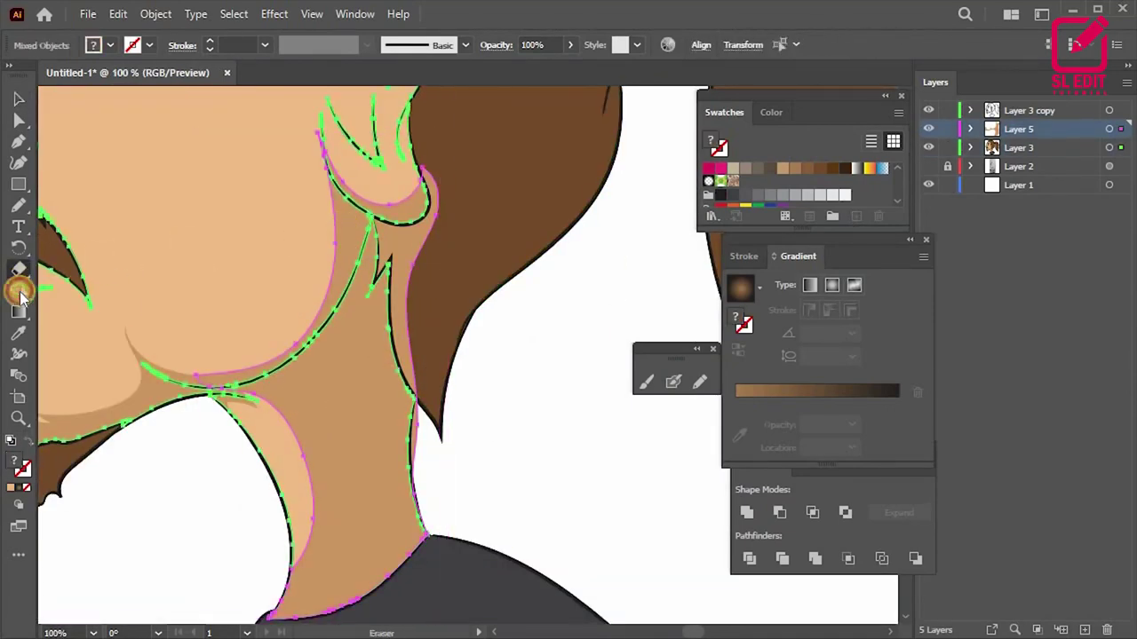
pyautogui.click(414, 244)
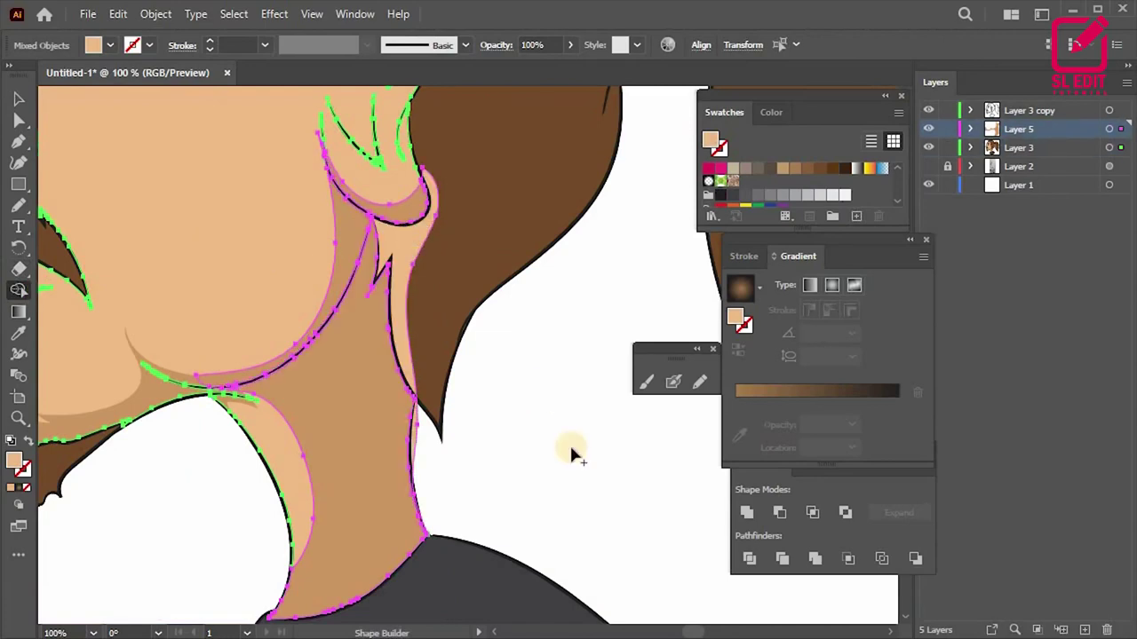
pyautogui.press('v')
pyautogui.click(542, 430)
pyautogui.click(399, 243)
pyautogui.hotkey('ctrl', 'shift', 'a')
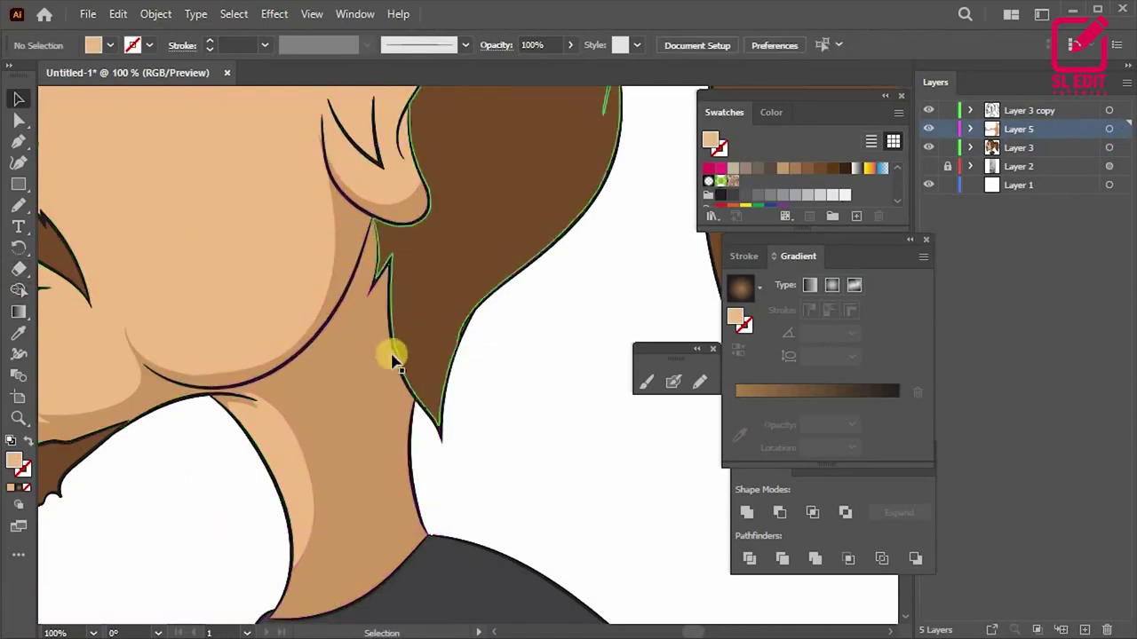
pyautogui.hotkey('ctrl', '-')
pyautogui.hotkey('ctrl', '-')
pyautogui.hotkey('ctrl', '-')
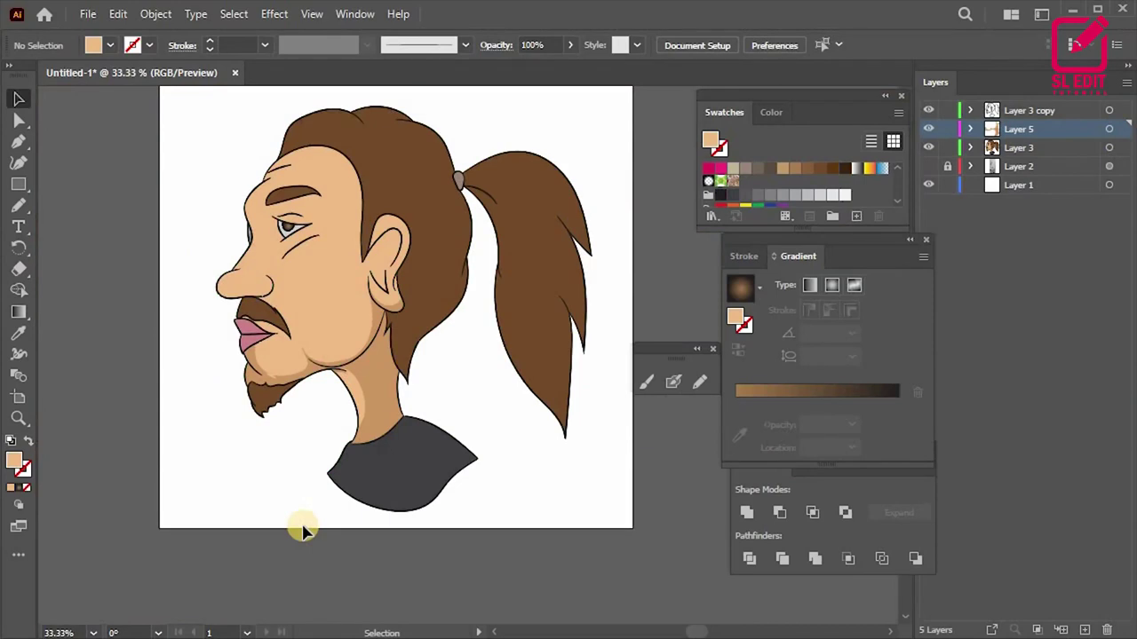
# Step: Pencil a closed shadow shape inside the ear and eyedropper-fill it with the darker skin tone
pyautogui.hotkey('ctrl', '+')
pyautogui.hotkey('ctrl', '+')
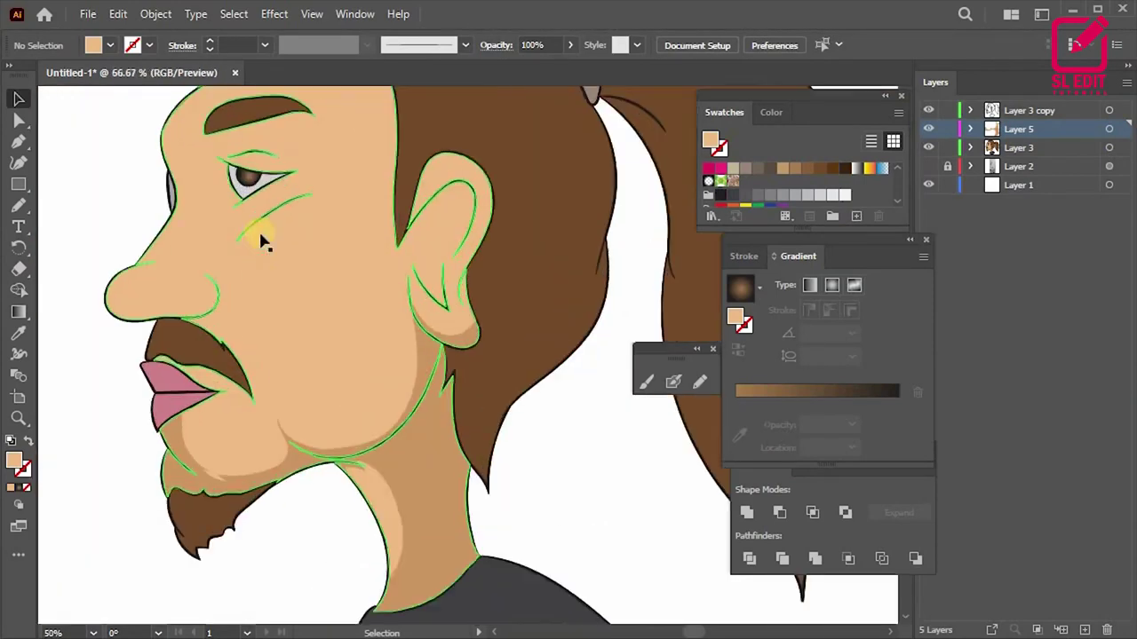
pyautogui.press('n')
pyautogui.scroll(1, 407, 253)
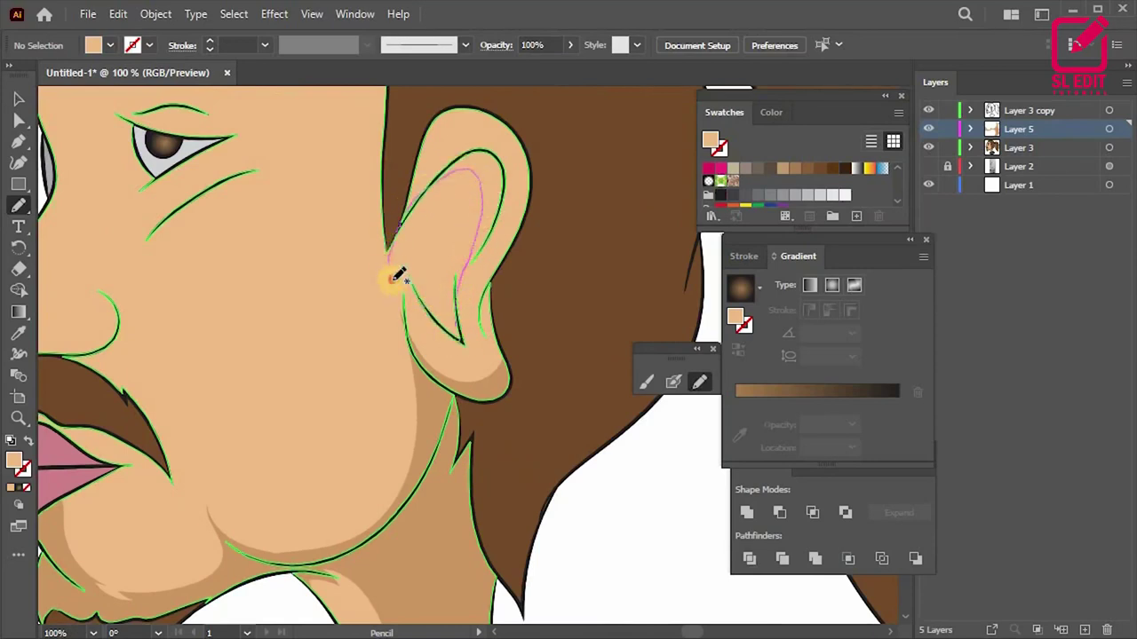
pyautogui.moveTo(407, 291); pyautogui.dragTo(477, 346)
pyautogui.moveTo(466, 276); pyautogui.dragTo(436, 287)
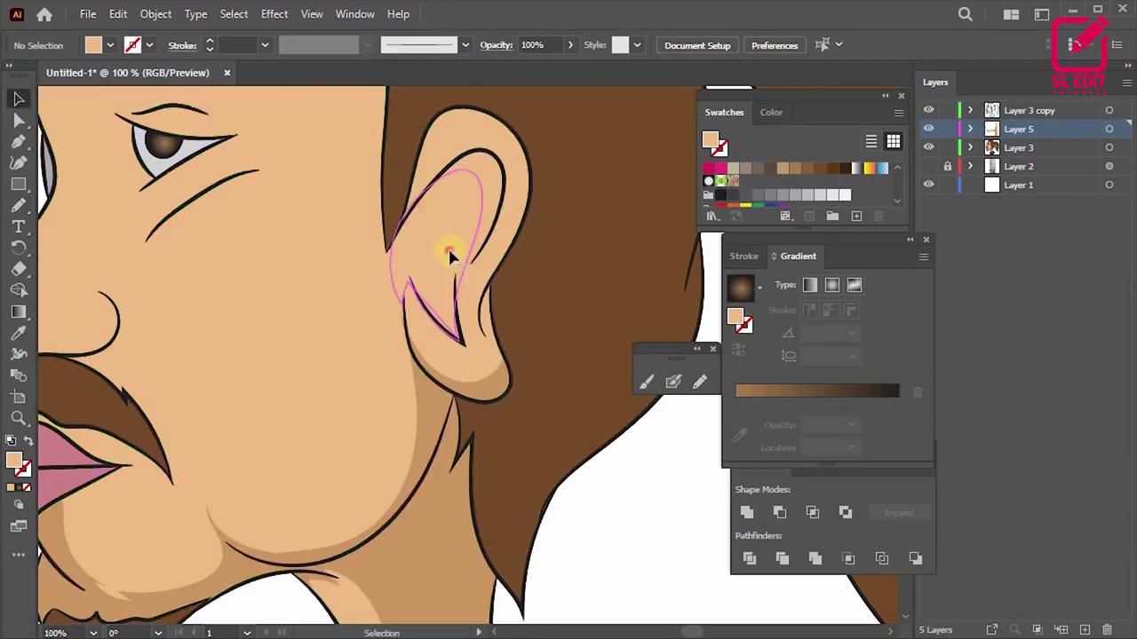
pyautogui.press('i')
pyautogui.click(427, 409)
pyautogui.press('v')
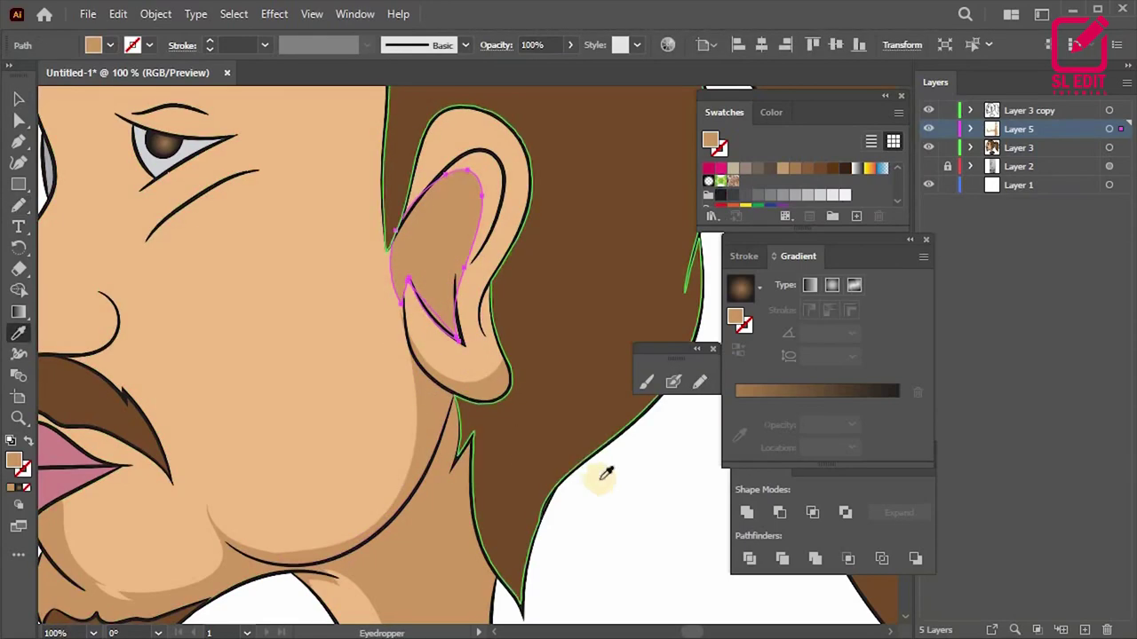
pyautogui.click(546, 469)
# Step: Pencil a stroke tracing the inner ear and the outer ear edge down to the earlobe
pyautogui.scroll(-3, 474, 373)
pyautogui.scroll(1, 474, 373)
pyautogui.scroll(1, 459, 269)
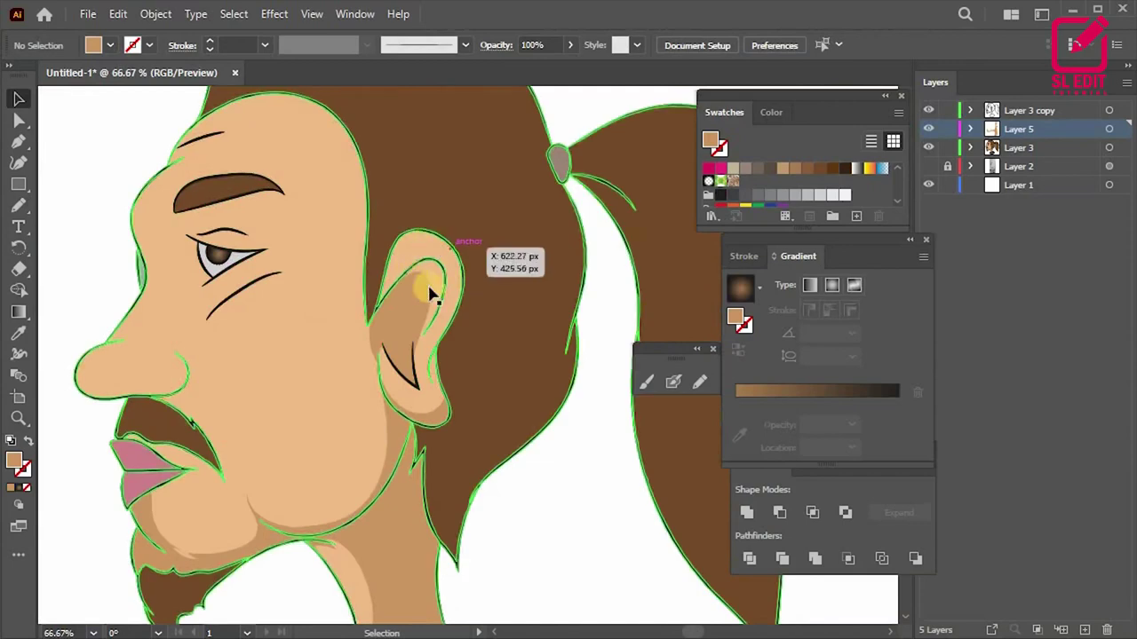
pyautogui.press('n')
pyautogui.scroll(1, 418, 254)
pyautogui.moveTo(407, 277); pyautogui.dragTo(435, 340)
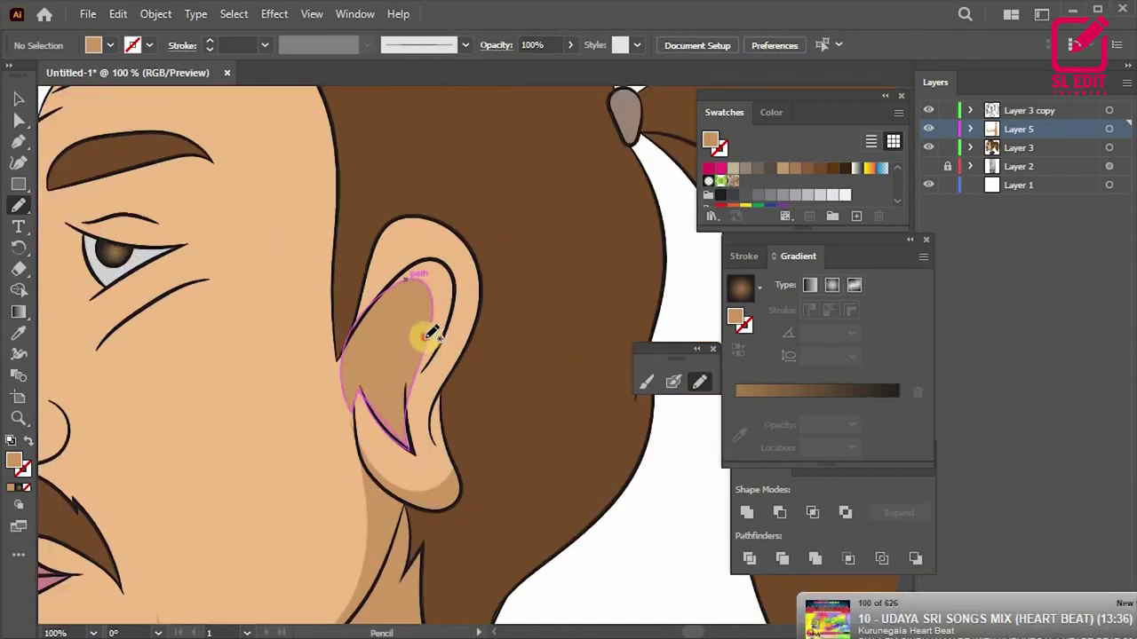
pyautogui.moveTo(471, 315)
pyautogui.mouseDown()
pyautogui.moveTo(485, 289)
pyautogui.moveTo(444, 427)
pyautogui.moveTo(458, 477)
pyautogui.moveTo(445, 484)
pyautogui.mouseUp()
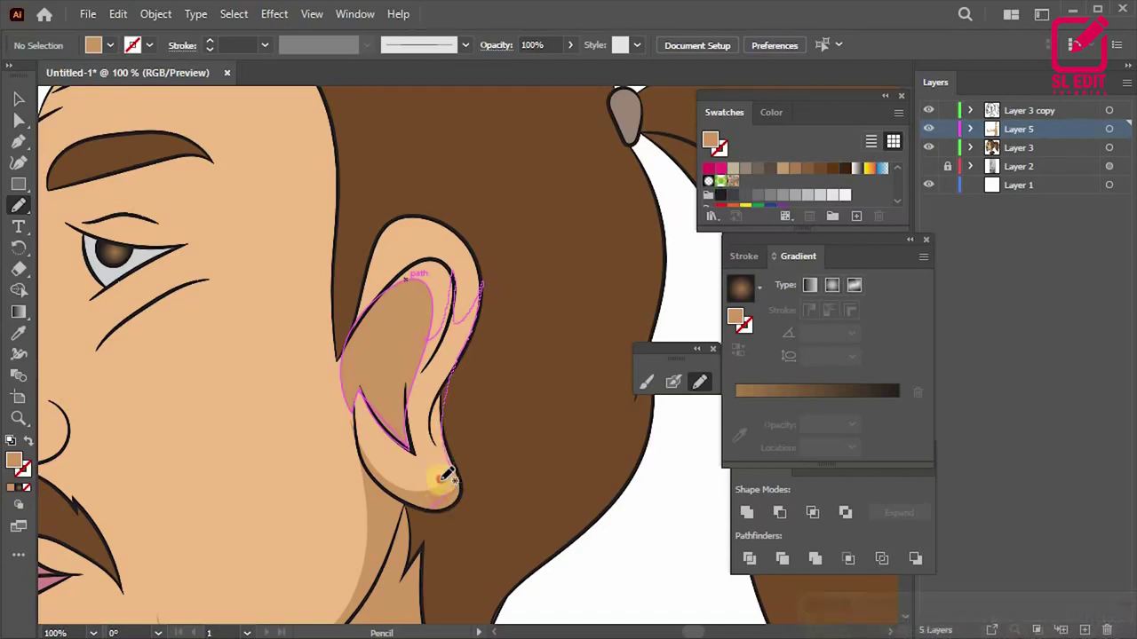
pyautogui.moveTo(406, 377); pyautogui.dragTo(425, 303)
pyautogui.scroll(-1, 426, 304)
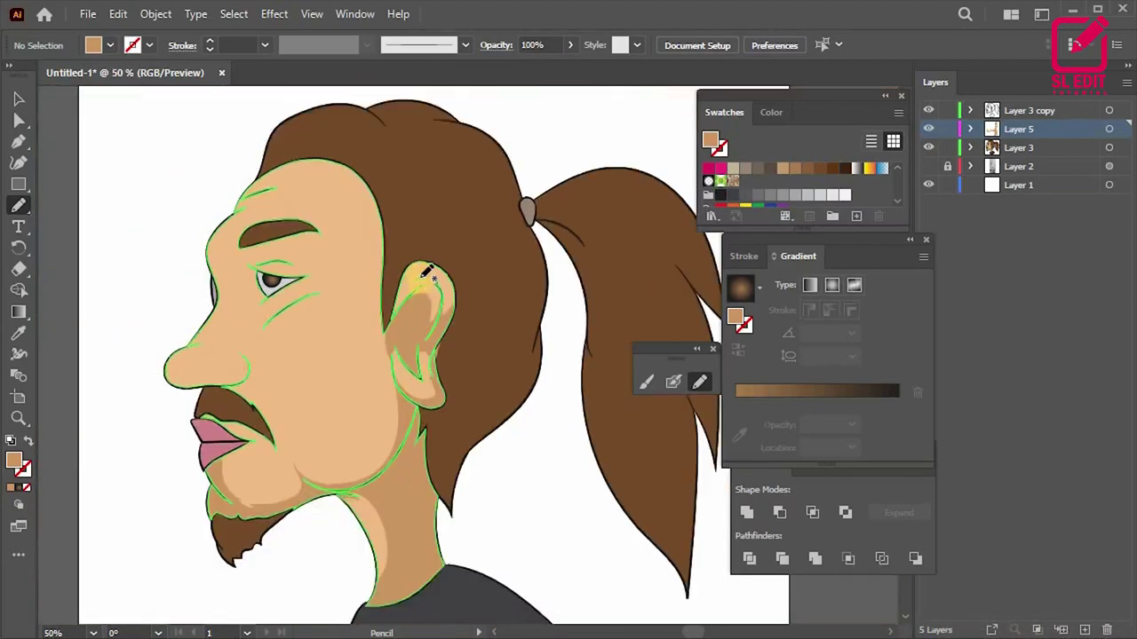
# Step: Pencil a line down the inner ear edge and select it together with the ear outline
pyautogui.scroll(1, 439, 279)
pyautogui.moveTo(408, 217)
pyautogui.mouseDown()
pyautogui.moveTo(356, 287)
pyautogui.moveTo(348, 353)
pyautogui.mouseUp()
pyautogui.scroll(-1, 446, 323)
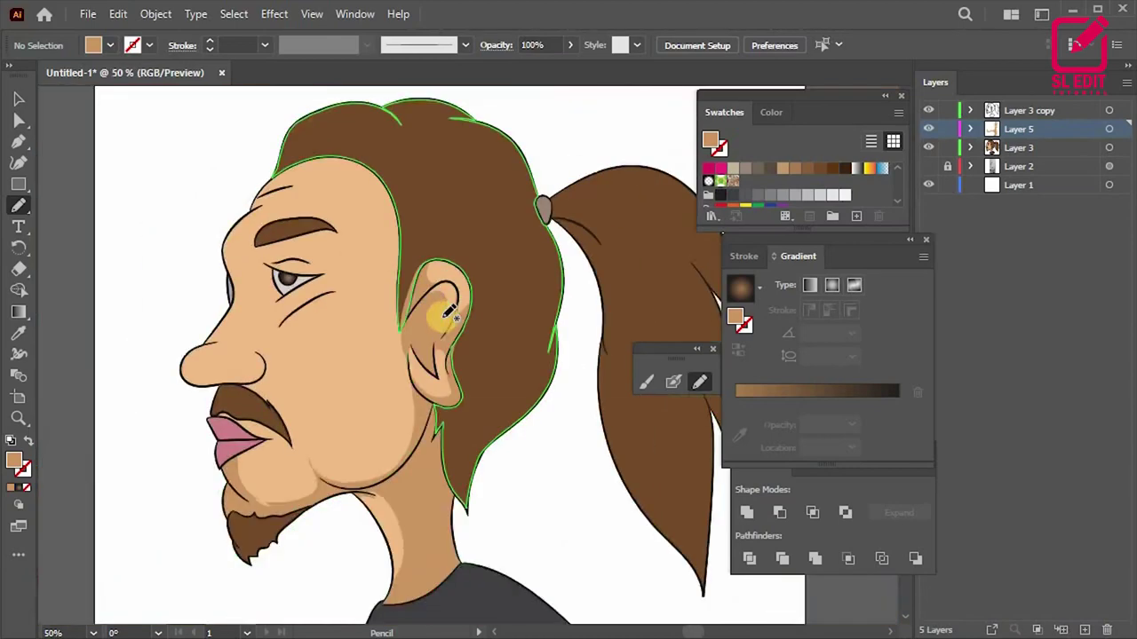
pyautogui.scroll(1, 446, 313)
pyautogui.scroll(1, 394, 296)
pyautogui.keyDown('ctrl'); pyautogui.click(465, 172); pyautogui.keyUp('ctrl')
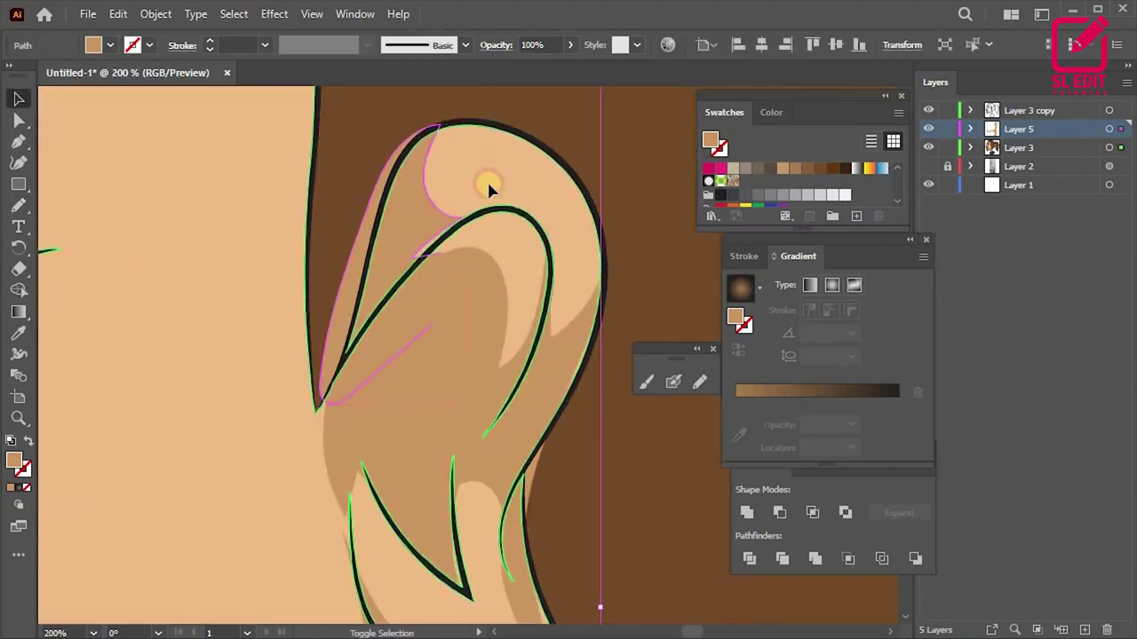
pyautogui.keyDown('shift'); pyautogui.click(528, 444); pyautogui.keyUp('shift')
# Step: Split the ear shadow region with Shape Builder, then check the leftover ear path and deselect
pyautogui.click(19, 290)
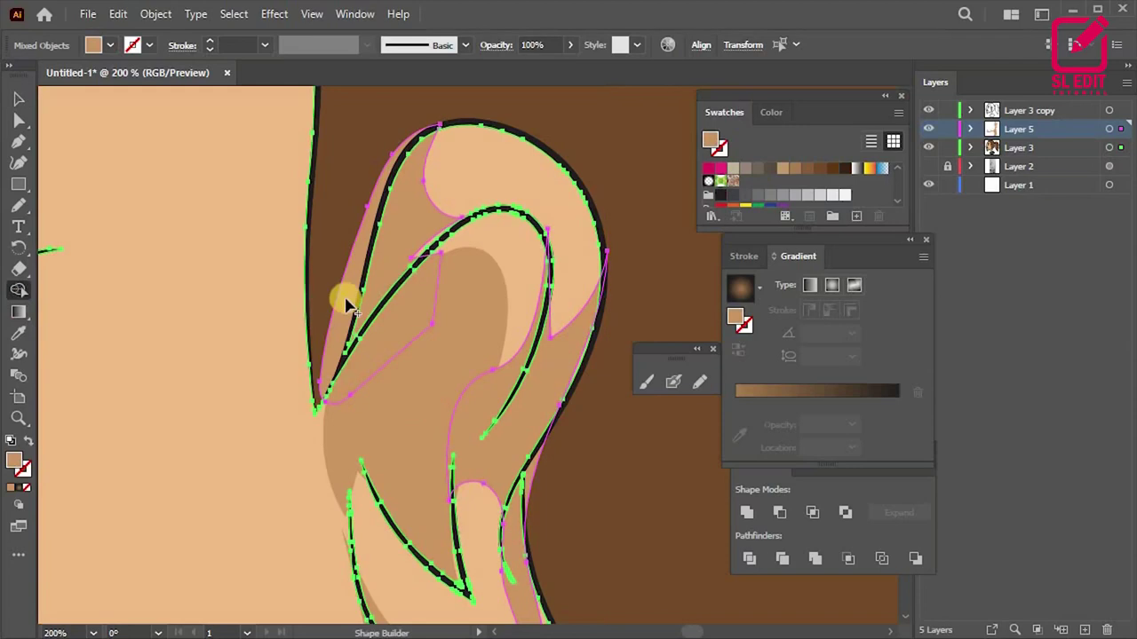
pyautogui.scroll(-3, 527, 469)
pyautogui.press('v')
pyautogui.click(600, 505)
pyautogui.scroll(3, 469, 469)
pyautogui.click(451, 479)
pyautogui.hotkey('ctrl', 'shift', 'a')
pyautogui.scroll(-5, 411, 385)
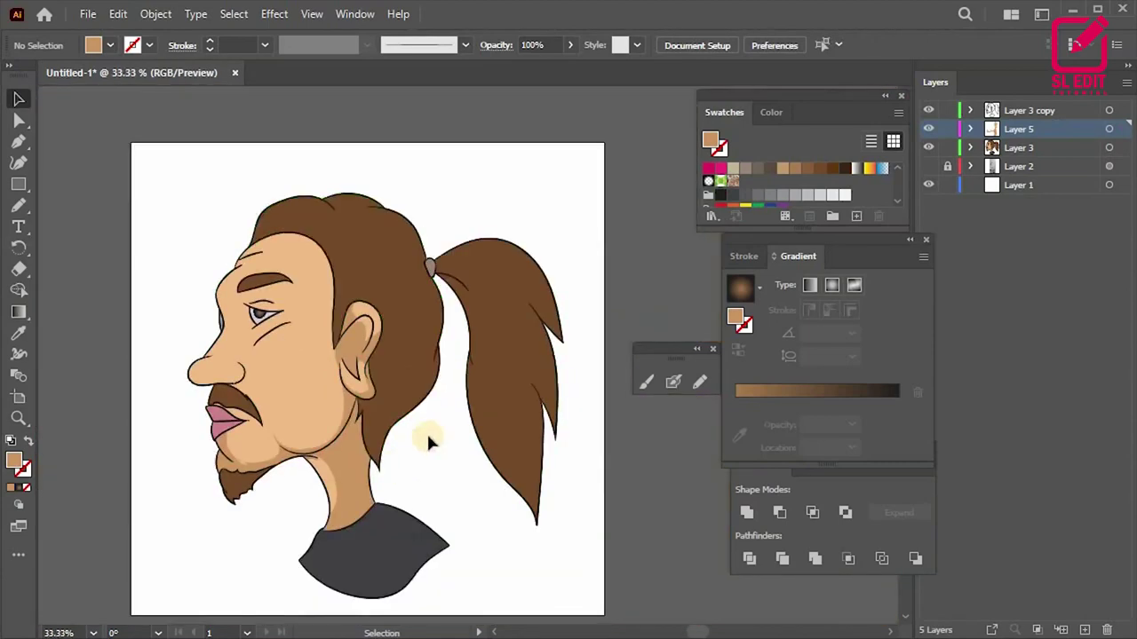
pyautogui.press('n')
pyautogui.scroll(1, 393, 355)
pyautogui.scroll(1, 385, 373)
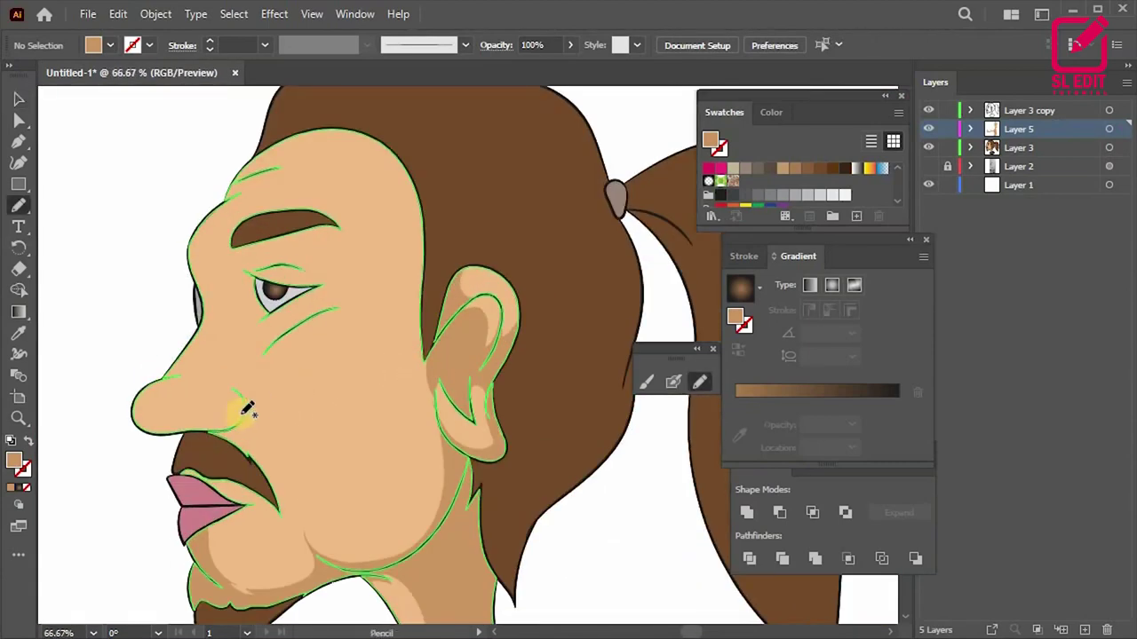
pyautogui.scroll(1, 242, 413)
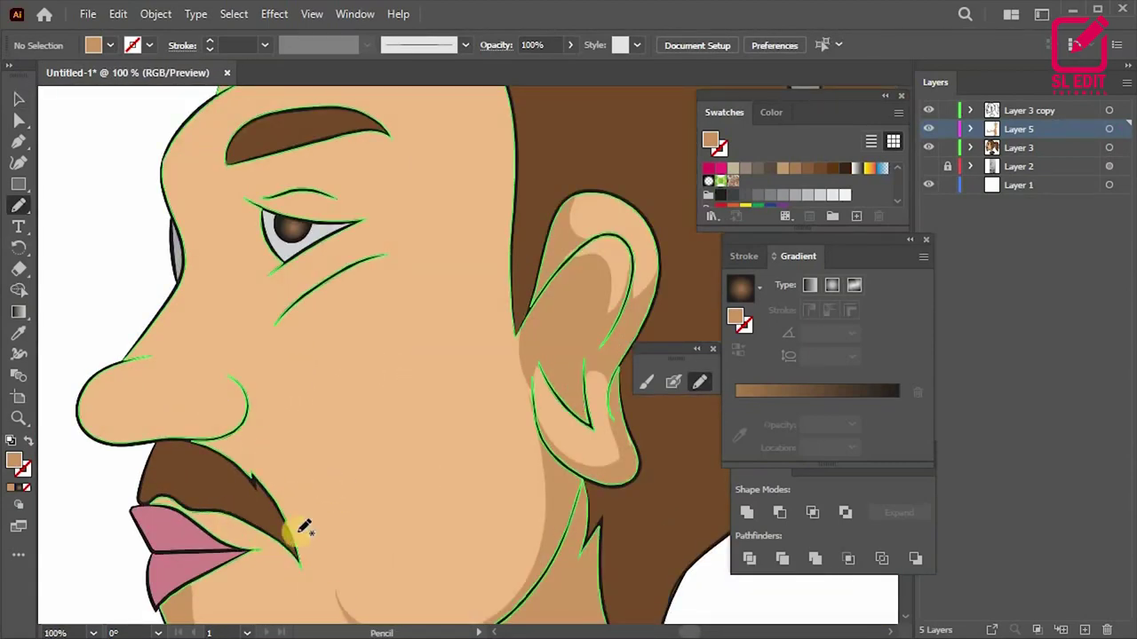
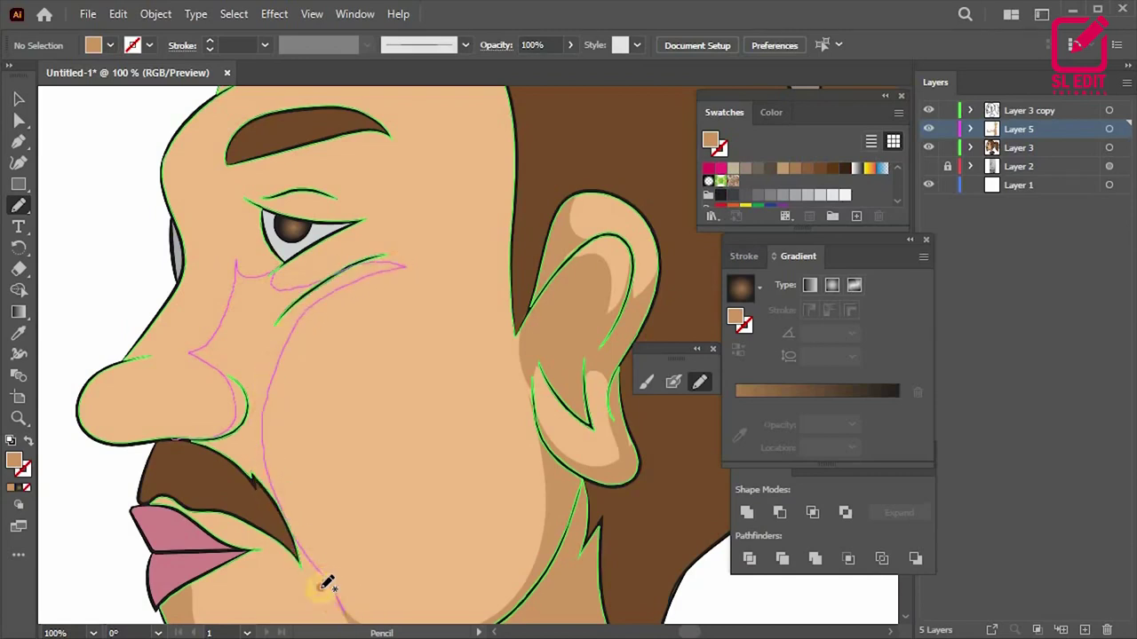
# Step: Draw Pencil shading strokes around the nose and along the upper lip and mustache edge
pyautogui.scroll(-1, 165, 431)
pyautogui.scroll(-3, 304, 393)
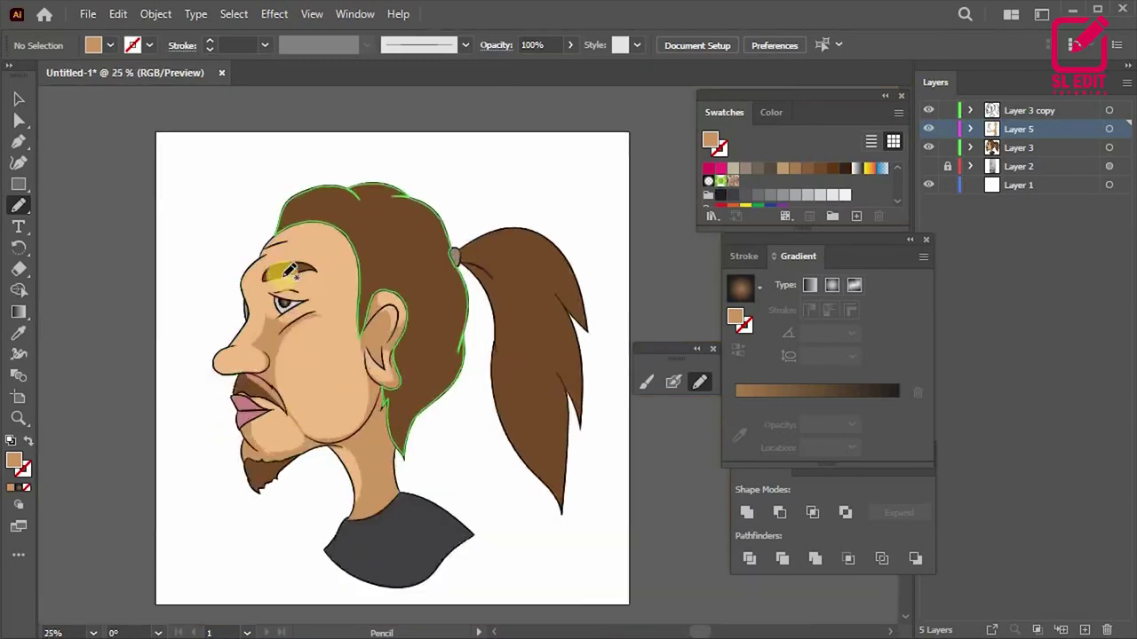
pyautogui.scroll(3, 186, 425)
pyautogui.scroll(2, 187, 425)
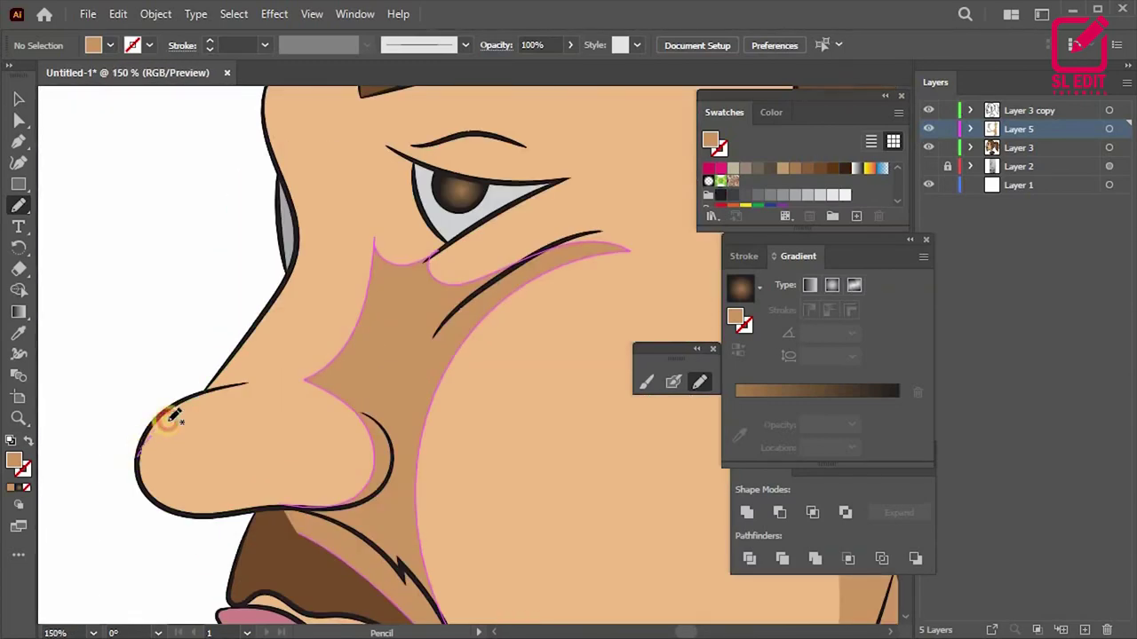
pyautogui.moveTo(266, 321)
pyautogui.mouseDown()
pyautogui.moveTo(201, 337)
pyautogui.moveTo(163, 507)
pyautogui.mouseUp()
pyautogui.scroll(-2, 163, 507)
pyautogui.scroll(2, 219, 399)
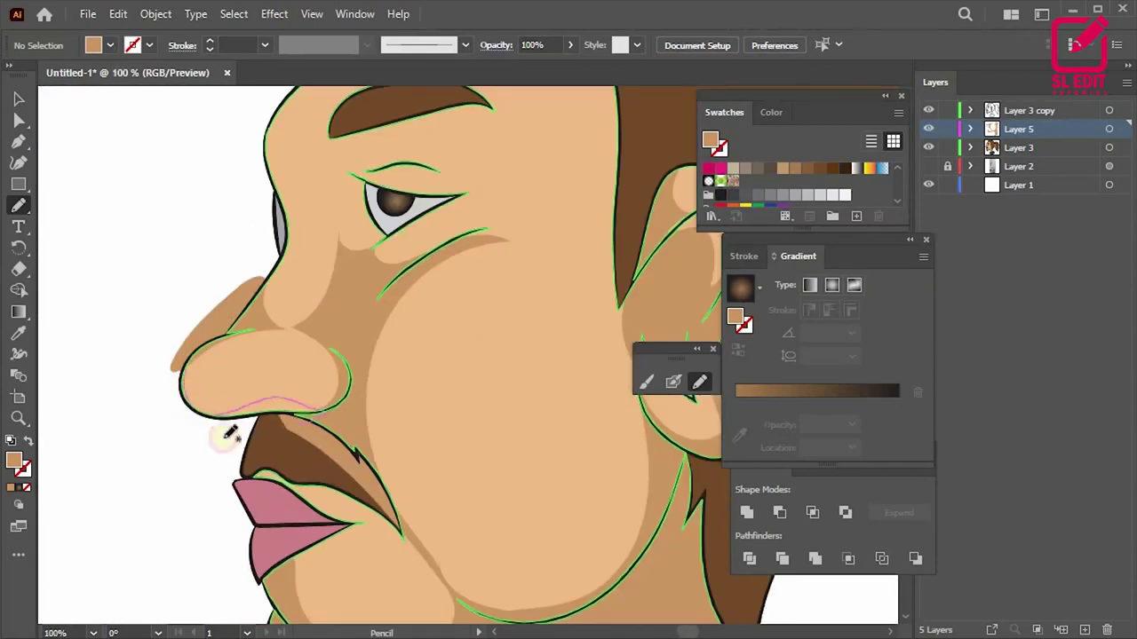
pyautogui.scroll(-2, 274, 436)
pyautogui.scroll(3, 229, 387)
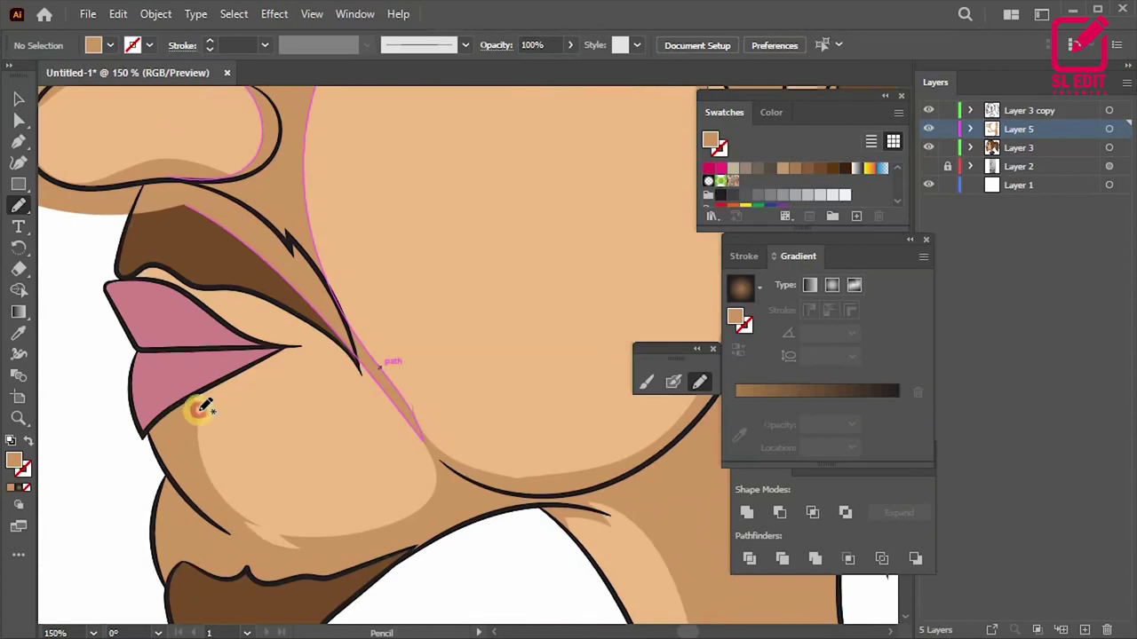
pyautogui.moveTo(377, 375); pyautogui.dragTo(117, 270)
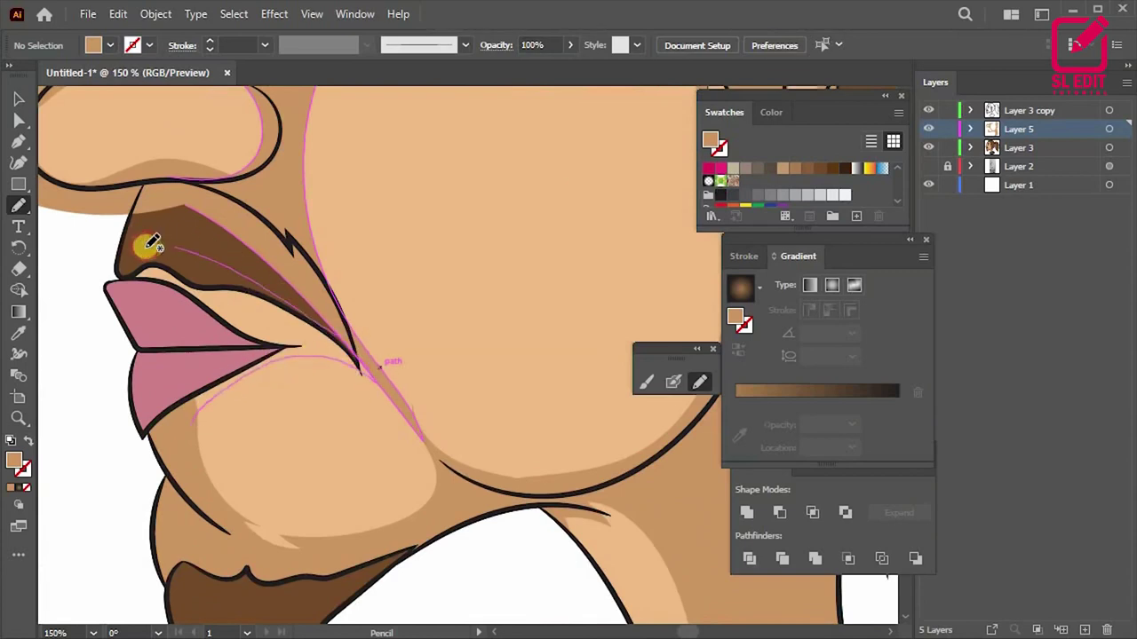
# Step: Select the face outline and new lip line, then Shape Builder-merge the upper-lip pieces
pyautogui.keyDown('ctrl'); pyautogui.click(202, 453); pyautogui.keyUp('ctrl')
pyautogui.scroll(-2, 213, 455)
pyautogui.scroll(1, 228, 456)
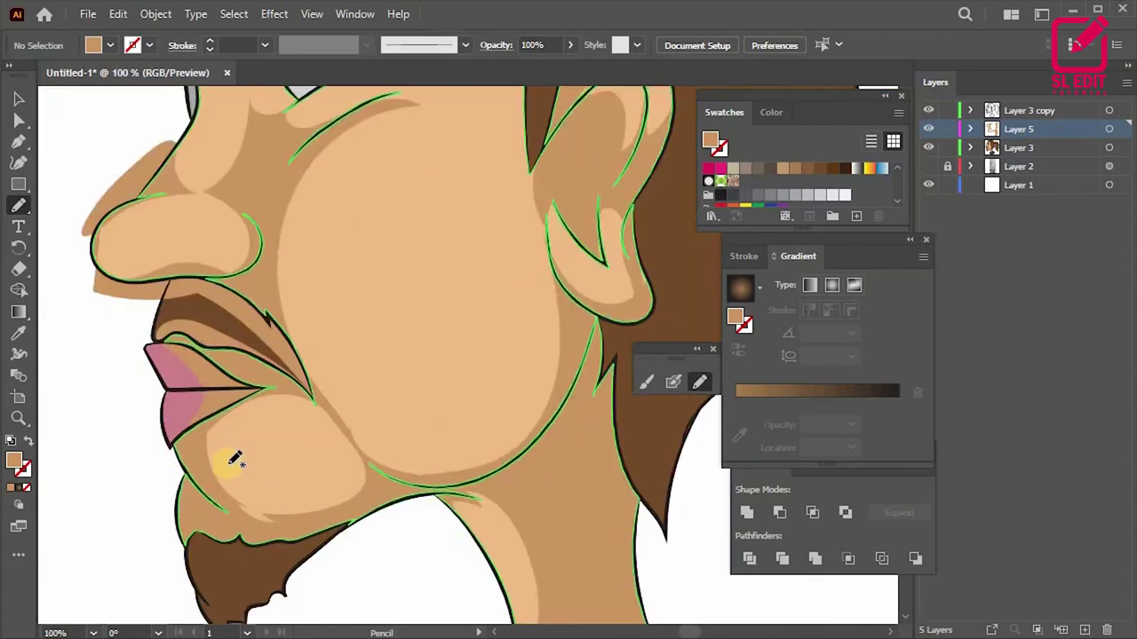
pyautogui.press('v')
pyautogui.scroll(1, 299, 421)
pyautogui.scroll(-1, 298, 409)
pyautogui.keyDown('shift'); pyautogui.click(302, 349); pyautogui.keyUp('shift')
pyautogui.click(18, 289)
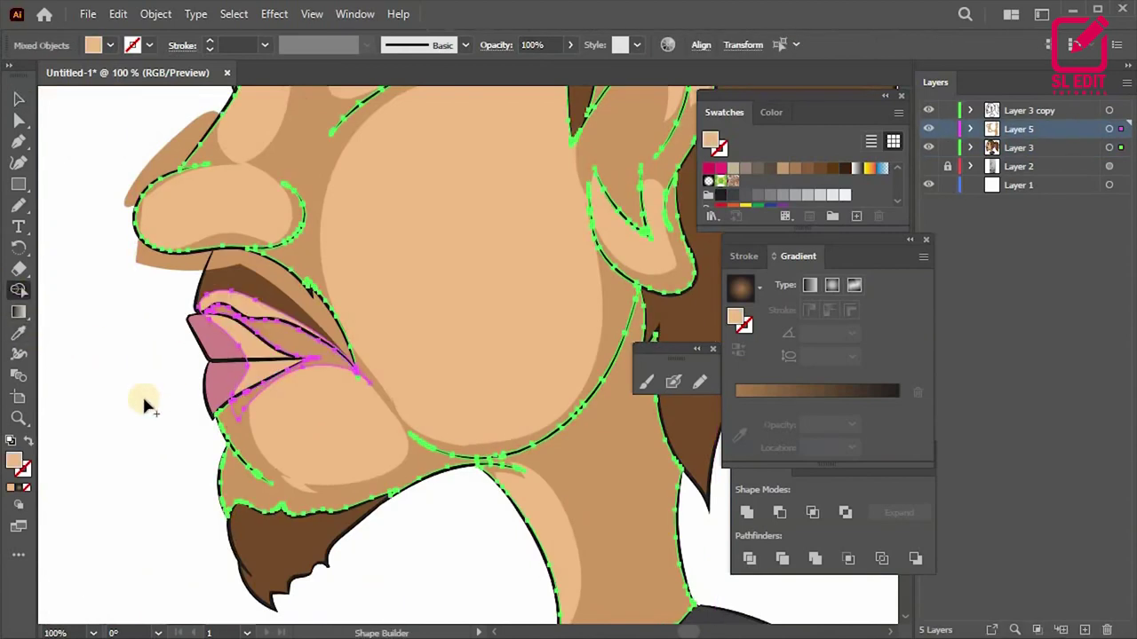
pyautogui.moveTo(200, 336); pyautogui.dragTo(266, 341)
pyautogui.hotkey('ctrl', 'shift', 'a')
# Step: Select the cheek and face shapes and Shape Builder-merge the mouth-corner region into the mustache
pyautogui.press('v')
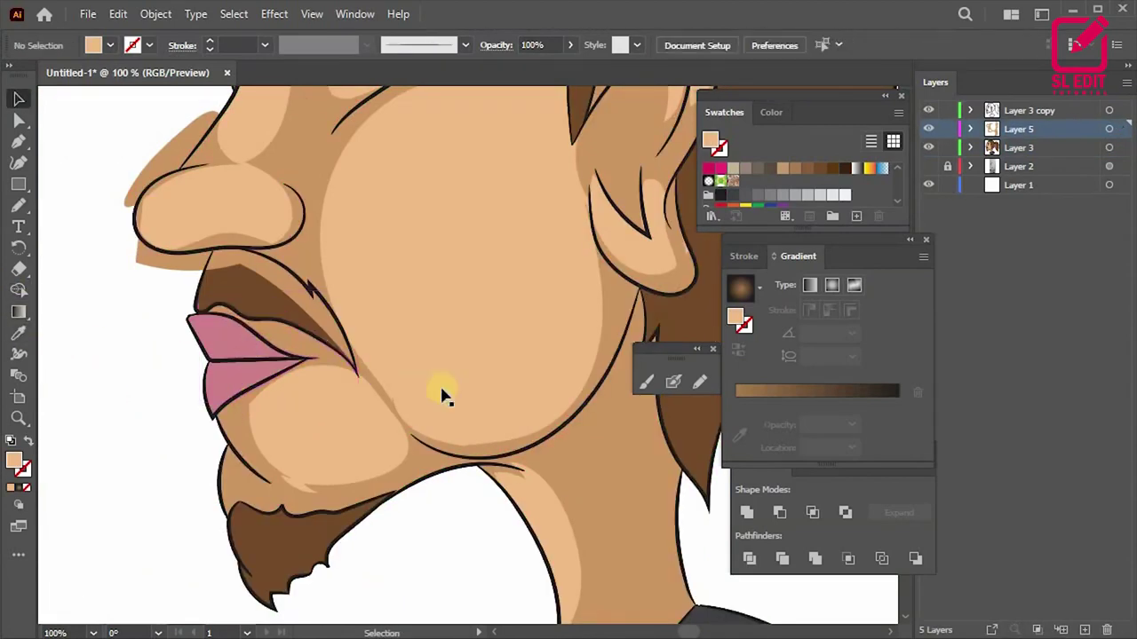
pyautogui.scroll(-3, 447, 392)
pyautogui.scroll(3, 343, 355)
pyautogui.click(343, 325)
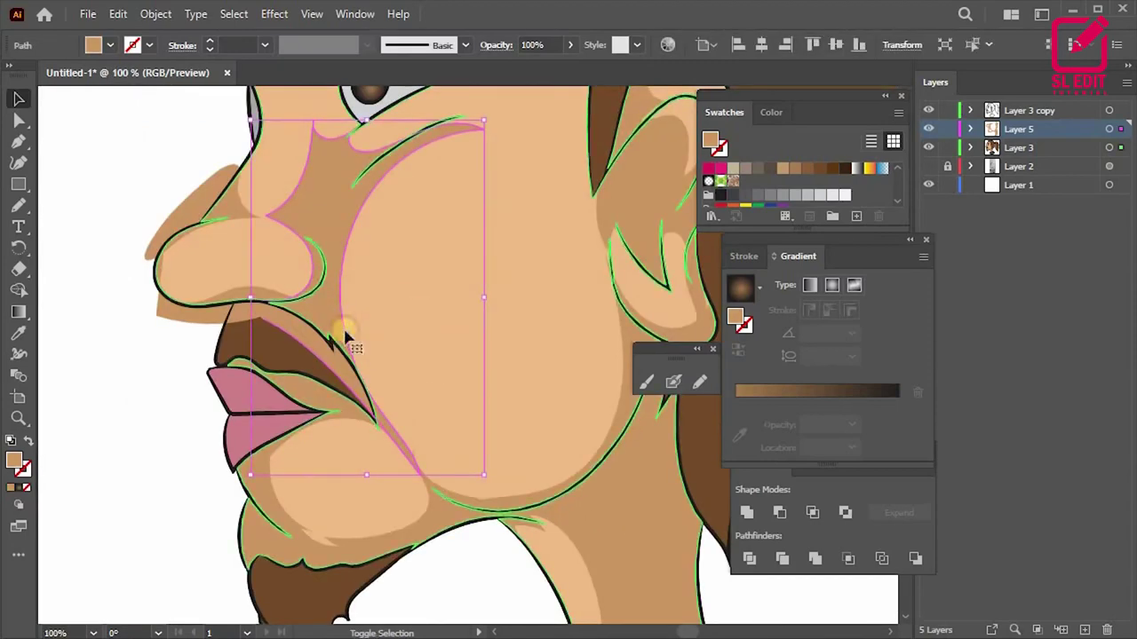
pyautogui.hotkey('ctrl', 'a')
pyautogui.click(17, 290)
pyautogui.click(300, 338)
pyautogui.press('v')
pyautogui.hotkey('ctrl', 'shift', 'a')
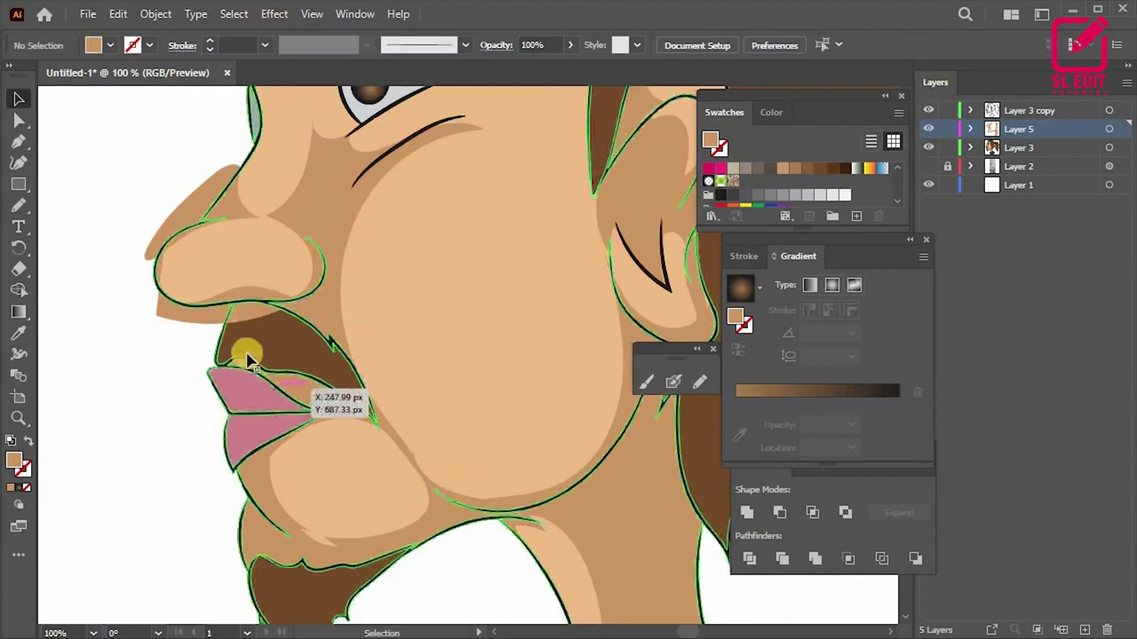
# Step: Split off a separate shadow shape under the nose with Shape Builder, then zoom out
pyautogui.click(241, 312)
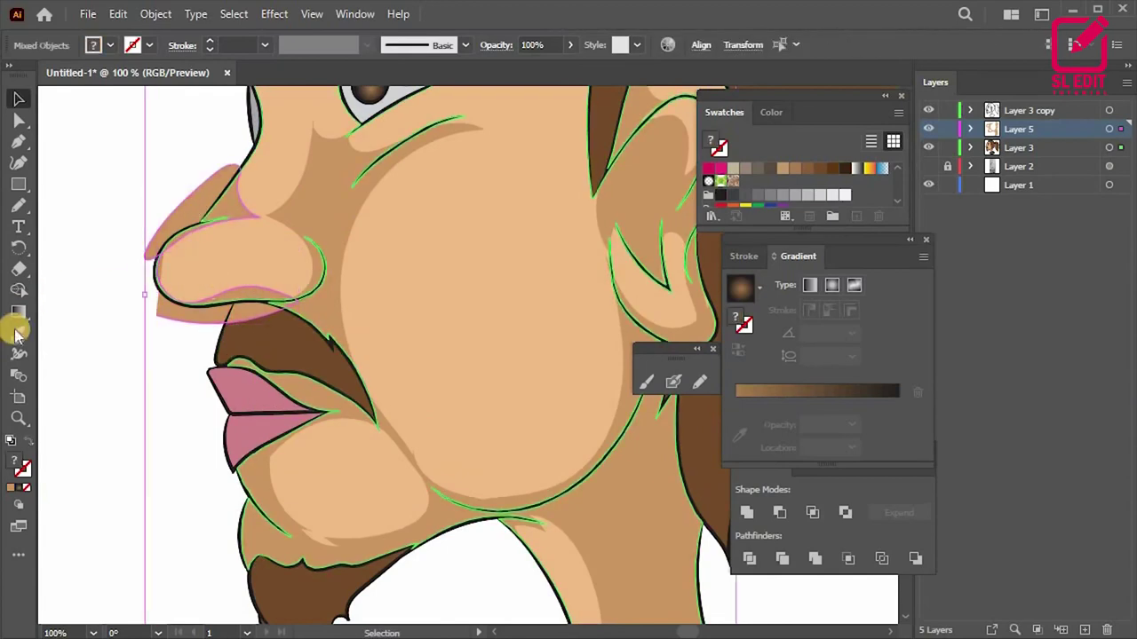
pyautogui.click(18, 290)
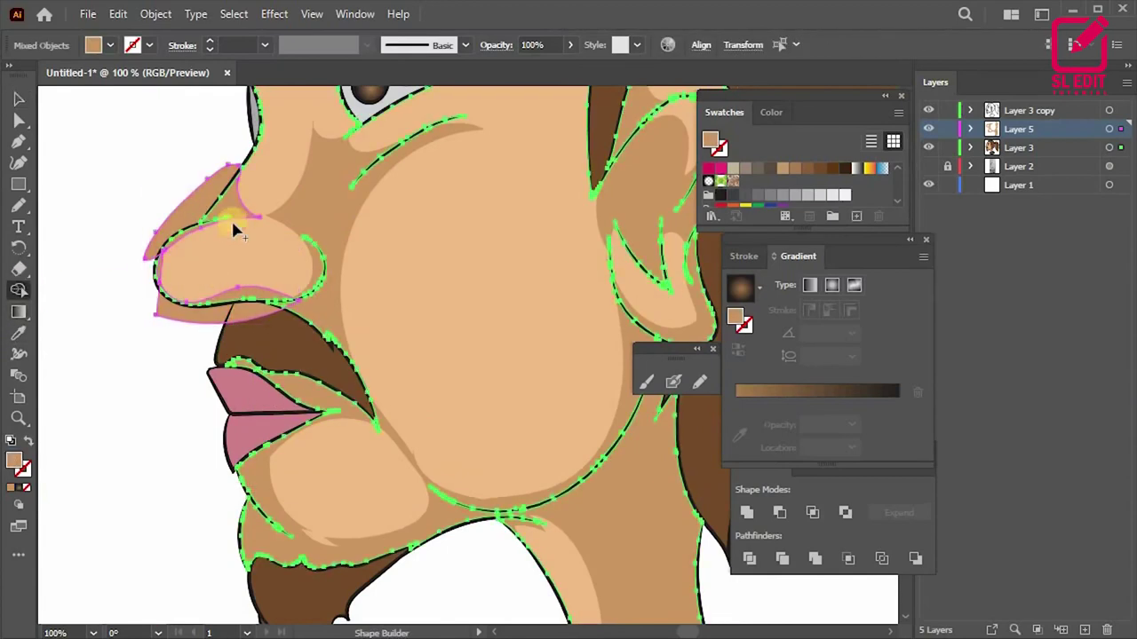
pyautogui.press('v')
pyautogui.click(158, 381)
pyautogui.click(188, 325)
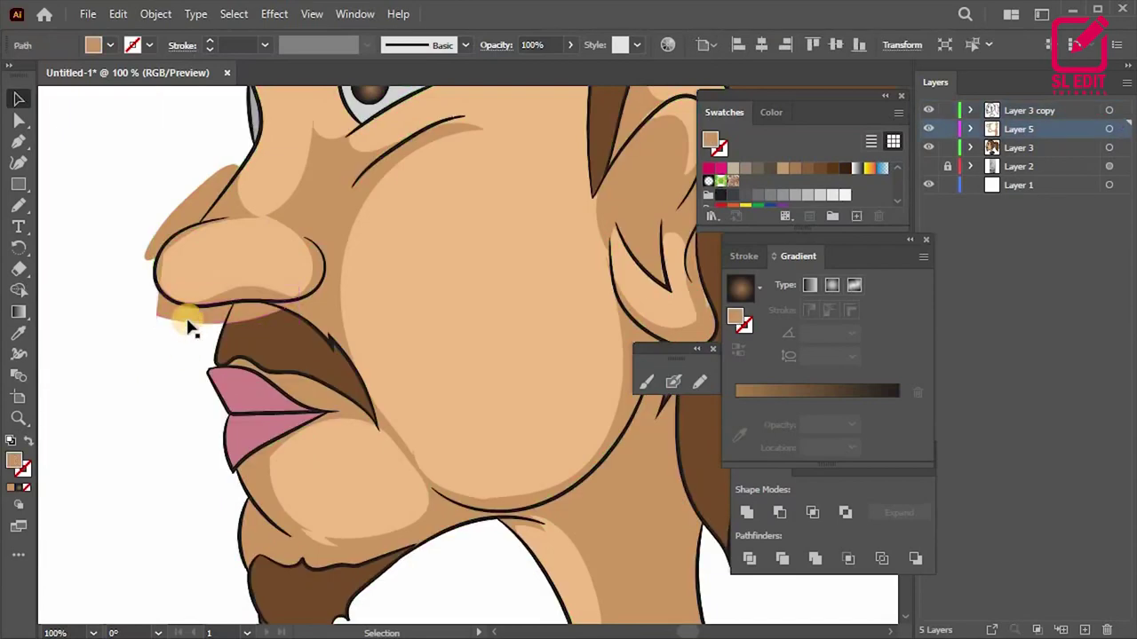
pyautogui.click(183, 210)
pyautogui.hotkey('ctrl', '-')
pyautogui.hotkey('ctrl', '-')
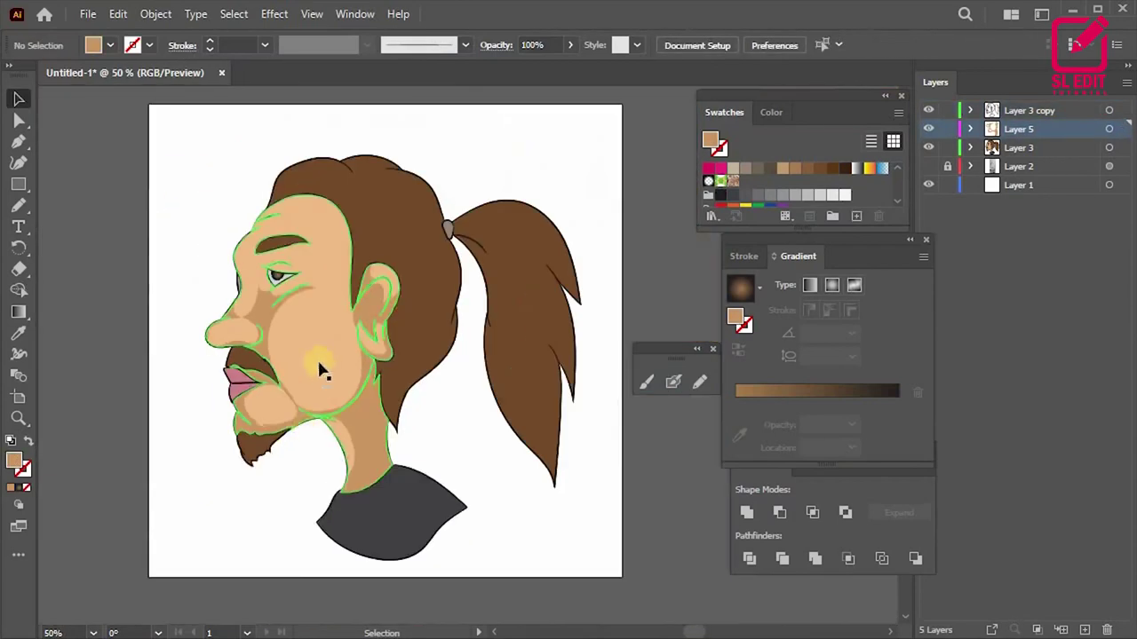
pyautogui.scroll(1, 272, 254)
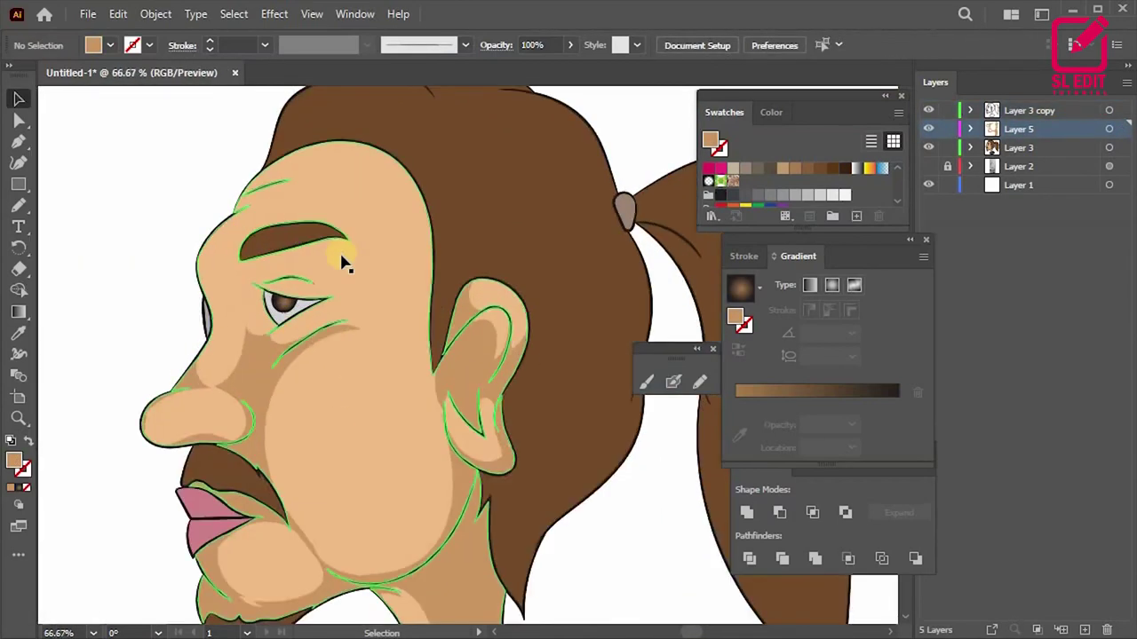
# Step: Draw a Pencil stroke from brow to forehead and merge it into a hairline shading band
pyautogui.press('n')
pyautogui.scroll(1, 234, 229)
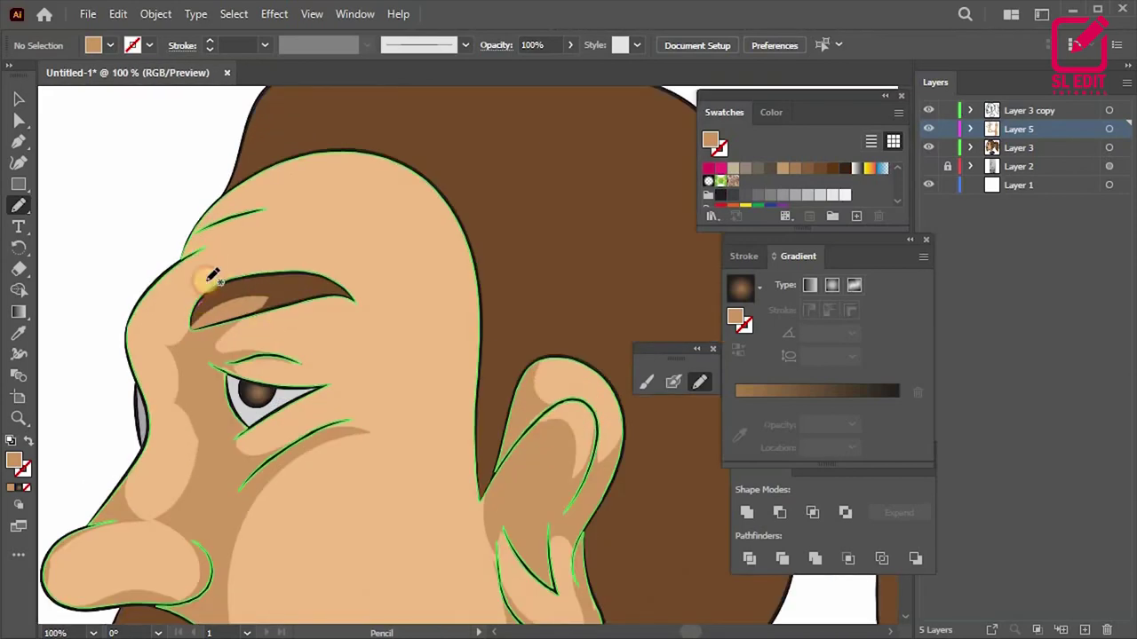
pyautogui.moveTo(165, 271); pyautogui.dragTo(222, 188)
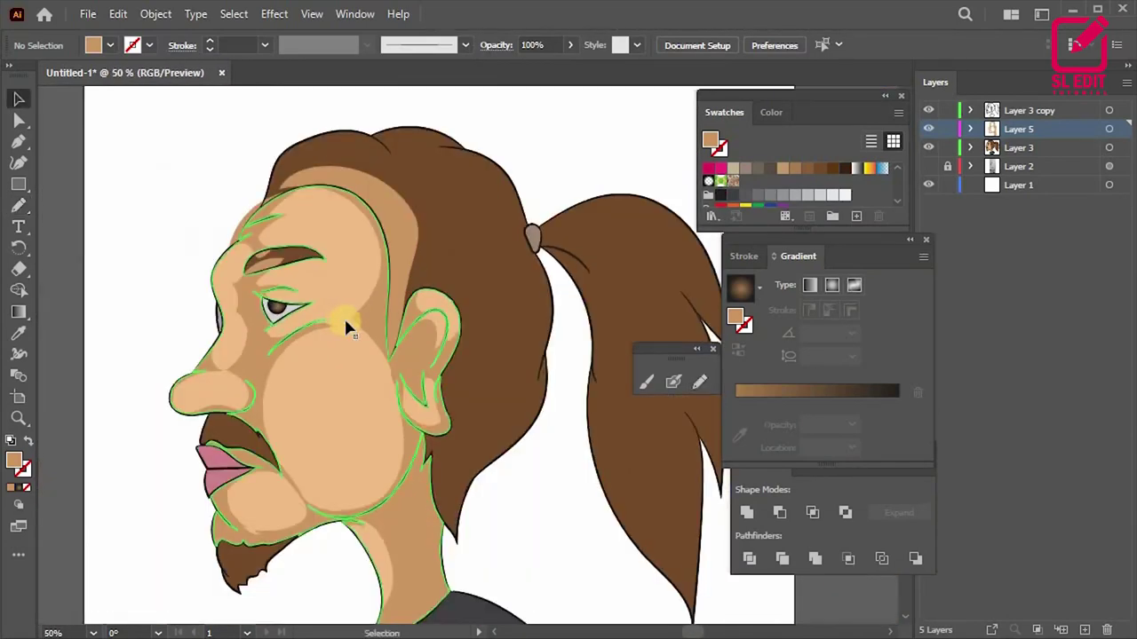
pyautogui.keyDown('shift'); pyautogui.click(139, 264); pyautogui.keyUp('shift')
pyautogui.click(18, 289)
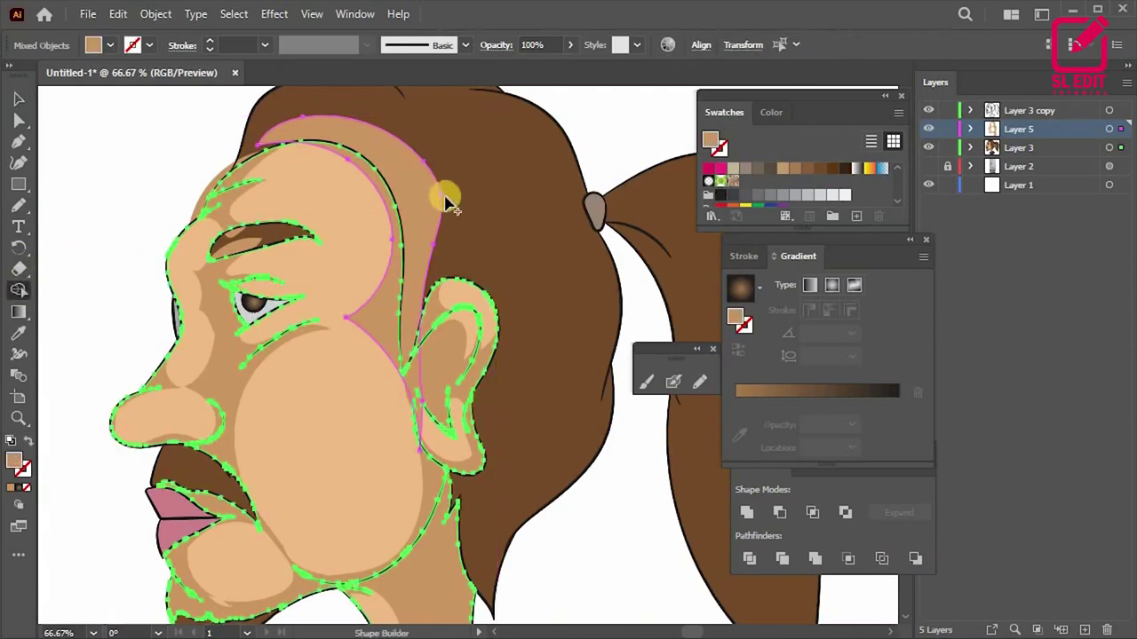
pyautogui.moveTo(400, 211); pyautogui.dragTo(216, 190)
pyautogui.press('v')
pyautogui.click(388, 152)
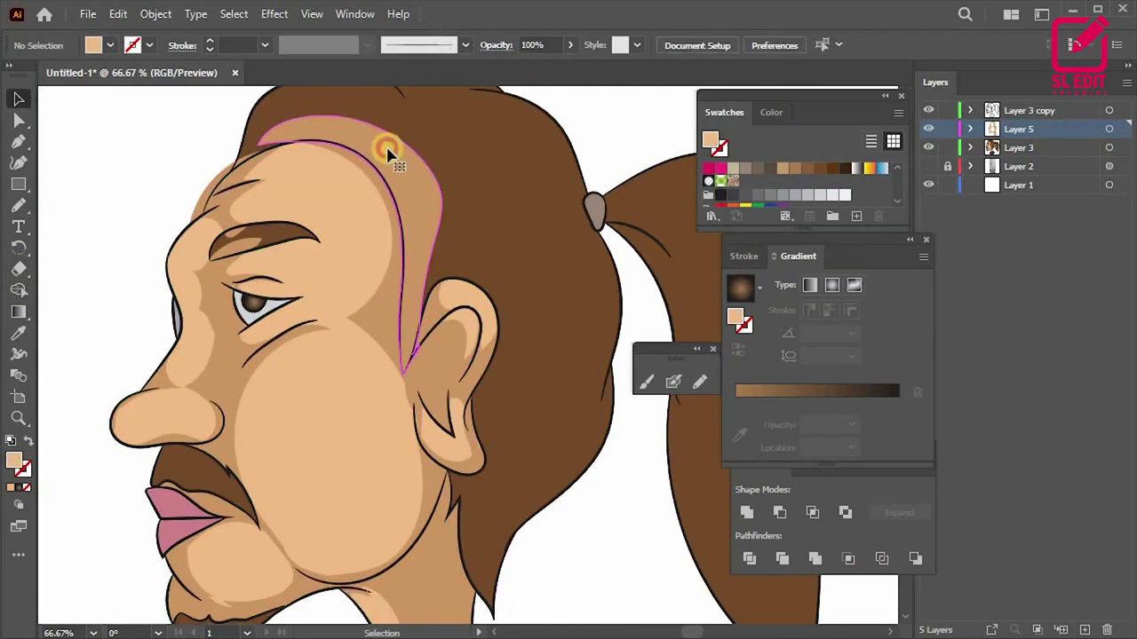
pyautogui.click(337, 282)
# Step: Split off a lighter eyebrow patch with Shape Builder, then fit and zoom out the artboard
pyautogui.click(216, 261)
pyautogui.scroll(2, 223, 229)
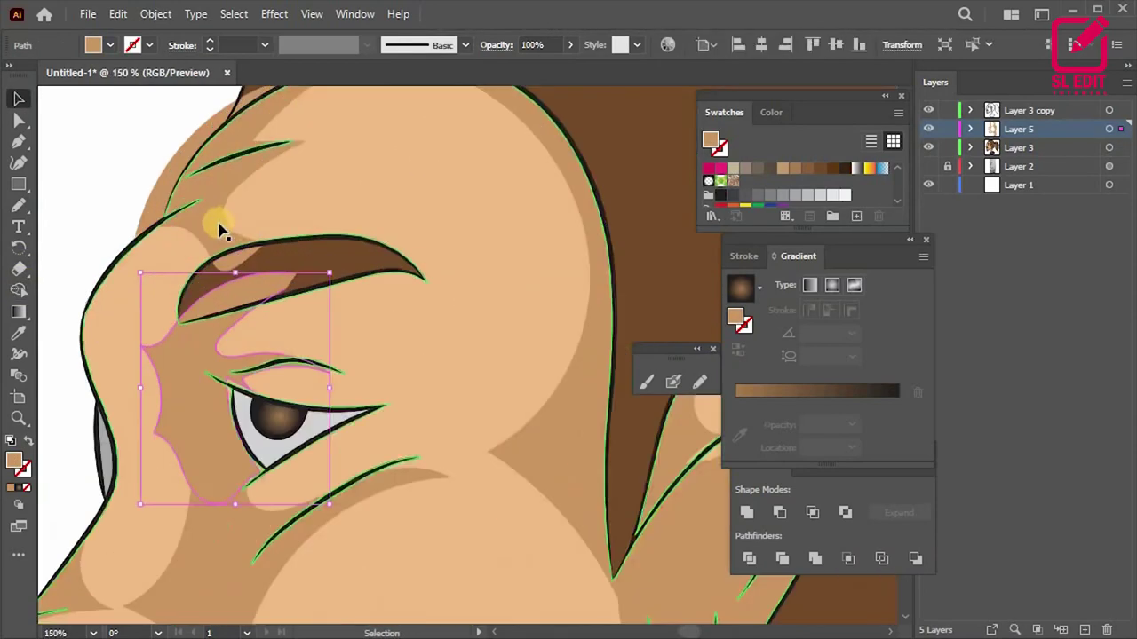
pyautogui.hotkey('ctrl', 'a')
pyautogui.click(18, 289)
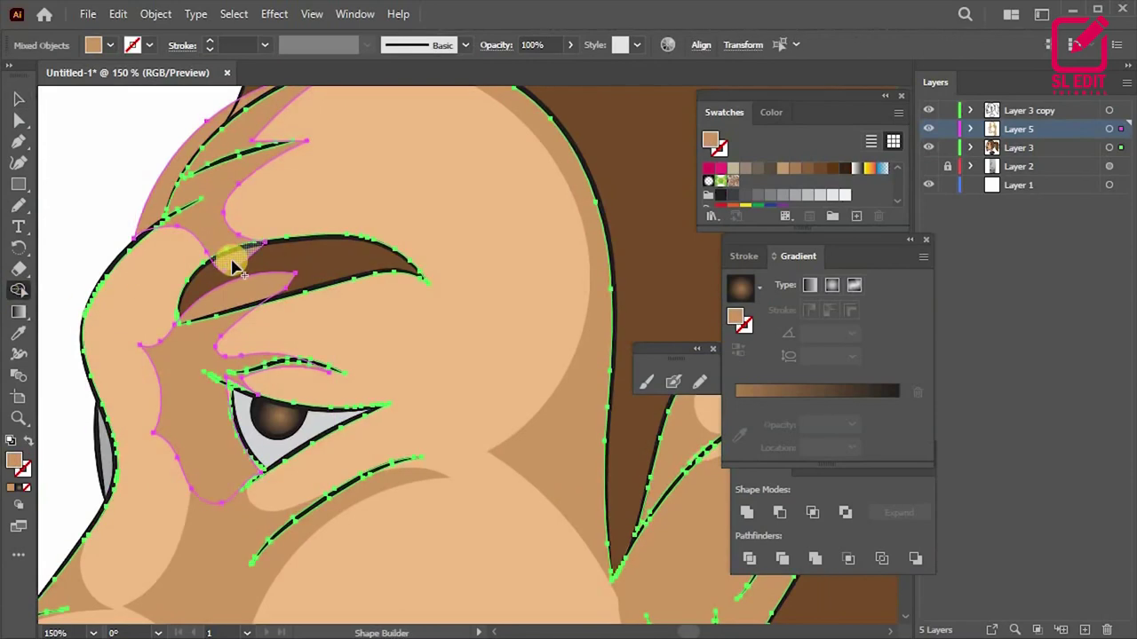
pyautogui.press('v')
pyautogui.click(114, 187)
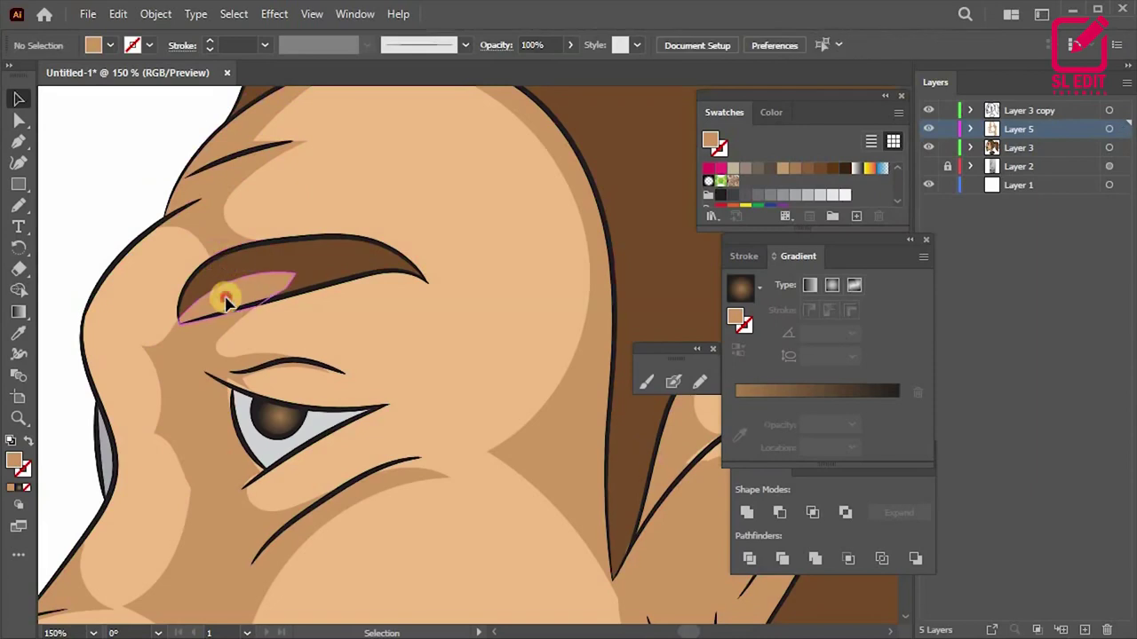
pyautogui.hotkey('ctrl', '0')
pyautogui.hotkey('ctrl', '-')
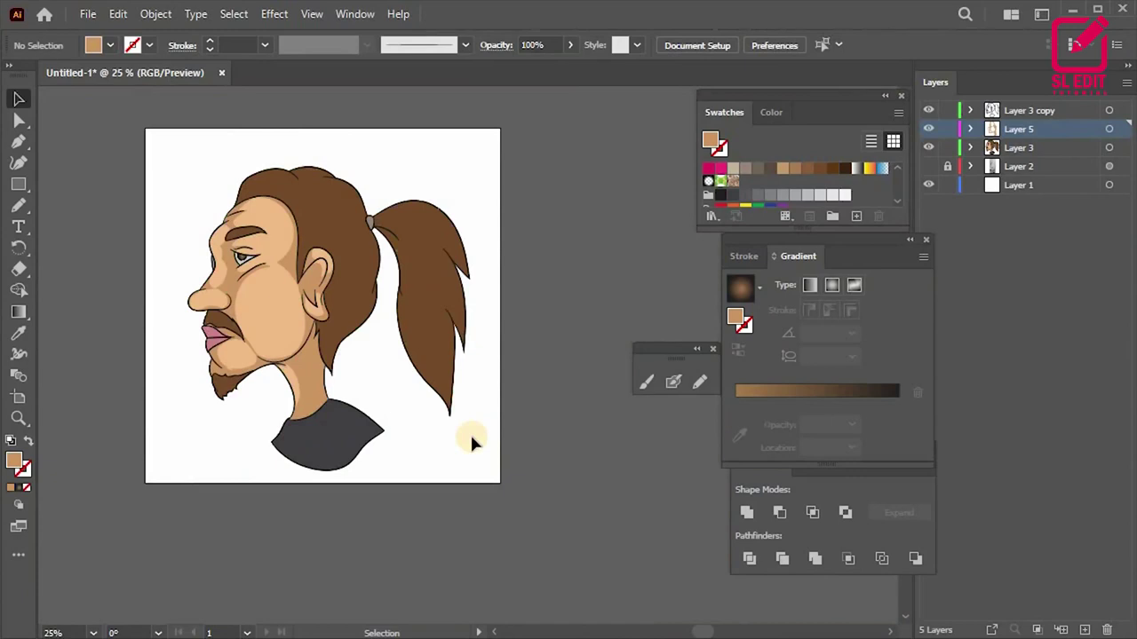
# Step: Select the hair object to load its dark brown fill, then deselect on empty canvas
pyautogui.scroll(3, 222, 304)
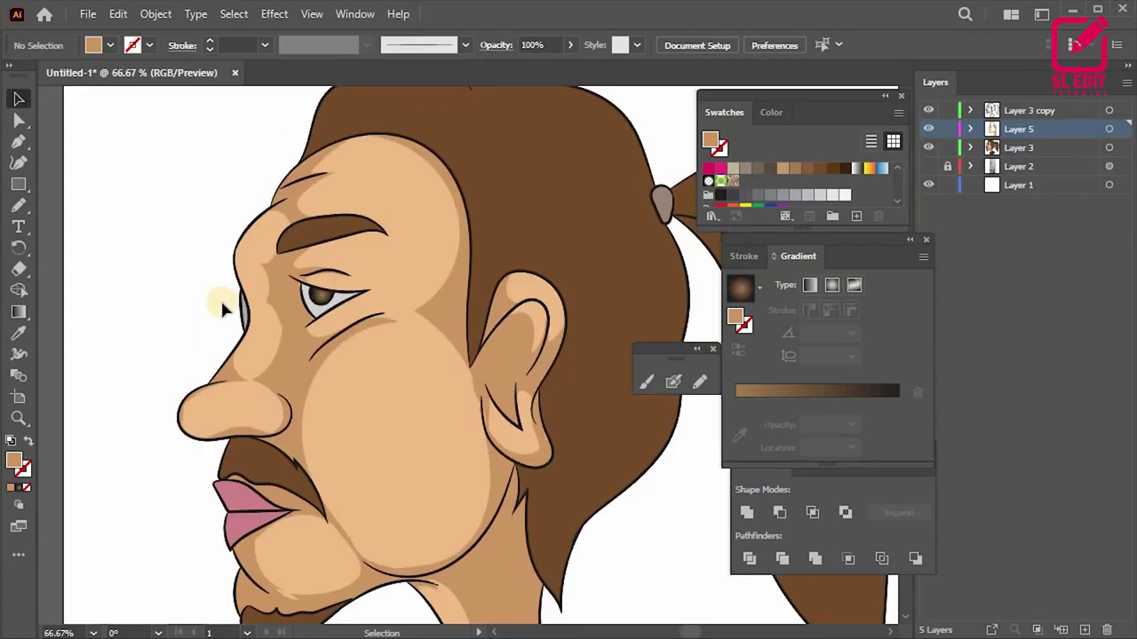
pyautogui.scroll(-1, 220, 298)
pyautogui.scroll(-1, 220, 299)
pyautogui.scroll(-1, 220, 299)
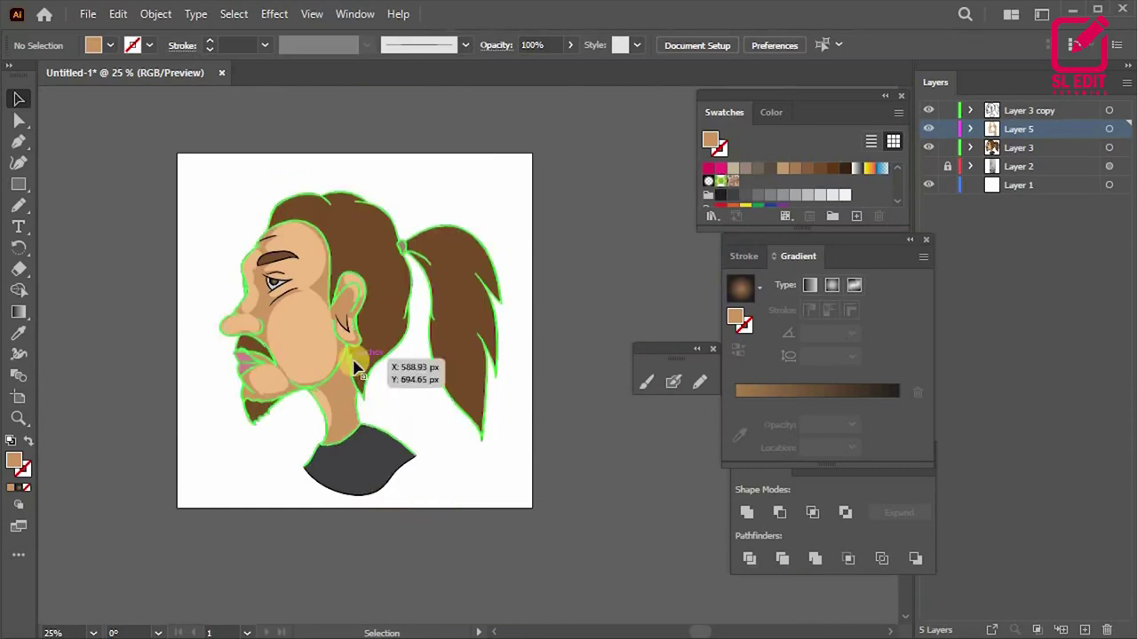
pyautogui.scroll(-1, 355, 340)
pyautogui.scroll(3, 355, 340)
pyautogui.scroll(2, 353, 342)
pyautogui.scroll(-2, 353, 342)
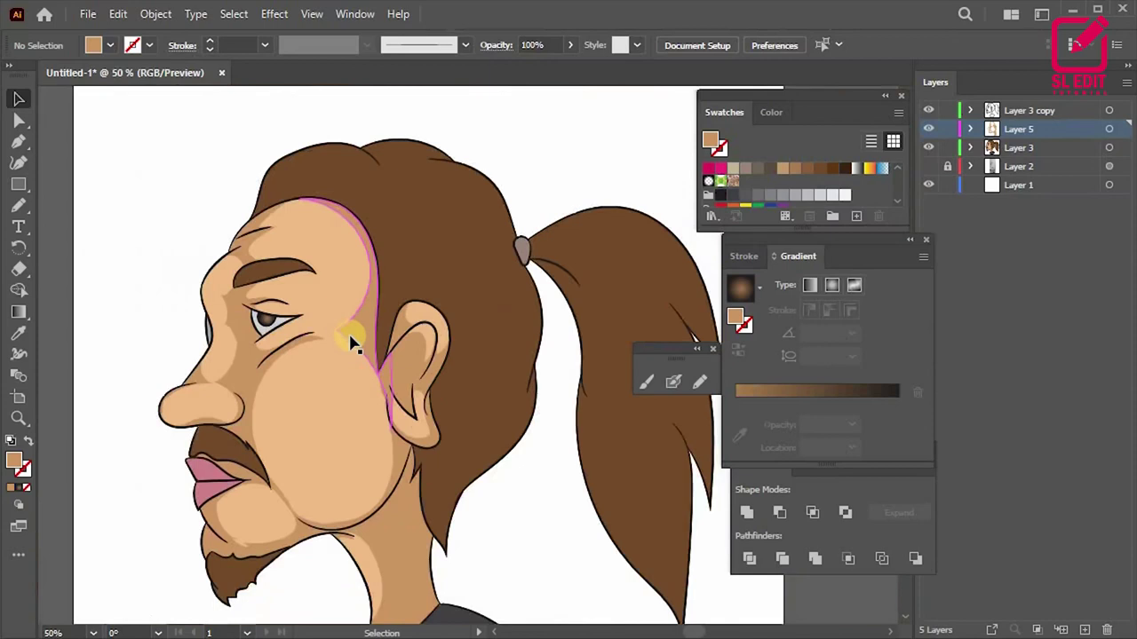
pyautogui.scroll(-2, 355, 337)
pyautogui.scroll(-1, 420, 443)
pyautogui.scroll(1, 404, 435)
pyautogui.scroll(1, 400, 429)
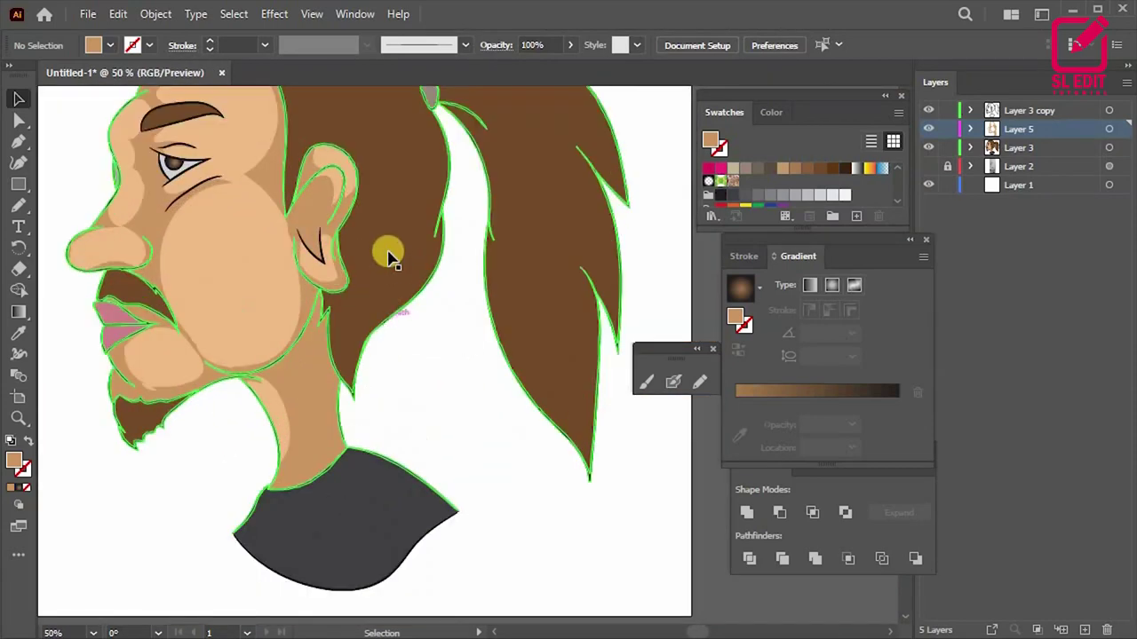
pyautogui.click(388, 254)
pyautogui.click(454, 438)
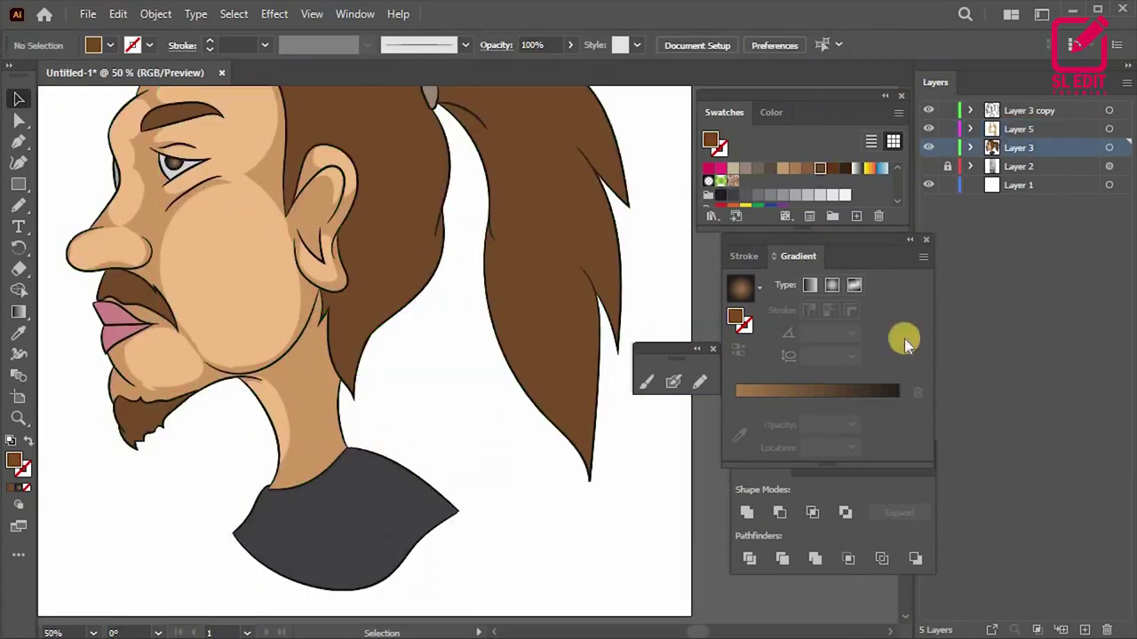
# Step: Add a new layer, pick a shading fill colour, and trace a hair shadow around the ear to the tie
pyautogui.click(1084, 630)
pyautogui.doubleClick(14, 460)
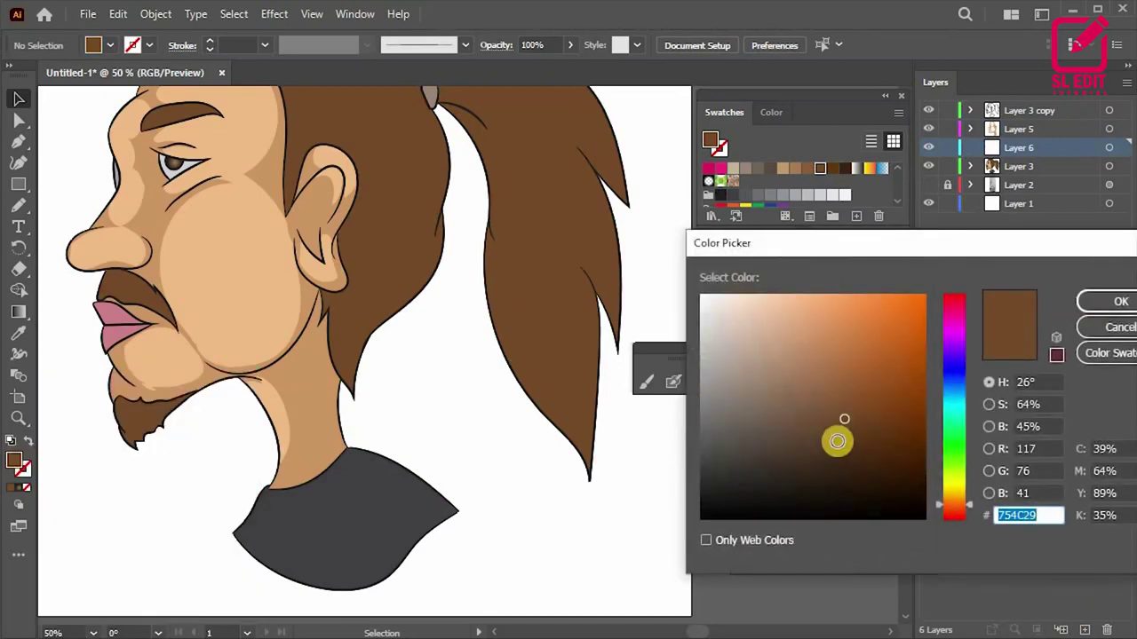
pyautogui.click(1110, 299)
pyautogui.scroll(-1, 418, 310)
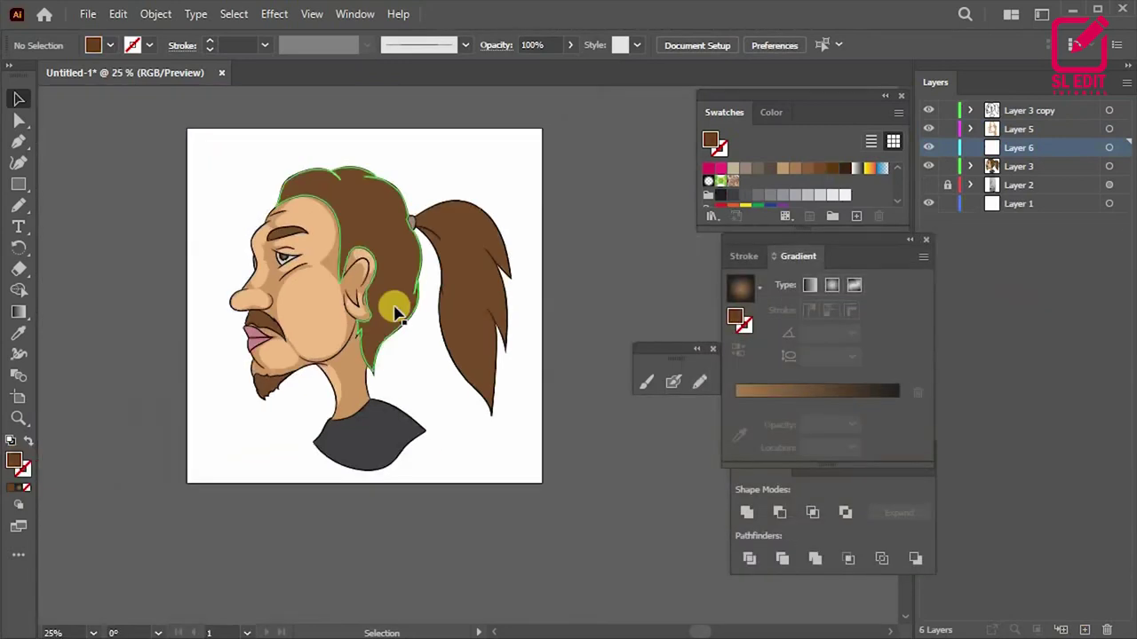
pyautogui.scroll(1, 396, 311)
pyautogui.press('n')
pyautogui.scroll(1, 380, 182)
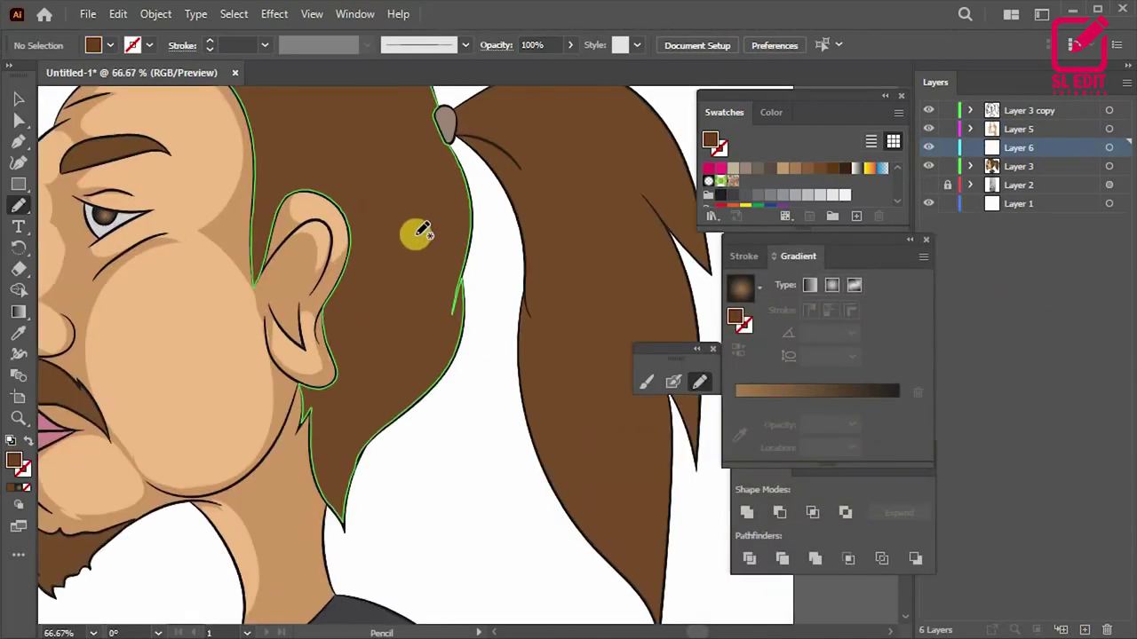
pyautogui.moveTo(259, 118); pyautogui.dragTo(355, 408)
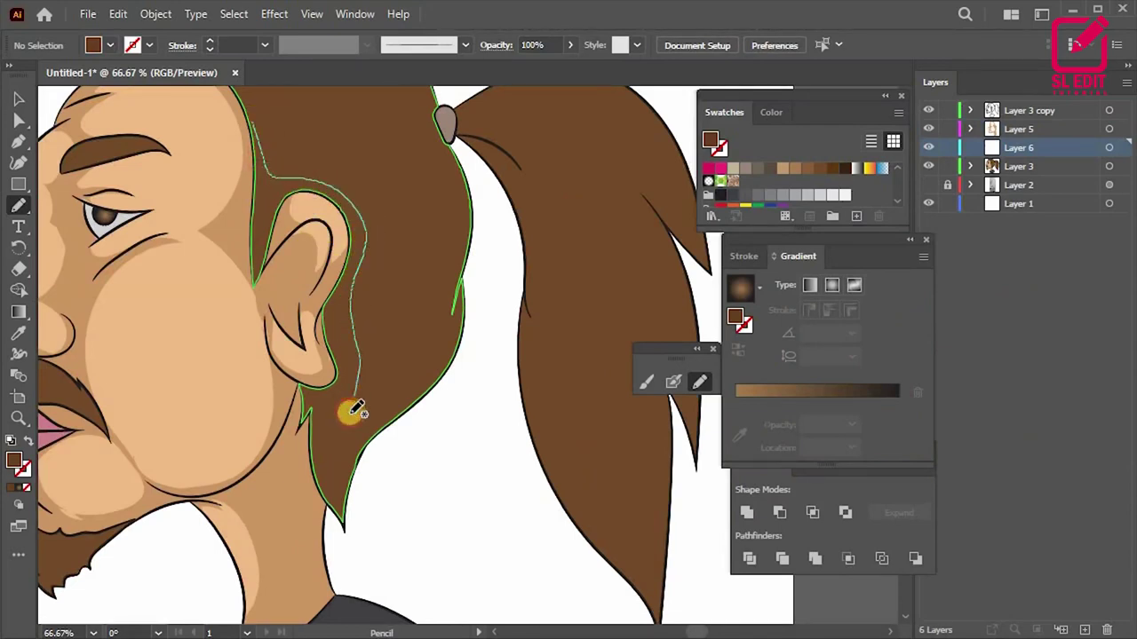
pyautogui.moveTo(416, 328)
pyautogui.mouseDown()
pyautogui.moveTo(452, 178)
pyautogui.moveTo(431, 130)
pyautogui.moveTo(477, 330)
pyautogui.moveTo(347, 548)
pyautogui.moveTo(259, 389)
pyautogui.mouseUp()
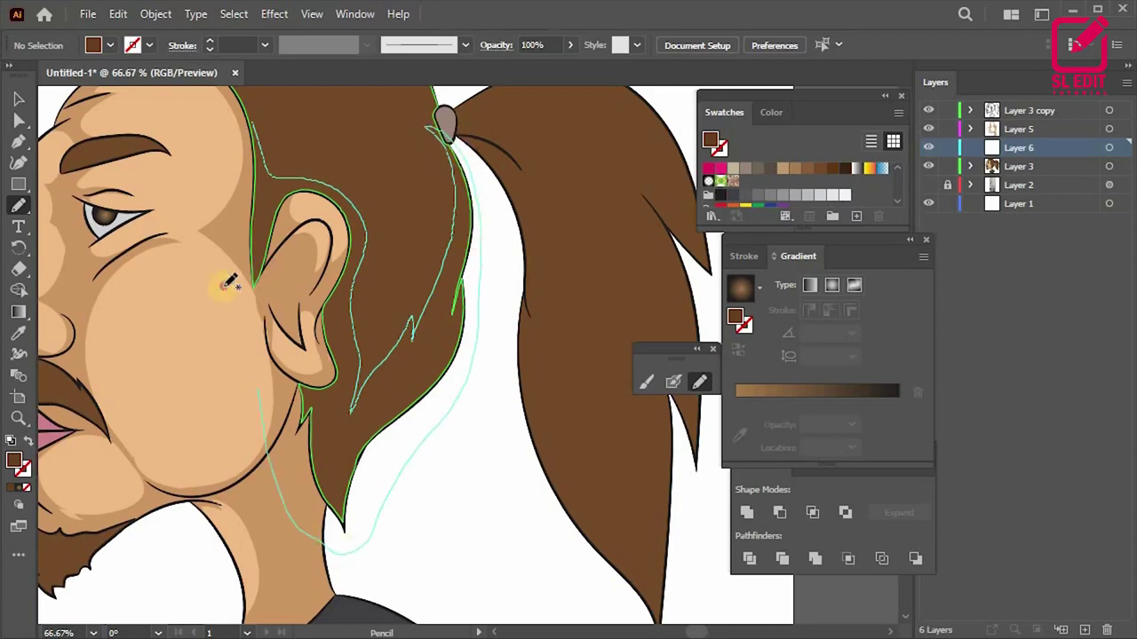
pyautogui.scroll(-1, 346, 271)
# Step: Merge the shadow outline with the hair regions behind the ear using Shape Builder
pyautogui.press('v')
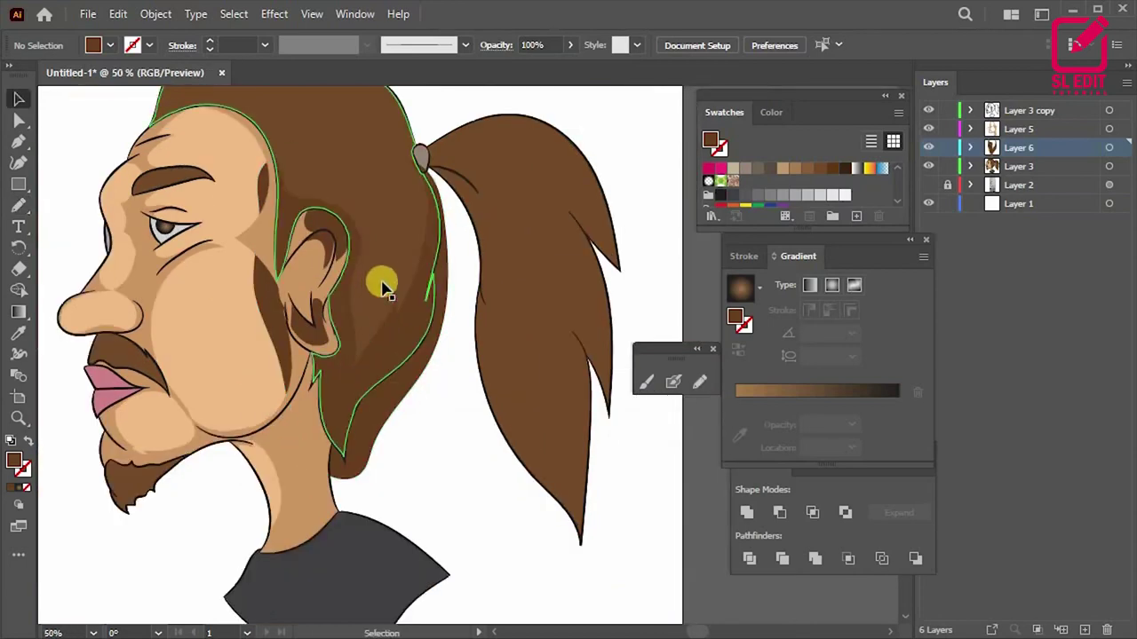
pyautogui.click(349, 299)
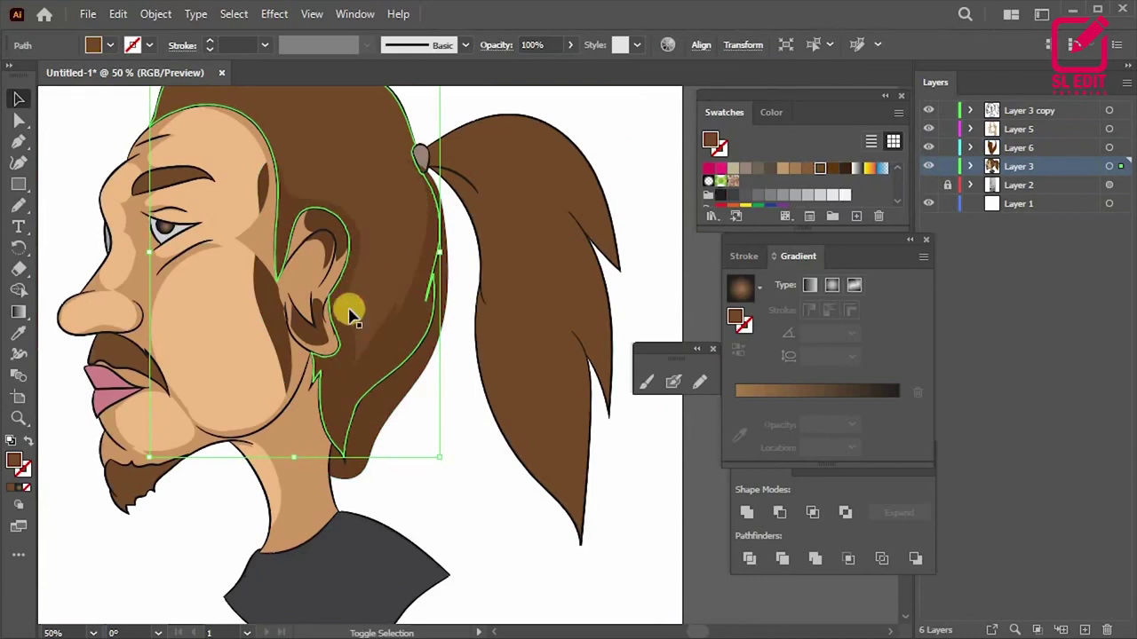
pyautogui.keyDown('shift'); pyautogui.click(347, 310); pyautogui.keyUp('shift')
pyautogui.click(18, 290)
pyautogui.moveTo(331, 421); pyautogui.dragTo(383, 442)
pyautogui.press('v')
pyautogui.hotkey('ctrl', 'shift', 'a')
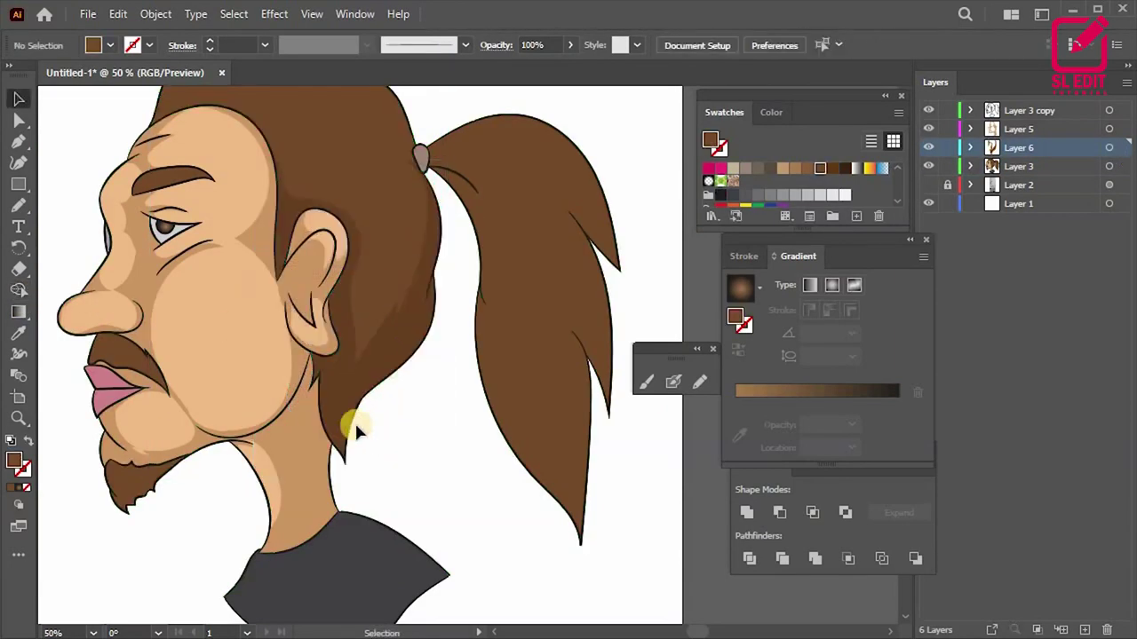
pyautogui.scroll(-3, 354, 421)
pyautogui.scroll(3, 367, 322)
# Step: Trace a closed shadow outline across the top of the head and fill it with the hair's brown
pyautogui.press('n')
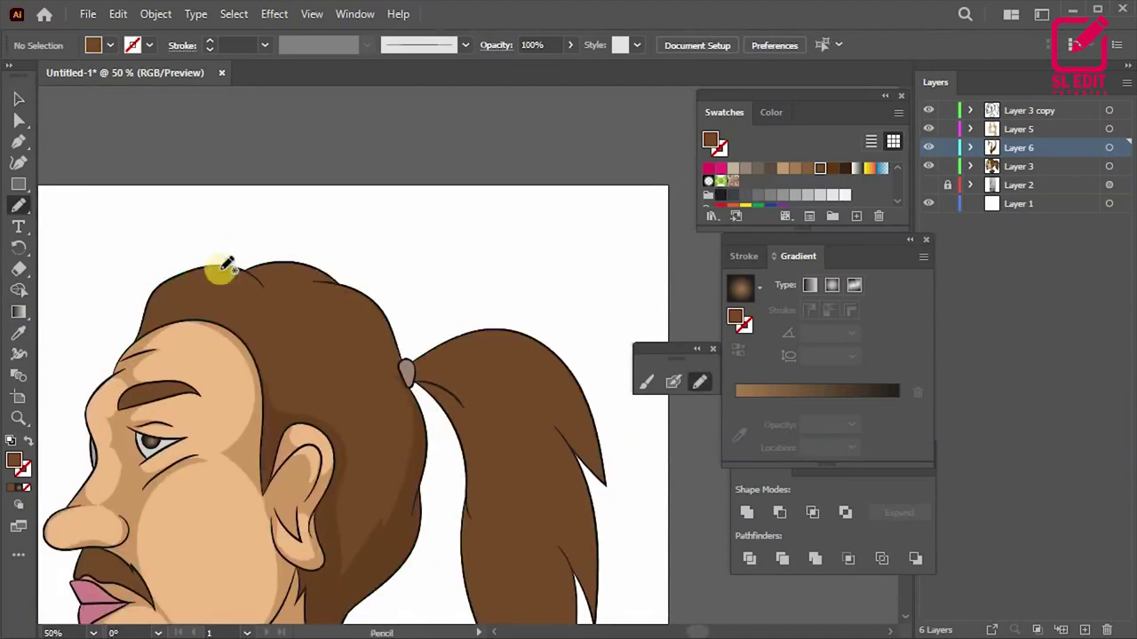
pyautogui.scroll(1, 217, 321)
pyautogui.moveTo(169, 318); pyautogui.dragTo(435, 355)
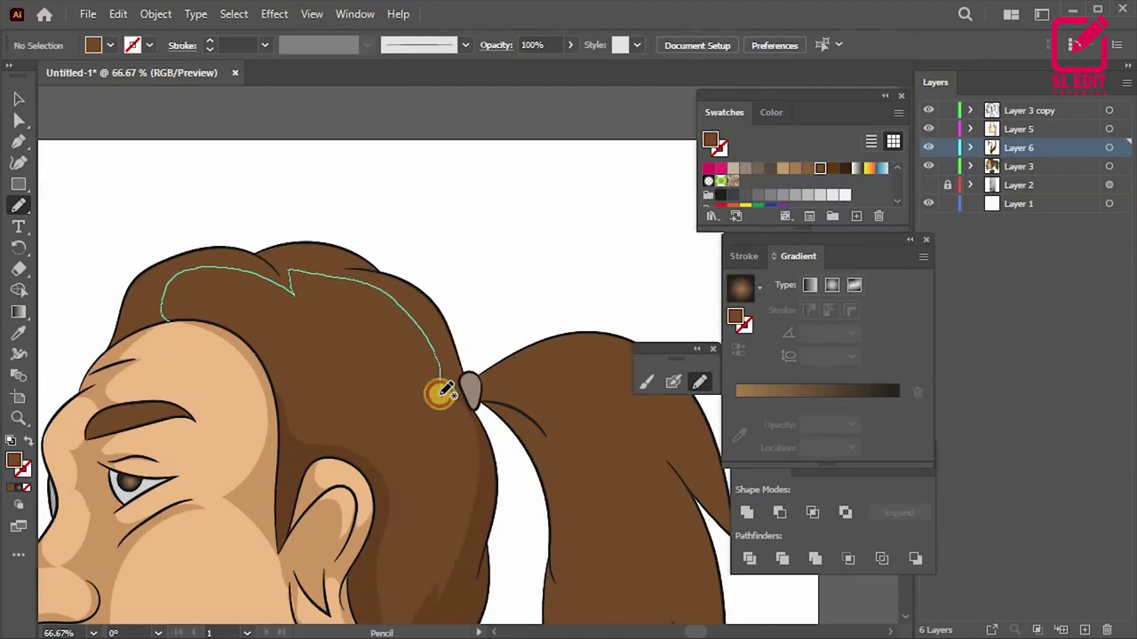
pyautogui.moveTo(435, 355); pyautogui.dragTo(472, 328)
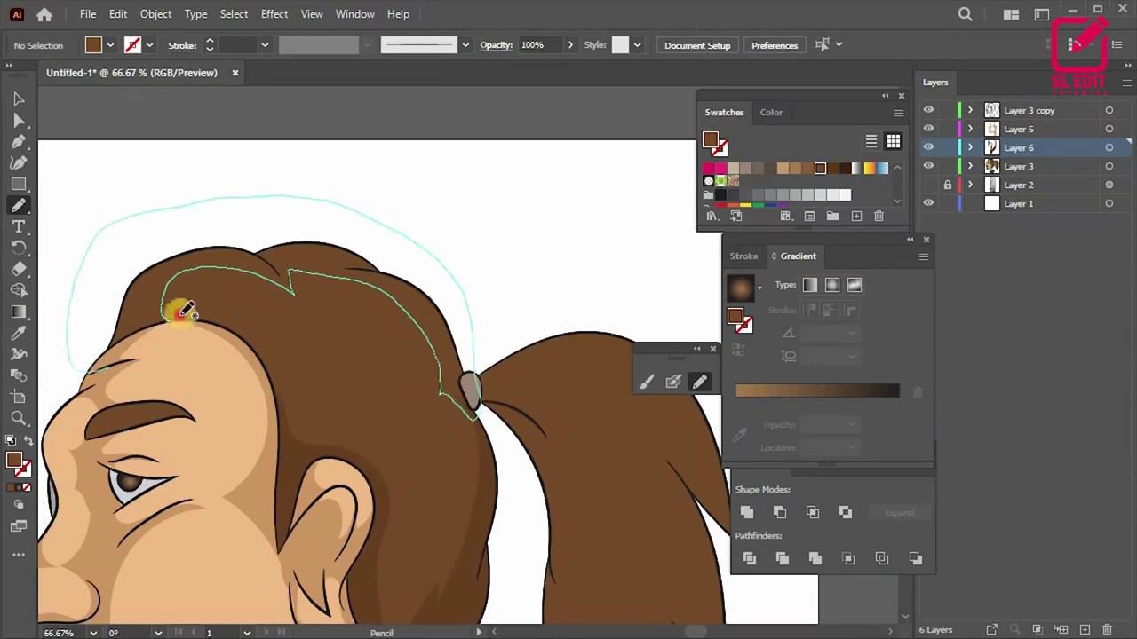
pyautogui.moveTo(182, 311); pyautogui.dragTo(187, 312)
pyautogui.press('v')
pyautogui.click(258, 220)
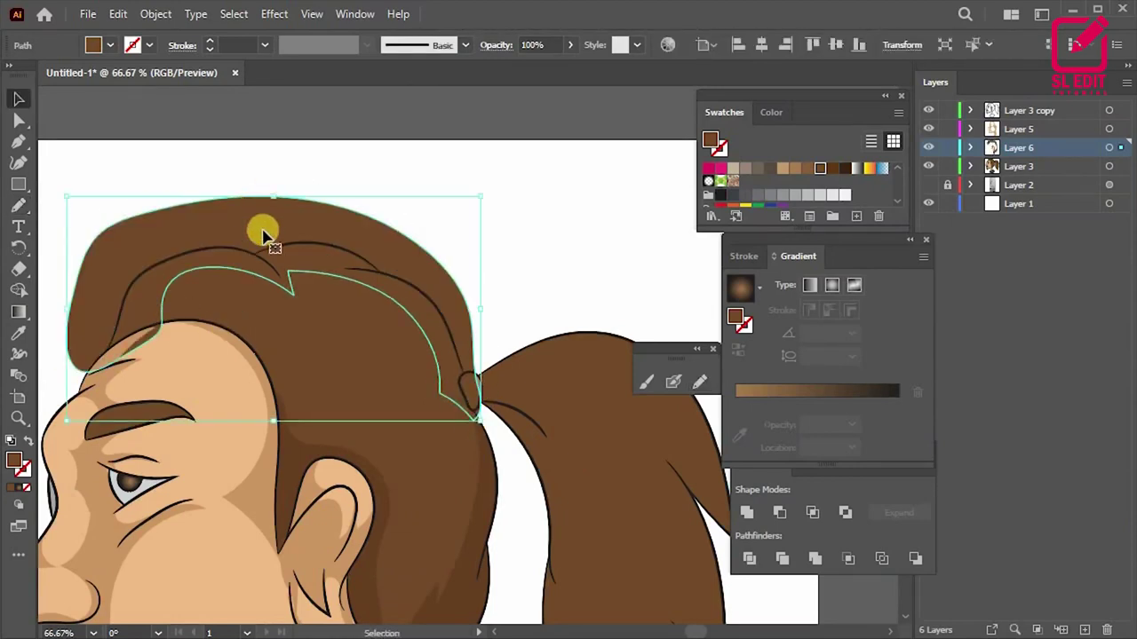
pyautogui.press('i')
pyautogui.click(296, 453)
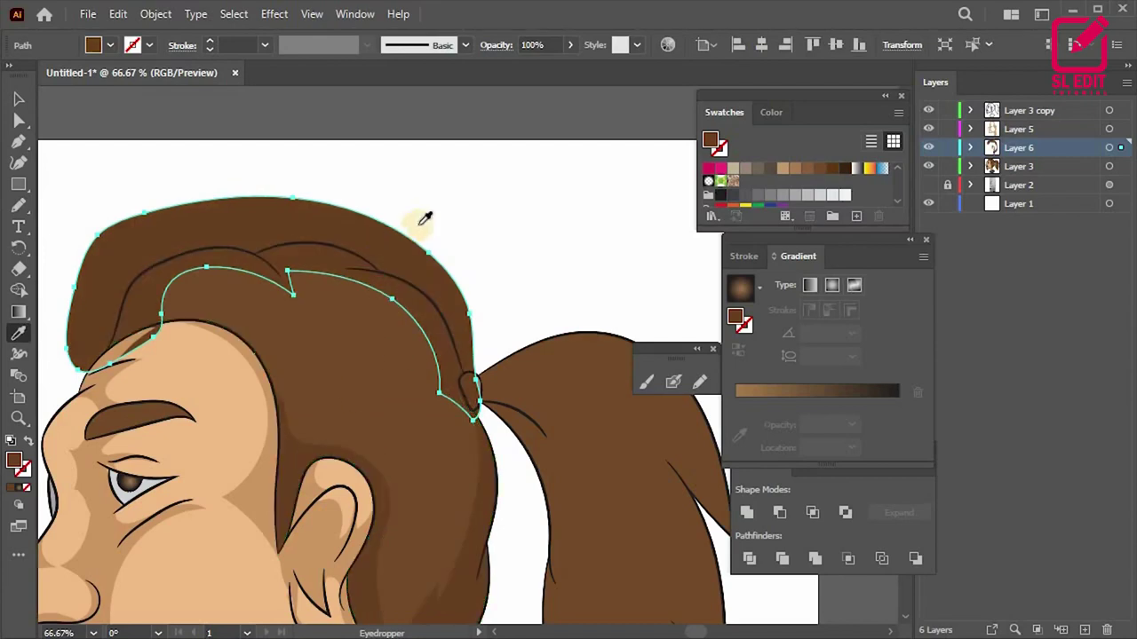
# Step: Merge the top hair regions into one shape, removing the spike region, then zoom out
pyautogui.press('v')
pyautogui.click(373, 294)
pyautogui.keyDown('shift'); pyautogui.click(139, 322); pyautogui.keyUp('shift')
pyautogui.click(16, 292)
pyautogui.click(190, 246)
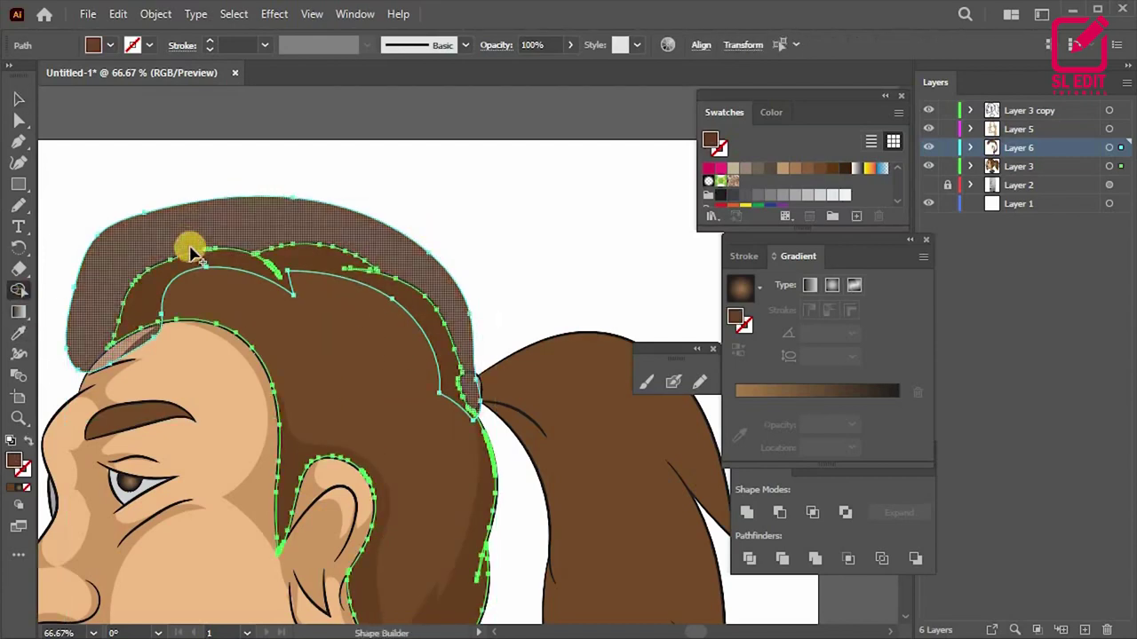
pyautogui.click(430, 267)
pyautogui.press('v')
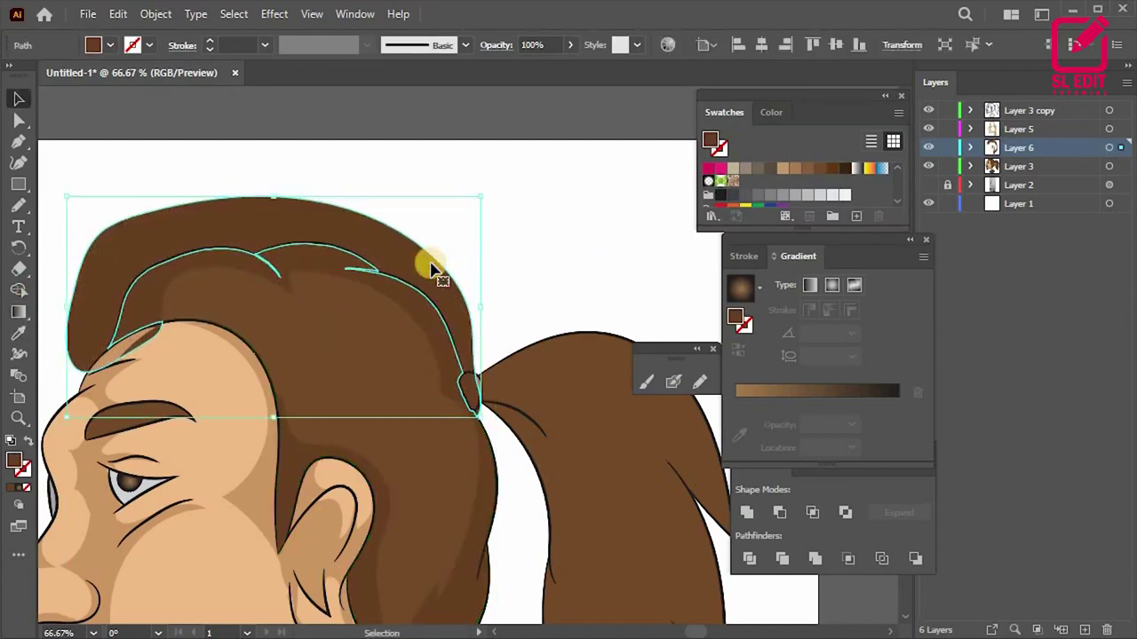
pyautogui.click(330, 208)
pyautogui.hotkey('ctrl', '-')
pyautogui.hotkey('ctrl', '-')
pyautogui.hotkey('ctrl', '-')
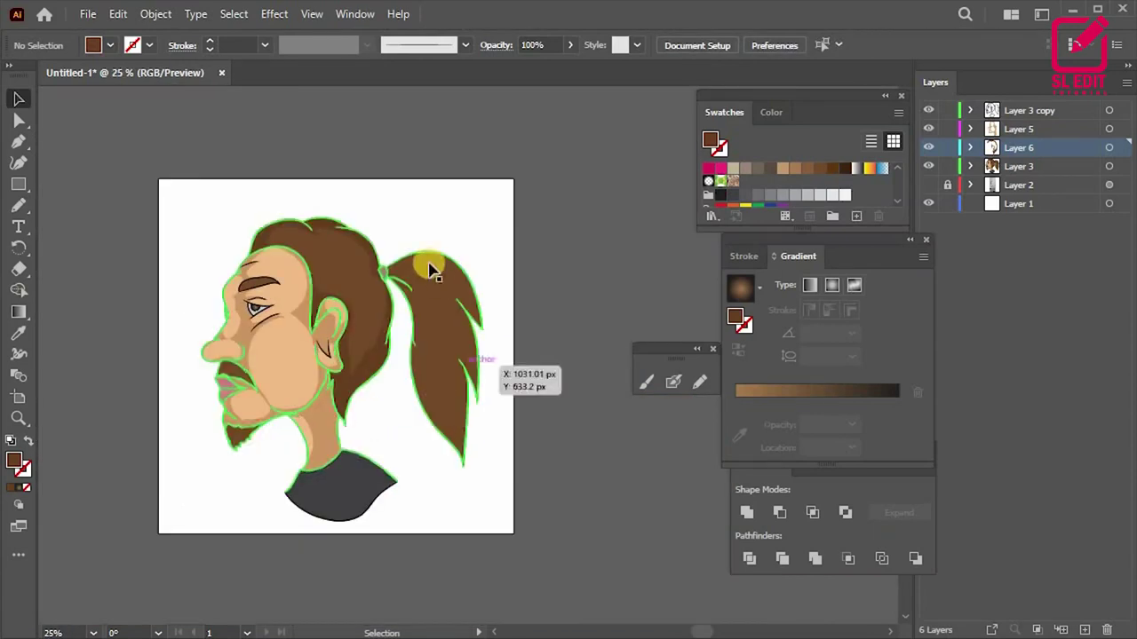
# Step: Draw Pencil shading lines down the ponytail and along its right edge
pyautogui.keyDown('alt'); pyautogui.scroll(2, 465, 300); pyautogui.keyUp('alt')
pyautogui.press('n')
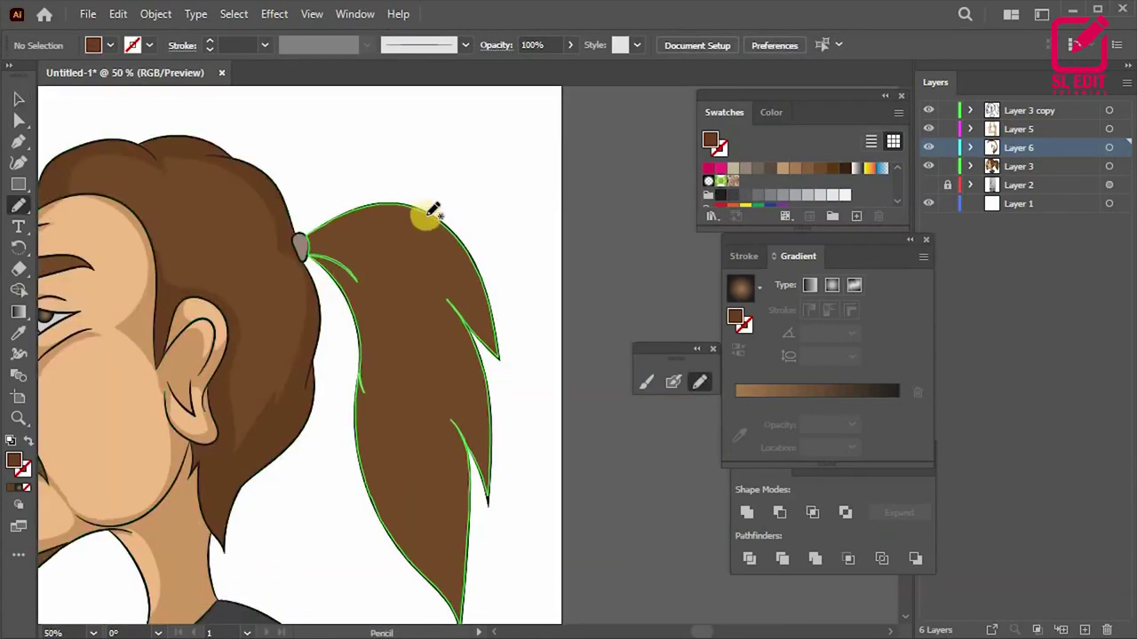
pyautogui.moveTo(351, 238); pyautogui.dragTo(383, 401)
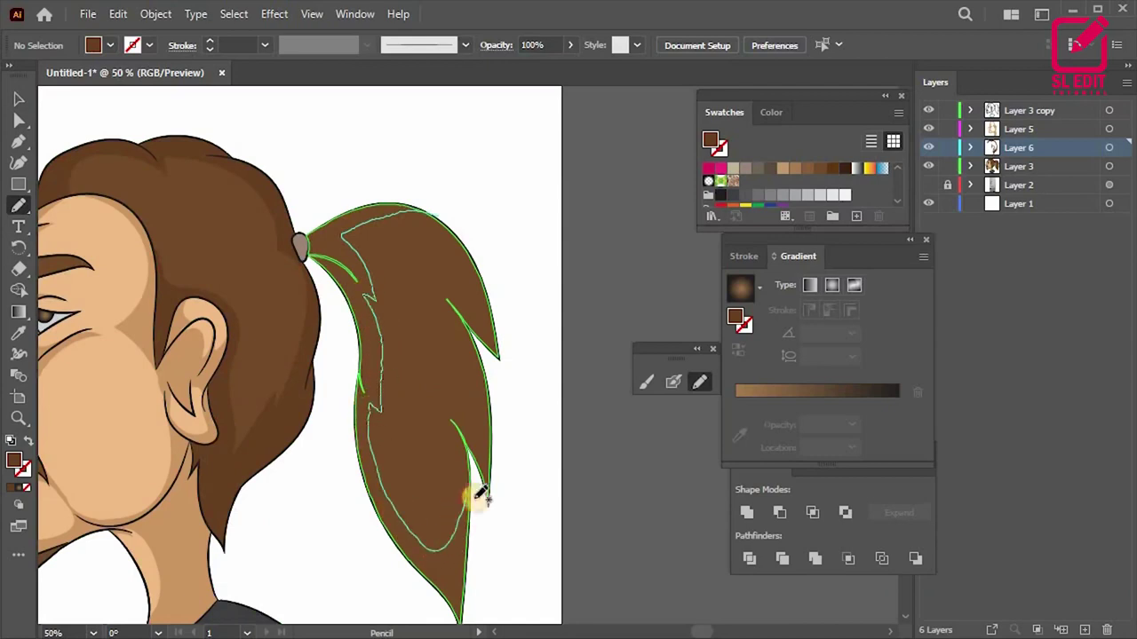
pyautogui.moveTo(315, 282); pyautogui.dragTo(373, 170)
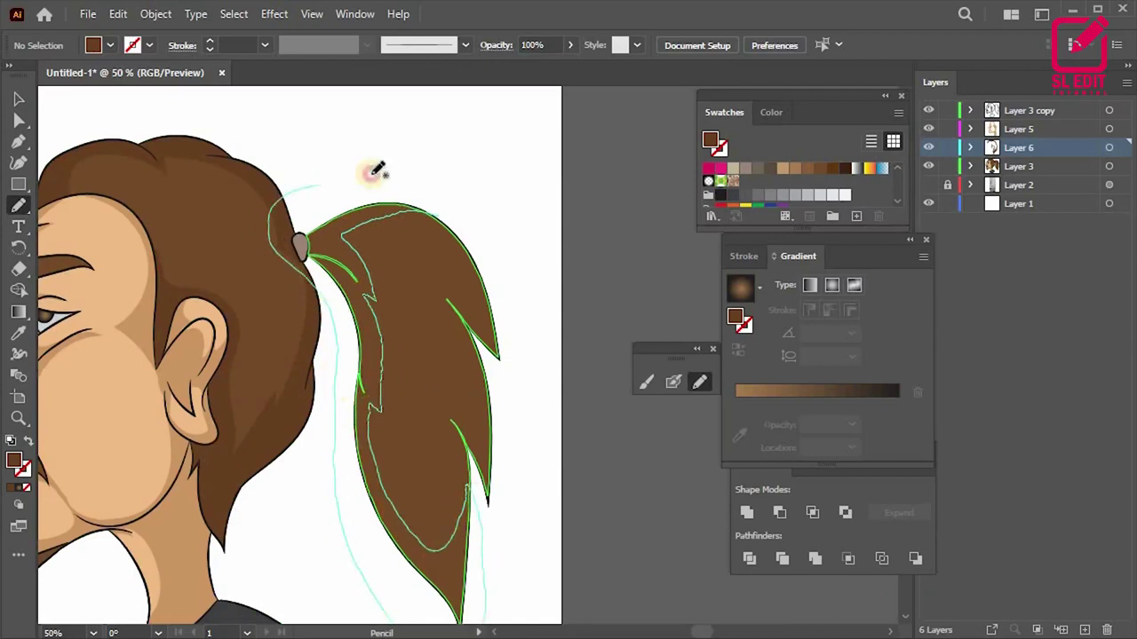
pyautogui.keyDown('alt'); pyautogui.scroll(-2, 382, 249); pyautogui.keyUp('alt')
pyautogui.keyDown('alt'); pyautogui.scroll(2, 414, 325); pyautogui.keyUp('alt')
pyautogui.moveTo(413, 349)
pyautogui.mouseDown()
pyautogui.moveTo(405, 254)
pyautogui.moveTo(375, 178)
pyautogui.mouseUp()
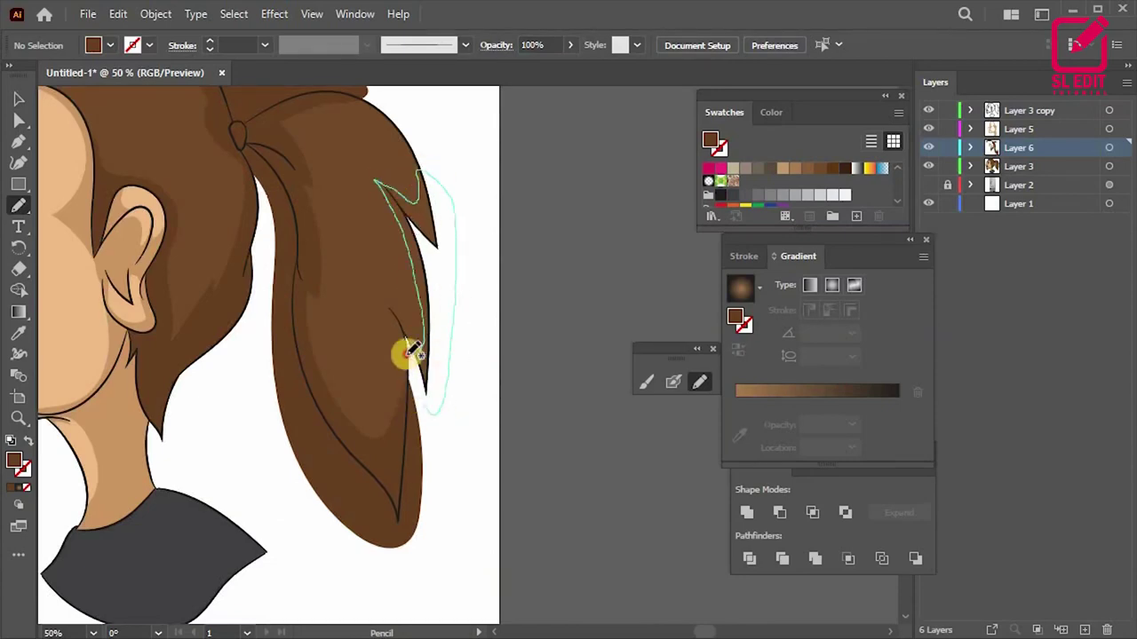
pyautogui.moveTo(410, 354); pyautogui.dragTo(416, 382)
pyautogui.keyDown('alt'); pyautogui.scroll(-2, 465, 432); pyautogui.keyUp('alt')
pyautogui.keyDown('alt'); pyautogui.scroll(2, 464, 431); pyautogui.keyUp('alt')
# Step: Split the ponytail shapes with Shape Builder and delete the leftover piece on the right edge
pyautogui.press('v')
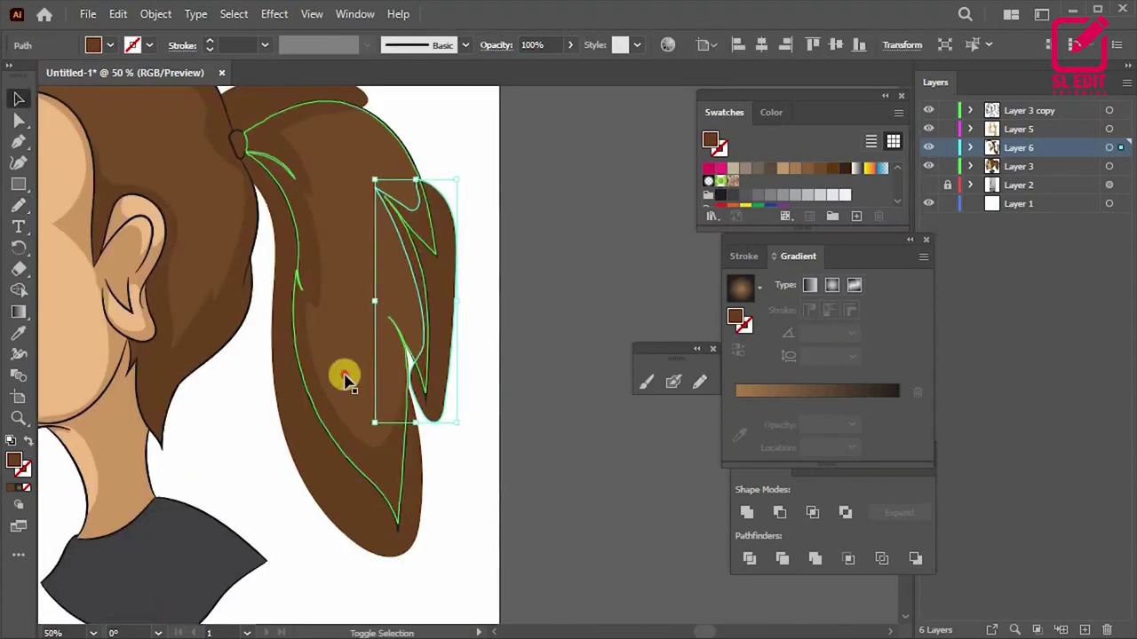
pyautogui.keyDown('shift'); pyautogui.click(315, 447); pyautogui.keyUp('shift')
pyautogui.hotkey('shift', 'm')
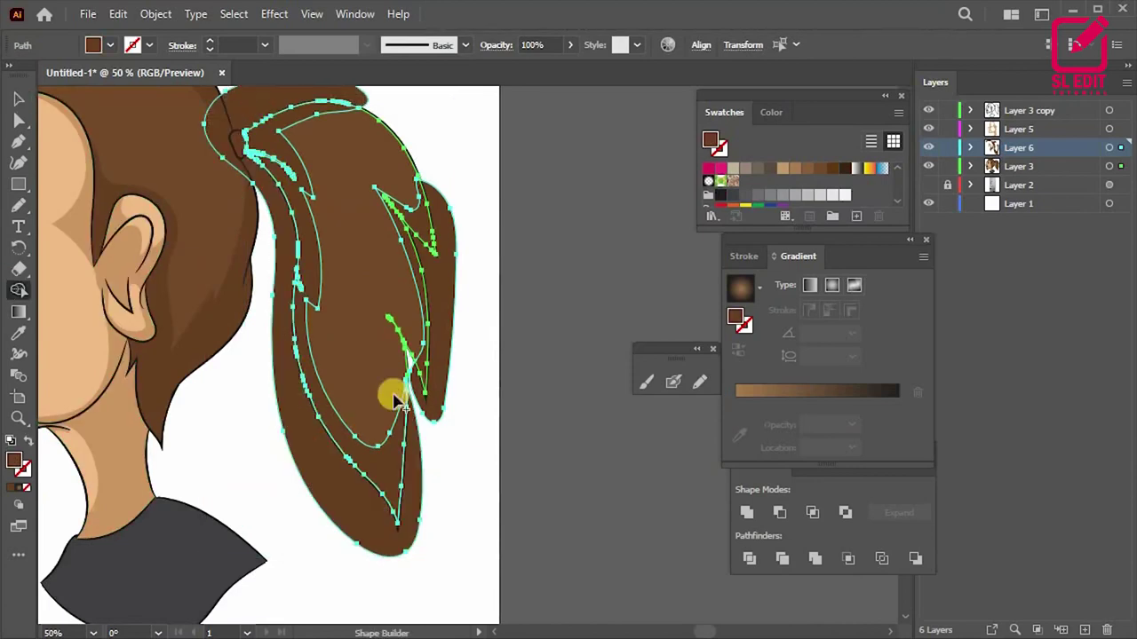
pyautogui.click(431, 376)
pyautogui.press('v')
pyautogui.click(435, 419)
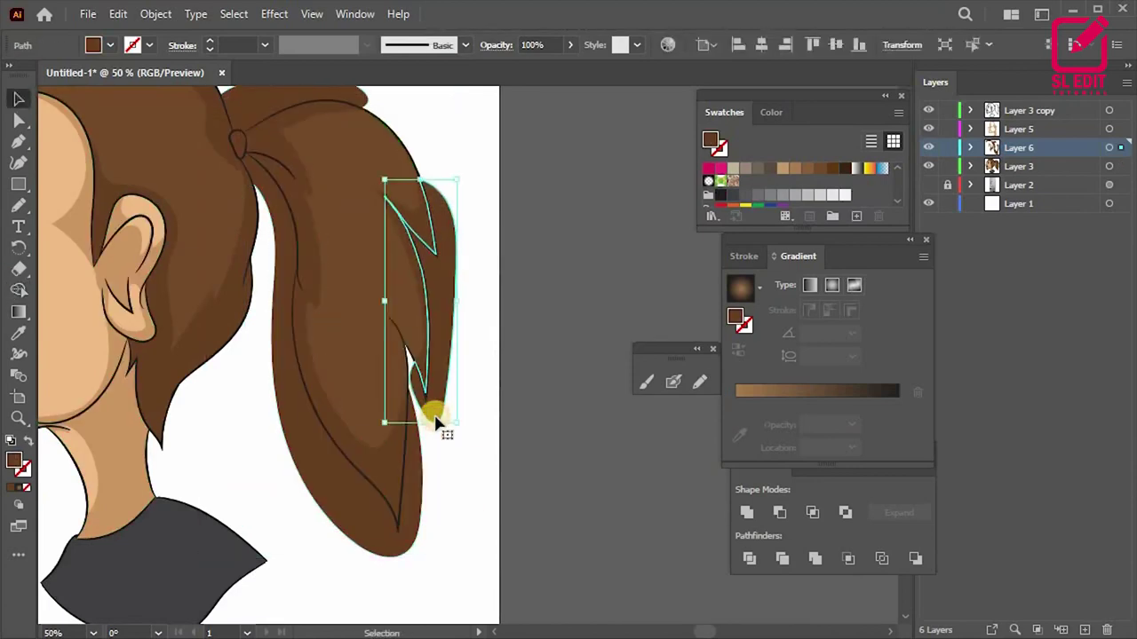
pyautogui.press('Delete')
pyautogui.keyDown('alt'); pyautogui.scroll(-2, 401, 518); pyautogui.keyUp('alt')
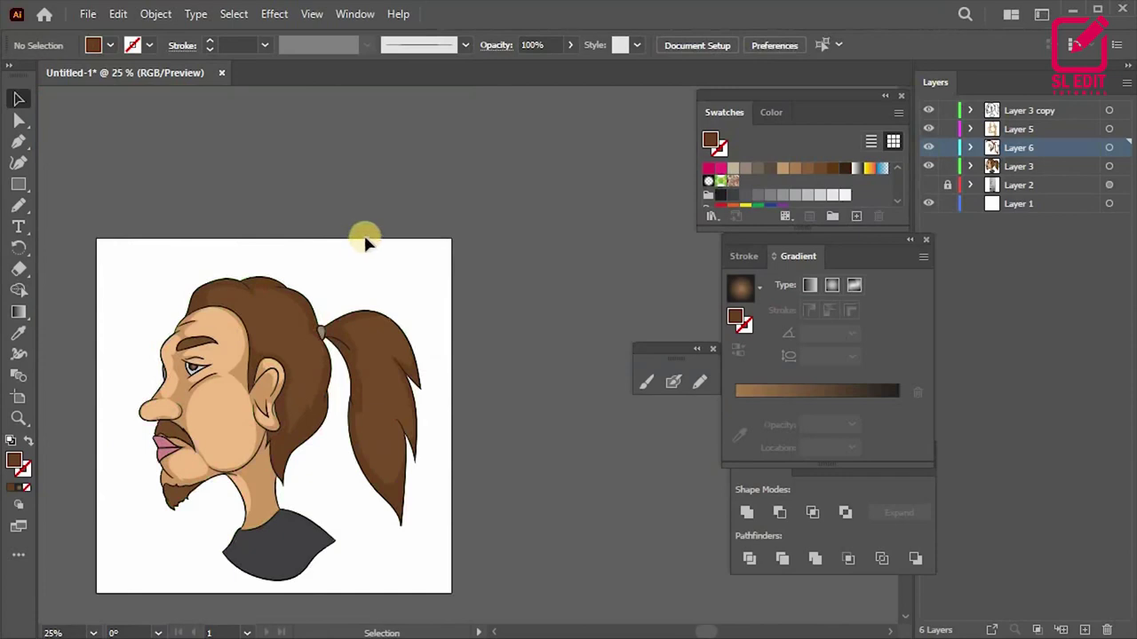
# Step: Add a new layer and draw a lighter peach highlight on the cheek
pyautogui.keyDown('alt'); pyautogui.scroll(2, 263, 386); pyautogui.keyUp('alt')
pyautogui.keyDown('alt'); pyautogui.scroll(2, 267, 254); pyautogui.keyUp('alt')
pyautogui.keyDown('alt'); pyautogui.scroll(-3, 288, 344); pyautogui.keyUp('alt')
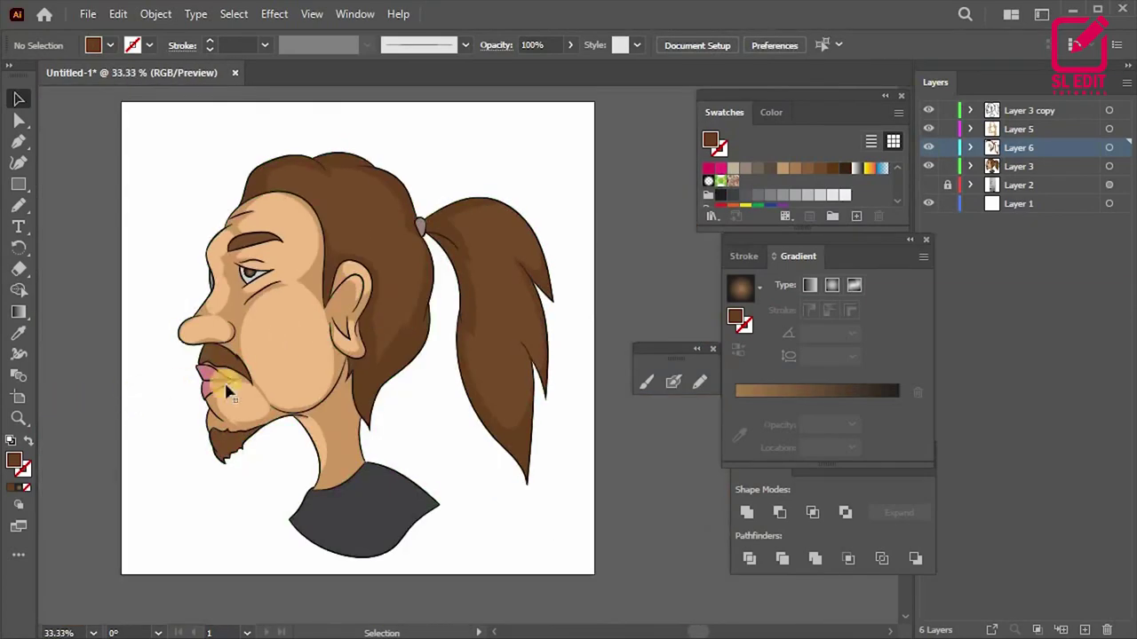
pyautogui.keyDown('alt'); pyautogui.scroll(-1, 204, 395); pyautogui.keyUp('alt')
pyautogui.keyDown('alt'); pyautogui.scroll(-1, 267, 355); pyautogui.keyUp('alt')
pyautogui.keyDown('alt'); pyautogui.scroll(4, 337, 329); pyautogui.keyUp('alt')
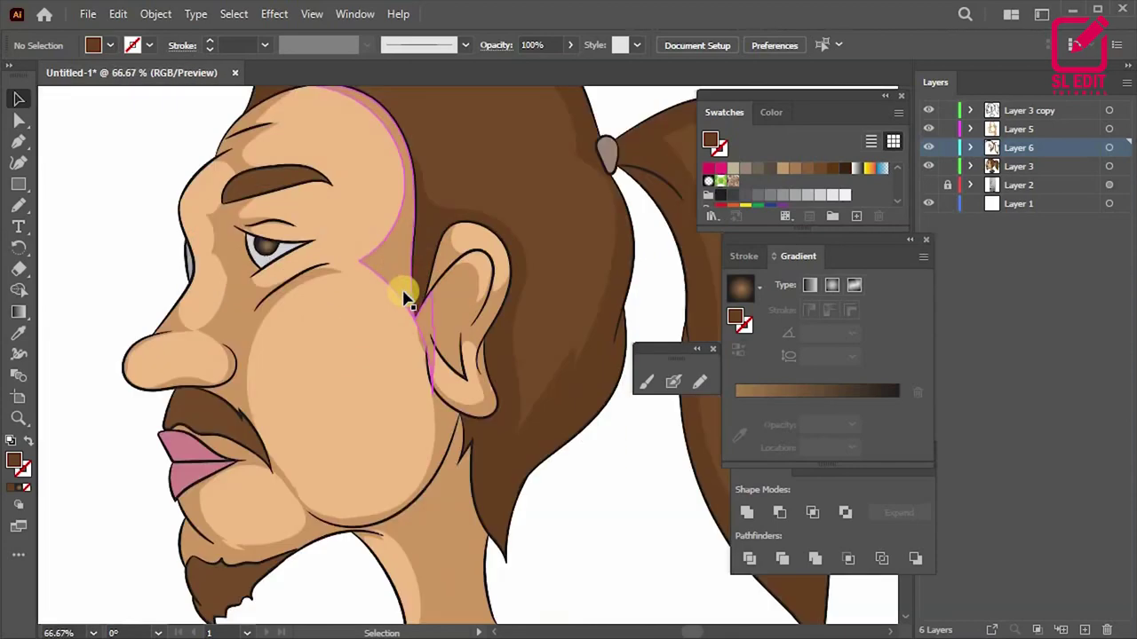
pyautogui.keyDown('alt'); pyautogui.scroll(-1, 257, 426); pyautogui.keyUp('alt')
pyautogui.click(305, 386)
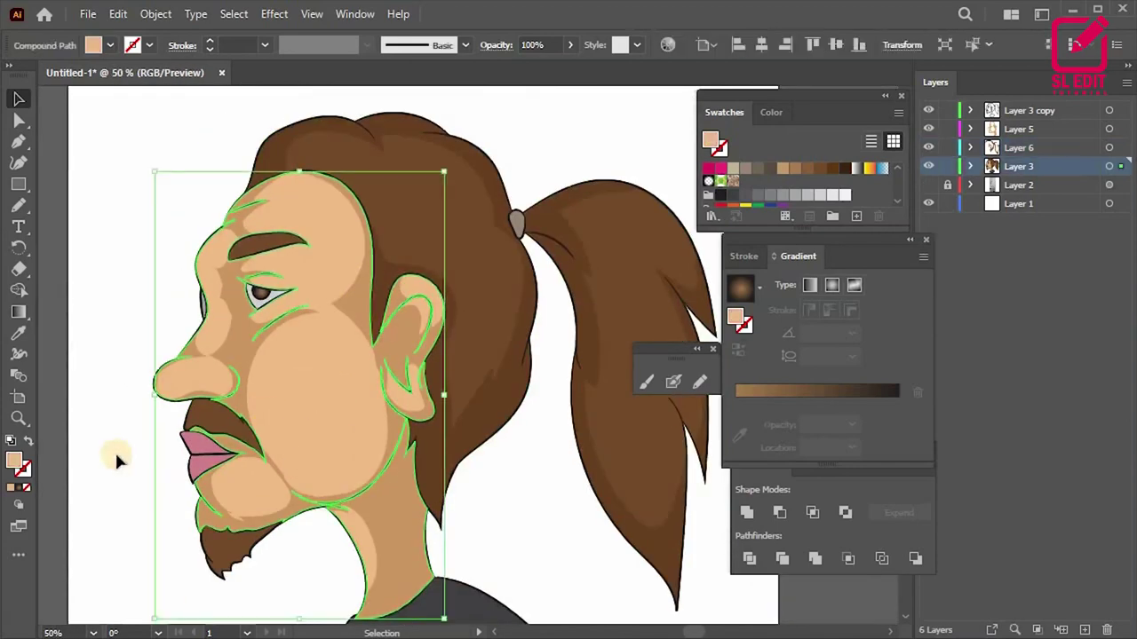
pyautogui.click(115, 457)
pyautogui.click(1084, 630)
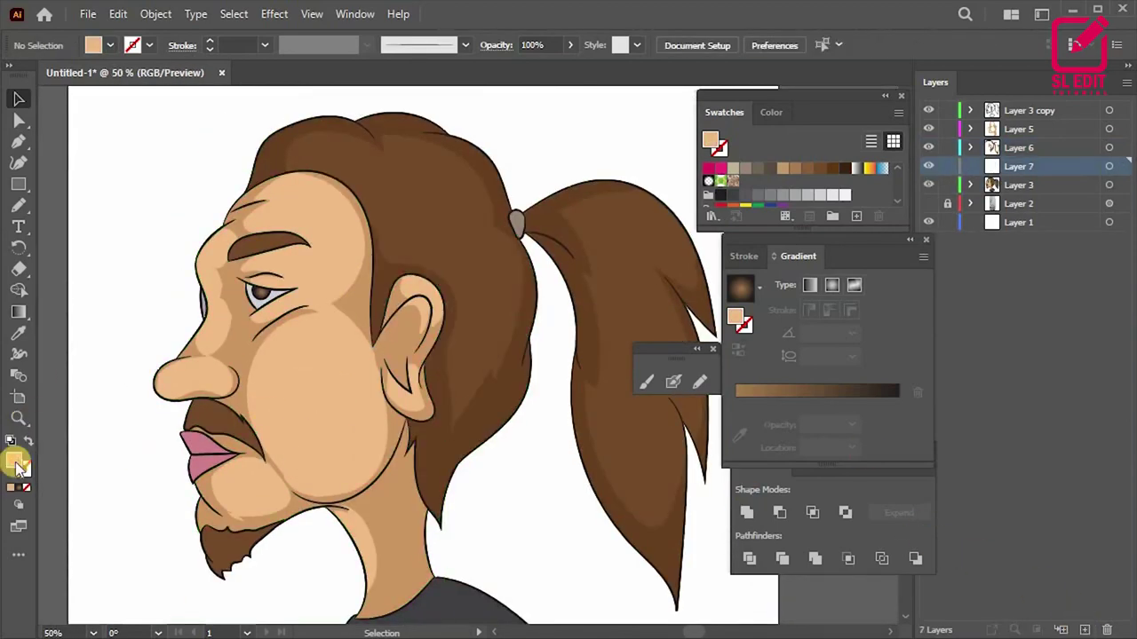
pyautogui.doubleClick(735, 317)
pyautogui.moveTo(789, 299); pyautogui.dragTo(779, 299)
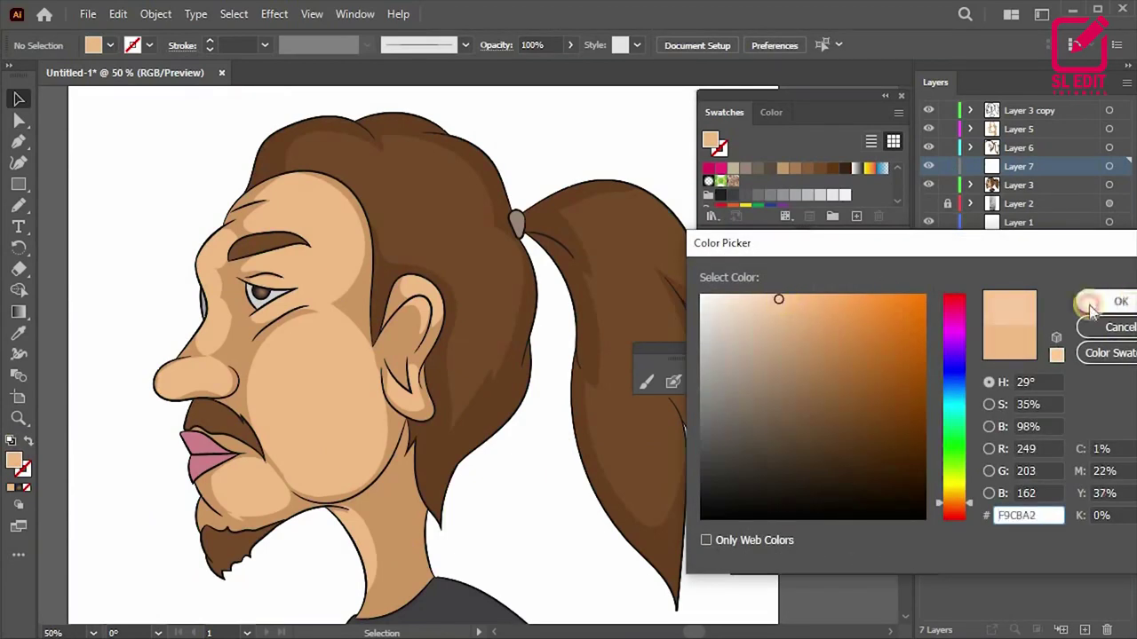
pyautogui.click(1116, 299)
pyautogui.keyDown('alt'); pyautogui.scroll(1, 347, 410); pyautogui.keyUp('alt')
pyautogui.press('n')
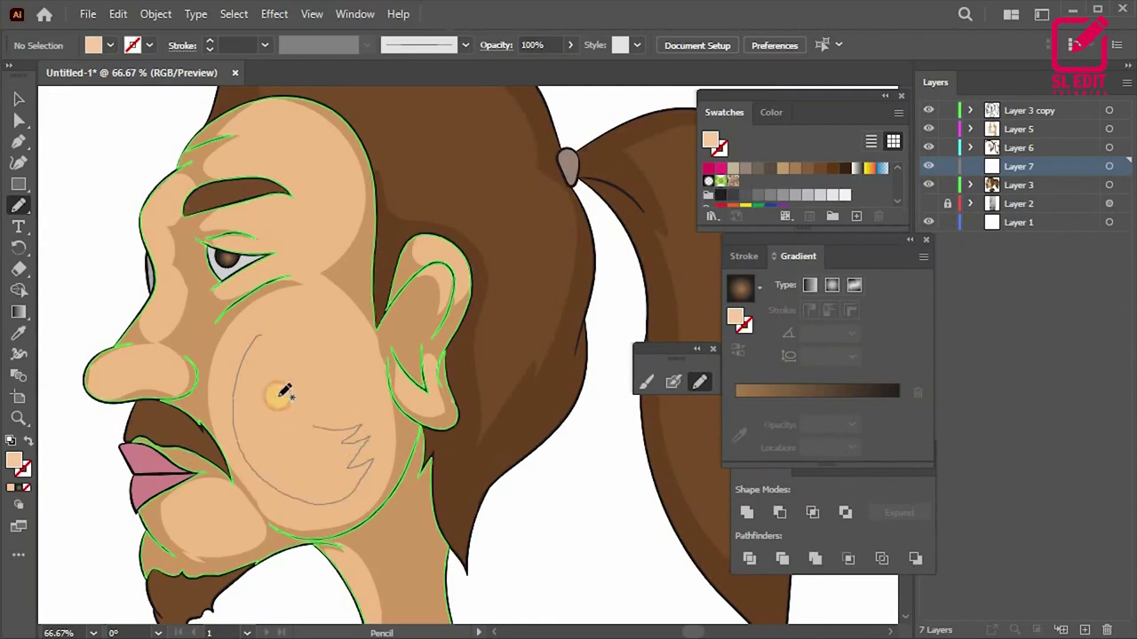
pyautogui.moveTo(276, 316); pyautogui.dragTo(269, 319)
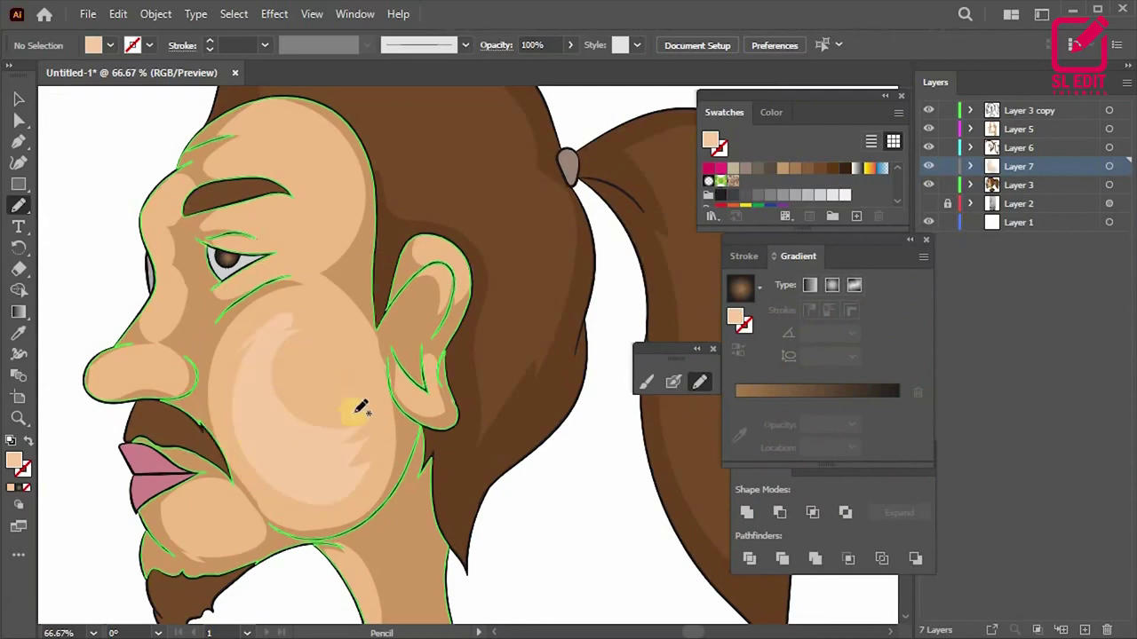
# Step: Select all the artwork on Layer 7 and delete the pencil guide lines
pyautogui.keyDown('alt'); pyautogui.scroll(-3, 353, 393); pyautogui.keyUp('alt')
pyautogui.keyDown('alt'); pyautogui.scroll(2, 273, 425); pyautogui.keyUp('alt')
pyautogui.keyDown('alt'); pyautogui.scroll(2, 224, 546); pyautogui.keyUp('alt')
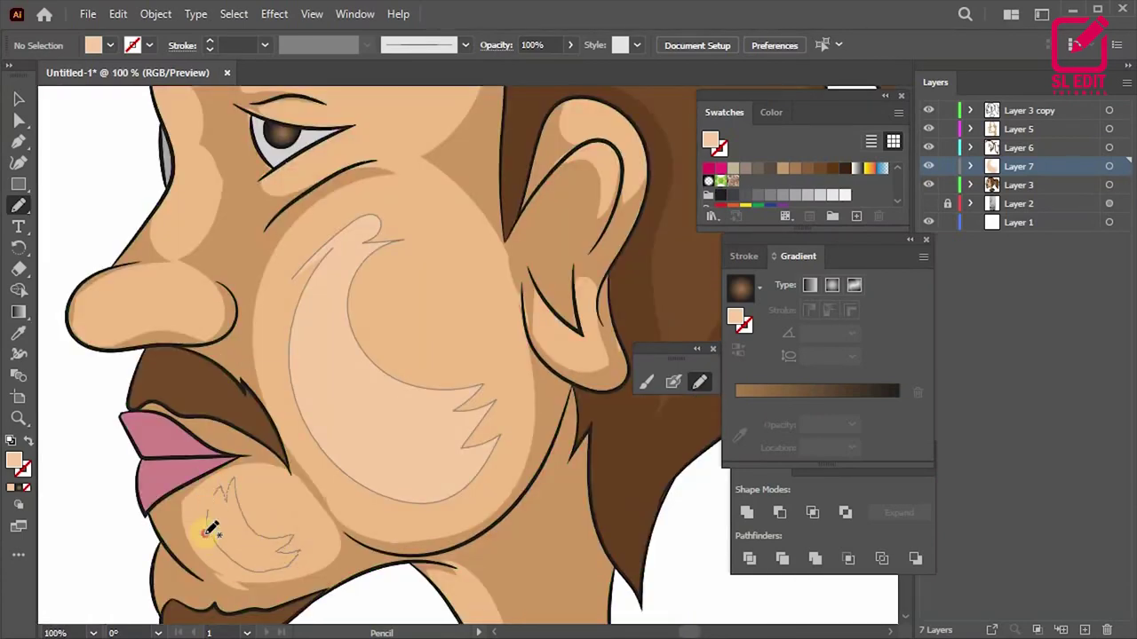
pyautogui.keyDown('alt'); pyautogui.scroll(-3, 210, 530); pyautogui.keyUp('alt')
pyautogui.keyDown('alt'); pyautogui.scroll(2, 340, 403); pyautogui.keyUp('alt')
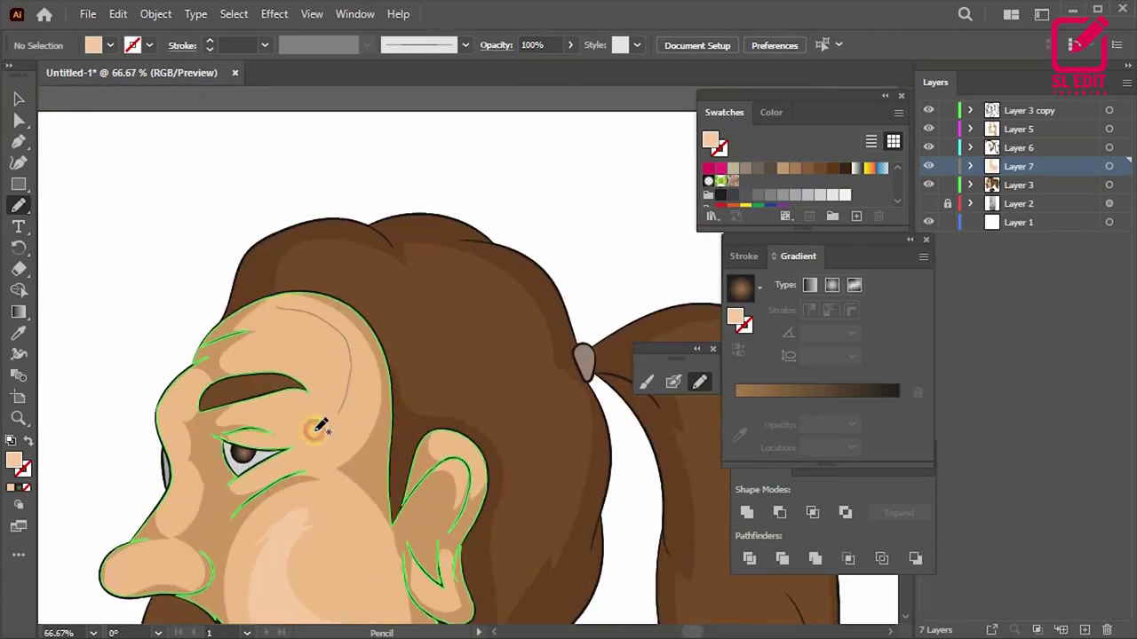
pyautogui.keyDown('alt'); pyautogui.scroll(-3, 275, 455); pyautogui.keyUp('alt')
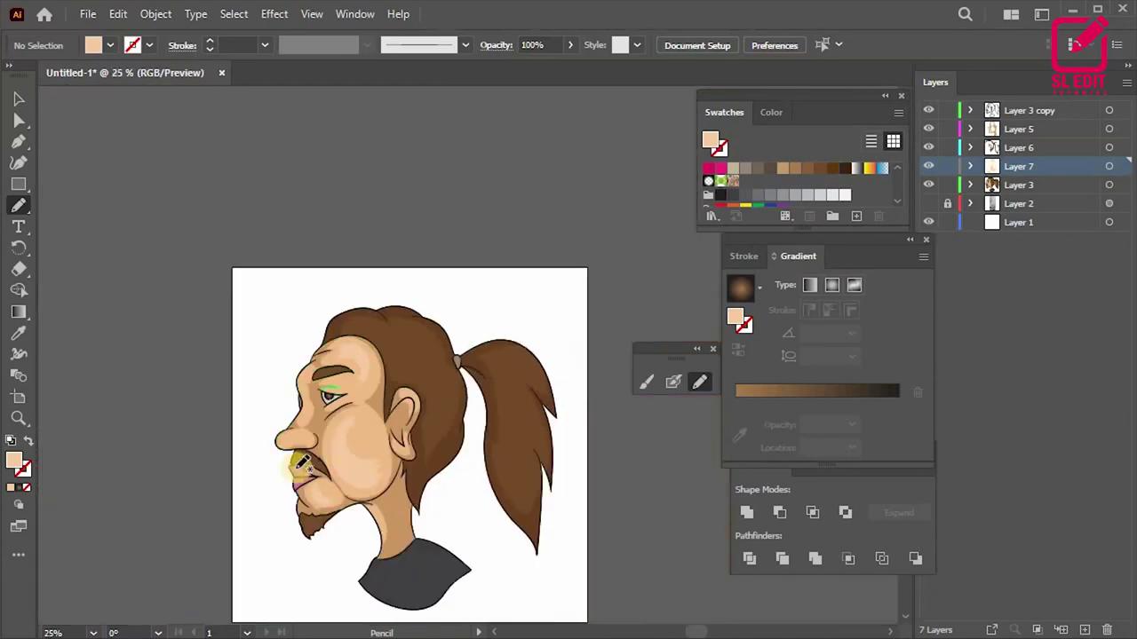
pyautogui.keyDown('alt'); pyautogui.scroll(2, 271, 456); pyautogui.keyUp('alt')
pyautogui.keyDown('alt'); pyautogui.scroll(1, 268, 457); pyautogui.keyUp('alt')
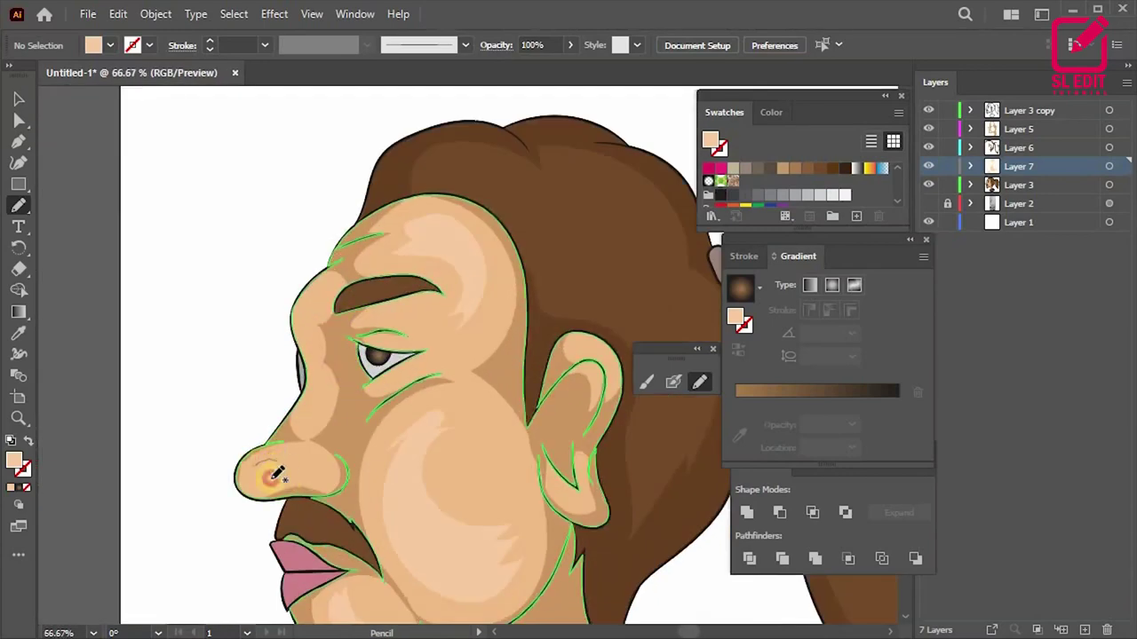
pyautogui.keyDown('alt'); pyautogui.scroll(-2, 321, 480); pyautogui.keyUp('alt')
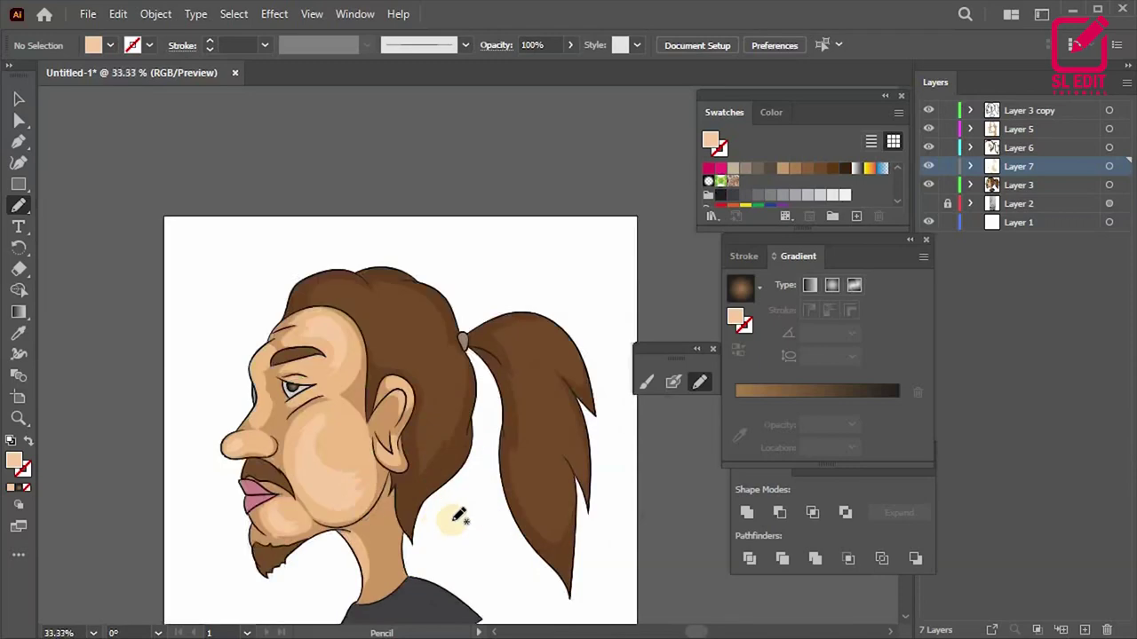
pyautogui.keyDown('alt'); pyautogui.scroll(-1, 457, 521); pyautogui.keyUp('alt')
pyautogui.keyDown('alt'); pyautogui.scroll(2, 457, 521); pyautogui.keyUp('alt')
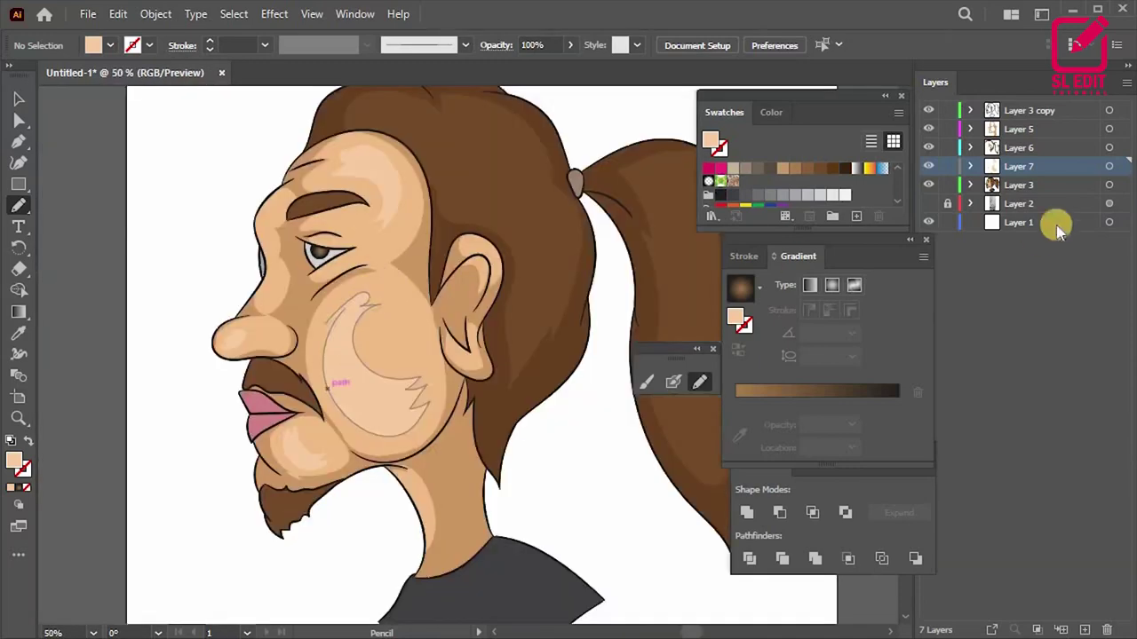
pyautogui.click(1110, 175)
pyautogui.press('Delete')
pyautogui.keyDown('alt'); pyautogui.scroll(-3, 276, 259); pyautogui.keyUp('alt')
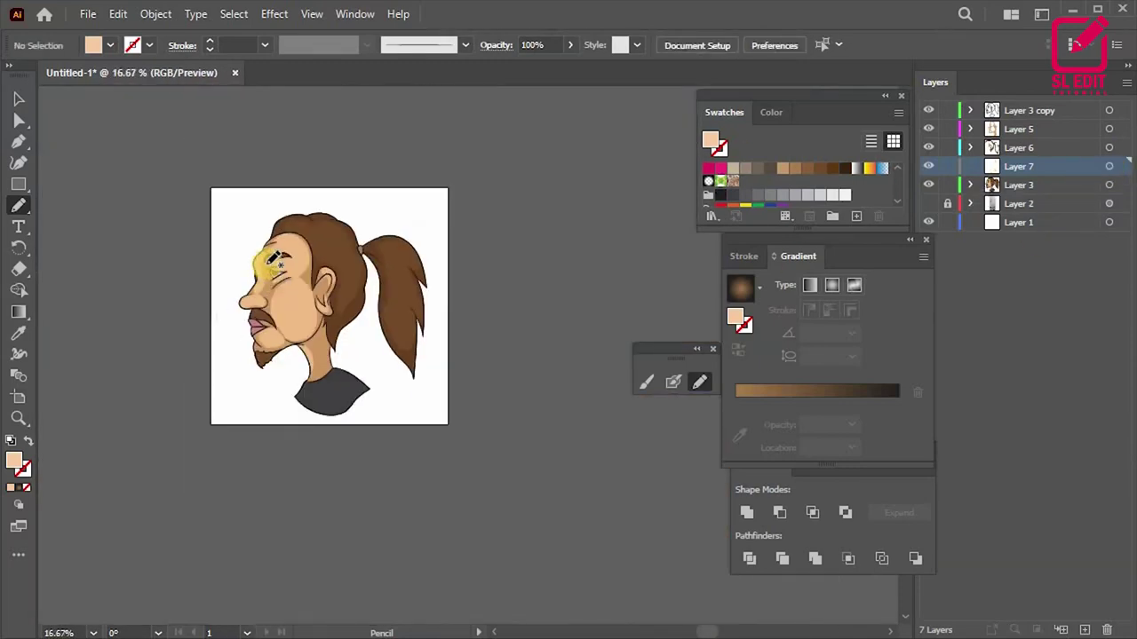
pyautogui.keyDown('alt'); pyautogui.scroll(2, 280, 273); pyautogui.keyUp('alt')
pyautogui.keyDown('alt'); pyautogui.scroll(-1, 366, 482); pyautogui.keyUp('alt')
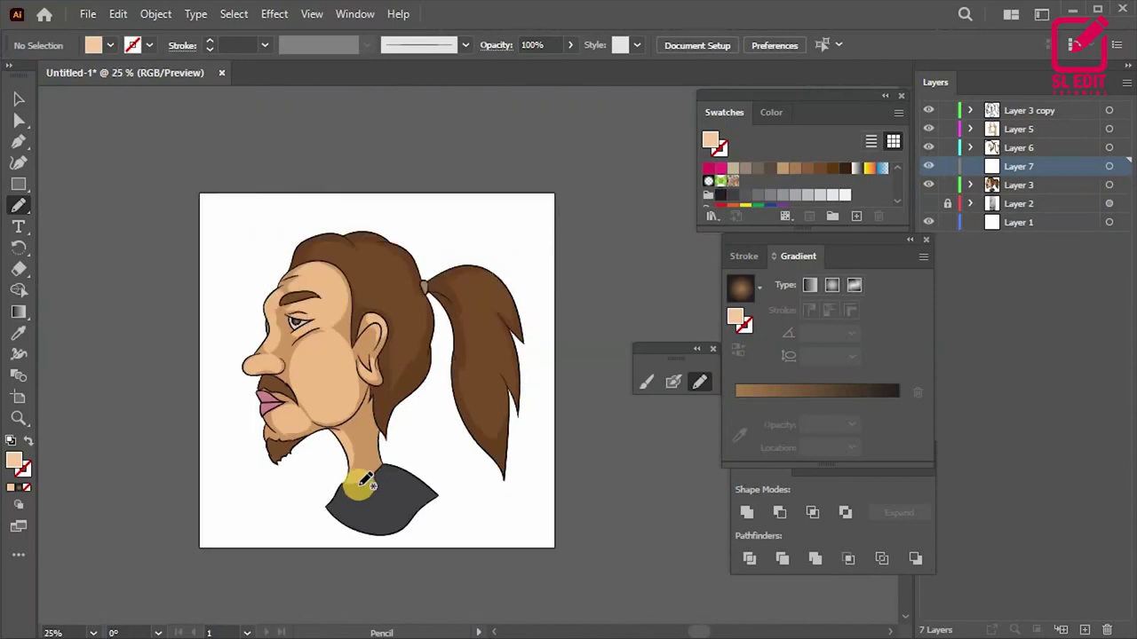
pyautogui.keyDown('alt'); pyautogui.scroll(4, 304, 298); pyautogui.keyUp('alt')
pyautogui.keyDown('alt'); pyautogui.scroll(1, 298, 390); pyautogui.keyUp('alt')
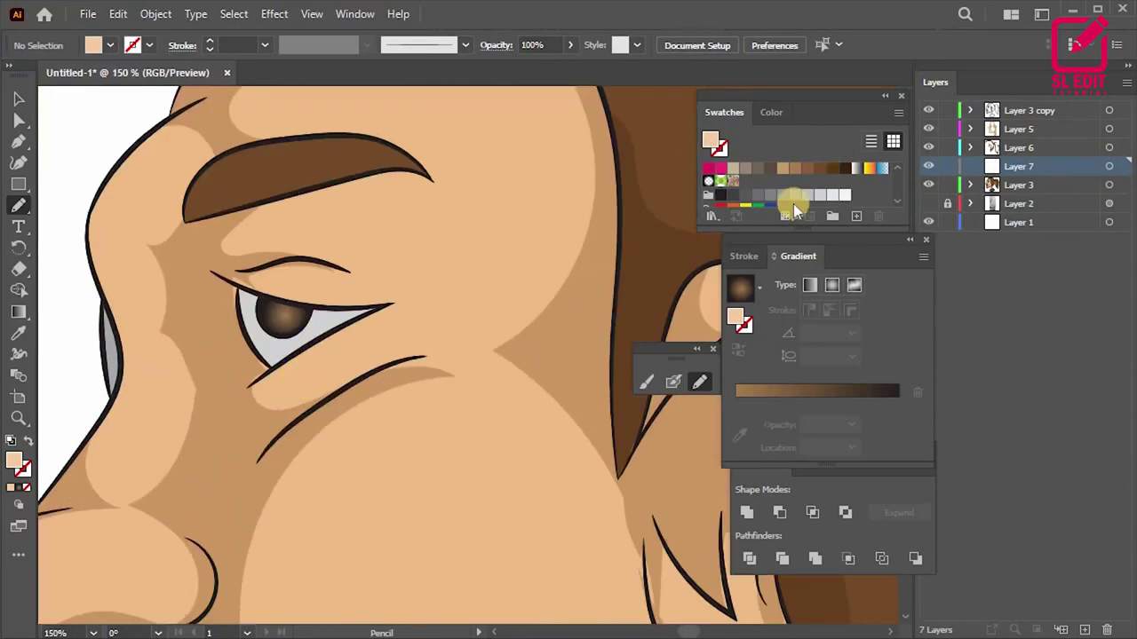
# Step: Draw a closed grey Pencil shape over the top of the eye
pyautogui.click(795, 195)
pyautogui.keyDown('alt'); pyautogui.scroll(1, 299, 382); pyautogui.keyUp('alt')
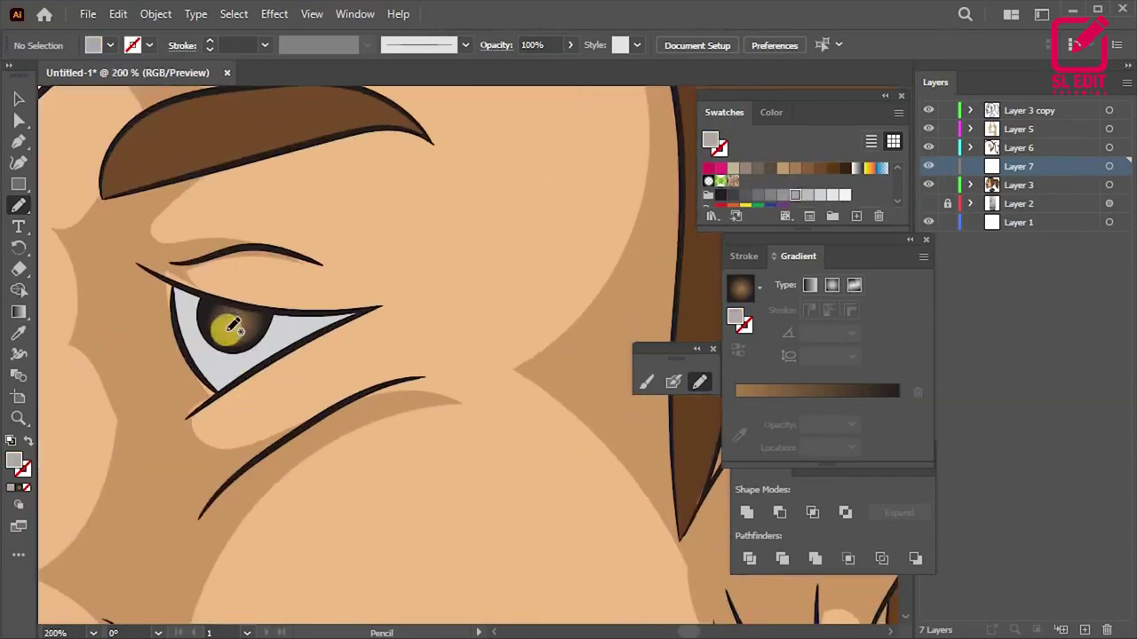
pyautogui.keyDown('alt'); pyautogui.scroll(2, 228, 329); pyautogui.keyUp('alt')
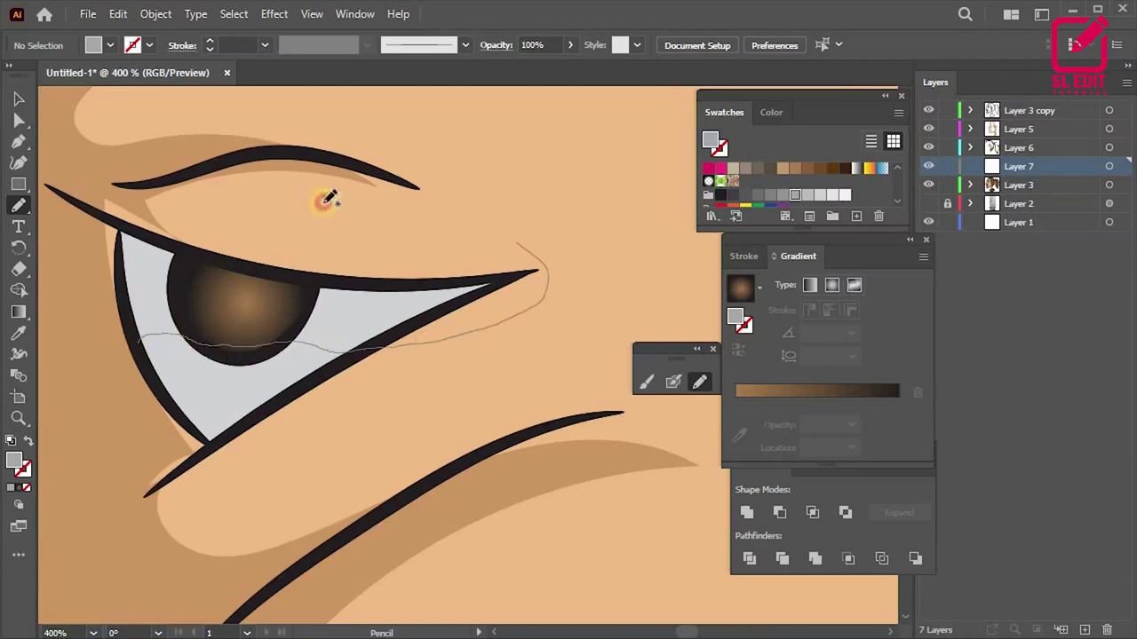
pyautogui.moveTo(327, 200); pyautogui.dragTo(138, 347)
# Step: Merge the grey shape with the eye white using Shape Builder and delete the leftover piece
pyautogui.press('v')
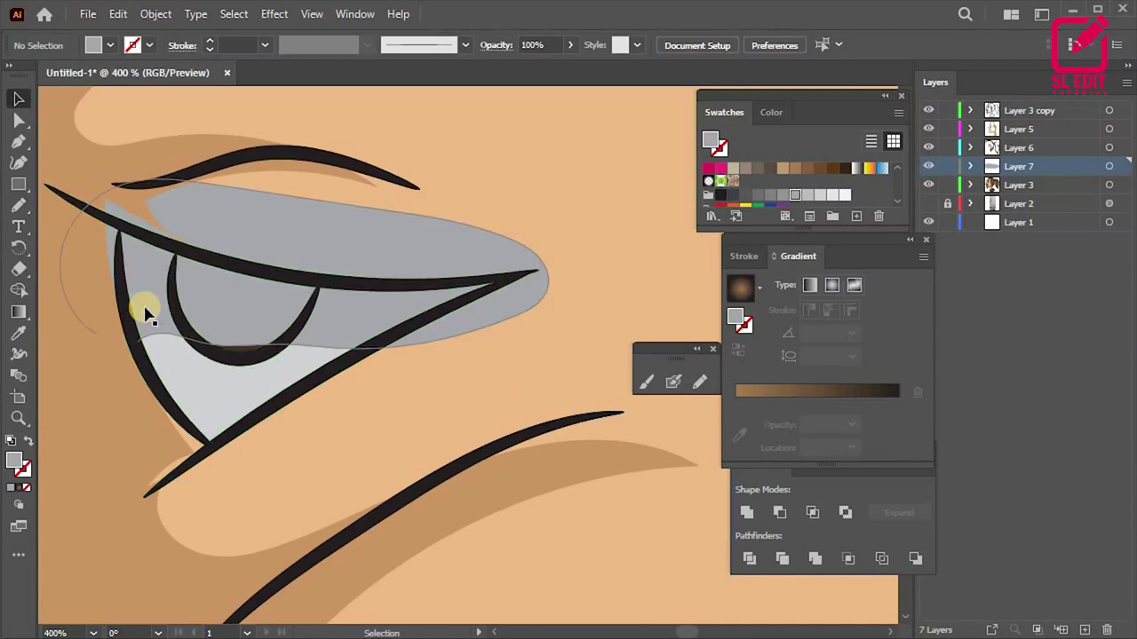
pyautogui.click(147, 310)
pyautogui.keyDown('shift'); pyautogui.click(213, 376); pyautogui.keyUp('shift')
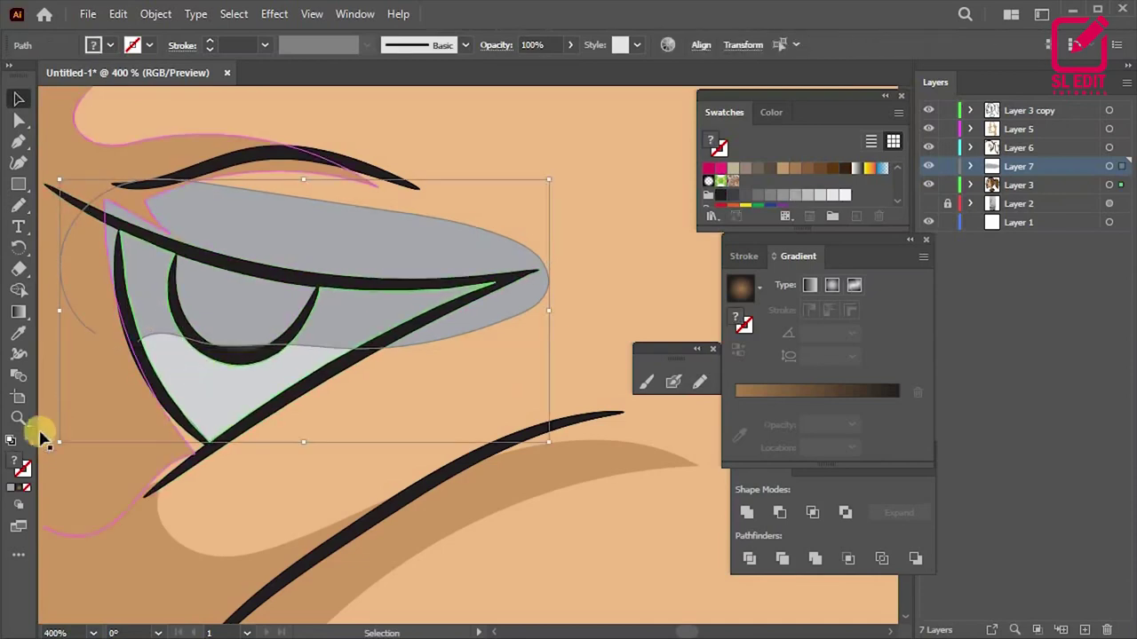
pyautogui.click(19, 290)
pyautogui.scroll(-3, 258, 297)
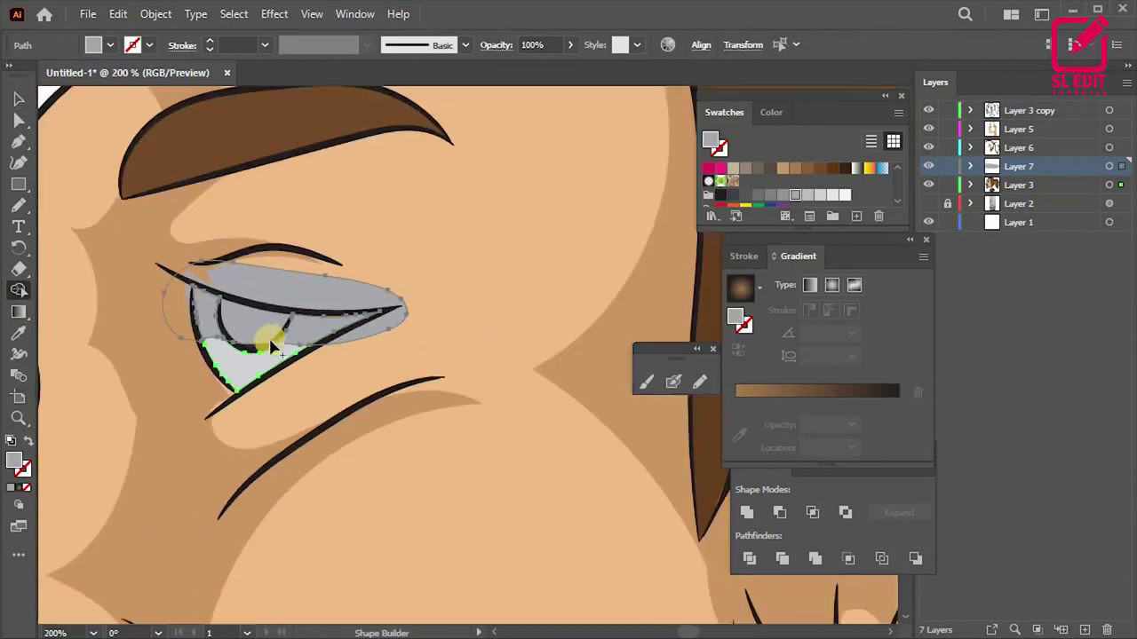
pyautogui.scroll(3, 222, 293)
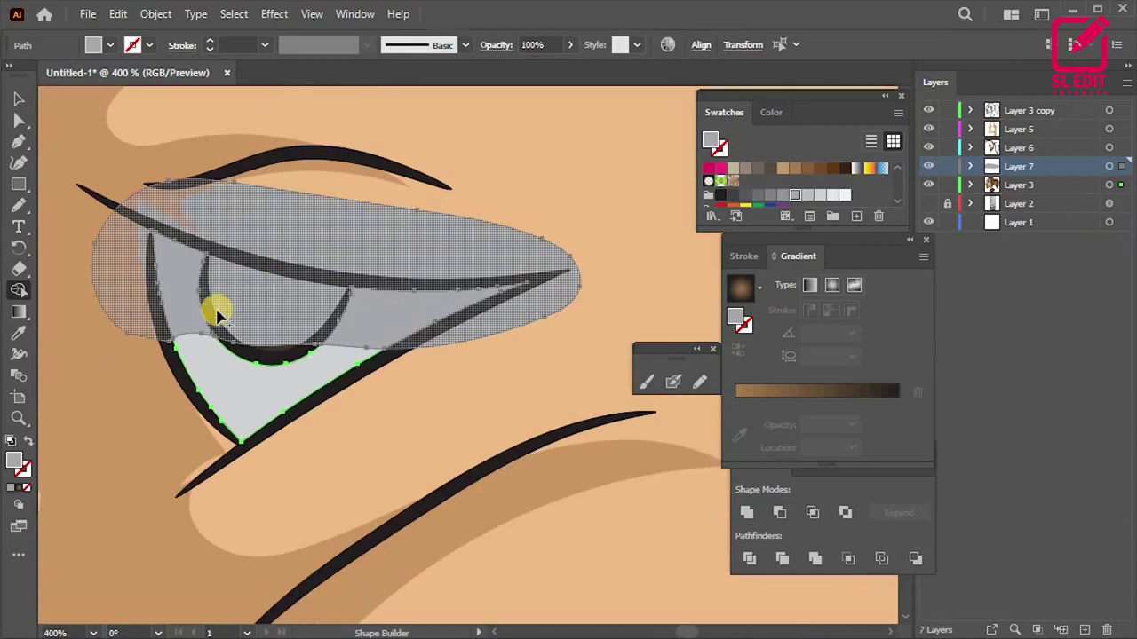
pyautogui.scroll(-3, 217, 315)
pyautogui.scroll(-3, 156, 338)
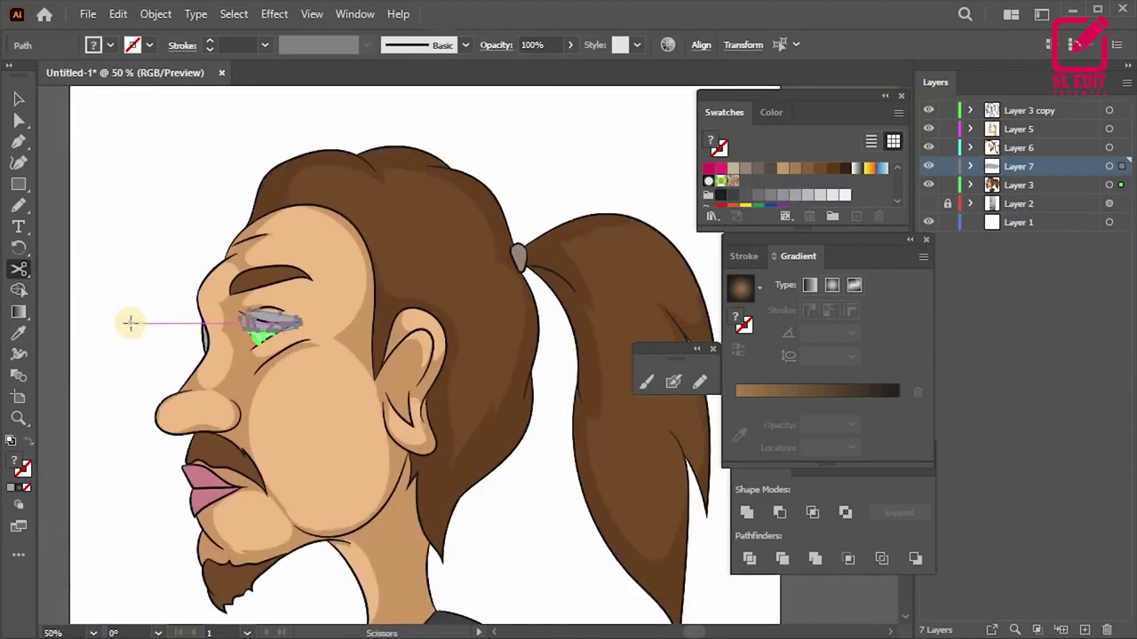
pyautogui.press('v')
pyautogui.scroll(3, 267, 320)
pyautogui.press('Delete')
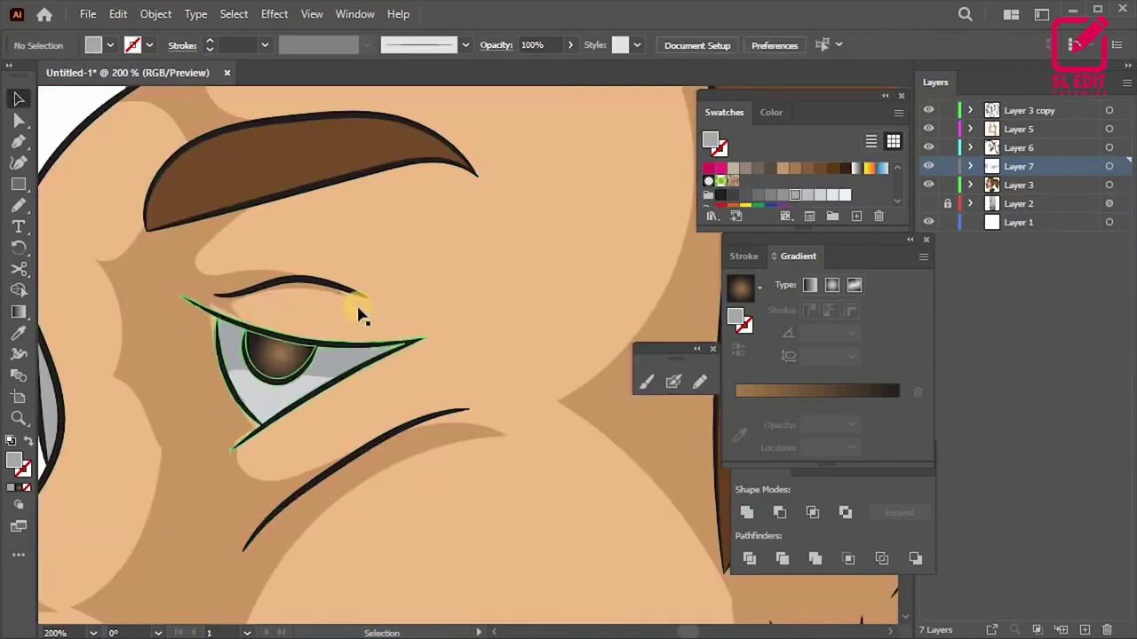
# Step: Change the iris gradient's inner stop from brown to teal at 90% opacity
pyautogui.scroll(-2, 293, 329)
pyautogui.scroll(-3, 302, 373)
pyautogui.scroll(5, 276, 336)
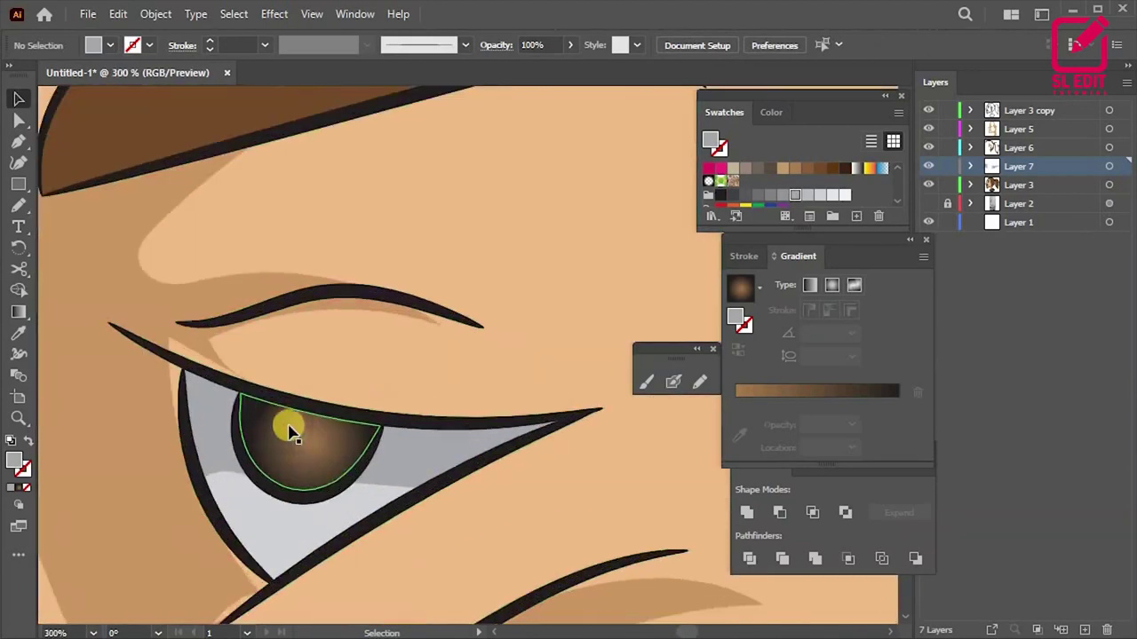
pyautogui.click(284, 427)
pyautogui.scroll(1, 343, 394)
pyautogui.scroll(-3, 490, 426)
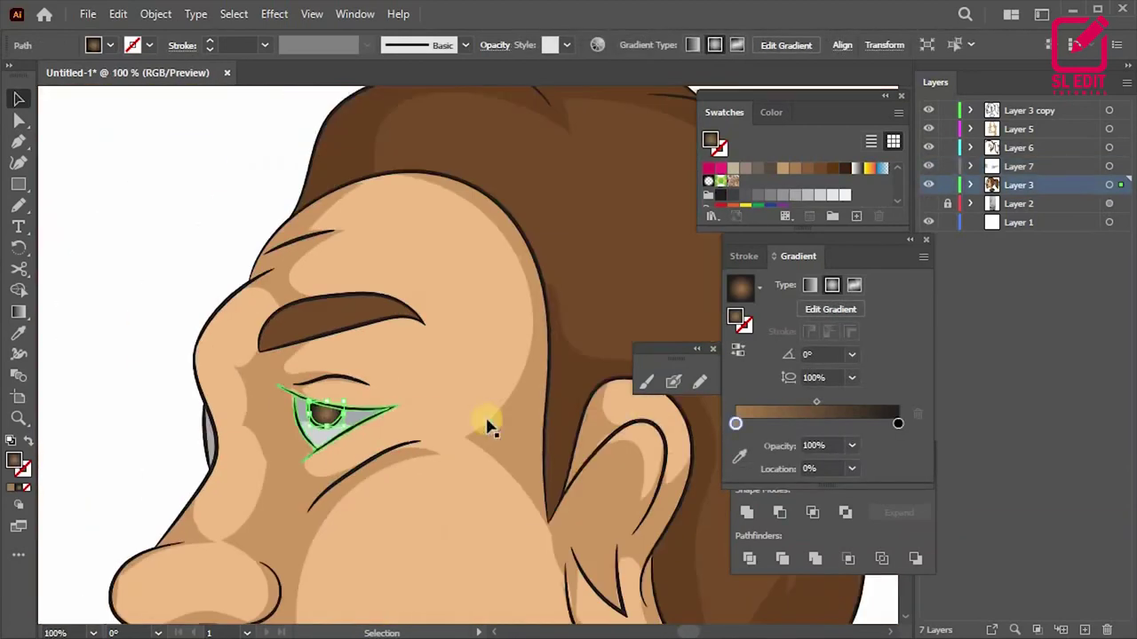
pyautogui.doubleClick(734, 424)
pyautogui.click(757, 493)
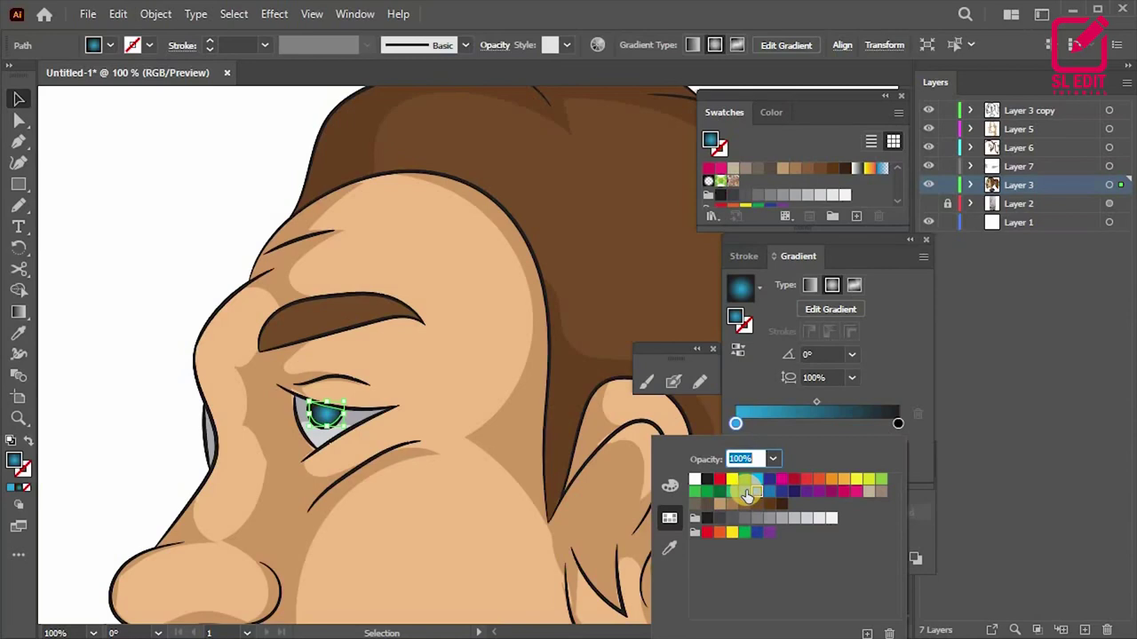
pyautogui.click(737, 462)
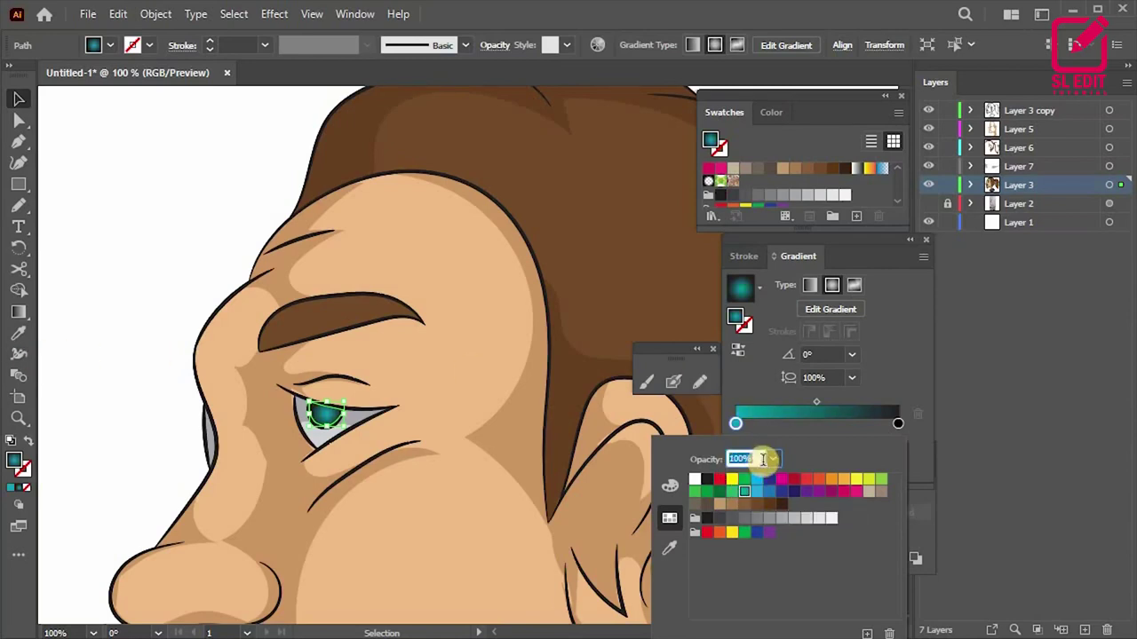
pyautogui.click(774, 463)
pyautogui.click(795, 425)
pyautogui.click(127, 393)
pyautogui.scroll(-2, 73, 393)
pyautogui.scroll(-2, 72, 394)
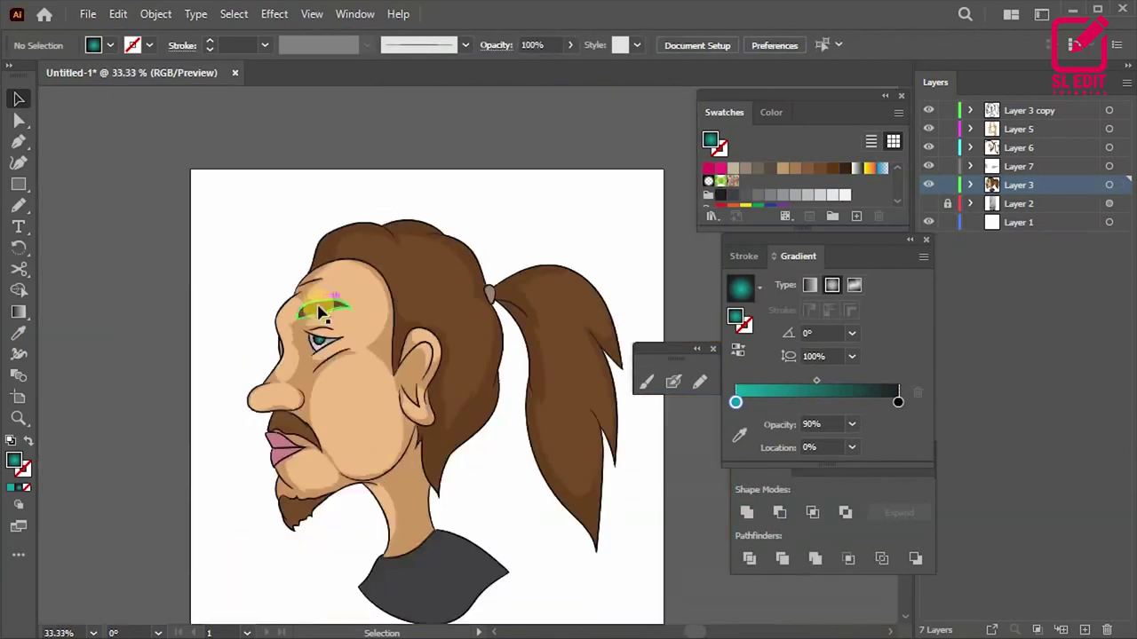
pyautogui.scroll(5, 288, 306)
pyautogui.scroll(3, 288, 306)
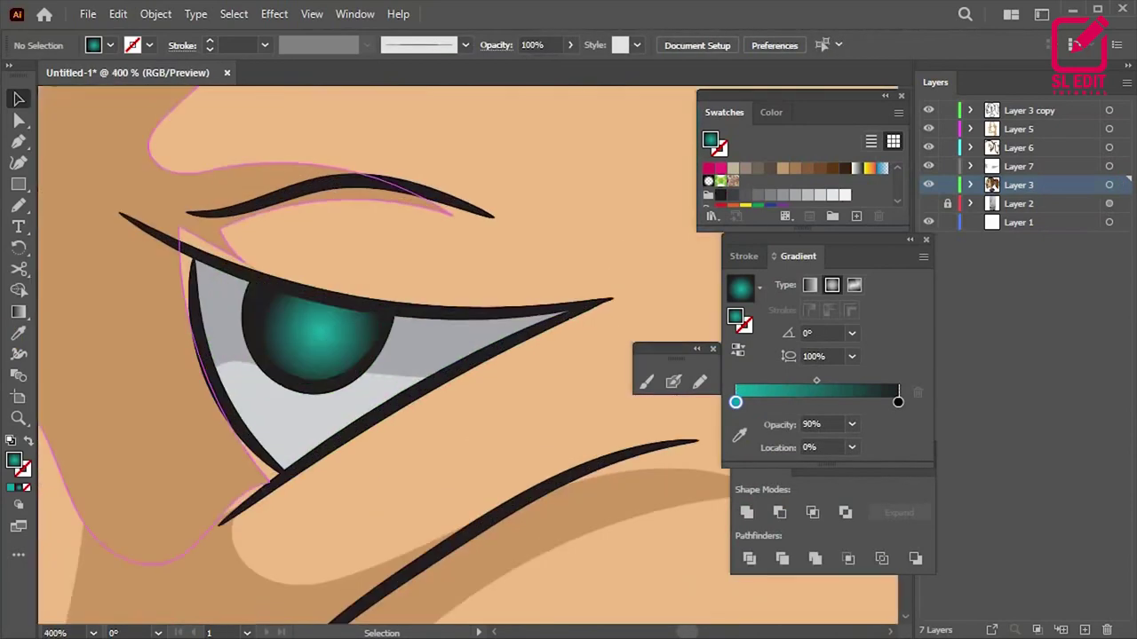
pyautogui.moveTo(20, 182); pyautogui.dragTo(66, 203)
# Step: Draw a small circle on the iris and fill it solid black
pyautogui.scroll(2, 287, 332)
pyautogui.moveTo(355, 329); pyautogui.dragTo(320, 330)
pyautogui.click(110, 45)
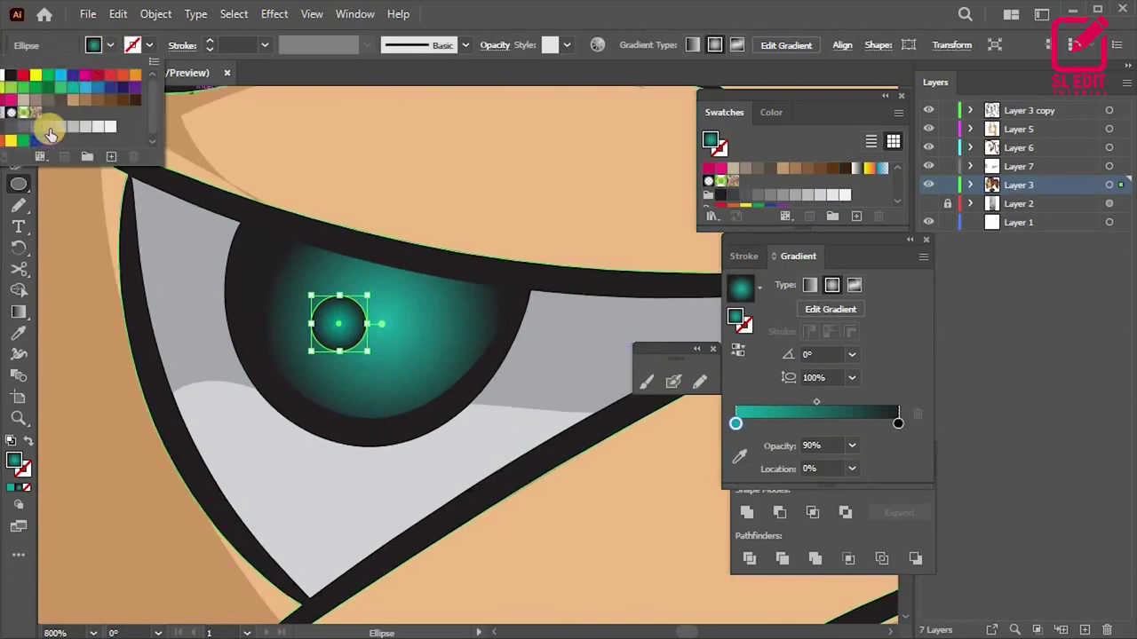
pyautogui.click(10, 74)
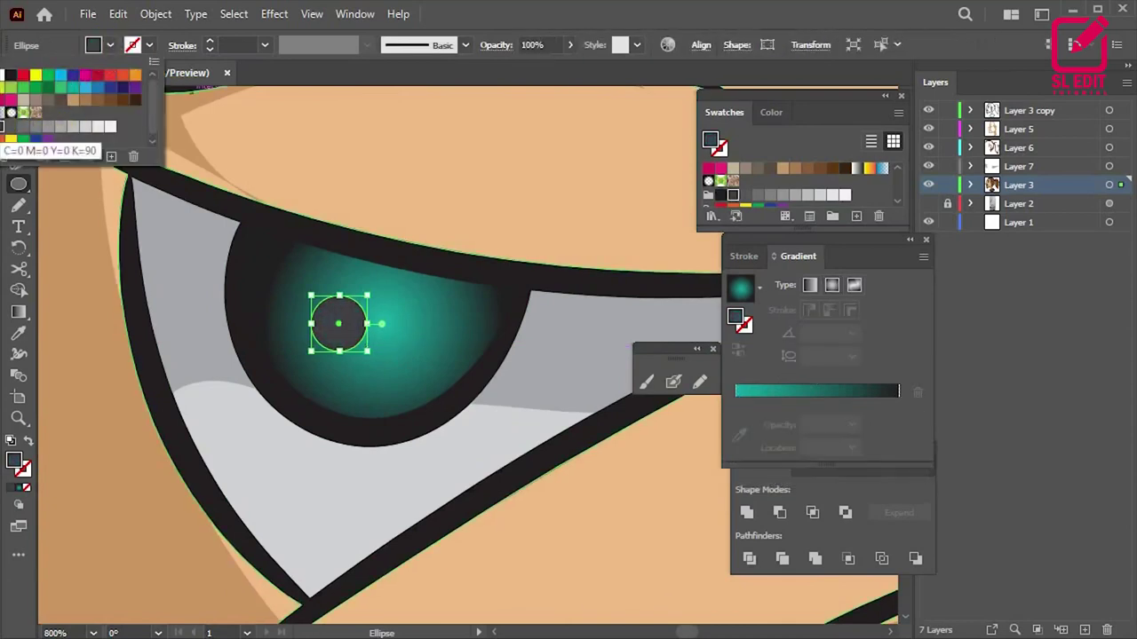
pyautogui.click(365, 352)
# Step: Enlarge the black pupil and move it up and right within the iris
pyautogui.moveTo(366, 352); pyautogui.dragTo(394, 378)
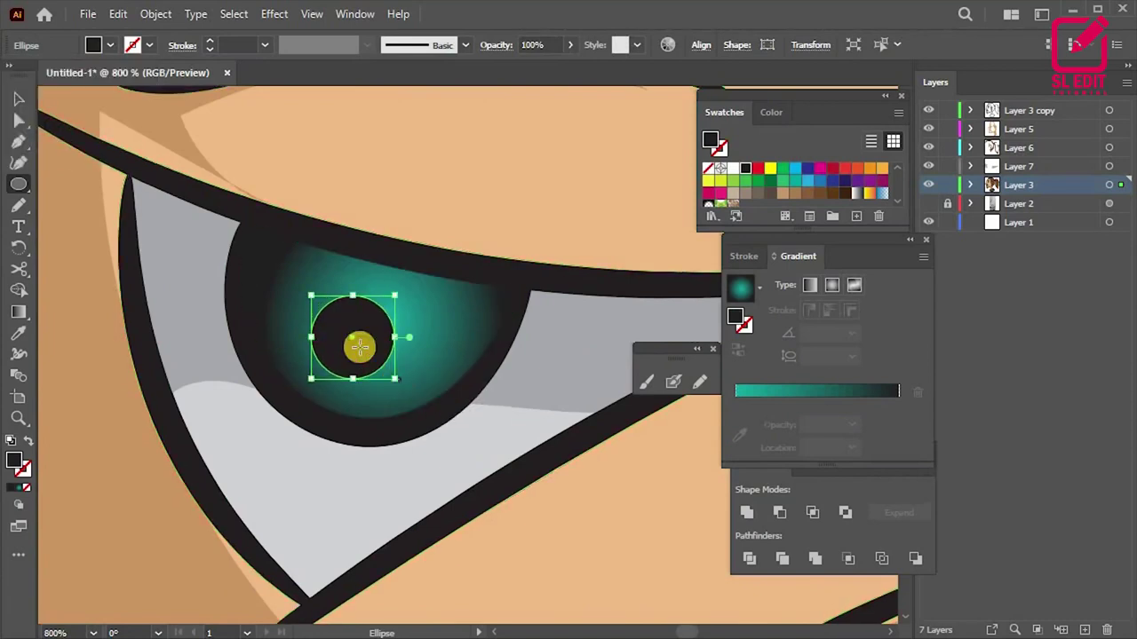
pyautogui.press('v')
pyautogui.moveTo(376, 356)
pyautogui.mouseDown()
pyautogui.moveTo(400, 347)
pyautogui.moveTo(394, 322)
pyautogui.moveTo(341, 384)
pyautogui.moveTo(388, 376)
pyautogui.mouseUp()
pyautogui.scroll(-8, 393, 322)
pyautogui.click(238, 357)
pyautogui.scroll(6, 388, 325)
pyautogui.scroll(-6, 198, 386)
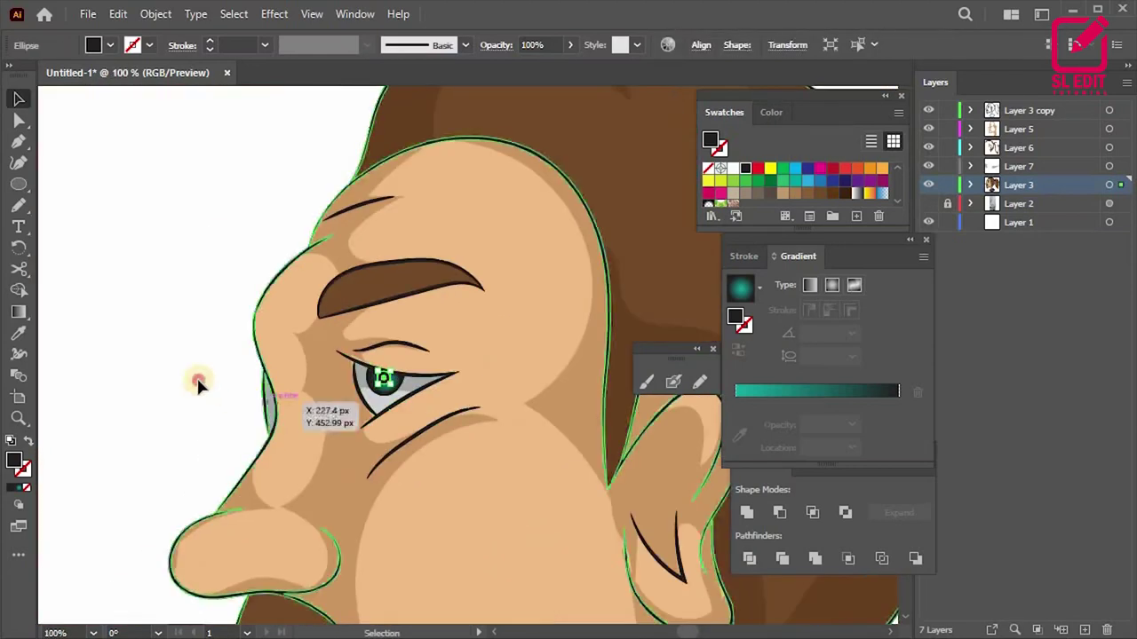
pyautogui.scroll(-1, 193, 378)
pyautogui.scroll(6, 240, 355)
pyautogui.scroll(1, 420, 472)
pyautogui.scroll(1, 420, 471)
# Step: Enlarge the pupil circle slightly more
pyautogui.click(444, 480)
pyautogui.moveTo(488, 516); pyautogui.dragTo(490, 525)
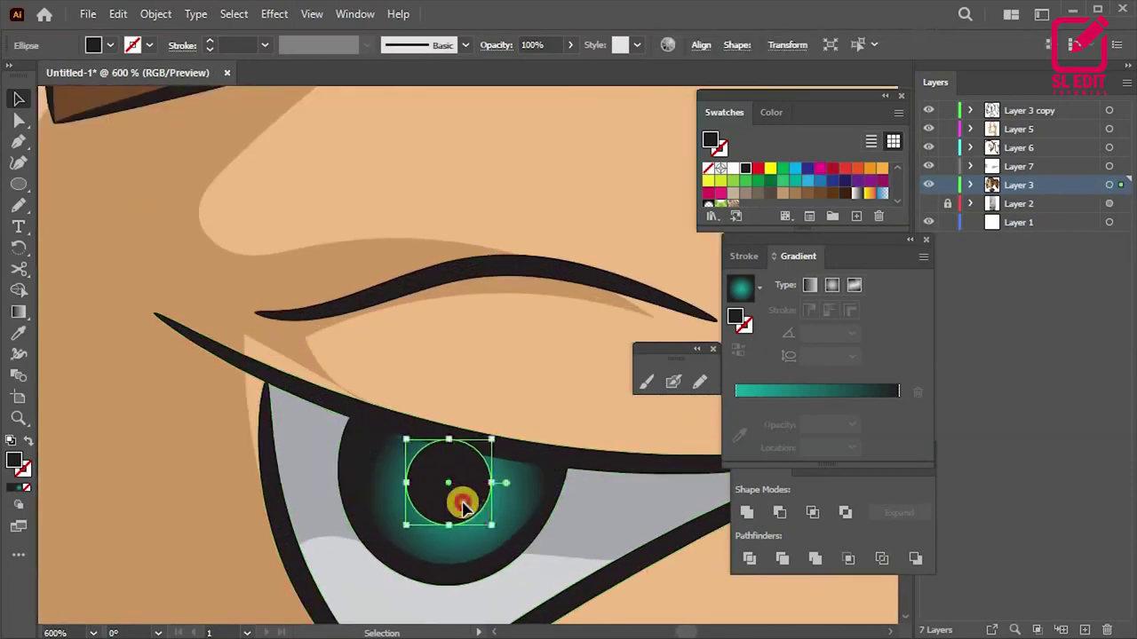
pyautogui.scroll(-2, 420, 433)
pyautogui.click(127, 469)
pyautogui.scroll(2, 507, 477)
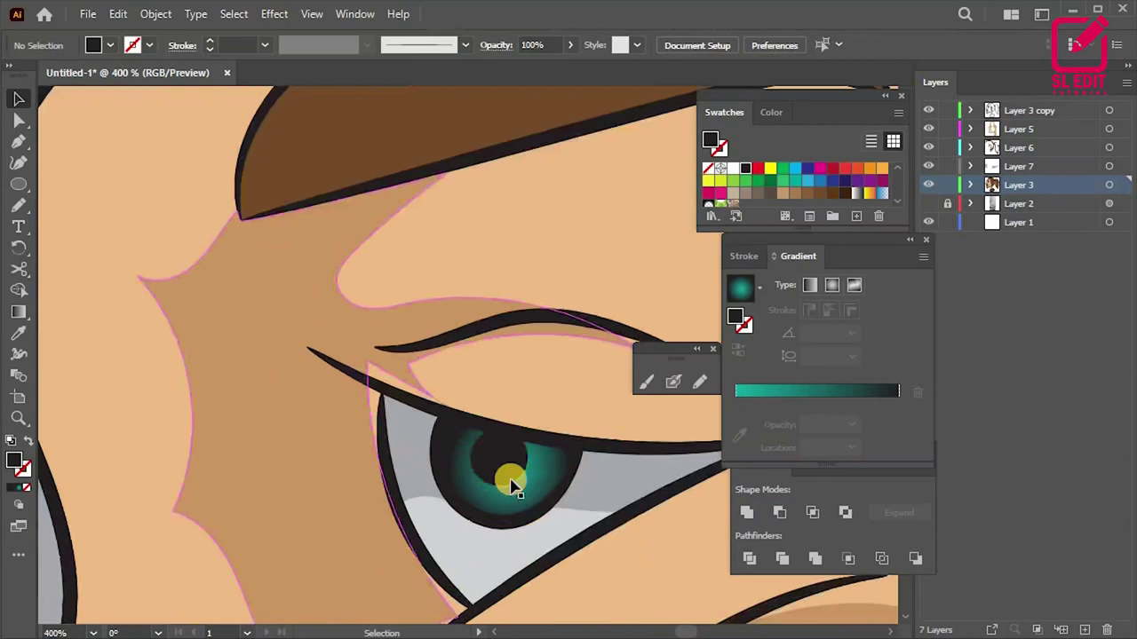
# Step: Turn a smaller copy of the pupil into a white highlight of about 6 px
pyautogui.scroll(1, 507, 476)
pyautogui.click(511, 474)
pyautogui.moveTo(510, 473)
pyautogui.mouseDown()
pyautogui.moveTo(451, 471)
pyautogui.moveTo(475, 488)
pyautogui.mouseUp()
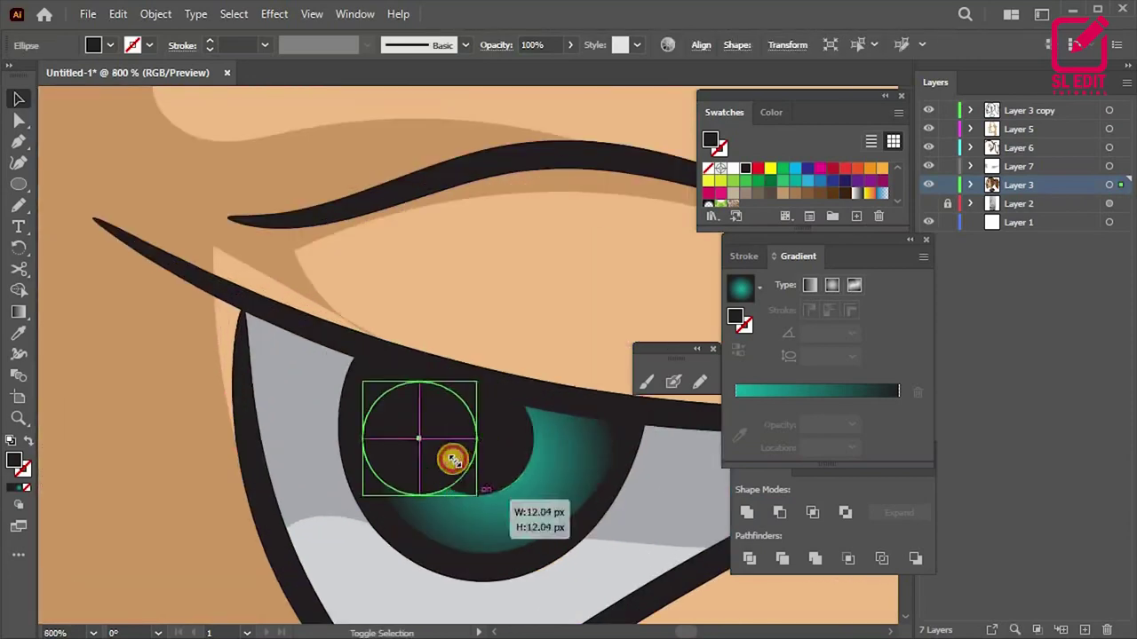
pyautogui.scroll(-2, 776, 176)
pyautogui.click(819, 182)
pyautogui.click(834, 183)
pyautogui.moveTo(390, 429)
pyautogui.mouseDown()
pyautogui.moveTo(423, 417)
pyautogui.moveTo(468, 444)
pyautogui.mouseUp()
pyautogui.hotkey('ctrl', '+')
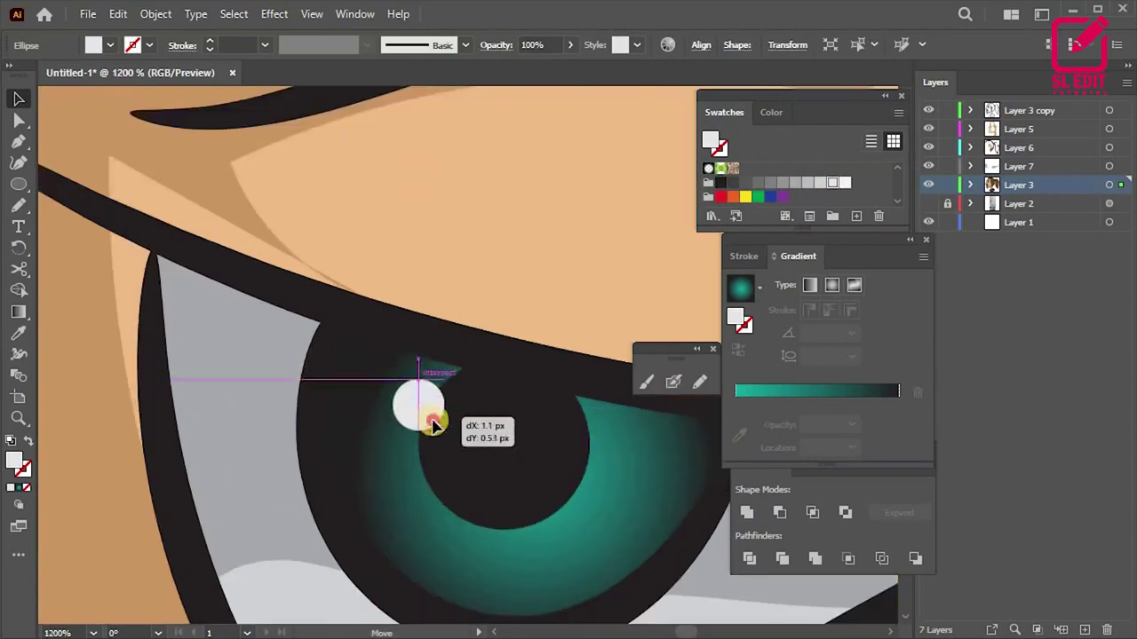
# Step: Duplicate the white highlight lower in the pupil and nudge it right
pyautogui.moveTo(454, 434)
pyautogui.mouseDown()
pyautogui.moveTo(593, 495)
pyautogui.moveTo(485, 520)
pyautogui.mouseUp()
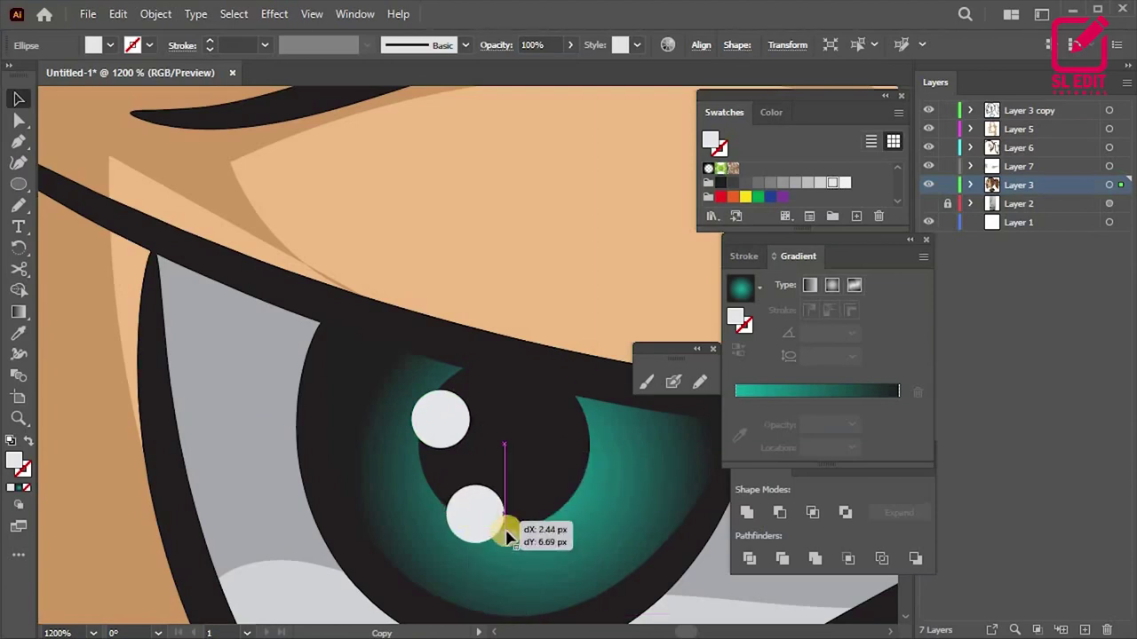
pyautogui.scroll(-6, 436, 418)
pyautogui.click(169, 433)
pyautogui.scroll(-3, 368, 431)
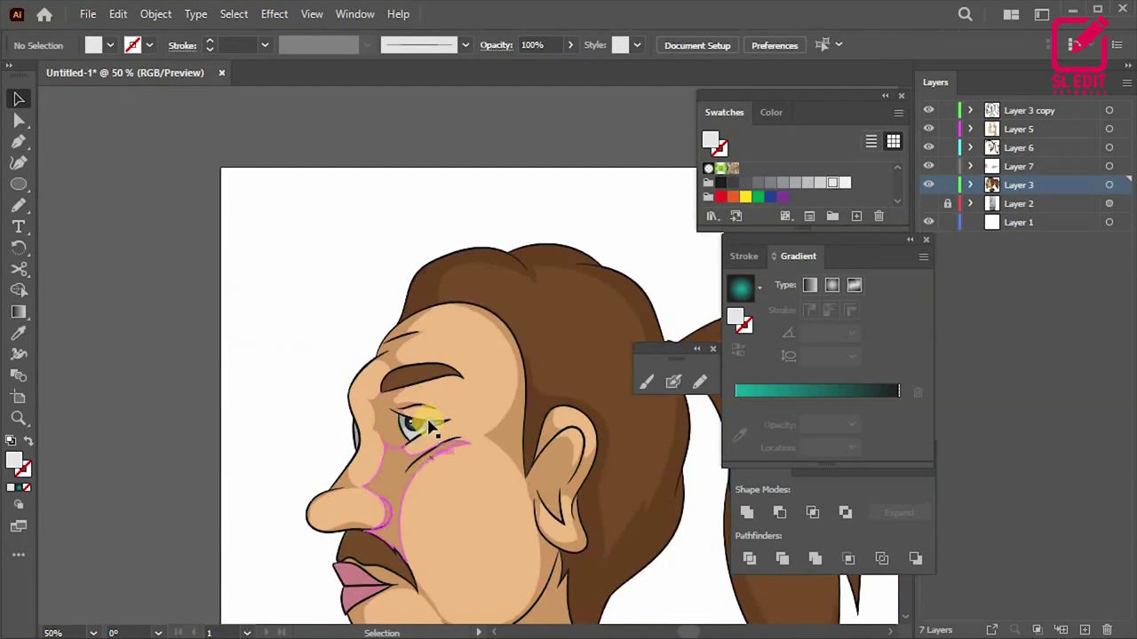
pyautogui.scroll(8, 330, 436)
pyautogui.scroll(2, 371, 474)
pyautogui.moveTo(371, 475); pyautogui.dragTo(383, 477)
# Step: Lower the opacity of the larger eye highlight so it is partly transparent
pyautogui.click(313, 415)
pyautogui.click(573, 47)
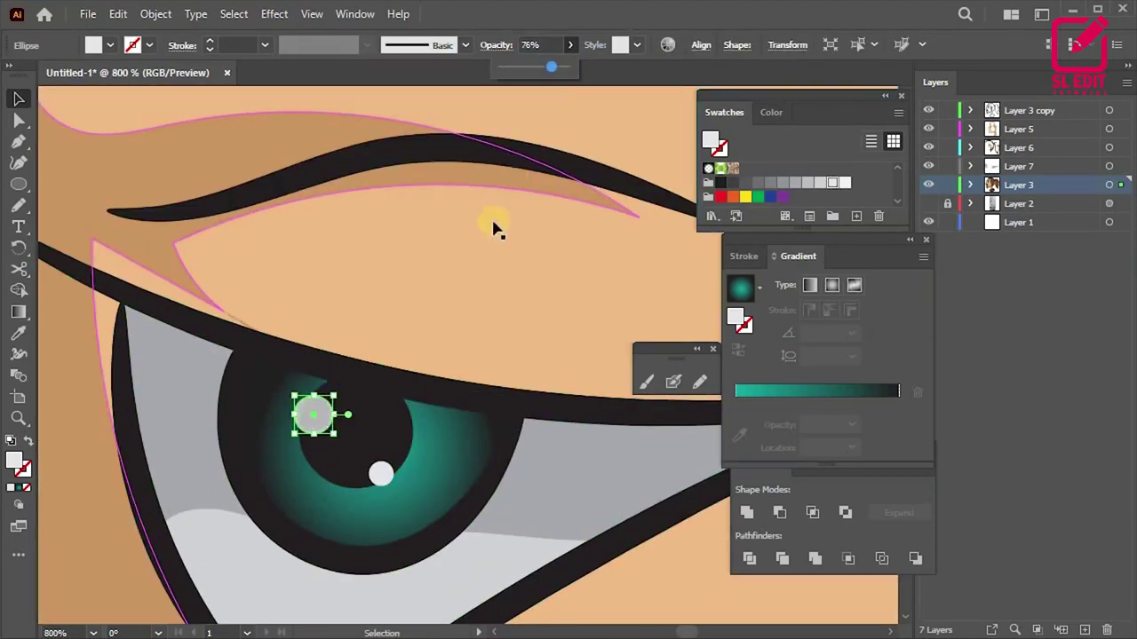
pyautogui.scroll(-2, 406, 332)
pyautogui.scroll(4, 452, 325)
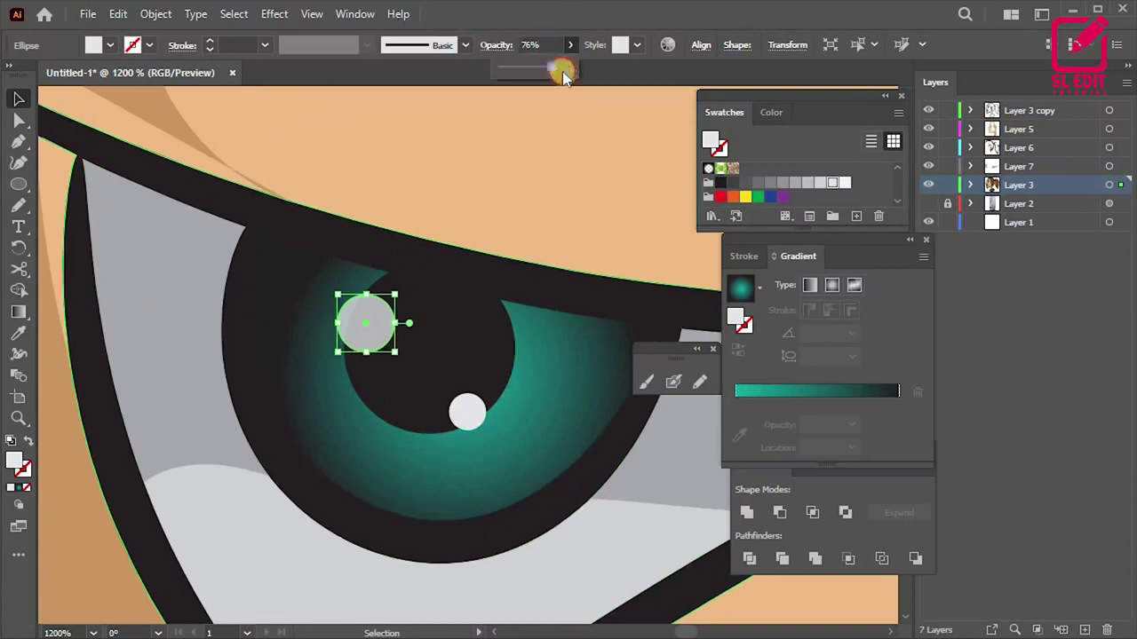
pyautogui.moveTo(561, 70); pyautogui.dragTo(572, 69)
pyautogui.click(463, 409)
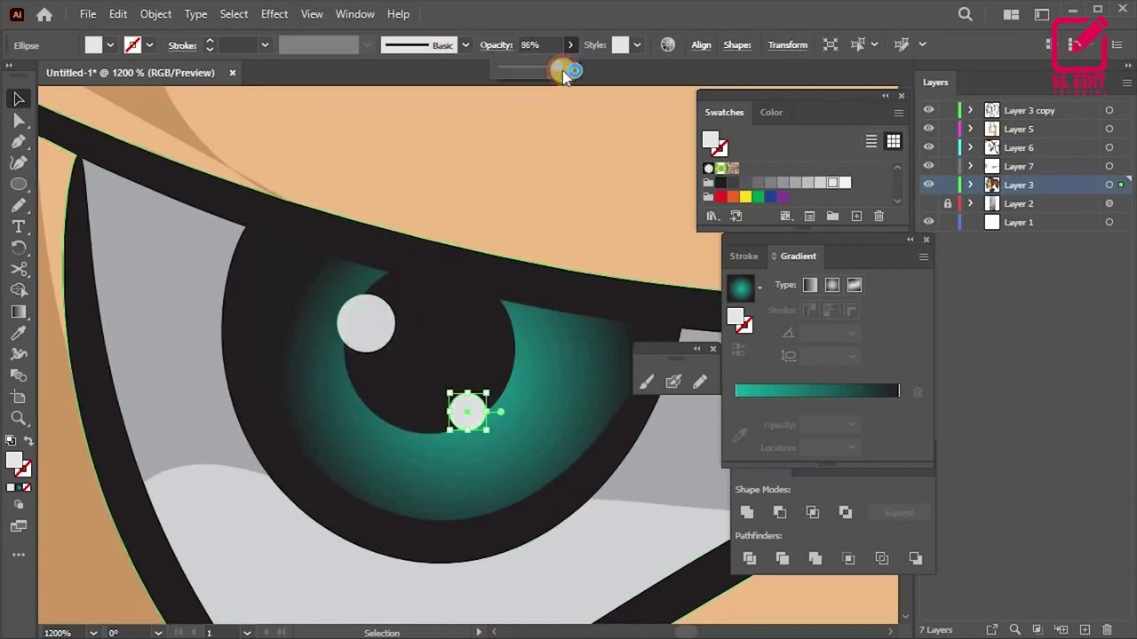
pyautogui.scroll(-5, 436, 325)
pyautogui.scroll(-3, 226, 370)
pyautogui.click(225, 361)
pyautogui.scroll(-2, 222, 515)
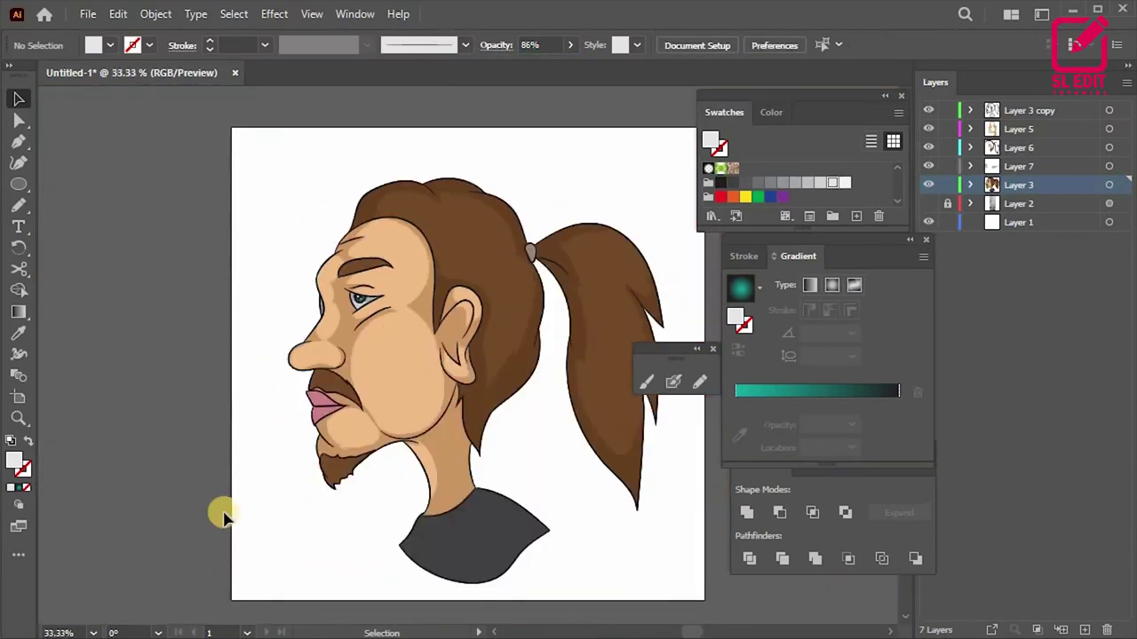
pyautogui.scroll(5, 305, 406)
# Step: Set the fill to a darker shade of the lips' pink
pyautogui.scroll(-3, 343, 398)
pyautogui.click(355, 380)
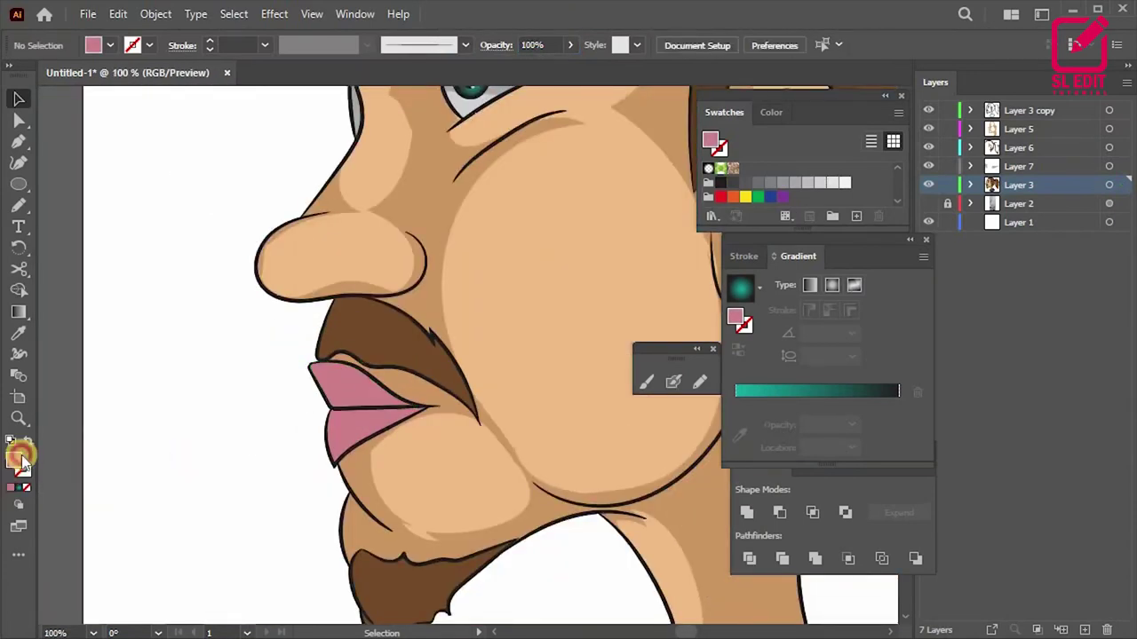
pyautogui.doubleClick(14, 460)
pyautogui.moveTo(787, 355); pyautogui.dragTo(782, 351)
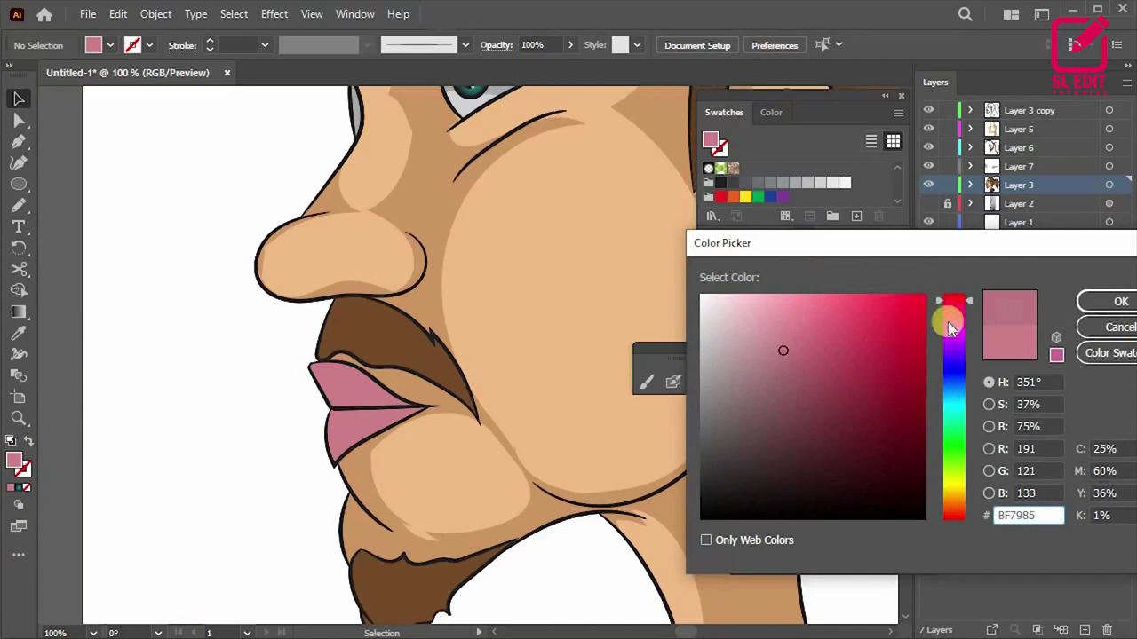
pyautogui.click(801, 344)
pyautogui.click(1091, 302)
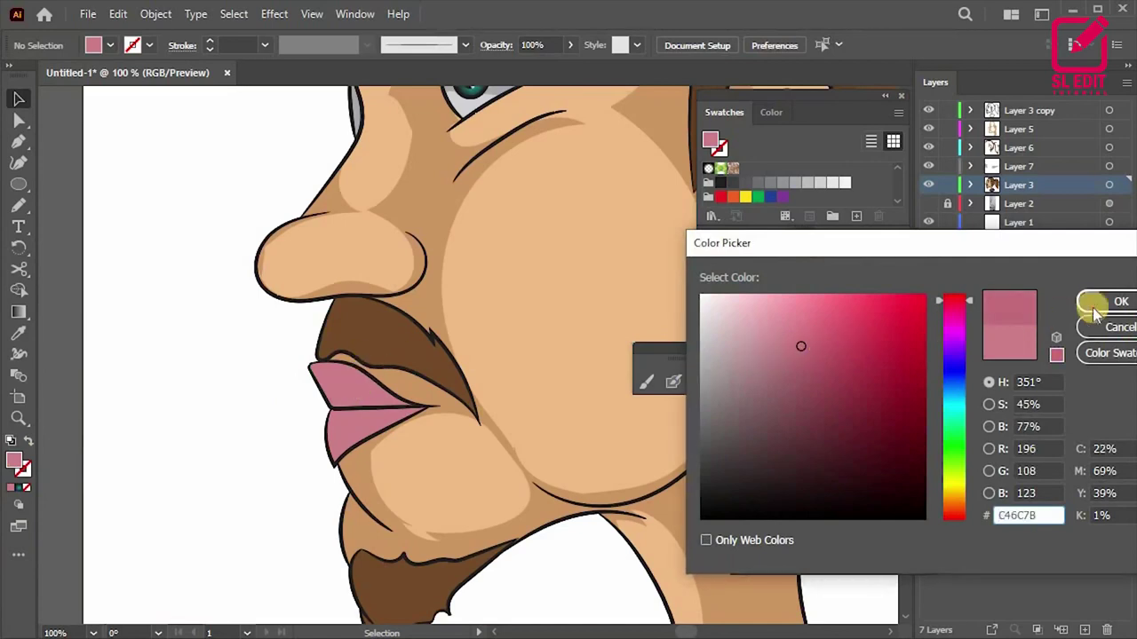
# Step: Draw Pencil shading shapes over the upper and lower lips
pyautogui.hotkey('ctrl', '+')
pyautogui.press('n')
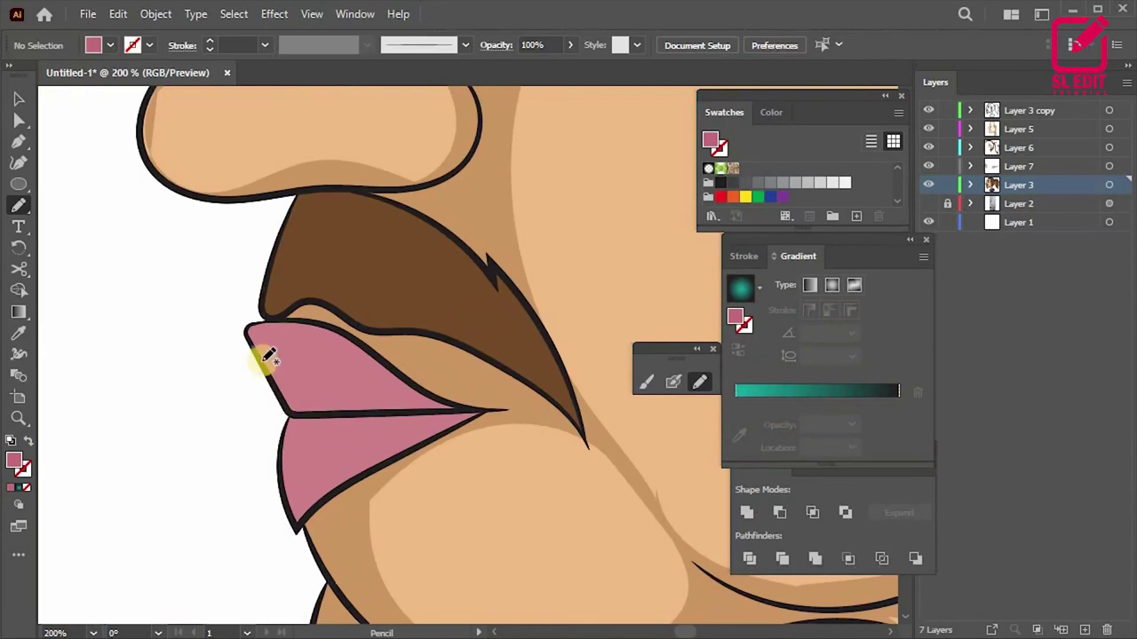
pyautogui.moveTo(357, 350); pyautogui.dragTo(421, 385)
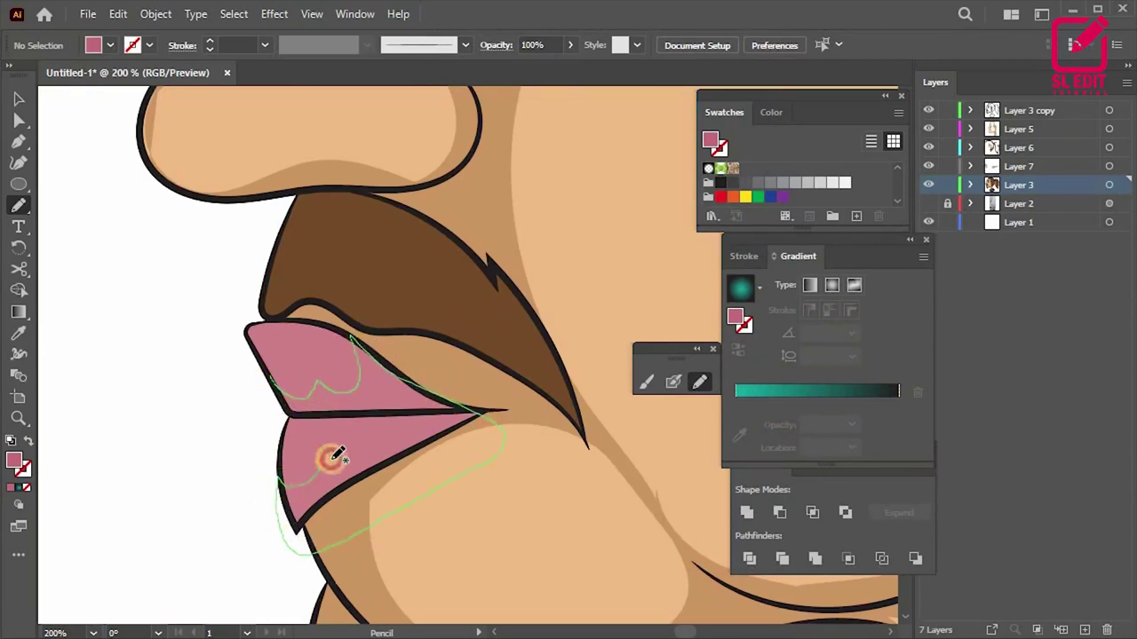
pyautogui.moveTo(280, 405); pyautogui.dragTo(278, 377)
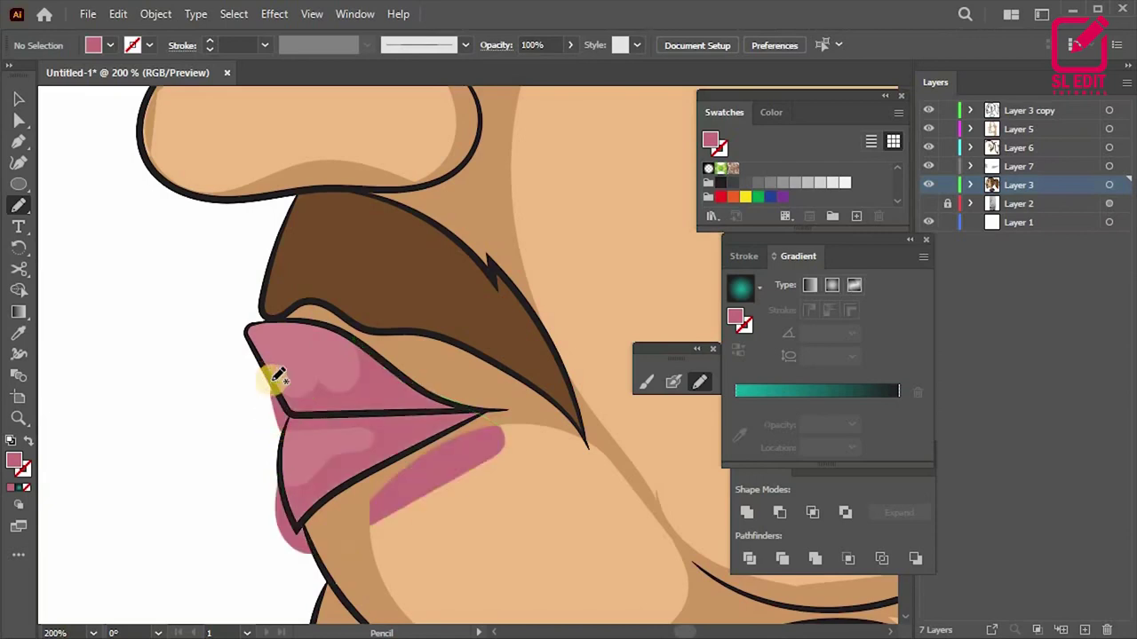
pyautogui.scroll(-5, 400, 328)
pyautogui.scroll(5, 292, 368)
# Step: Trim the shading that spills outside the lip outlines using Shape Builder
pyautogui.press('v')
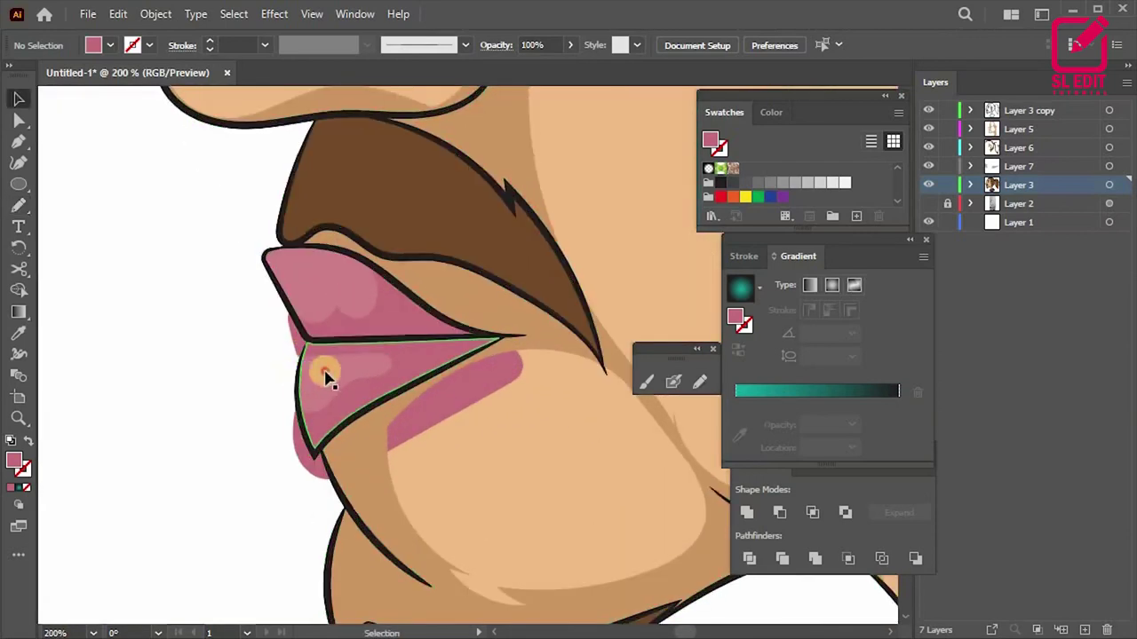
pyautogui.click(325, 375)
pyautogui.keyDown('shift'); pyautogui.click(324, 311); pyautogui.keyUp('shift')
pyautogui.keyDown('shift'); pyautogui.click(401, 325); pyautogui.keyUp('shift')
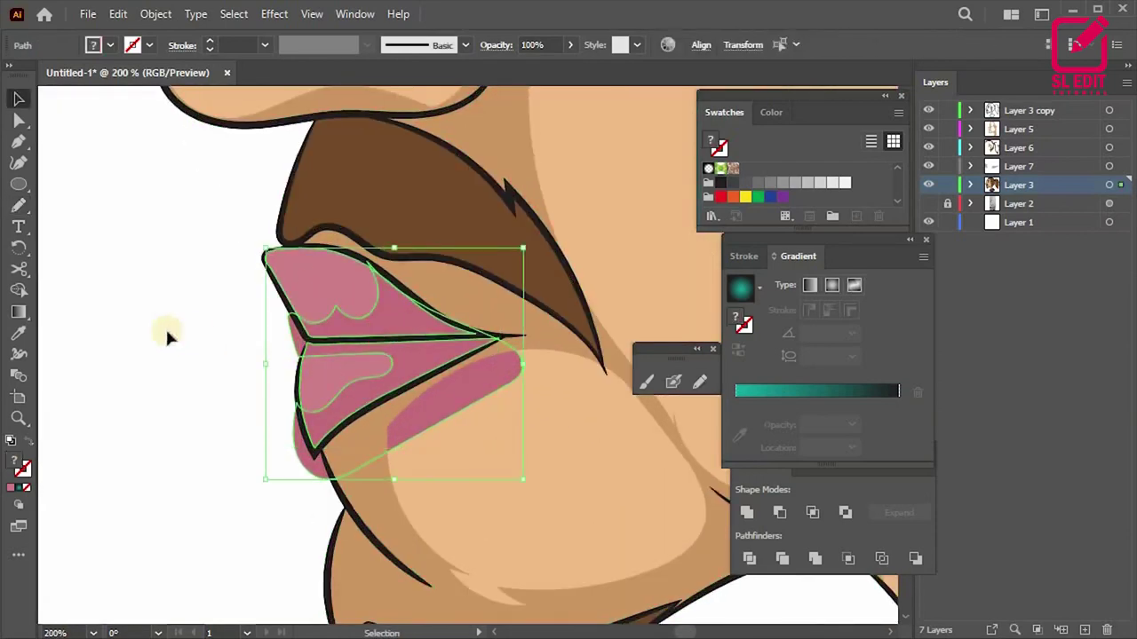
pyautogui.click(19, 290)
pyautogui.scroll(3, 306, 346)
pyautogui.click(292, 338)
pyautogui.press('v')
pyautogui.click(284, 350)
pyautogui.hotkey('ctrl', 'shift', 'a')
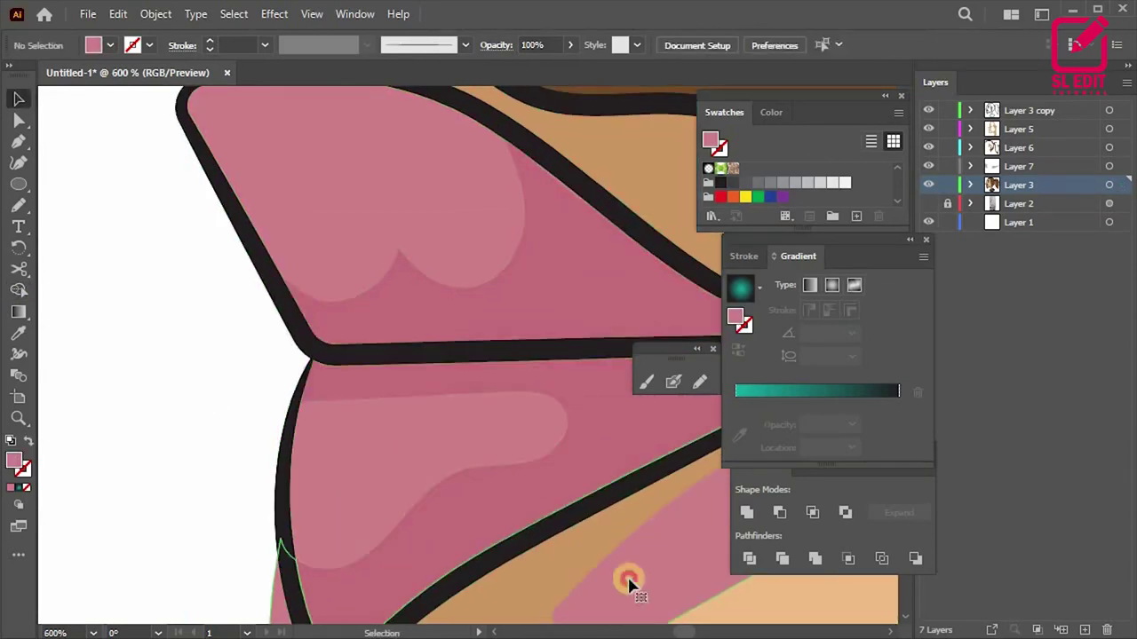
pyautogui.scroll(-3, 322, 432)
pyautogui.scroll(-3, 297, 483)
pyautogui.scroll(-3, 291, 514)
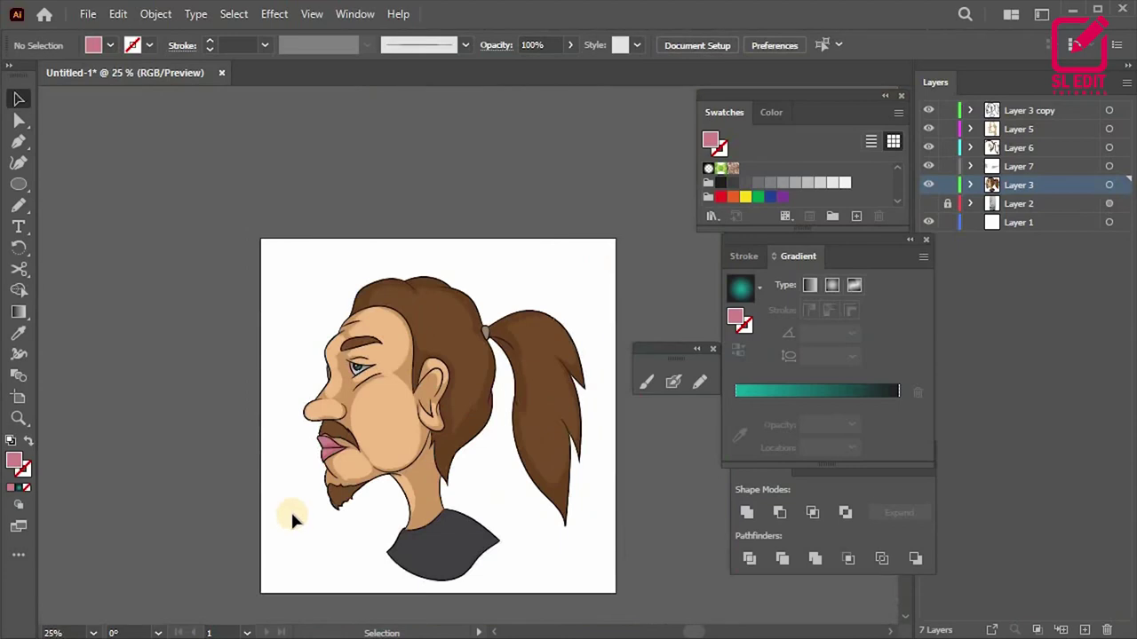
pyautogui.scroll(-1, 440, 404)
pyautogui.scroll(2, 444, 502)
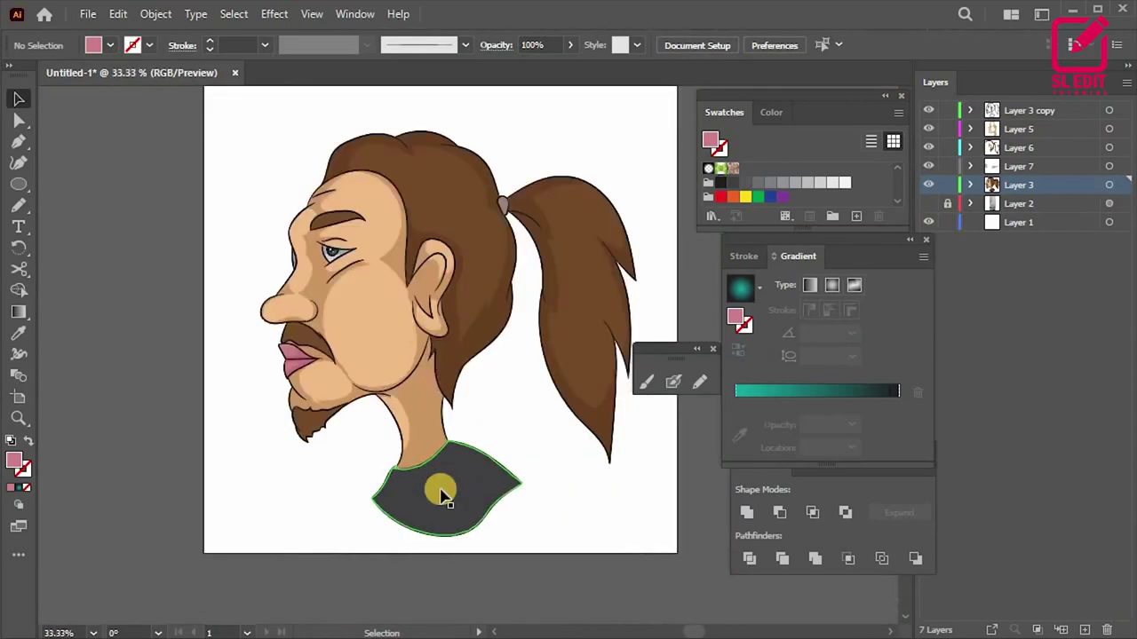
# Step: Select the dark shirt and set the fill to a lighter grey
pyautogui.scroll(-2, 441, 493)
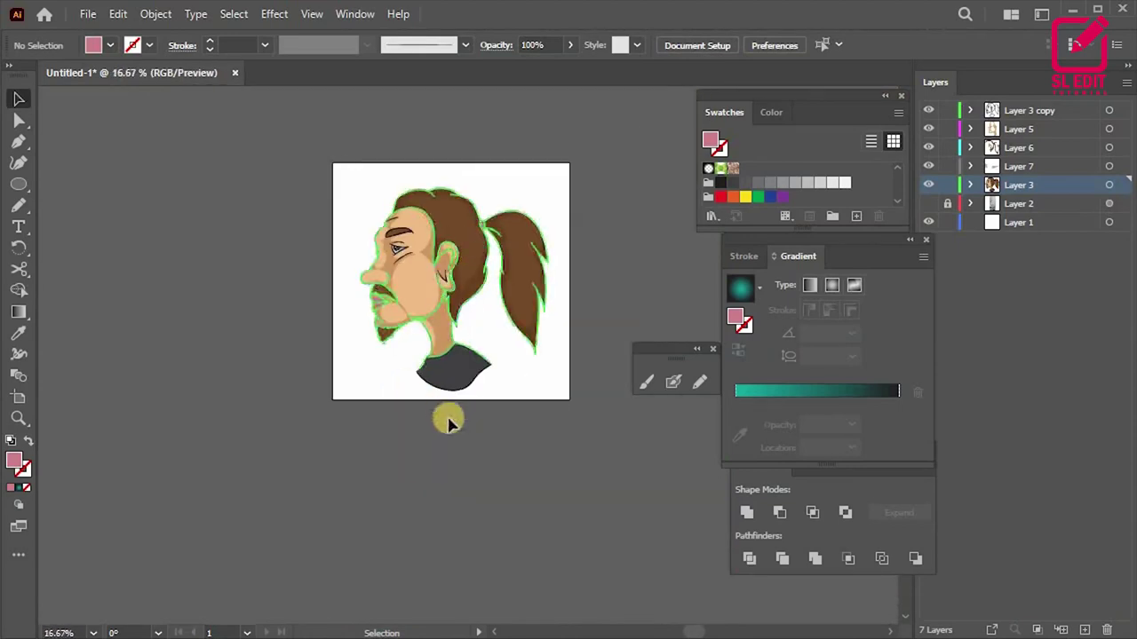
pyautogui.scroll(3, 444, 411)
pyautogui.click(447, 393)
pyautogui.click(163, 423)
pyautogui.doubleClick(14, 461)
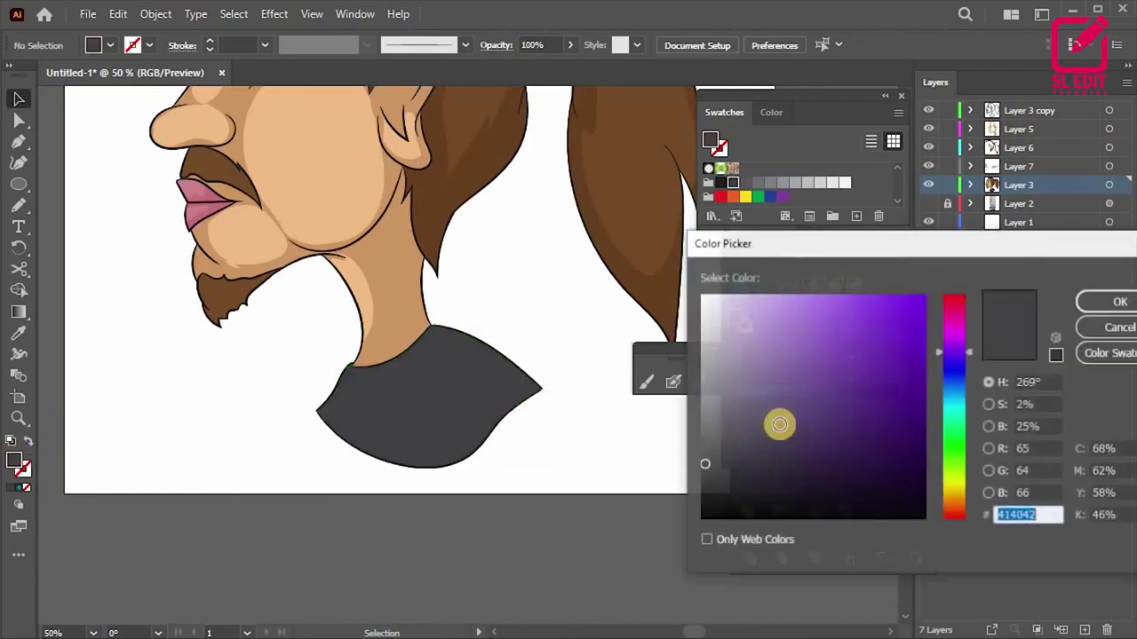
pyautogui.press('Escape')
# Step: Draw a closed Pencil loop across the shirt's lower front
pyautogui.scroll(2, 449, 432)
pyautogui.press('n')
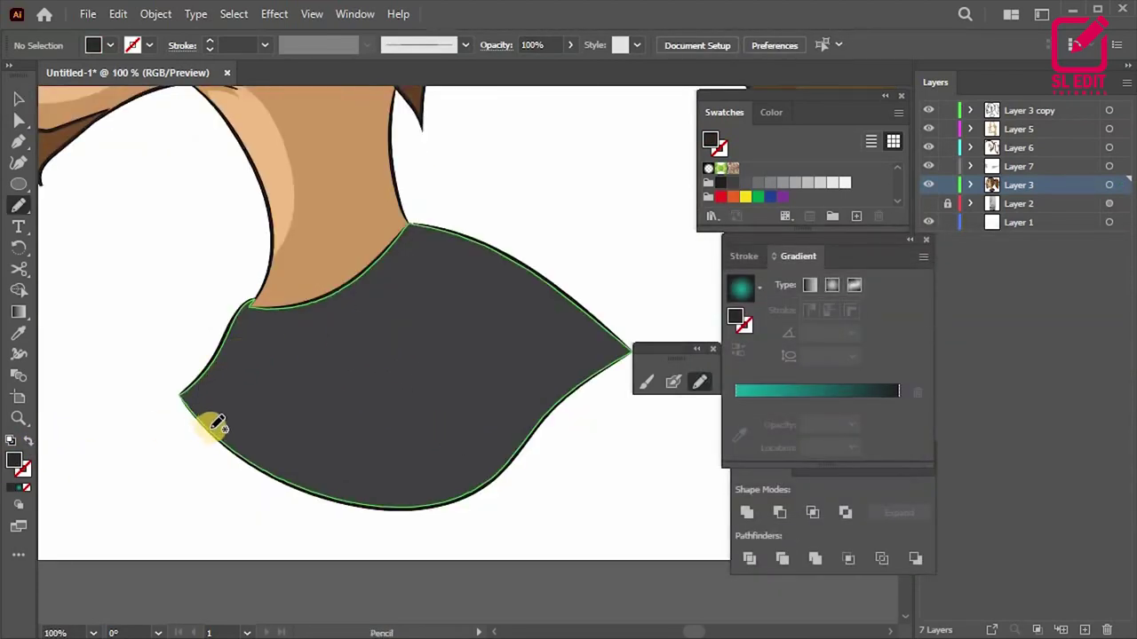
pyautogui.moveTo(265, 411); pyautogui.dragTo(293, 217)
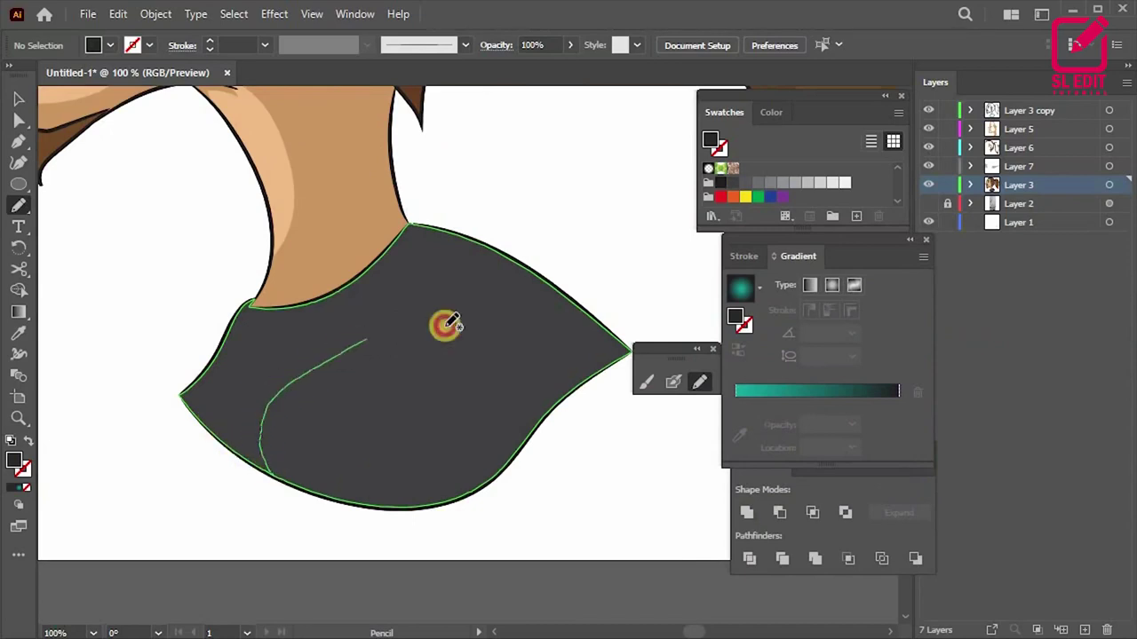
pyautogui.moveTo(133, 293); pyautogui.dragTo(265, 486)
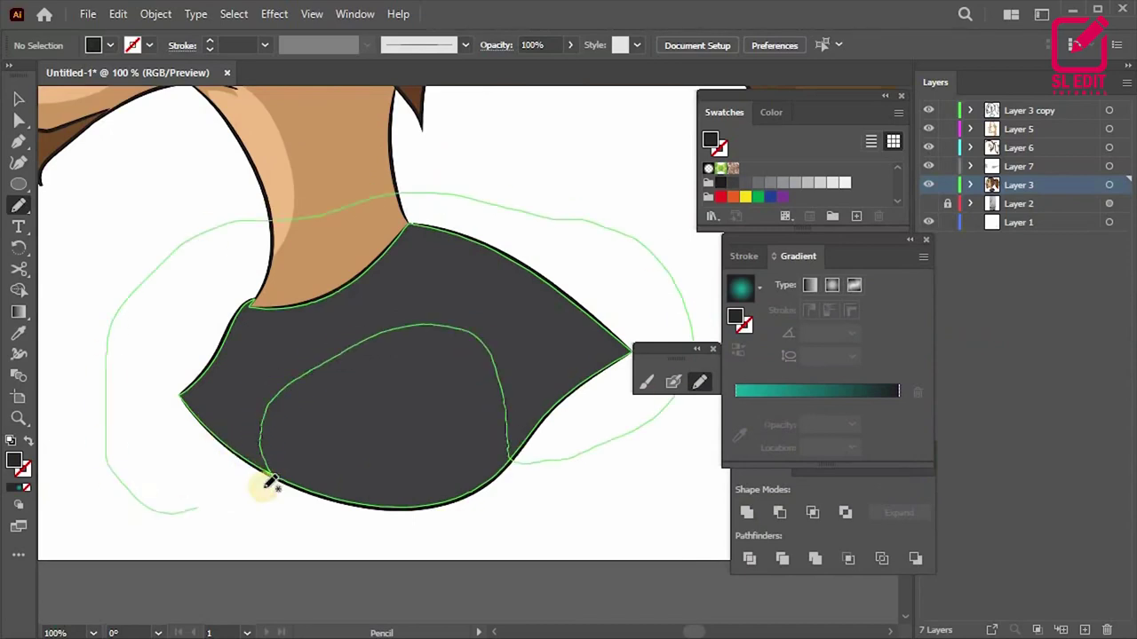
# Step: Shape Builder-split the grey loop with the shirt and delete the part outside the shirt
pyautogui.press('v')
pyautogui.keyDown('shift'); pyautogui.click(284, 375); pyautogui.keyUp('shift')
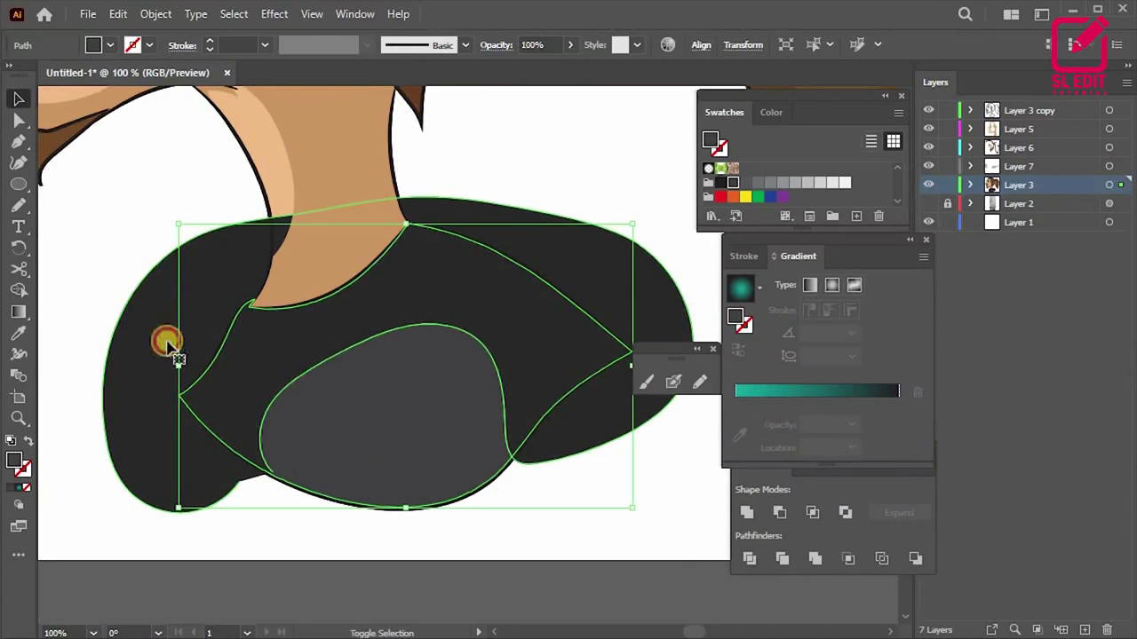
pyautogui.keyDown('shift'); pyautogui.click(165, 343); pyautogui.keyUp('shift')
pyautogui.click(17, 290)
pyautogui.moveTo(124, 344); pyautogui.dragTo(284, 553)
pyautogui.press('v')
pyautogui.click(203, 497)
pyautogui.press('Delete')
pyautogui.keyDown('alt'); pyautogui.scroll(-4, 478, 373); pyautogui.keyUp('alt')
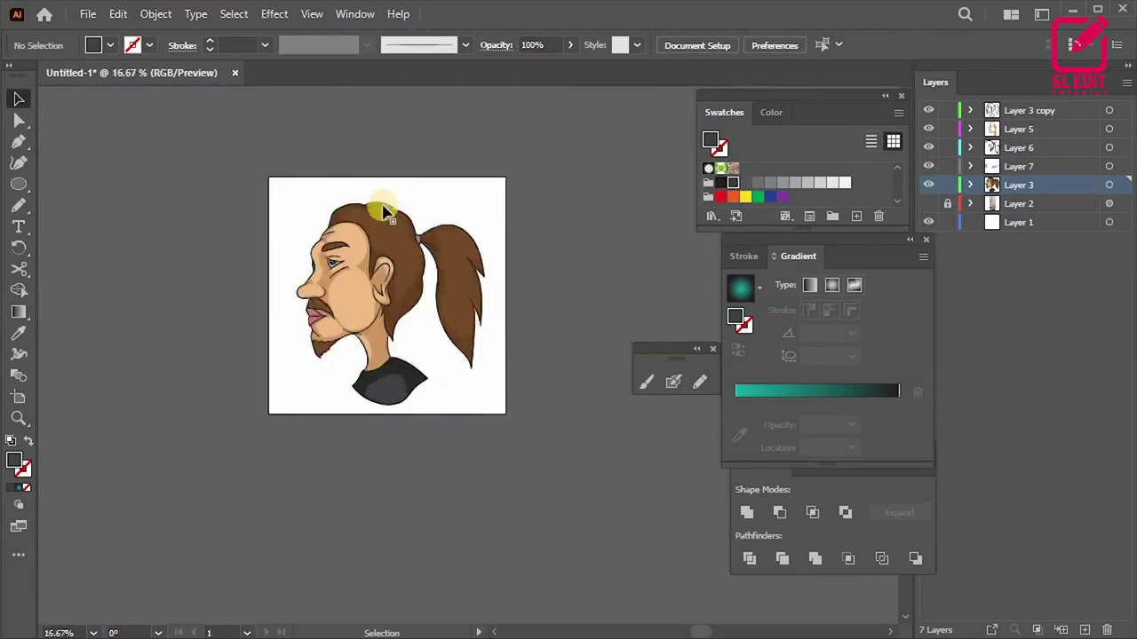
pyautogui.keyDown('alt'); pyautogui.scroll(3, 460, 356); pyautogui.keyUp('alt')
pyautogui.keyDown('alt'); pyautogui.scroll(-2, 333, 355); pyautogui.keyUp('alt')
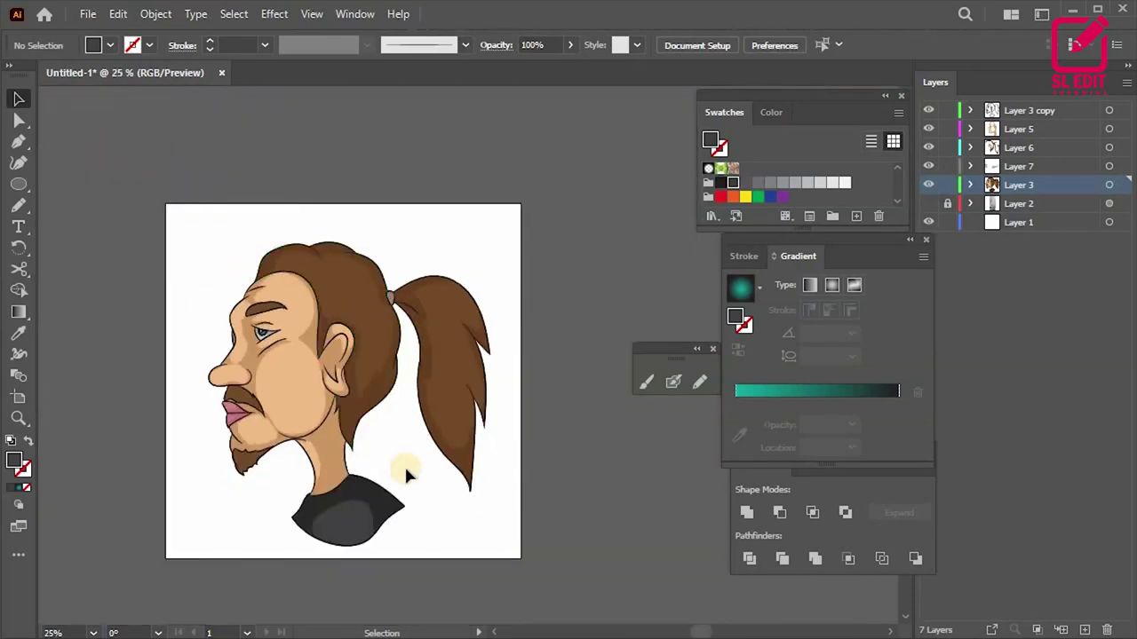
pyautogui.keyDown('alt'); pyautogui.scroll(1, 210, 307); pyautogui.keyUp('alt')
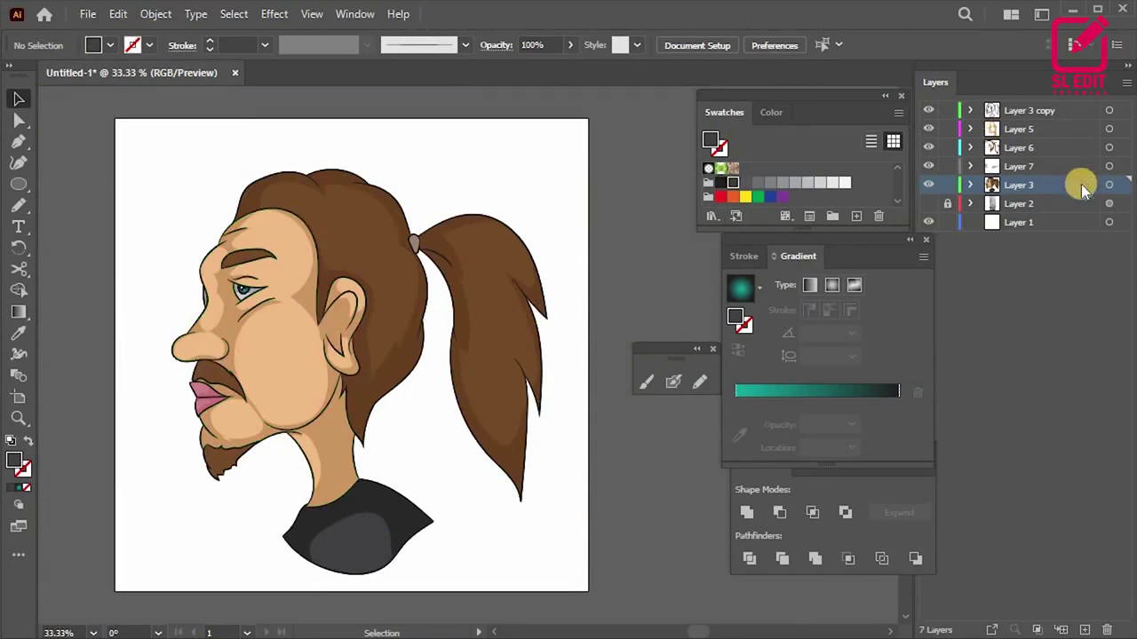
pyautogui.hotkey('ctrl', 'a')
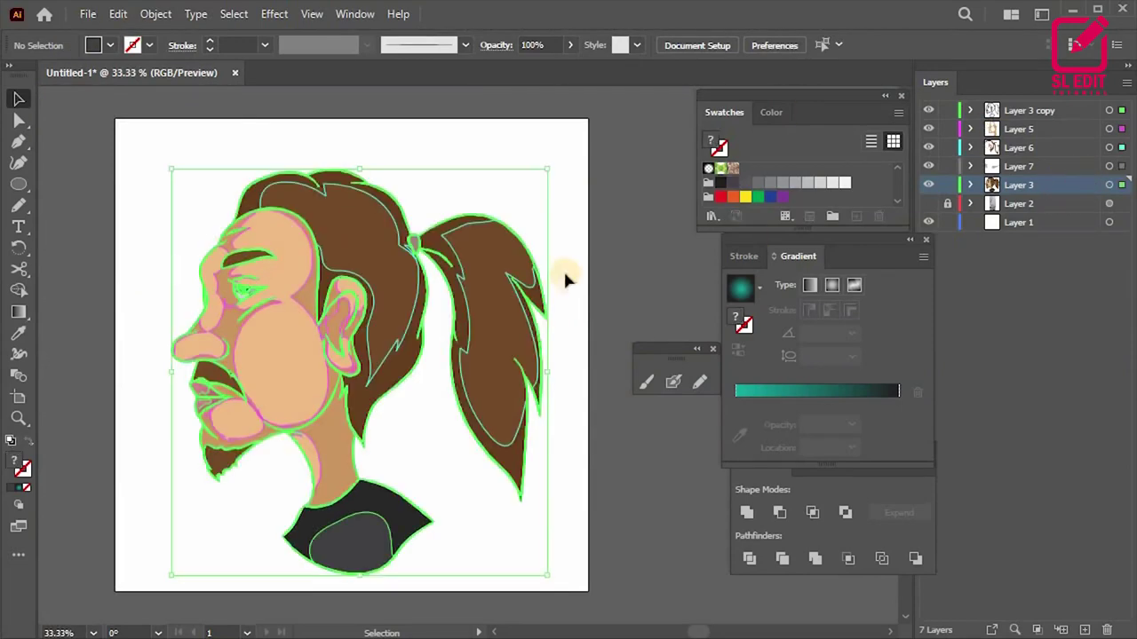
# Step: In advanced Recolor Artwork, make the dark hair brown lighter, more olive and more saturated
pyautogui.click(149, 14)
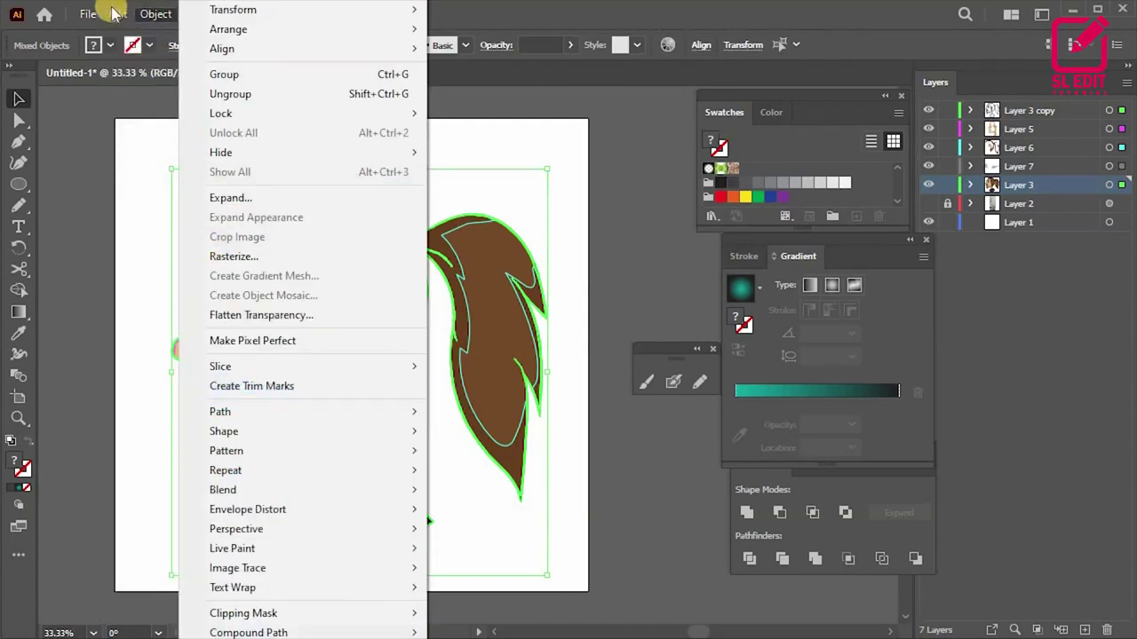
pyautogui.click(479, 345)
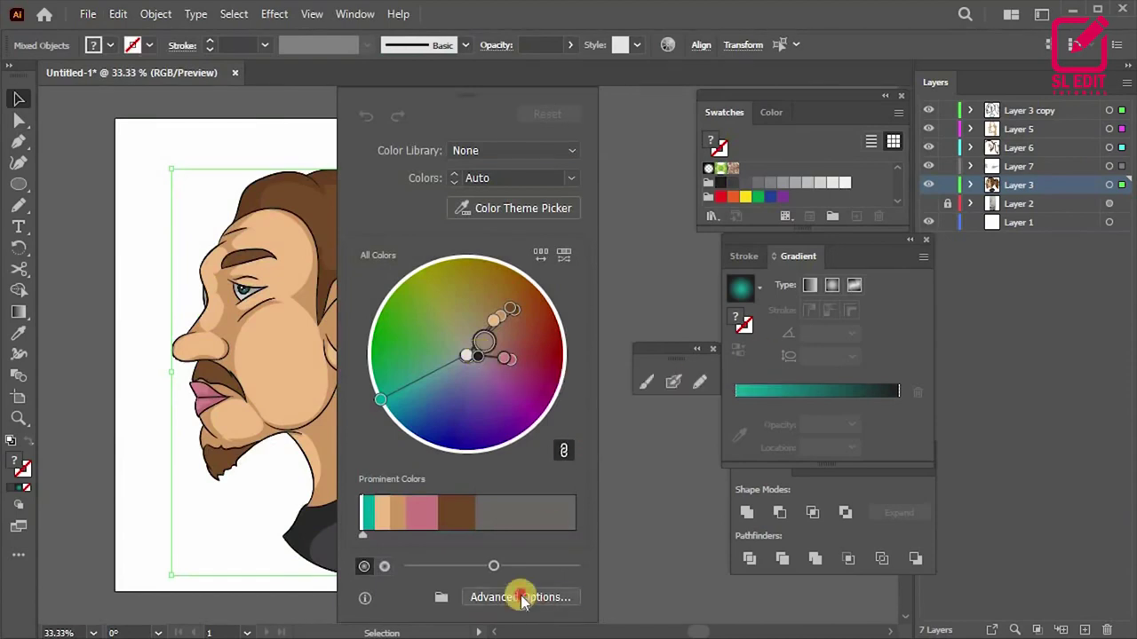
pyautogui.click(520, 596)
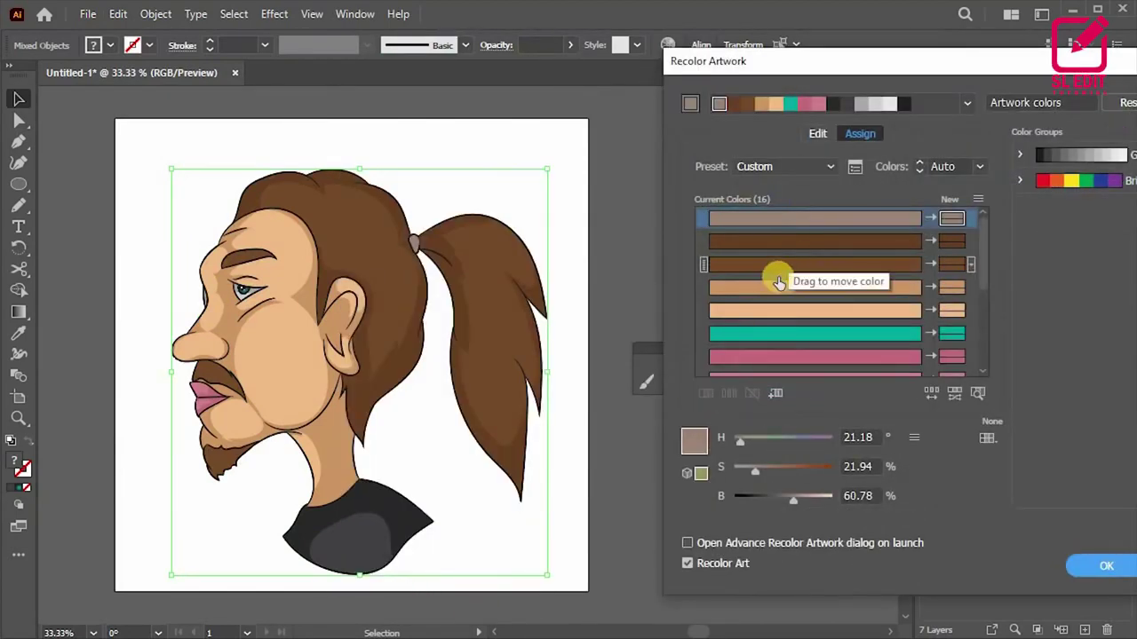
pyautogui.click(783, 247)
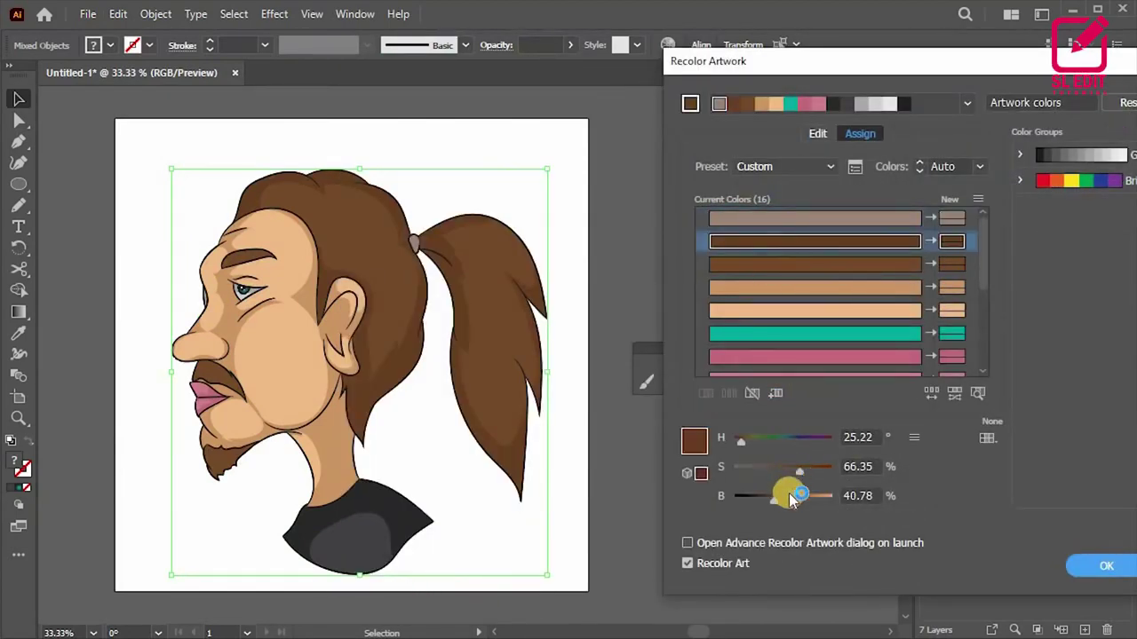
pyautogui.moveTo(775, 502)
pyautogui.mouseDown()
pyautogui.moveTo(802, 502)
pyautogui.moveTo(789, 503)
pyautogui.moveTo(788, 476)
pyautogui.moveTo(812, 477)
pyautogui.moveTo(790, 477)
pyautogui.moveTo(808, 504)
pyautogui.mouseUp()
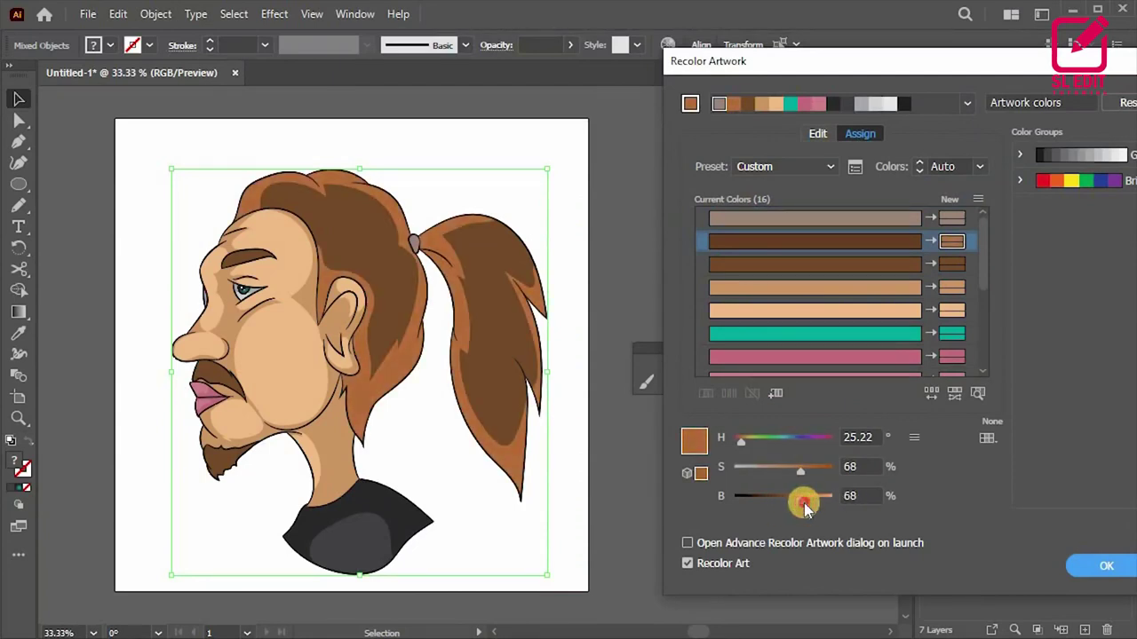
pyautogui.moveTo(741, 442); pyautogui.dragTo(756, 449)
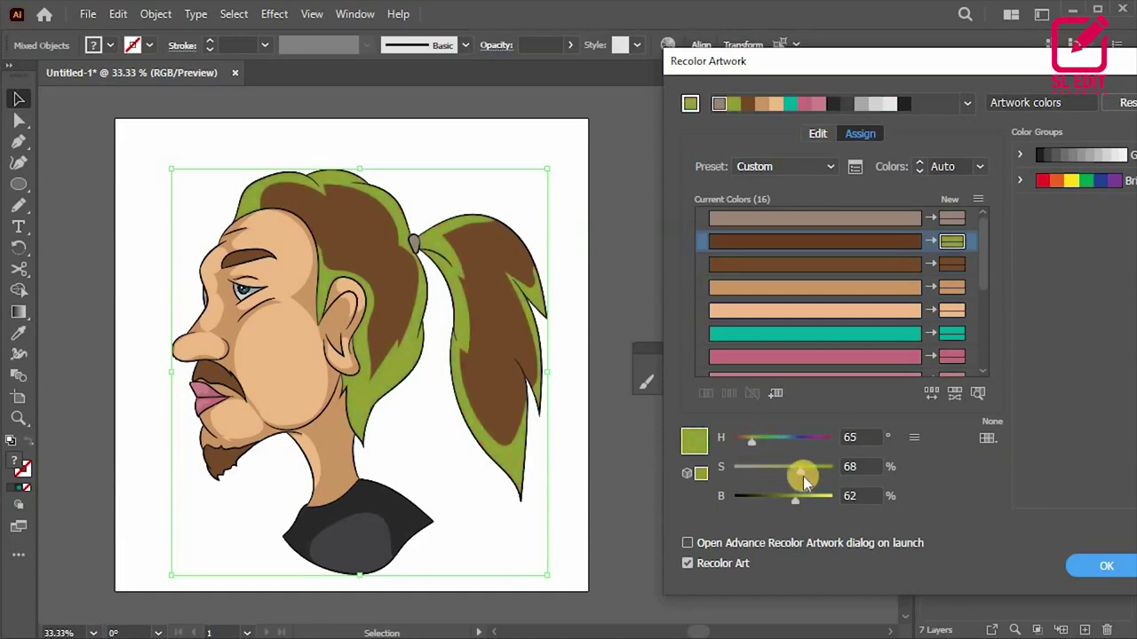
pyautogui.moveTo(800, 471); pyautogui.dragTo(818, 470)
# Step: Refine the dark hair colour to a yellower, darker olive
pyautogui.click(753, 447)
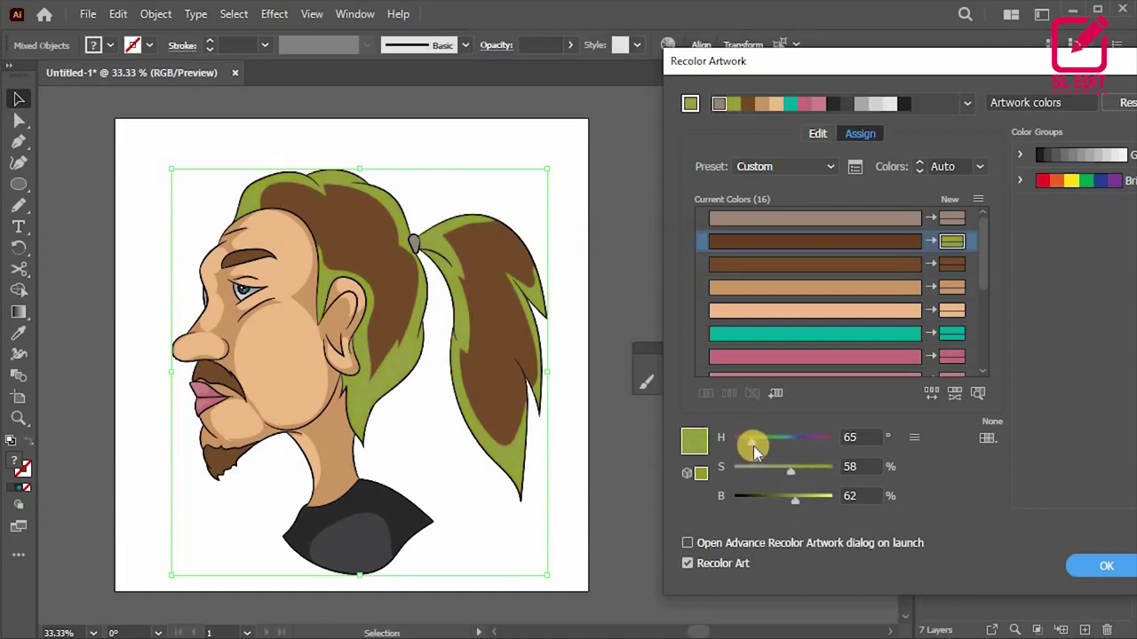
pyautogui.moveTo(749, 442); pyautogui.dragTo(748, 443)
pyautogui.click(794, 504)
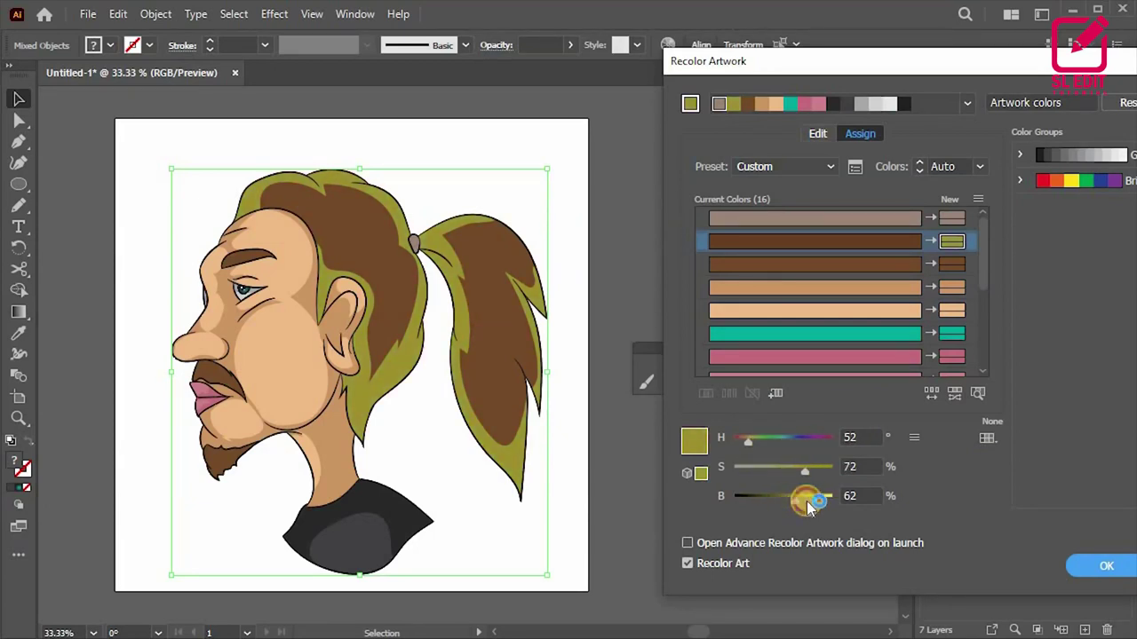
pyautogui.moveTo(808, 506); pyautogui.dragTo(787, 505)
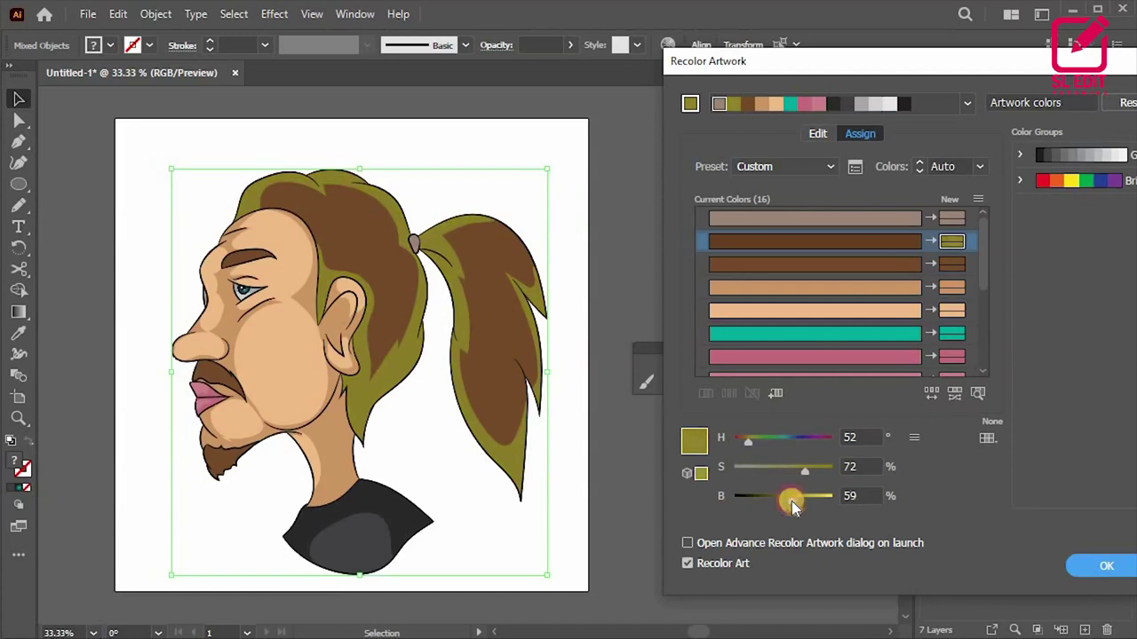
# Step: Shift the second hair brown to olive, then close without keeping the recolour, and deselect
pyautogui.click(814, 266)
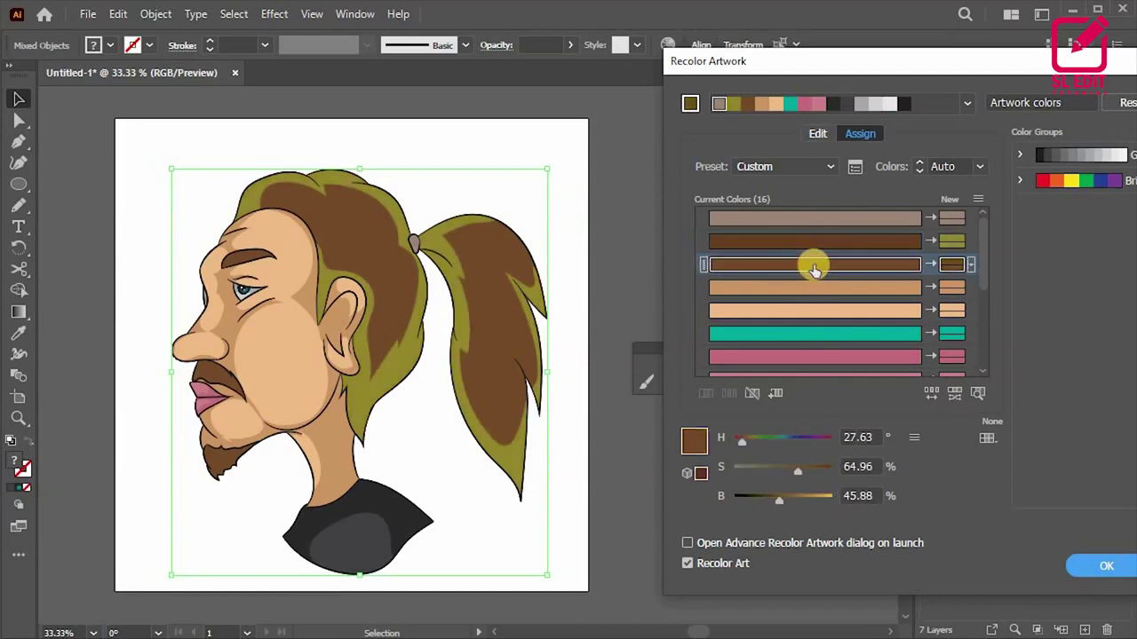
pyautogui.moveTo(746, 451); pyautogui.dragTo(749, 450)
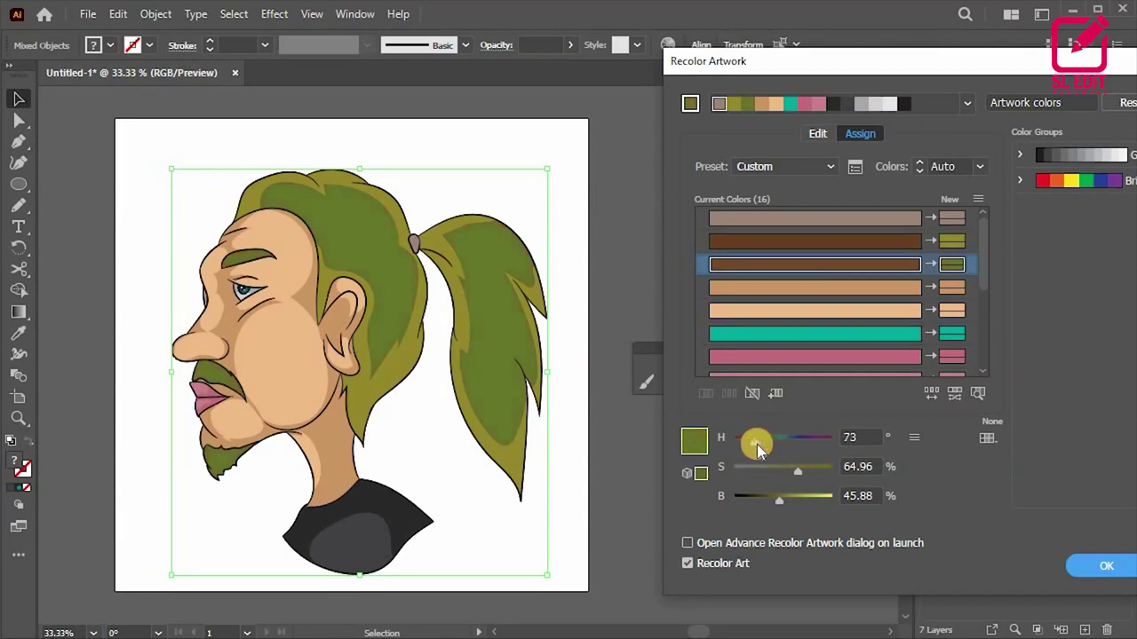
pyautogui.moveTo(757, 450); pyautogui.dragTo(753, 450)
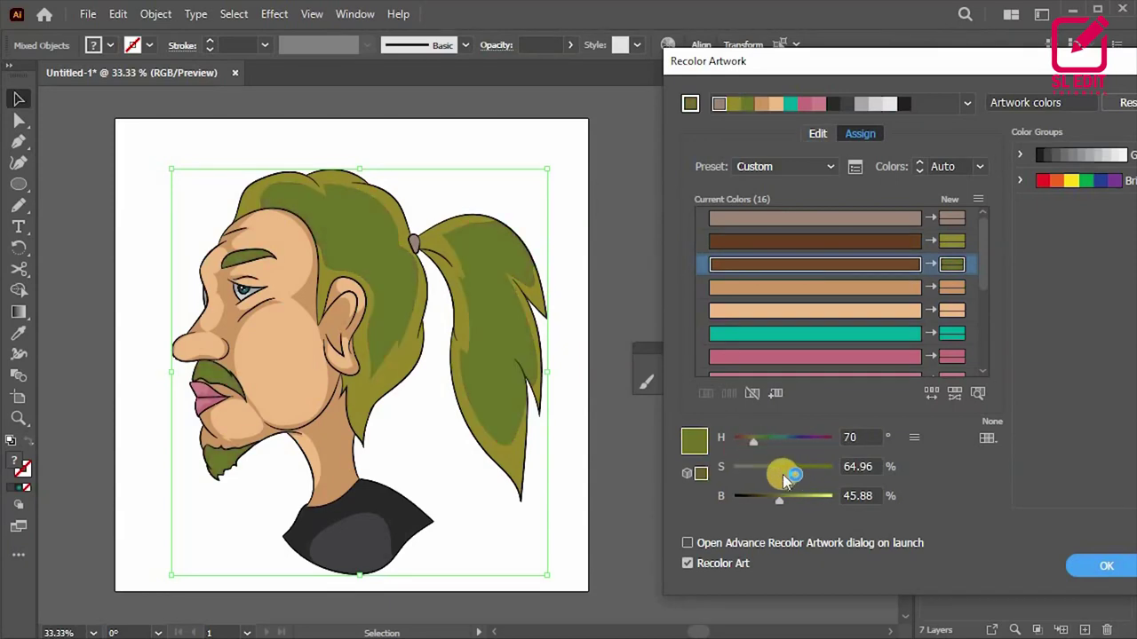
pyautogui.click(1105, 566)
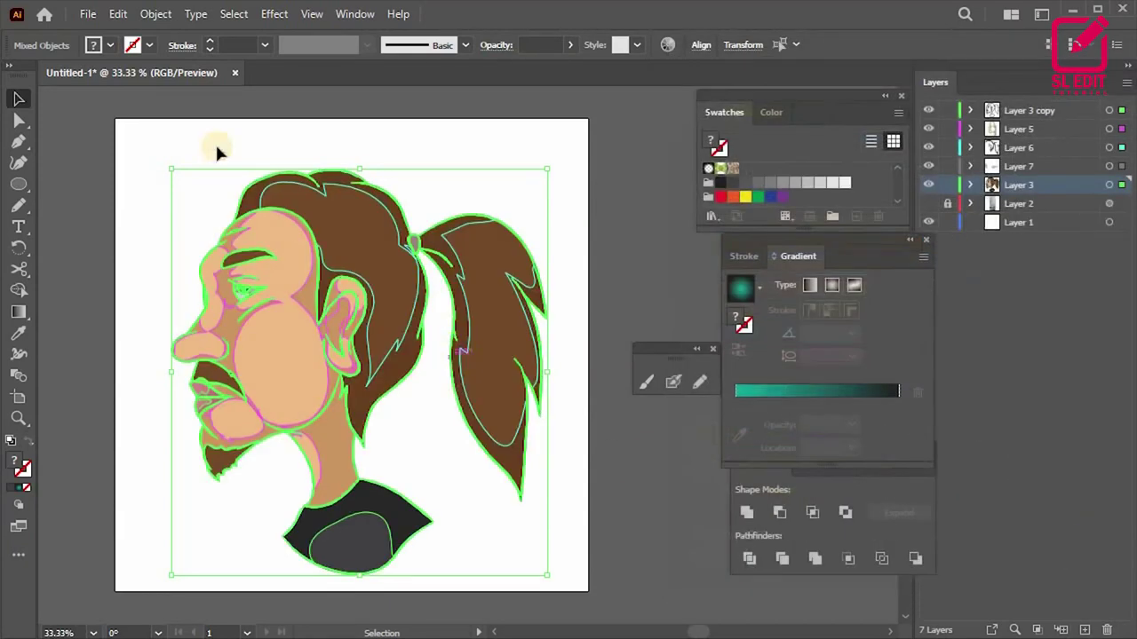
pyautogui.hotkey('ctrl', 'shift', 'a')
# Step: Target all Layer 5 face shapes and give them a slightly different skin fill colour
pyautogui.scroll(1, 363, 406)
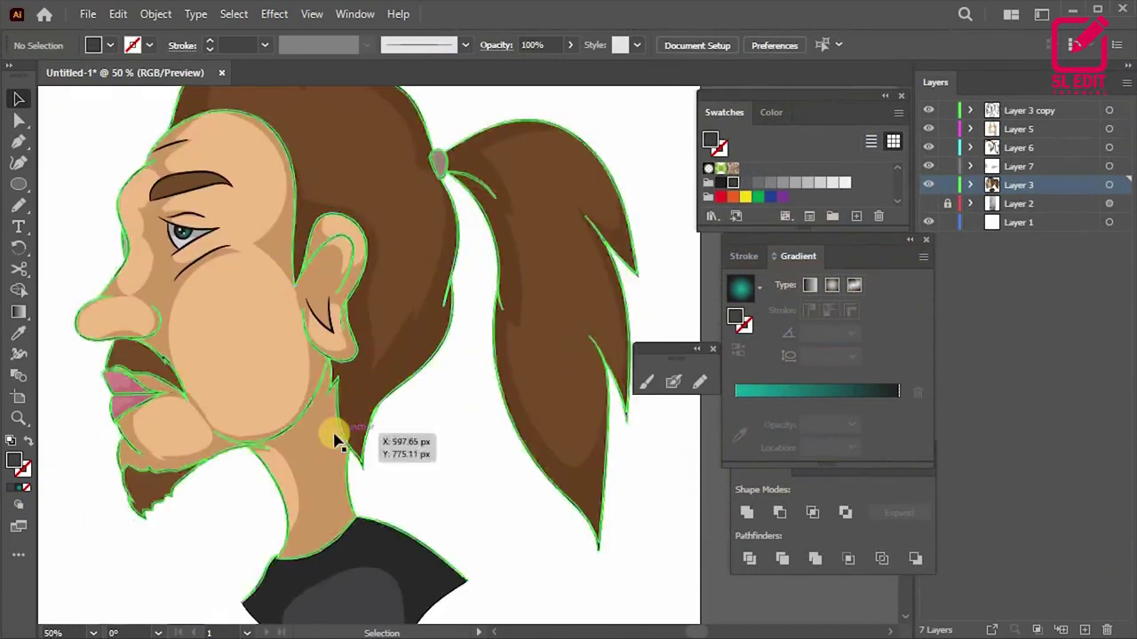
pyautogui.scroll(-1, 302, 498)
pyautogui.scroll(2, 311, 455)
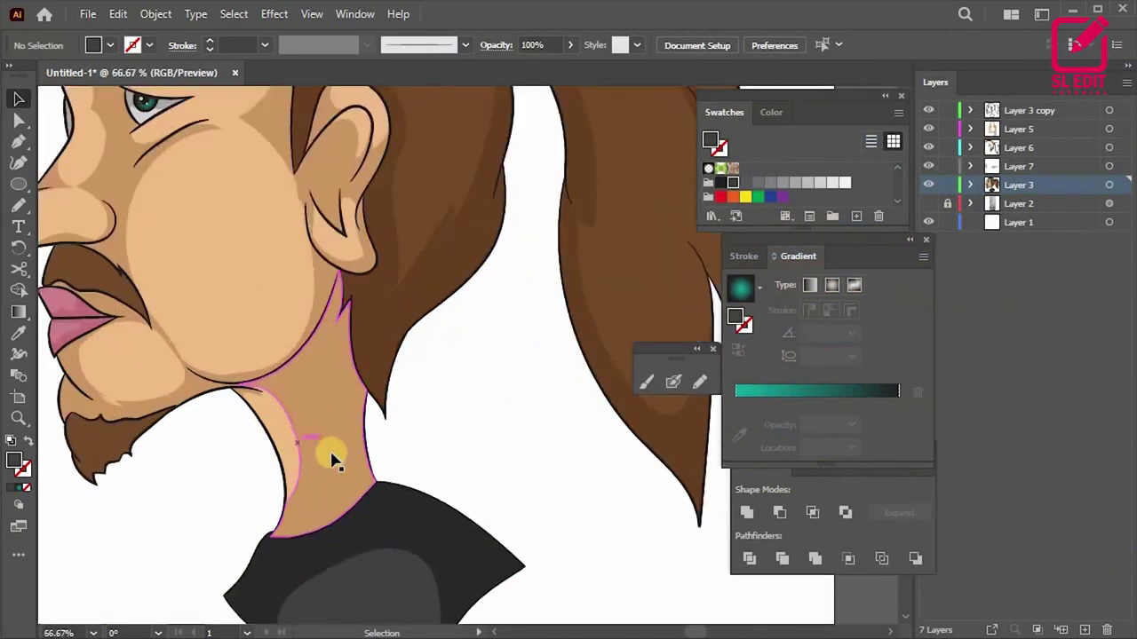
pyautogui.scroll(-2, 329, 456)
pyautogui.click(1108, 129)
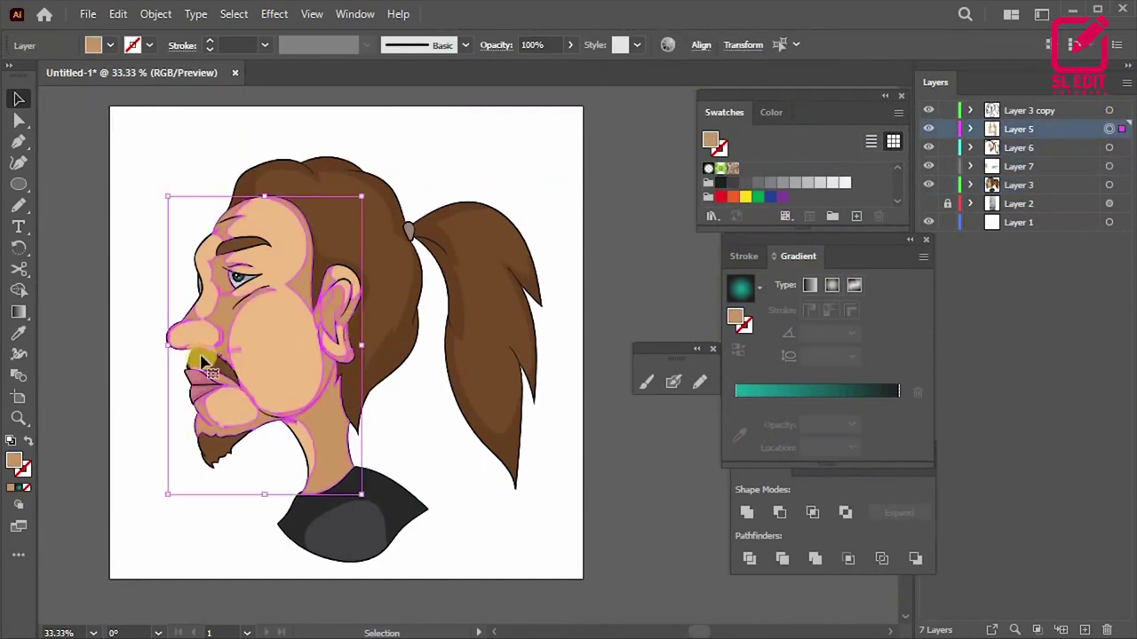
pyautogui.doubleClick(13, 460)
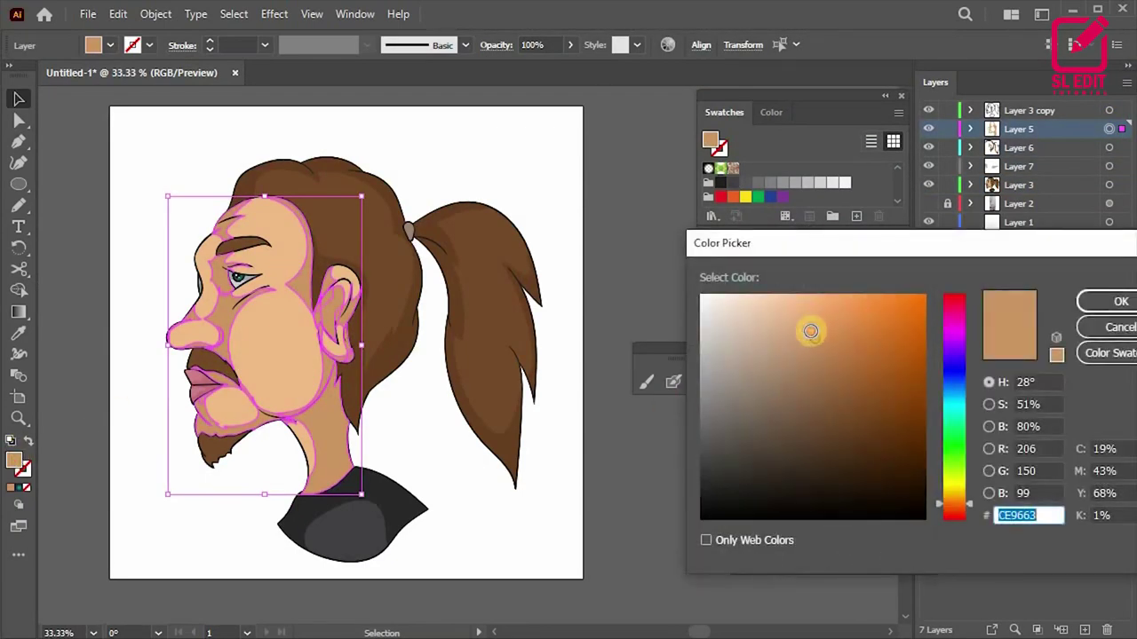
pyautogui.click(808, 331)
pyautogui.click(1109, 301)
pyautogui.click(620, 506)
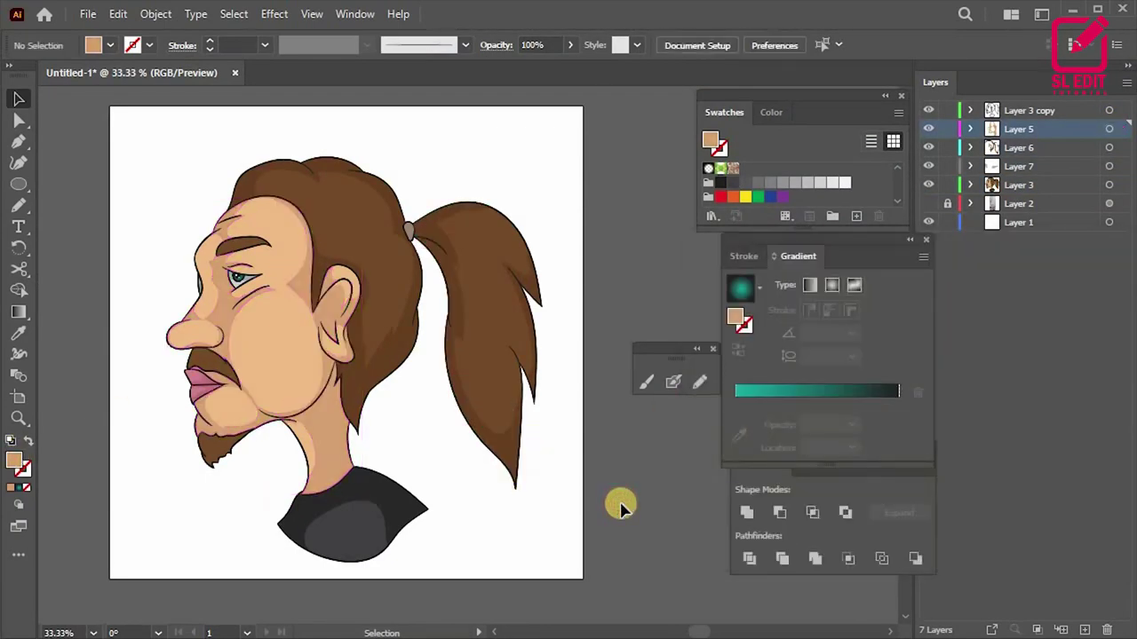
pyautogui.scroll(2, 242, 368)
pyautogui.scroll(-1, 256, 401)
pyautogui.scroll(-2, 254, 364)
pyautogui.scroll(4, 259, 404)
pyautogui.scroll(-1, 235, 410)
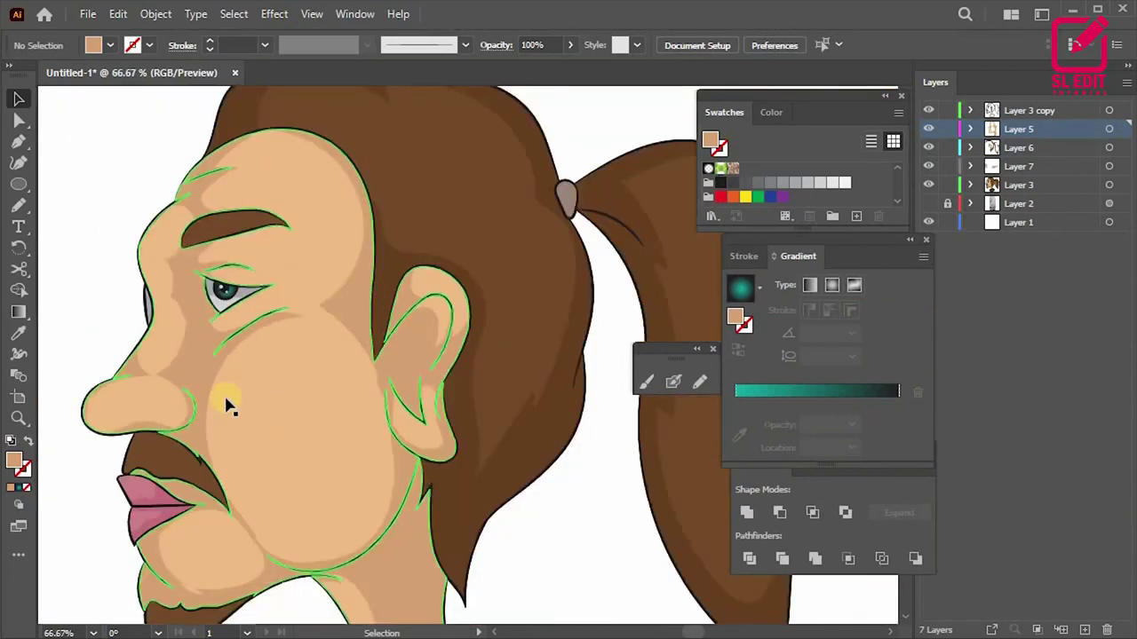
pyautogui.scroll(-1, 227, 404)
pyautogui.hscroll(1, 203, 394)
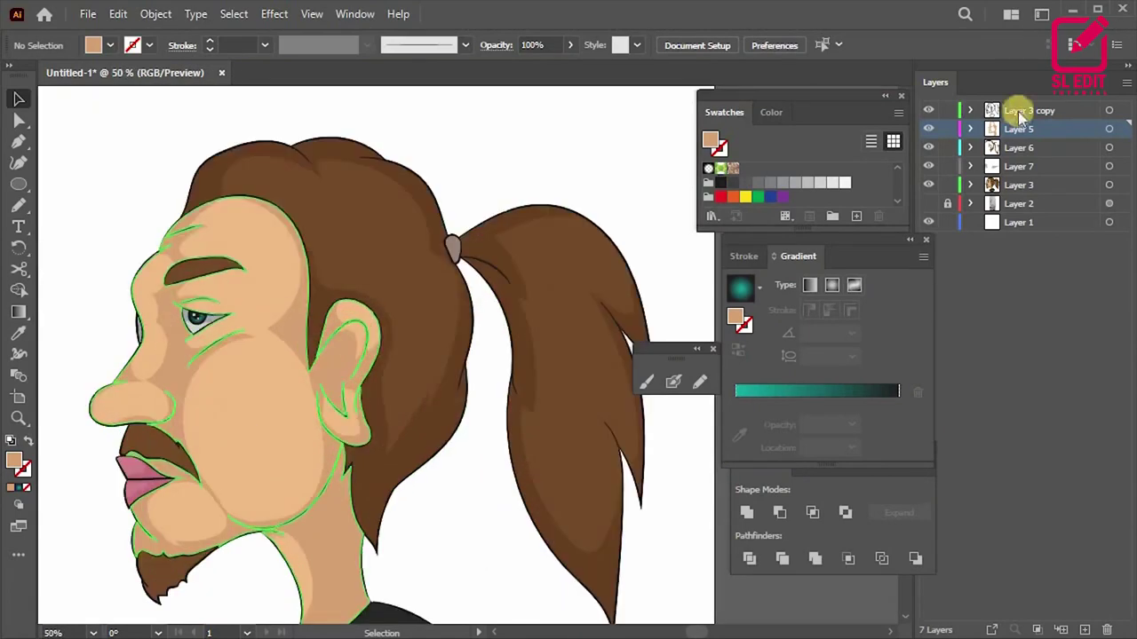
# Step: Set the Layer 5 face shapes' fill to the lighter skin tone E2AA79, then deselect
pyautogui.click(1106, 129)
pyautogui.press('i')
pyautogui.click(228, 436)
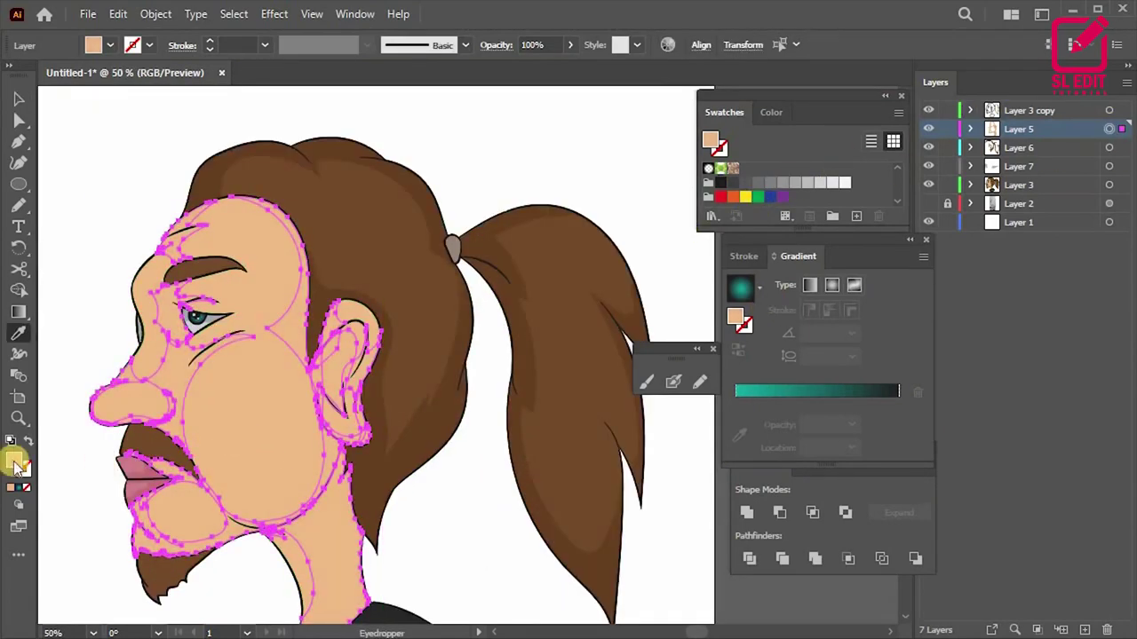
pyautogui.doubleClick(15, 463)
pyautogui.click(808, 317)
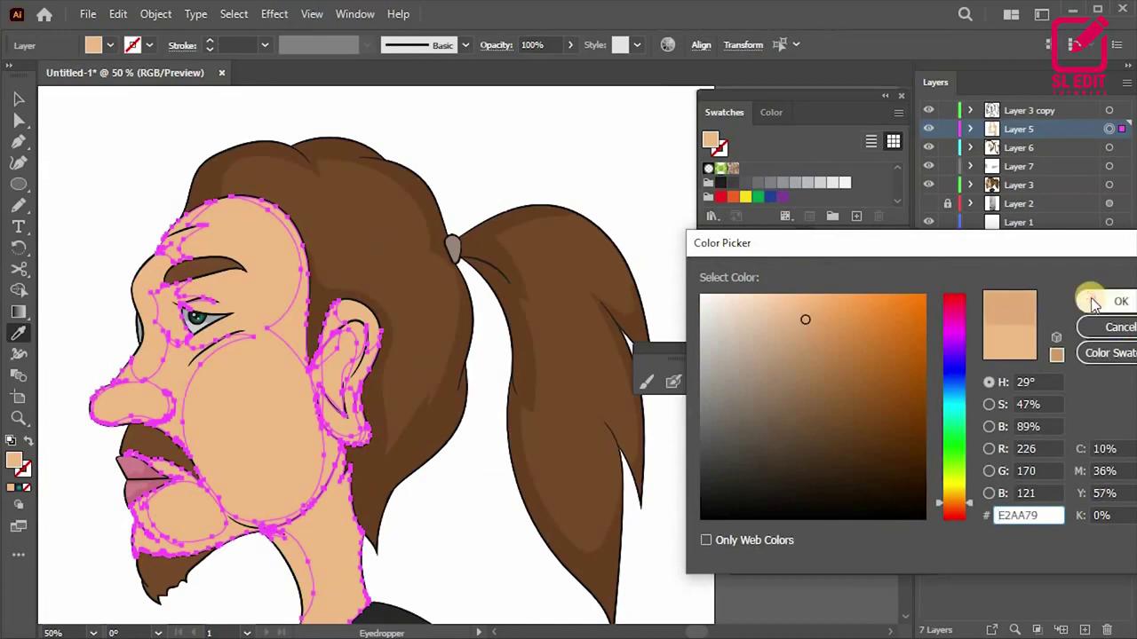
pyautogui.click(1121, 301)
pyautogui.press('v')
pyautogui.click(486, 184)
pyautogui.scroll(-2, 385, 345)
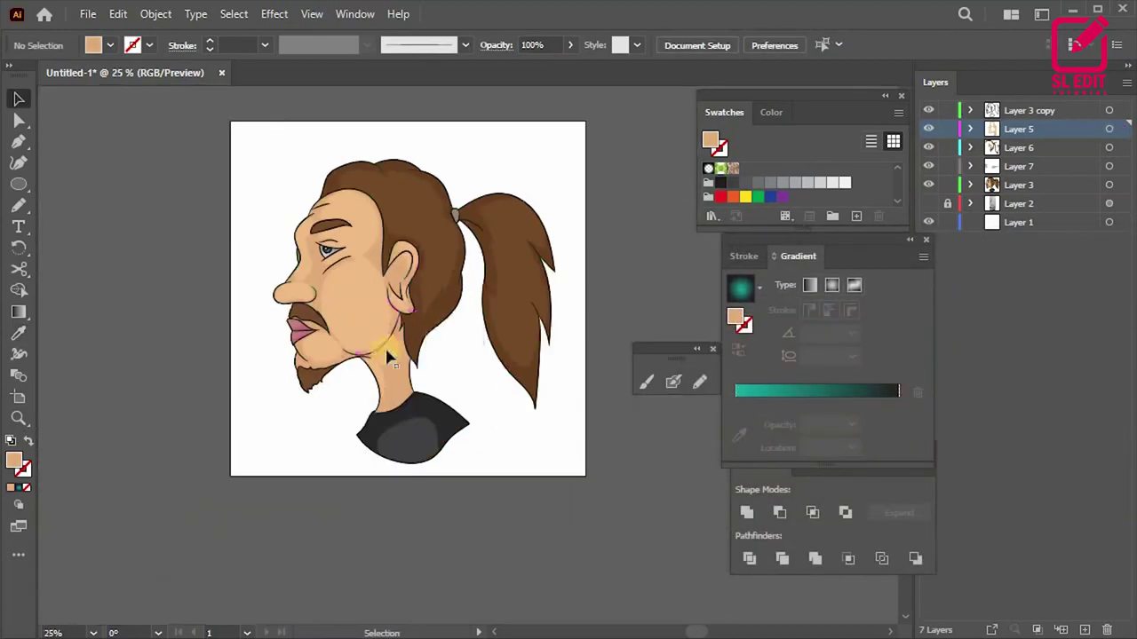
pyautogui.scroll(1, 426, 249)
pyautogui.scroll(-1, 178, 426)
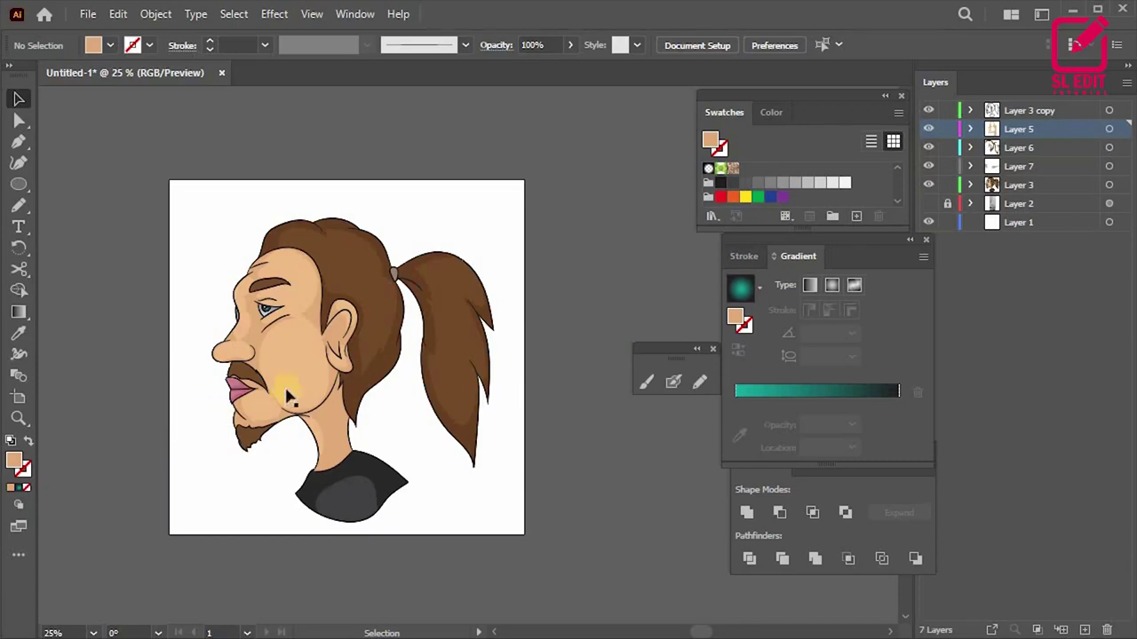
pyautogui.scroll(-2, 288, 386)
pyautogui.scroll(1, 311, 440)
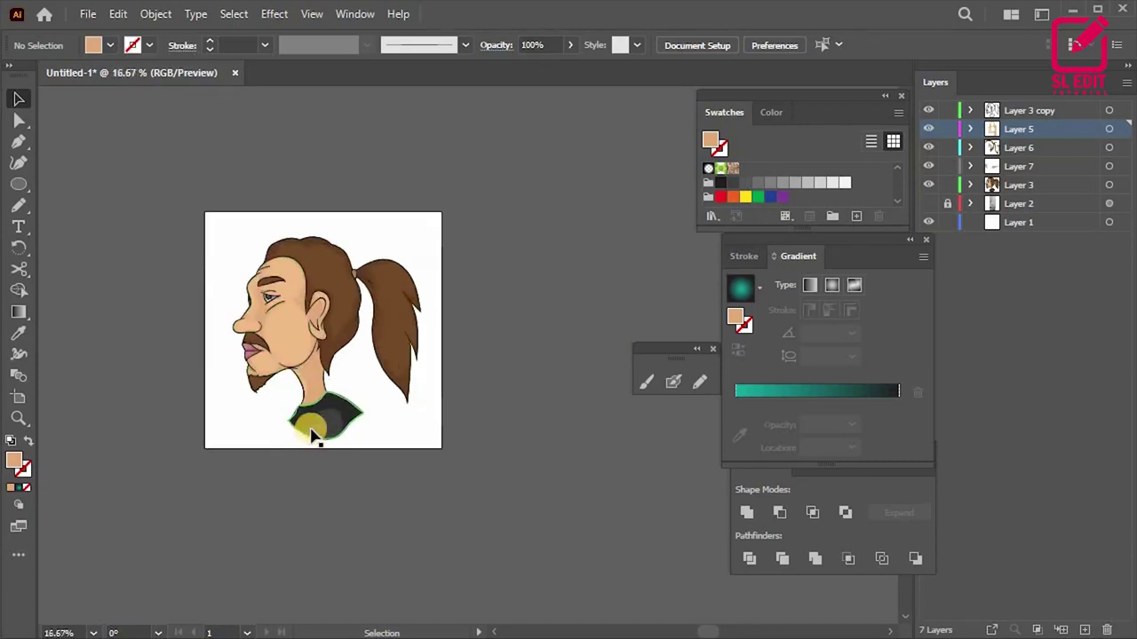
pyautogui.scroll(1, 312, 417)
pyautogui.scroll(1, 316, 381)
pyautogui.scroll(-1, 313, 364)
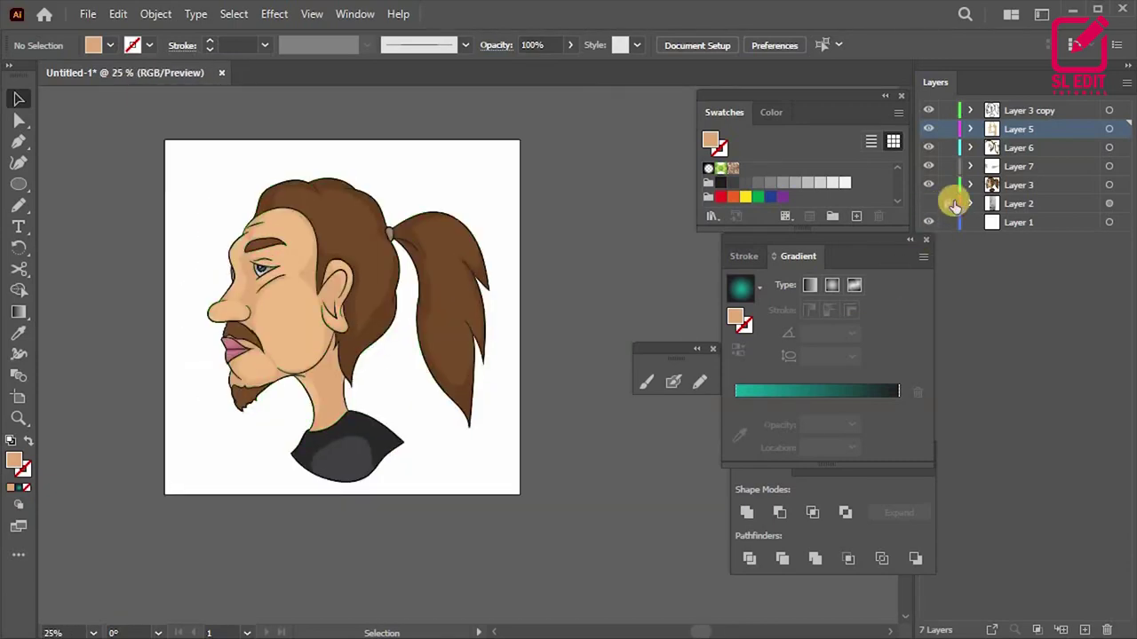
# Step: Group the whole portrait, scale it down, move it up-right, and show Layer 2's sketch
pyautogui.hotkey('ctrl', 'a')
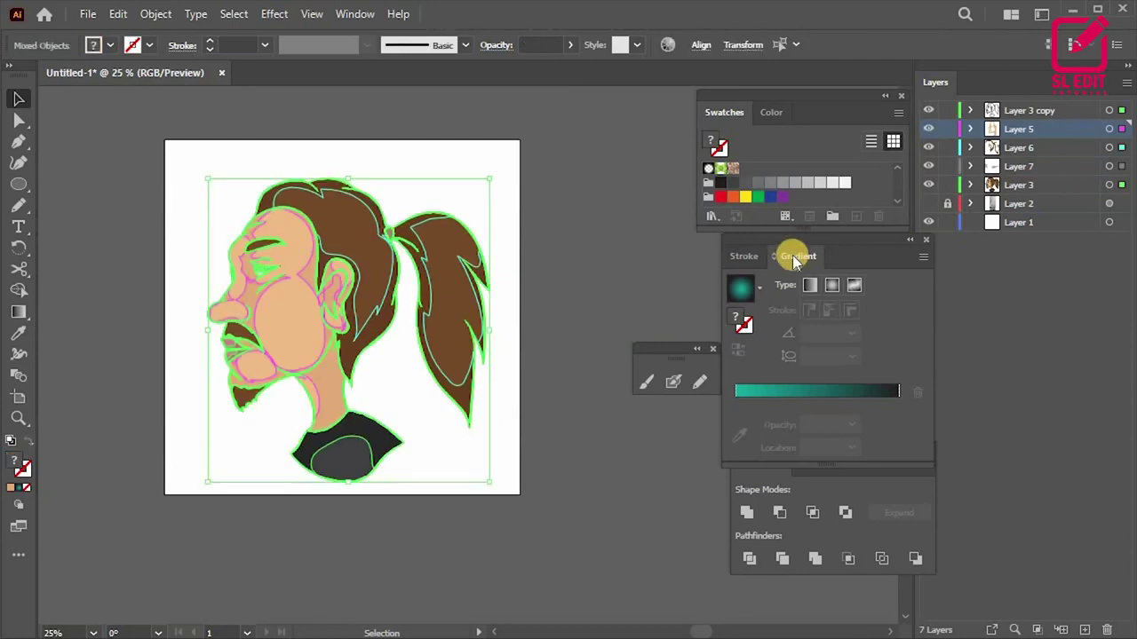
pyautogui.hotkey('ctrl', 'g')
pyautogui.moveTo(493, 178); pyautogui.dragTo(421, 253)
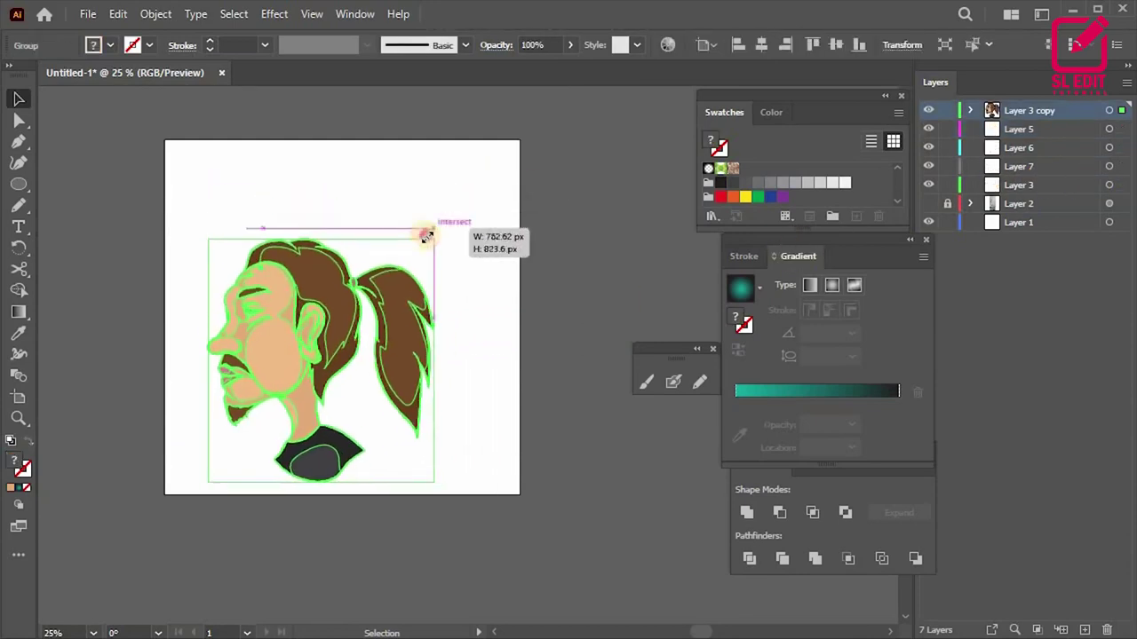
pyautogui.moveTo(304, 326); pyautogui.dragTo(342, 282)
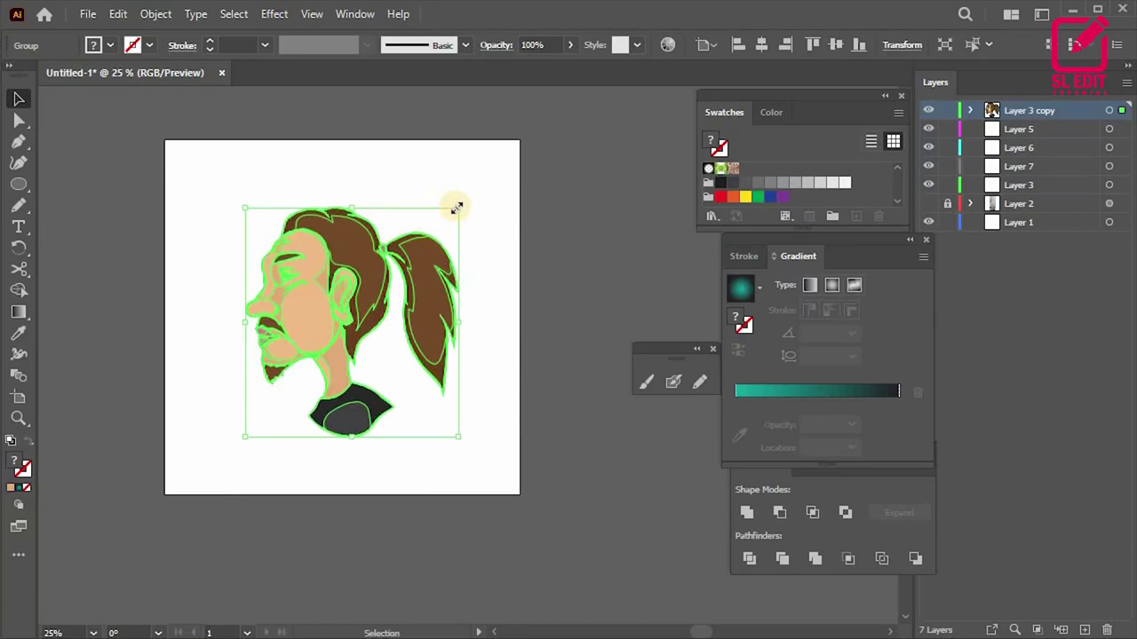
pyautogui.moveTo(456, 208); pyautogui.dragTo(444, 222)
pyautogui.moveTo(309, 313); pyautogui.dragTo(433, 302)
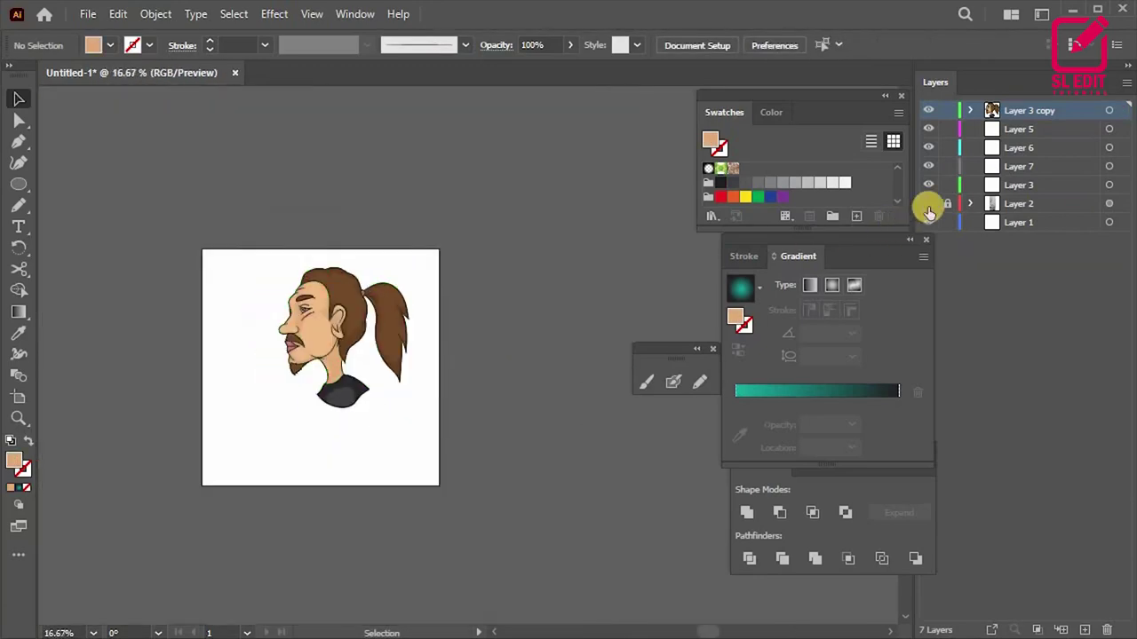
pyautogui.click(927, 206)
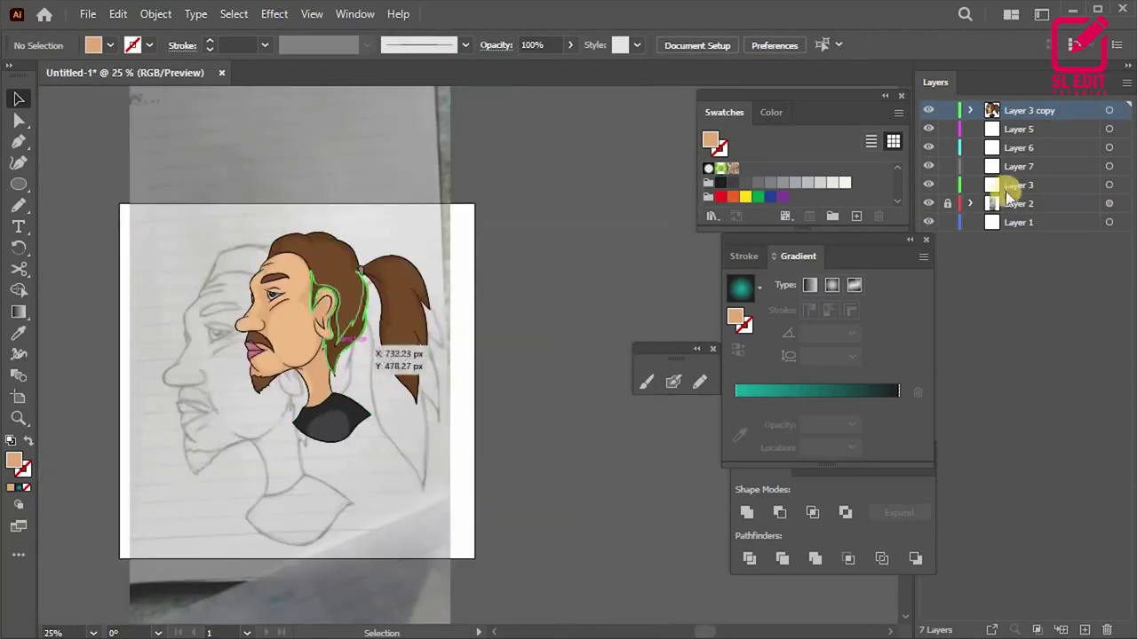